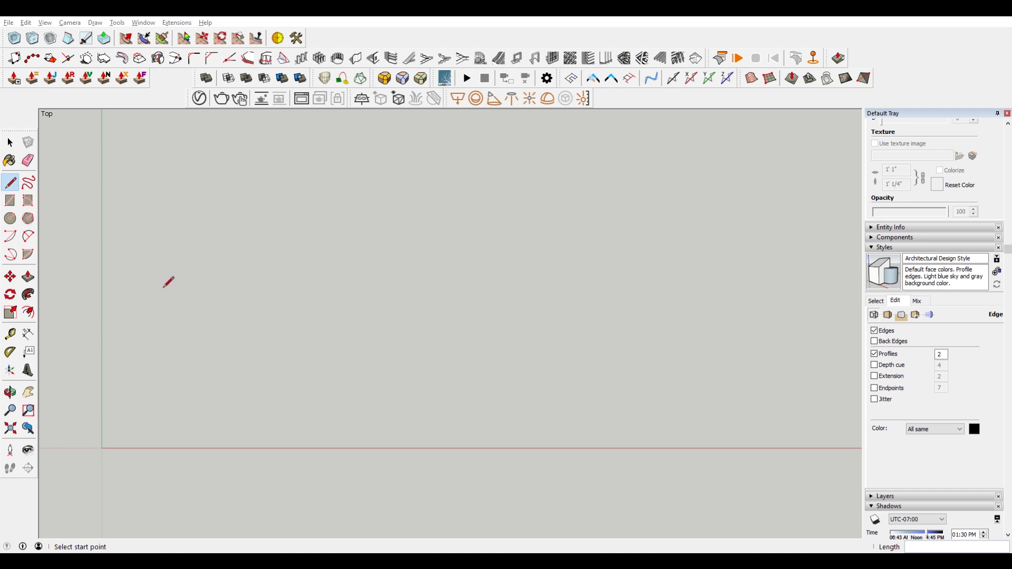
# Draw a short vertical edge and undo it, then draw the slanted receding edge.
pyautogui.keyDown('shift'); pyautogui.moveTo(170, 301); pyautogui.dragTo(314, 297, button='middle'); pyautogui.keyUp('shift')
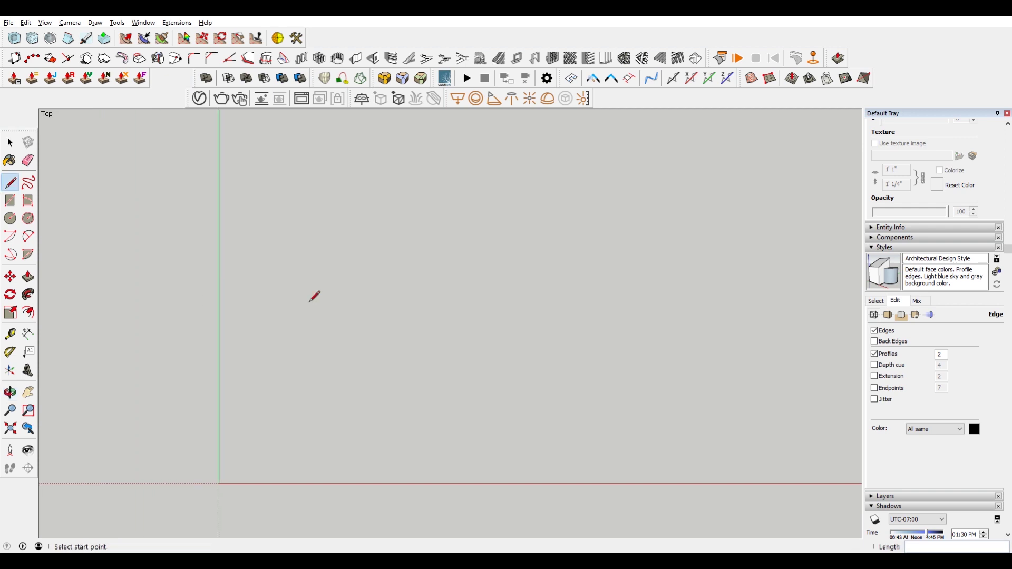
pyautogui.click(377, 419)
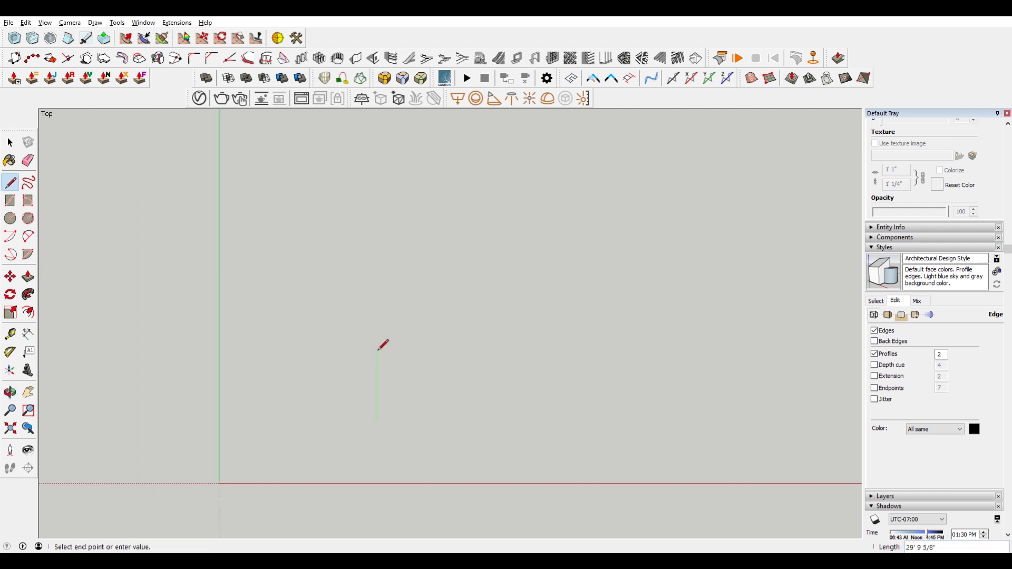
pyautogui.click(379, 348)
pyautogui.press('Escape')
pyautogui.hotkey('ctrl', 'z')
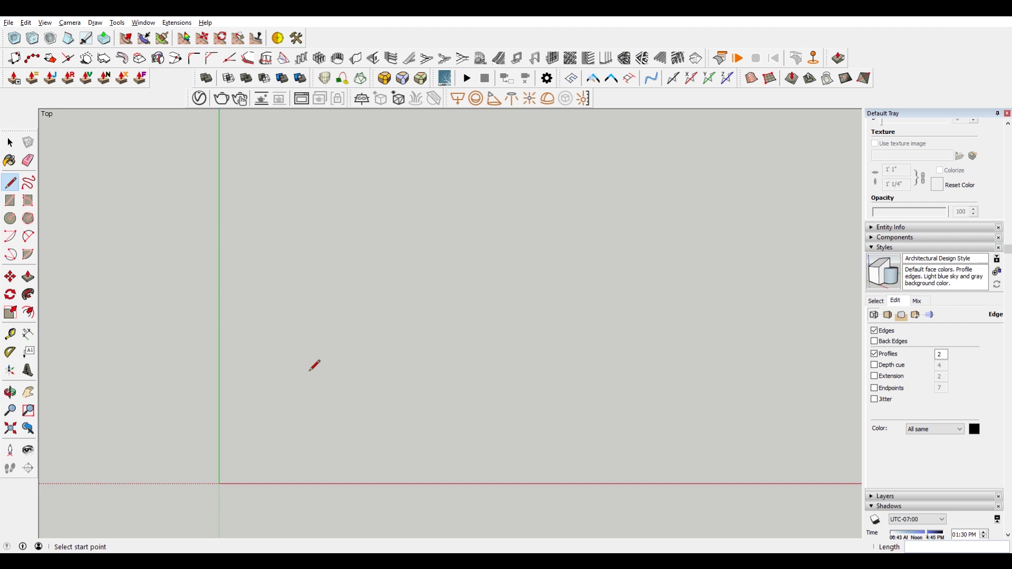
pyautogui.click(258, 355)
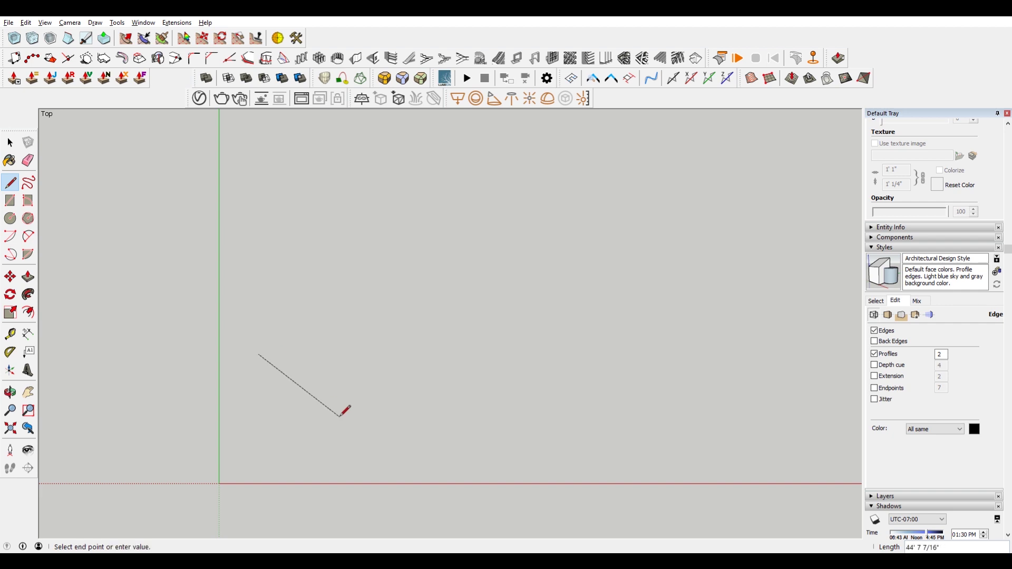
pyautogui.click(366, 391)
pyautogui.press('Escape')
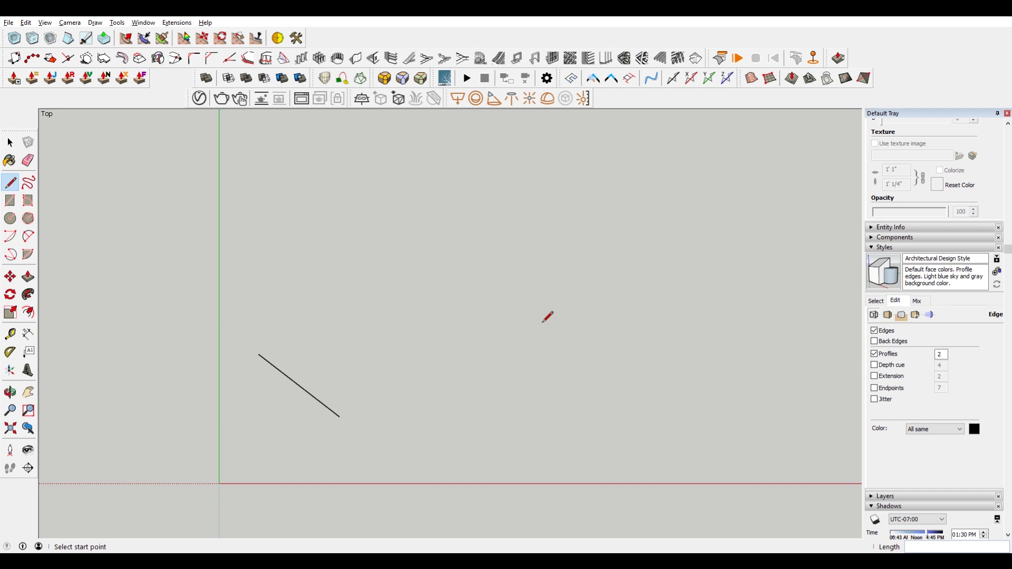
pyautogui.scroll(-2, 395, 340)
pyautogui.scroll(2, 376, 332)
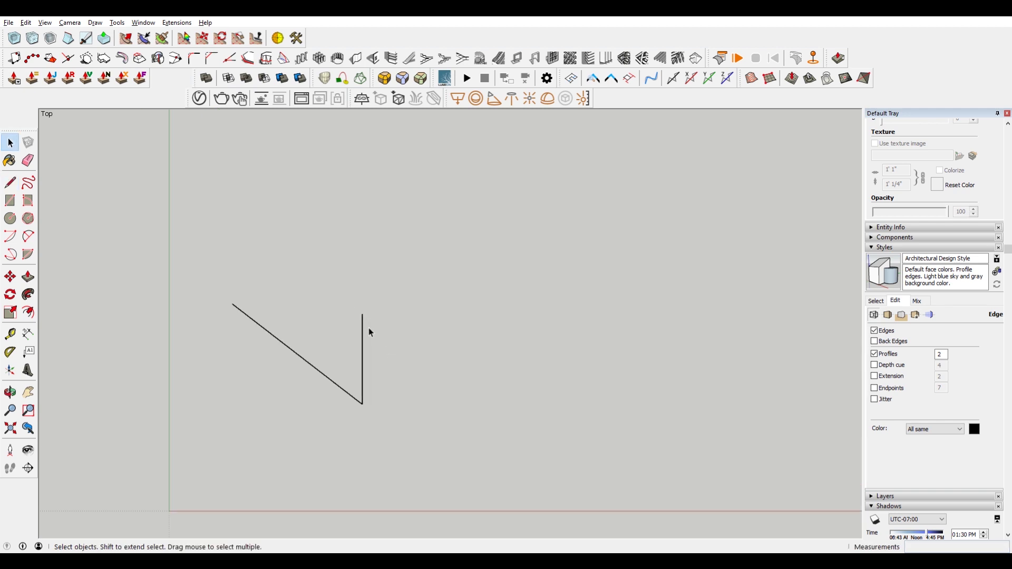
# Draw the right bottom edge from the corner and copy it up to the top vertex.
pyautogui.press('l')
pyautogui.moveTo(362, 404); pyautogui.dragTo(476, 337)
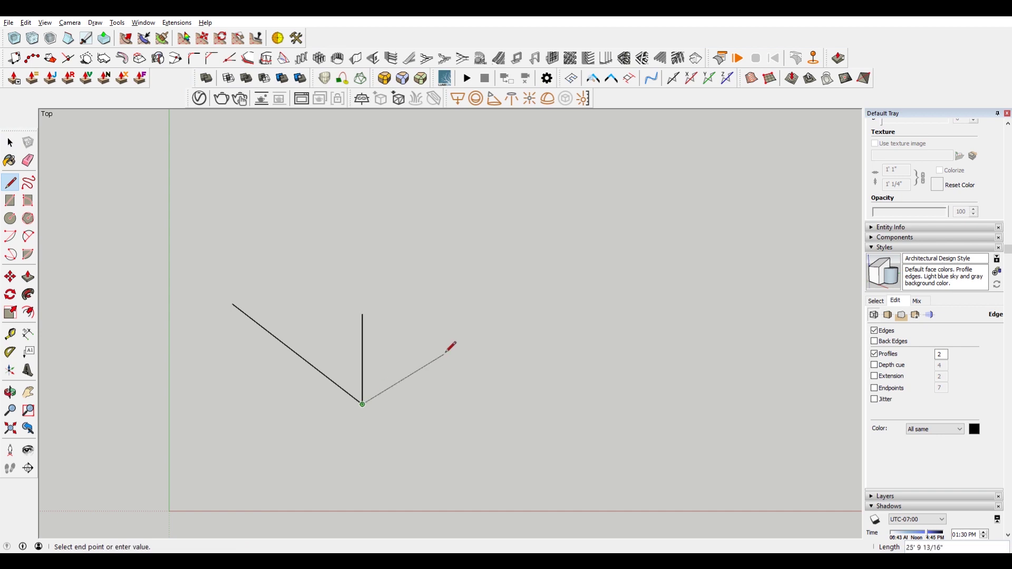
pyautogui.press('space')
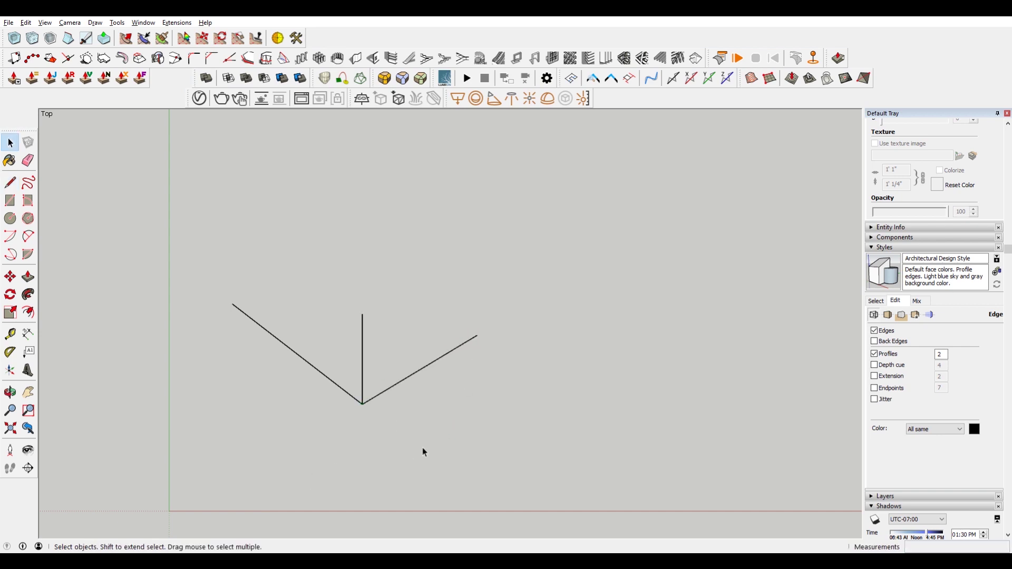
pyautogui.click(416, 370)
pyautogui.press('m')
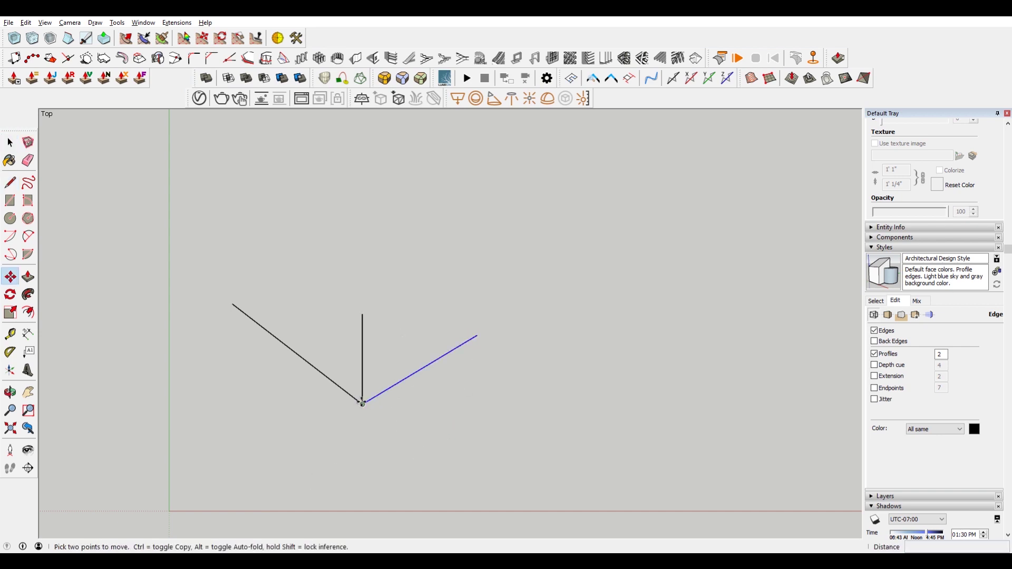
pyautogui.click(362, 403)
pyautogui.press('ctrl')
pyautogui.click(363, 315)
pyautogui.press('space')
# Copy the left bottom edge to the top vertex and the top-right endpoint.
pyautogui.click(297, 353)
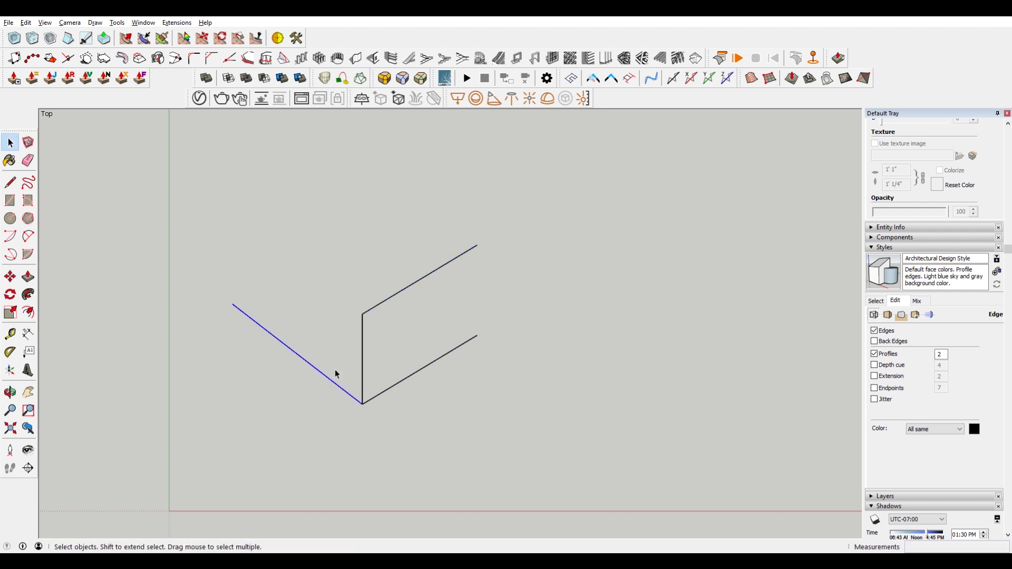
pyautogui.press('m')
pyautogui.click(362, 404)
pyautogui.press('ctrl')
pyautogui.click(363, 314)
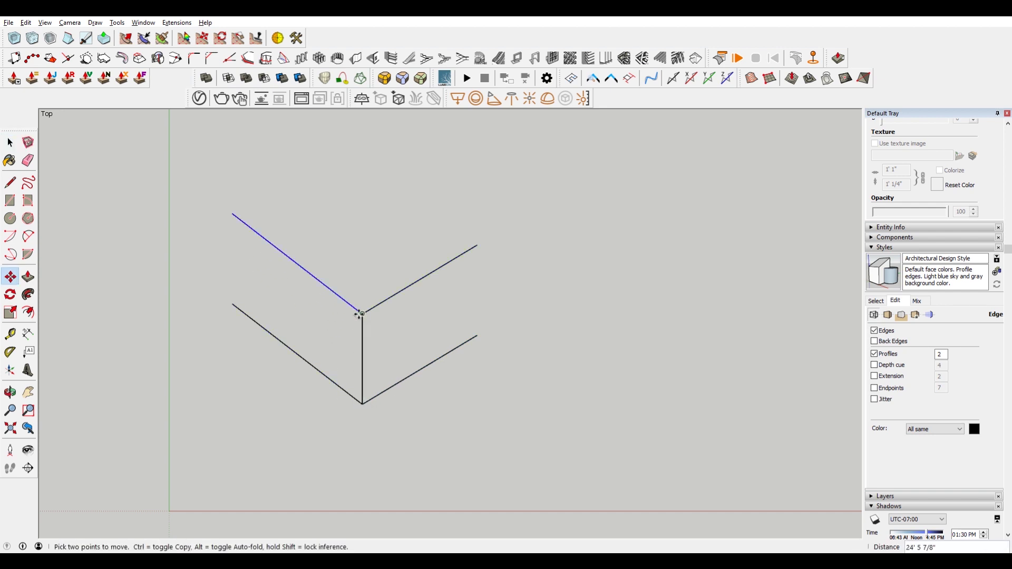
pyautogui.press('ctrl')
pyautogui.click(477, 245)
pyautogui.press('space')
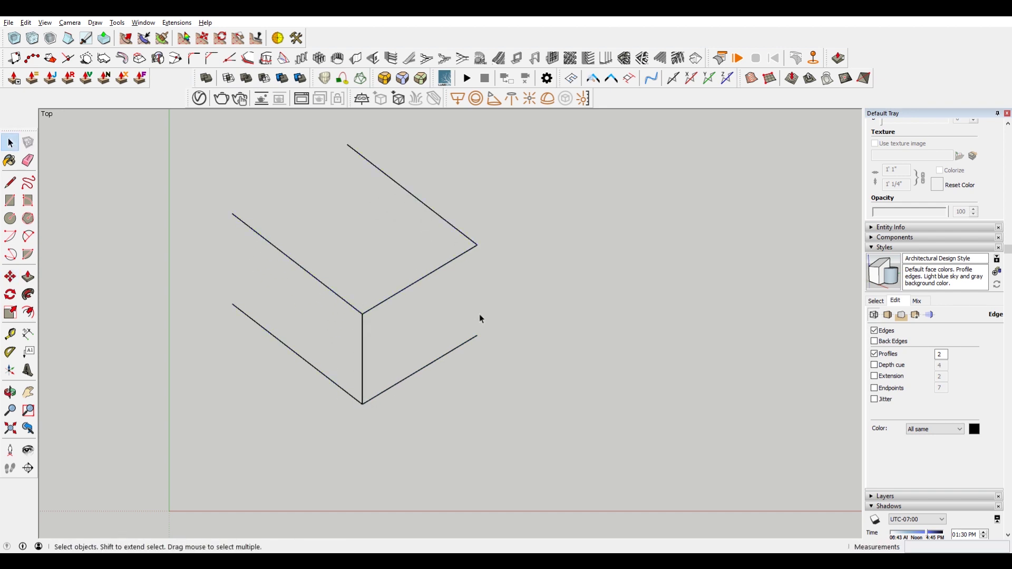
# Copy the front vertical edge to the right corner.
pyautogui.press('l')
pyautogui.press('space')
pyautogui.click(365, 357)
pyautogui.press('m')
pyautogui.click(366, 316)
pyautogui.press('ctrl')
pyautogui.click(477, 246)
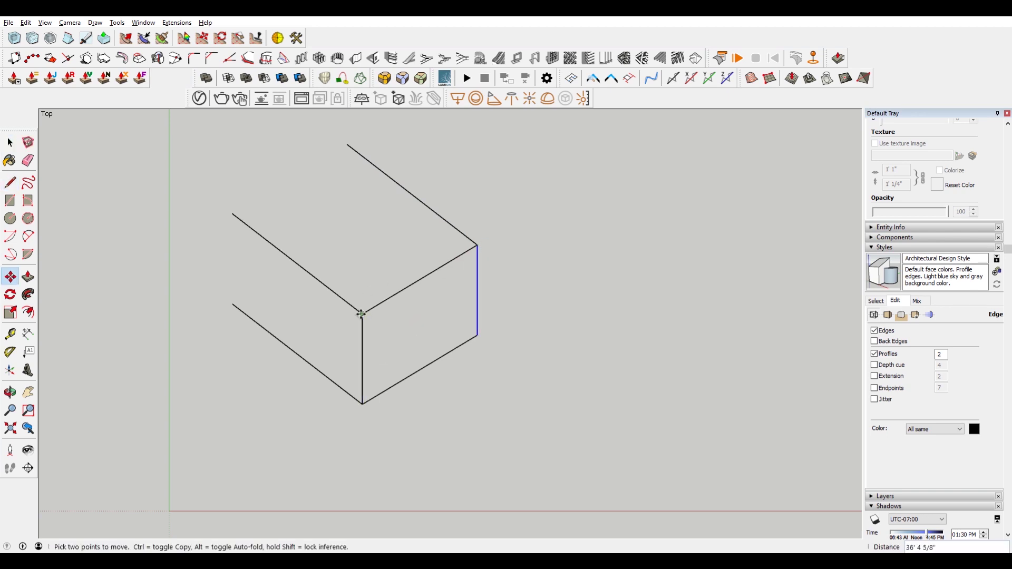
pyautogui.press('space')
# Copy the front vertical edge to the left corner.
pyautogui.click(363, 329)
pyautogui.press('m')
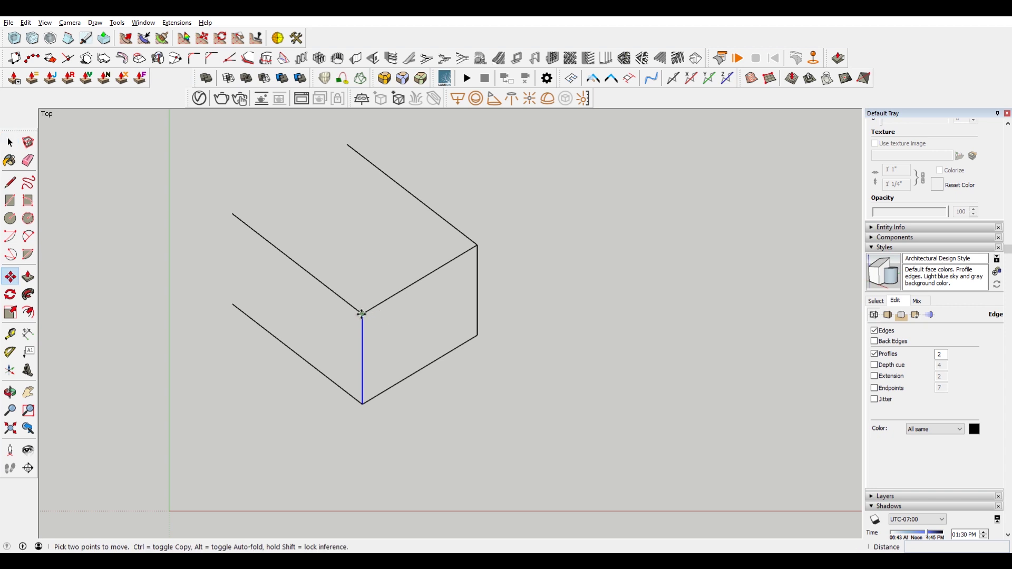
pyautogui.click(363, 314)
pyautogui.click(232, 213)
# Copy the front top edge to the back to close the box top.
pyautogui.press('space')
pyautogui.click(420, 280)
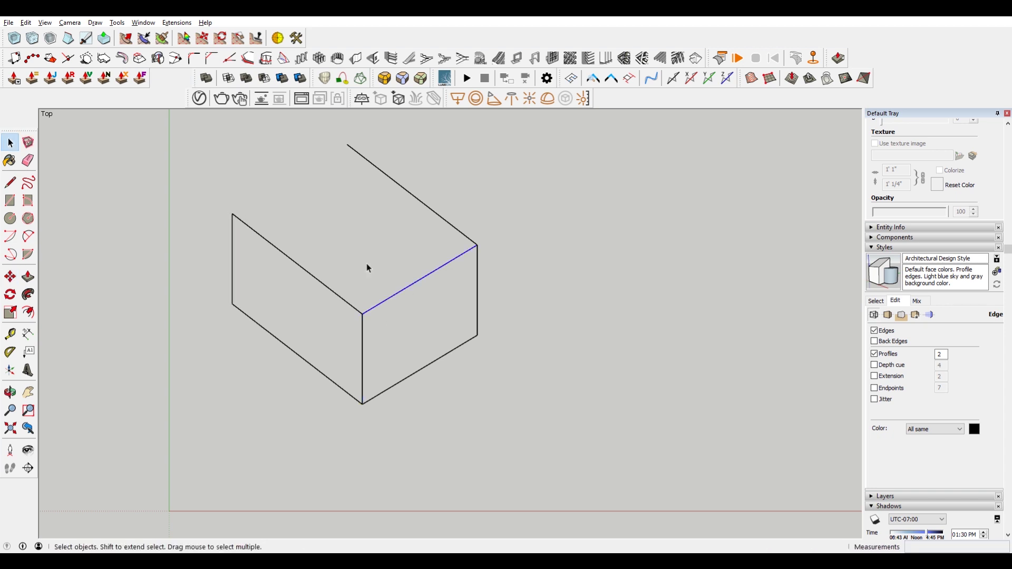
pyautogui.press('m')
pyautogui.keyDown('ctrl'); pyautogui.click(478, 245); pyautogui.keyUp('ctrl')
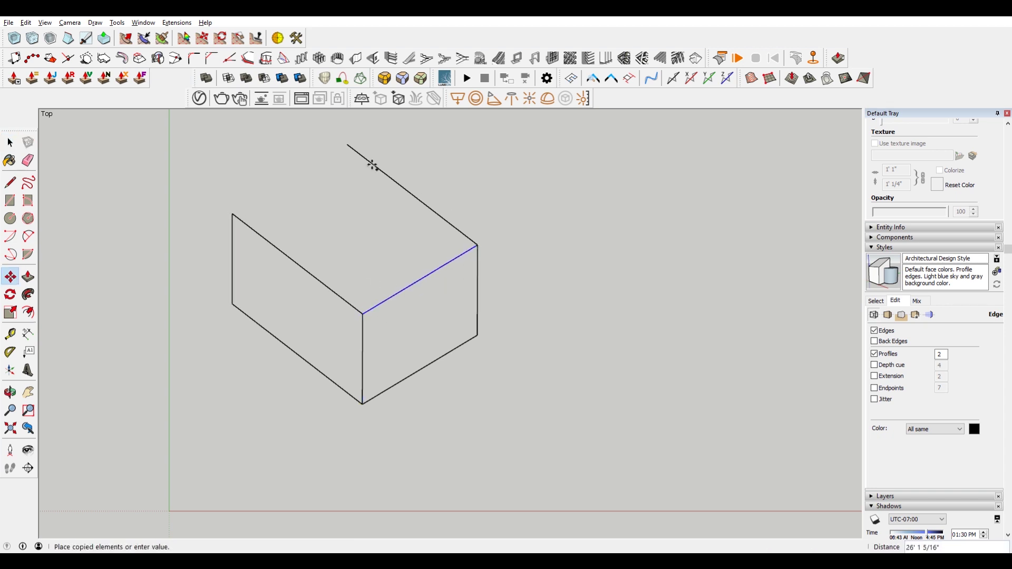
pyautogui.click(347, 146)
pyautogui.press('space')
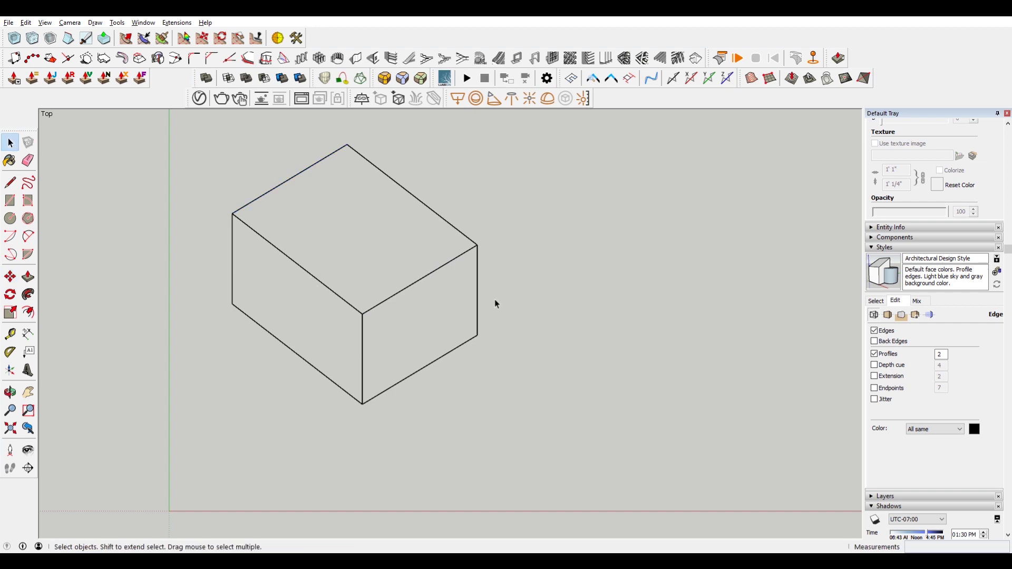
pyautogui.press('l')
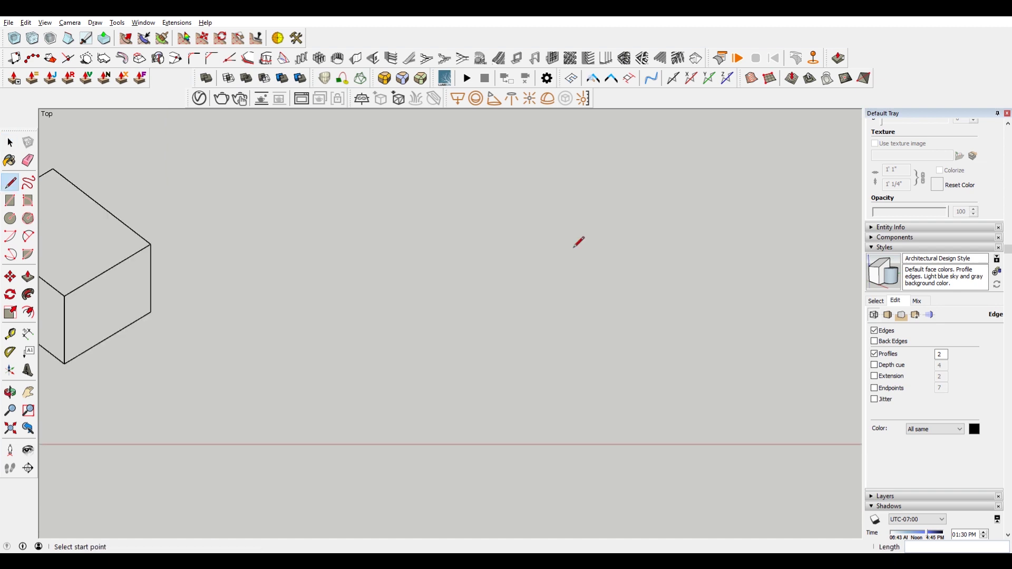
# Draw a long horizontal horizon line beside the box.
pyautogui.click(310, 222)
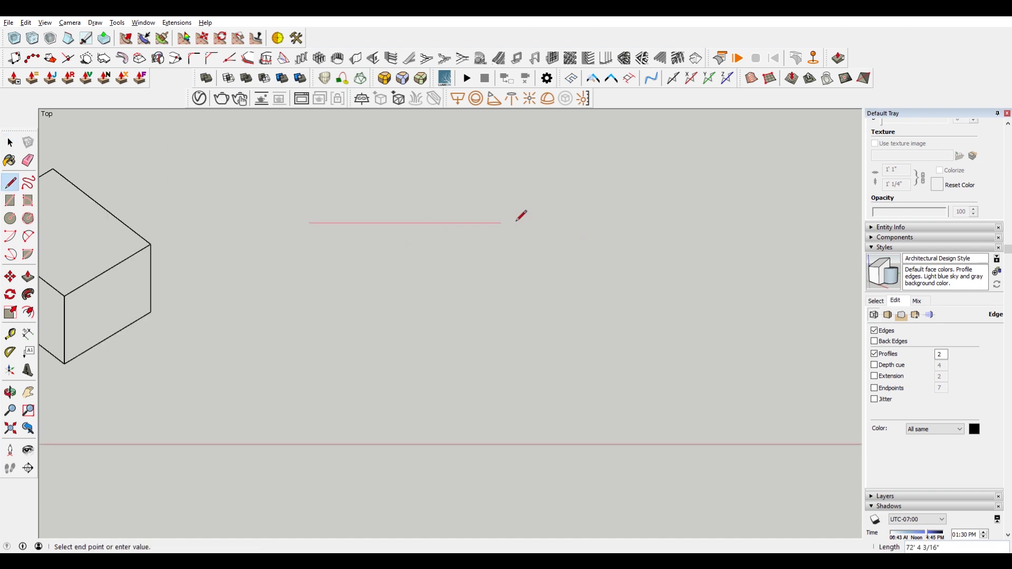
pyautogui.click(574, 222)
pyautogui.press('space')
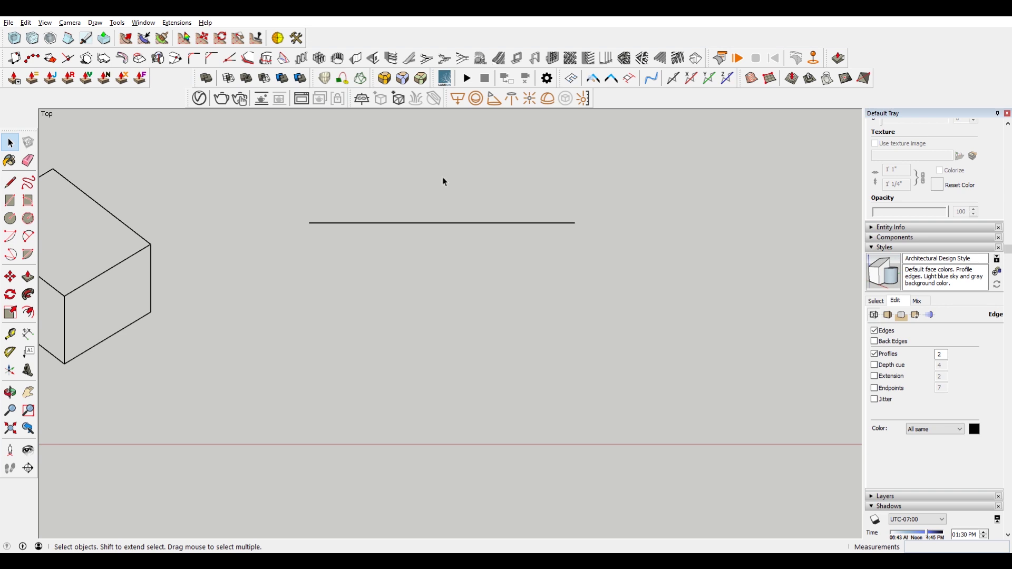
pyautogui.keyDown('shift'); pyautogui.moveTo(454, 190); pyautogui.dragTo(430, 287, button='middle'); pyautogui.keyUp('shift')
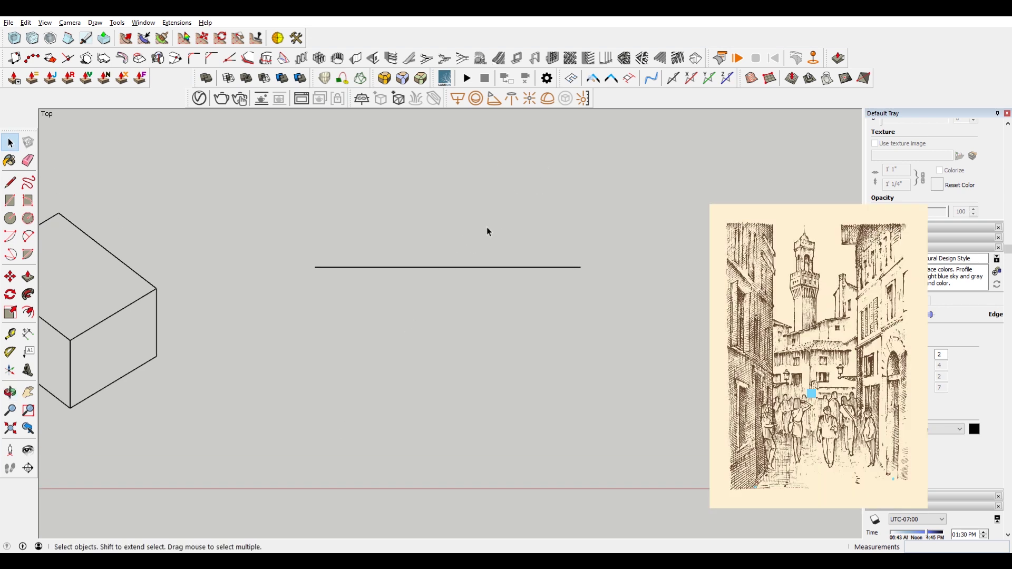
# Draw a short diagonal line near the horizon, then delete it.
pyautogui.press('l')
pyautogui.scroll(2, 414, 250)
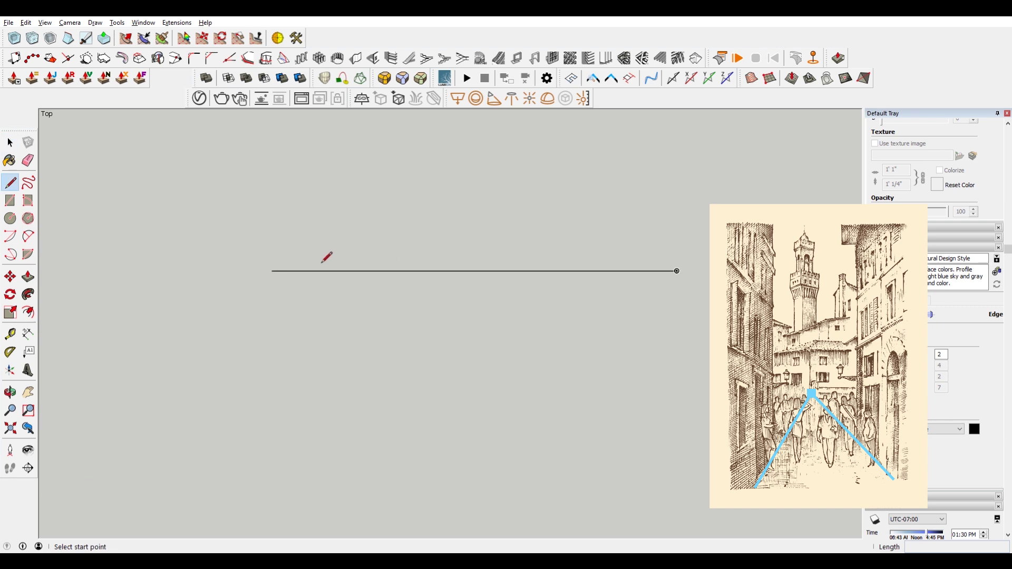
pyautogui.scroll(1, 328, 257)
pyautogui.click(323, 274)
pyautogui.press('Escape')
pyautogui.click(303, 262)
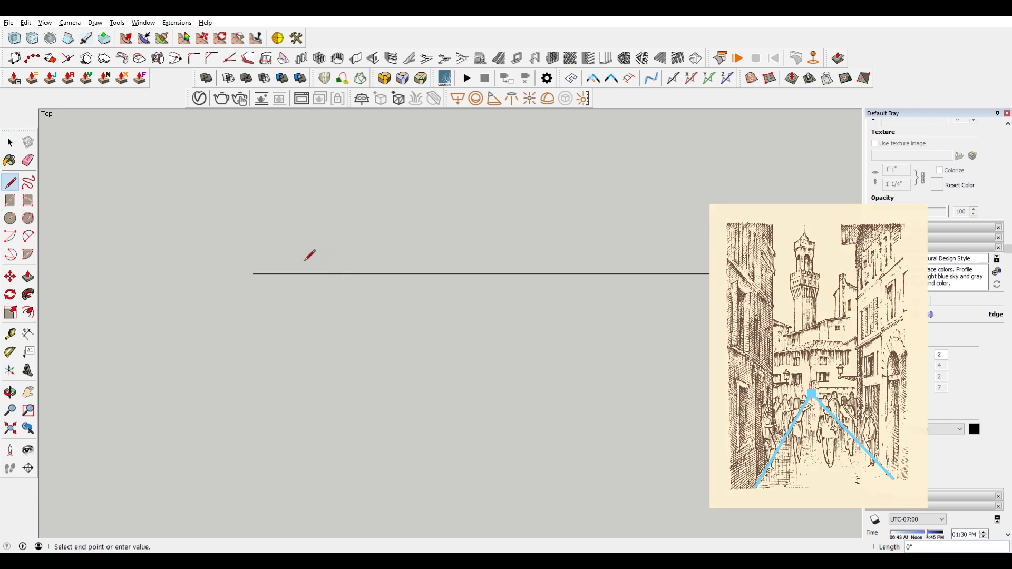
pyautogui.click(339, 289)
pyautogui.press('Escape')
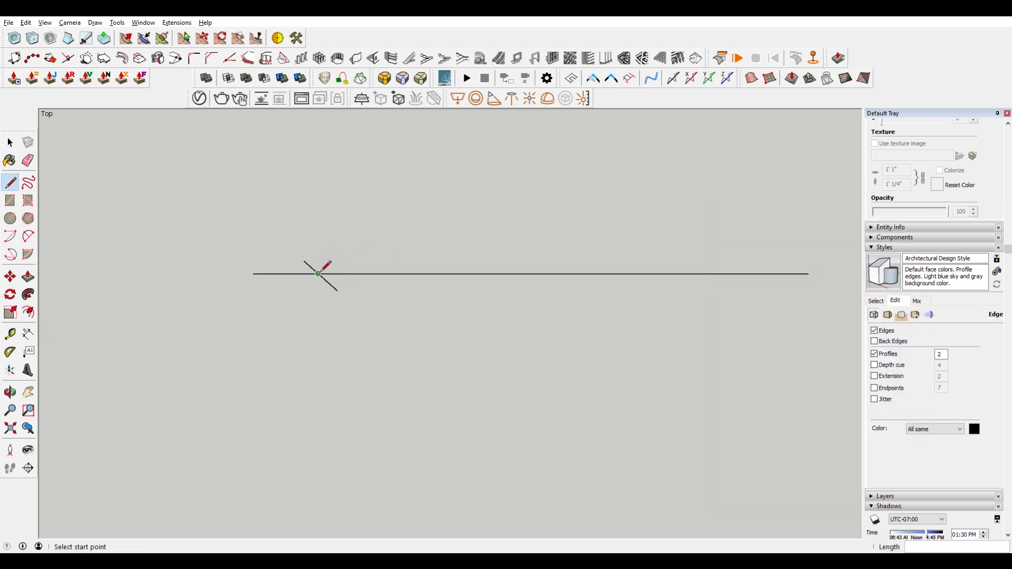
pyautogui.press('space')
pyautogui.press('q')
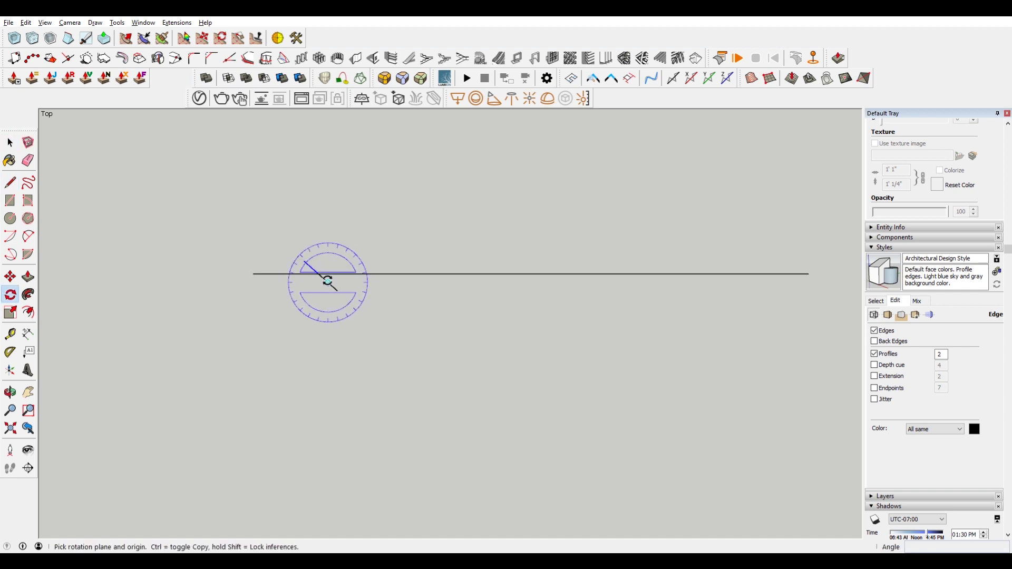
pyautogui.press('space')
pyautogui.press('Delete')
# Draw a short diagonal above the horizon and rotate-copy it into an X.
pyautogui.press('l')
pyautogui.click(290, 184)
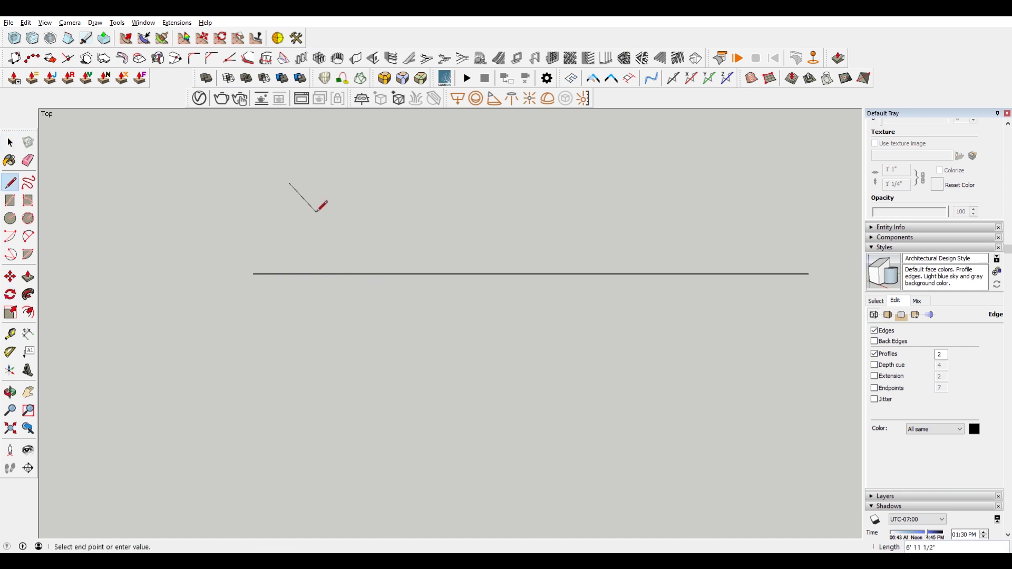
pyautogui.click(316, 212)
pyautogui.press('space')
pyautogui.click(308, 201)
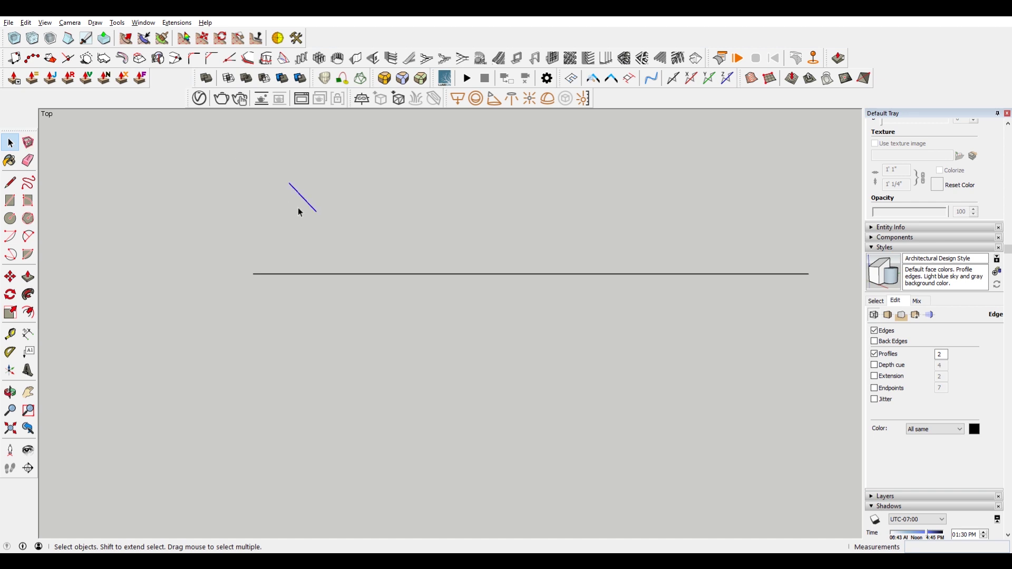
pyautogui.press('q')
pyautogui.click(303, 198)
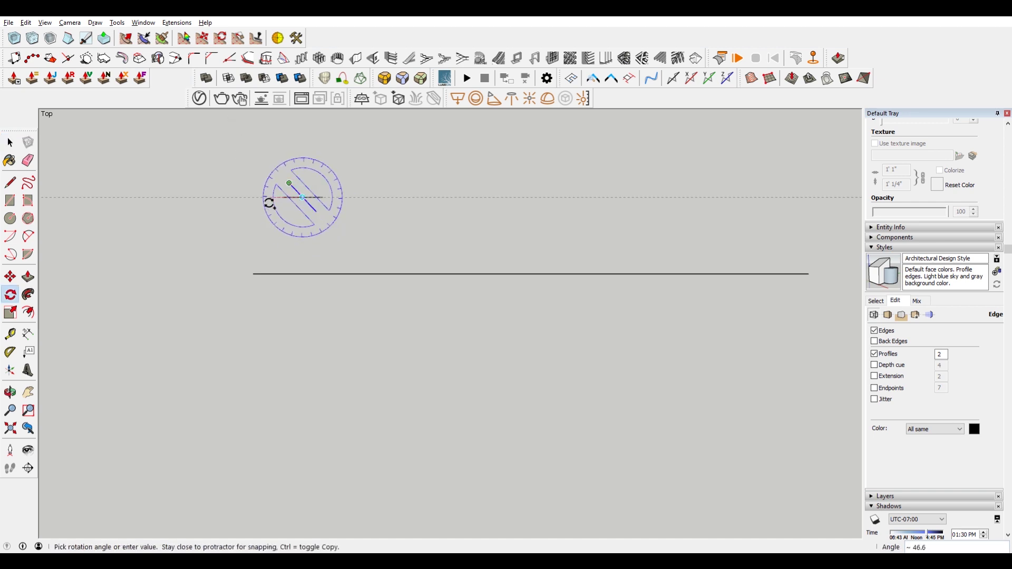
pyautogui.press('ctrl')
pyautogui.click(268, 226)
# Scale the X marker down about its centre.
pyautogui.press('space')
pyautogui.moveTo(246, 141); pyautogui.dragTo(401, 249)
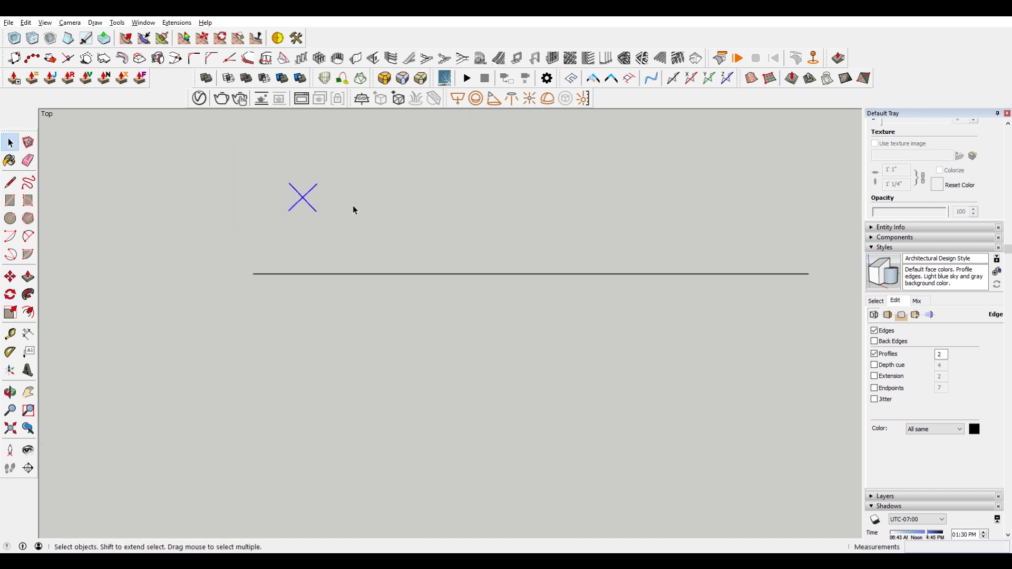
pyautogui.press('s')
pyautogui.click(318, 183)
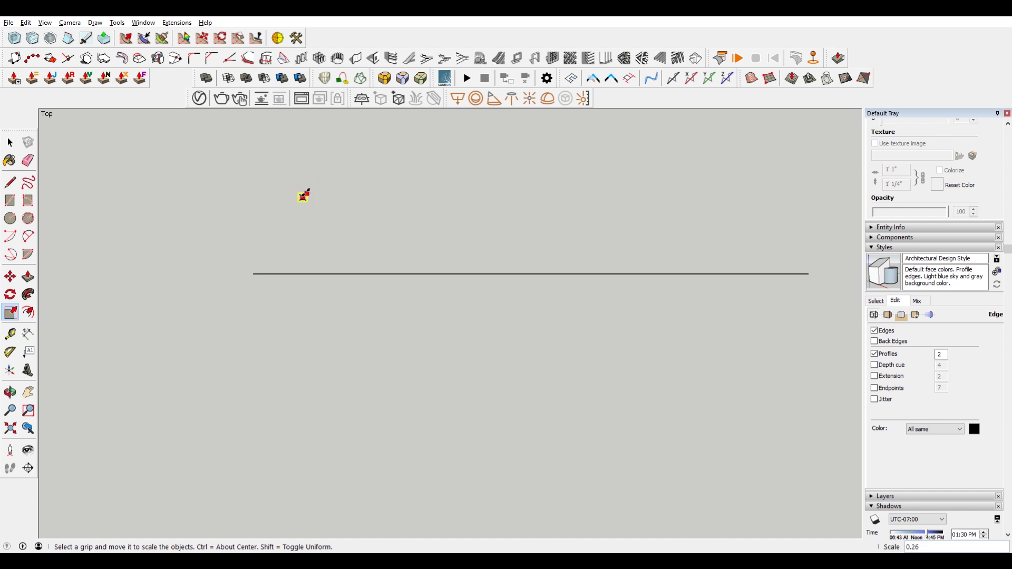
pyautogui.click(306, 194)
pyautogui.scroll(1, 319, 195)
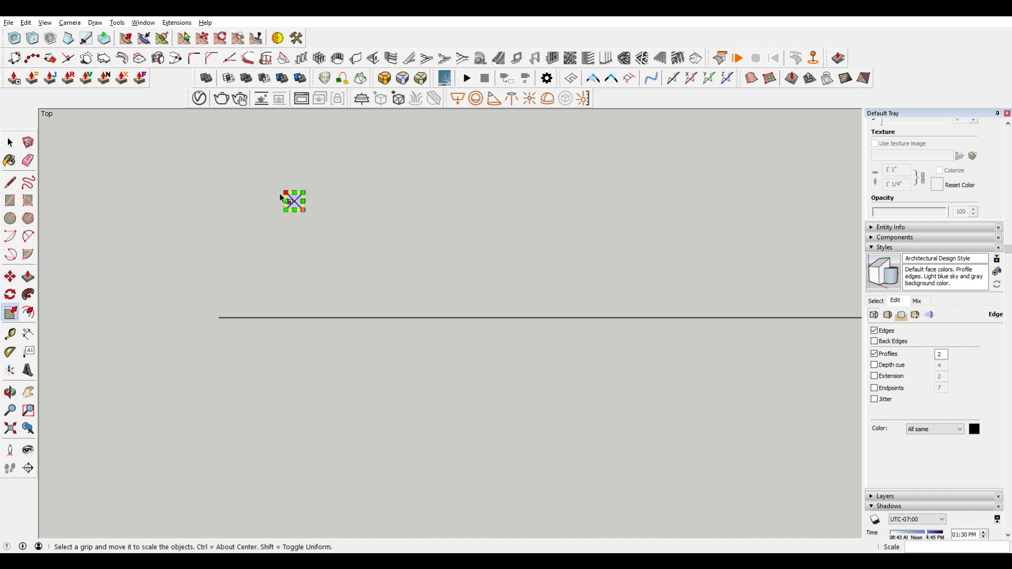
pyautogui.scroll(2, 287, 199)
pyautogui.press('space')
# Group the X marker and move it onto the horizon line.
pyautogui.rightClick(317, 203)
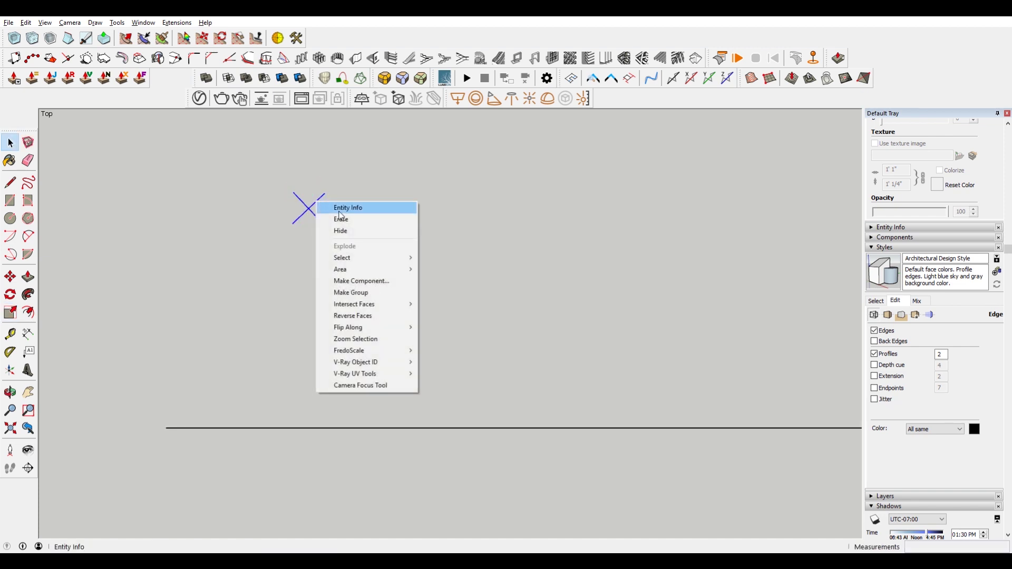
pyautogui.click(350, 292)
pyautogui.press('m')
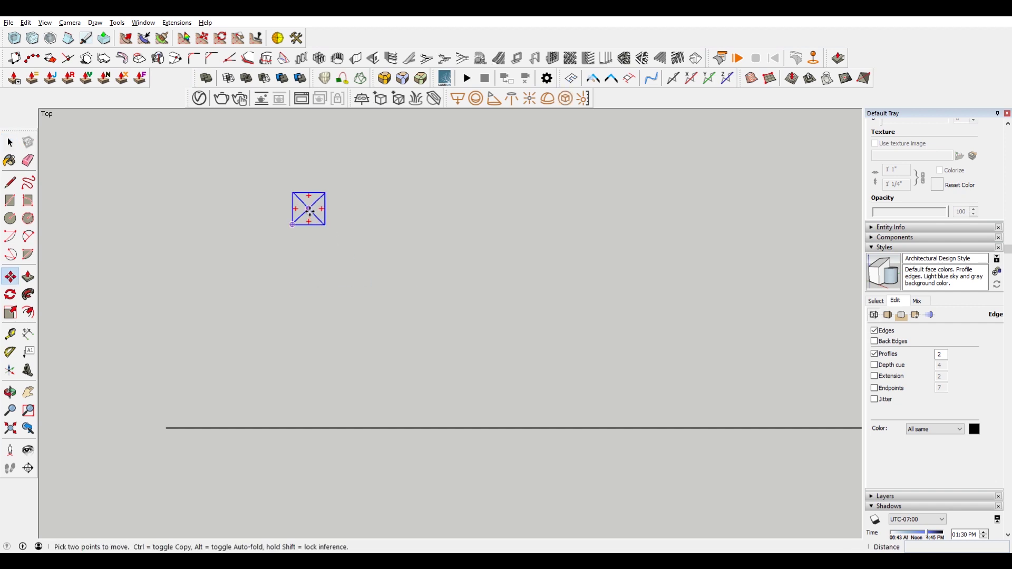
pyautogui.click(310, 205)
pyautogui.scroll(-2, 310, 205)
pyautogui.click(358, 307)
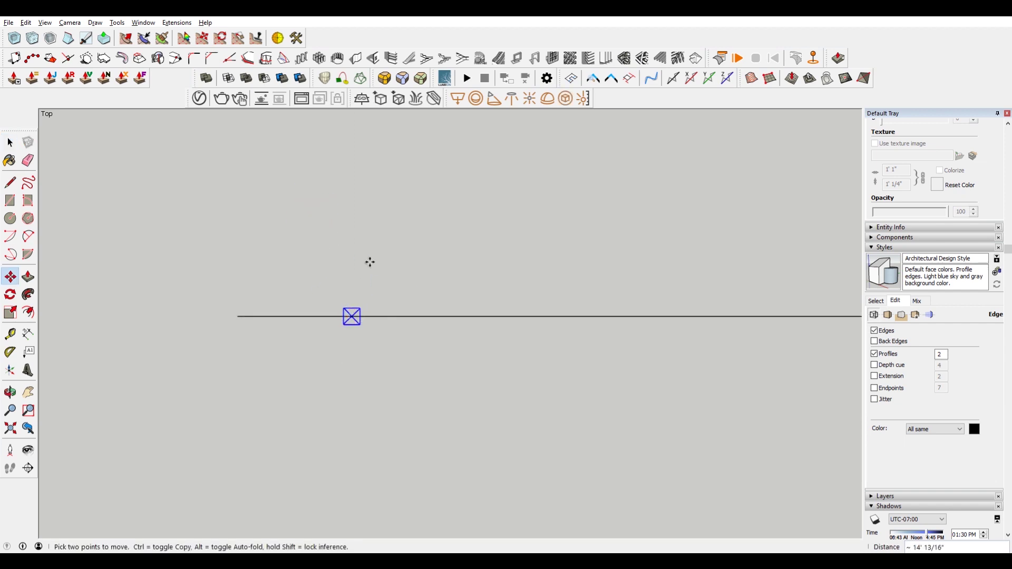
pyautogui.scroll(-1, 369, 262)
pyautogui.press('space')
pyautogui.scroll(-1, 443, 285)
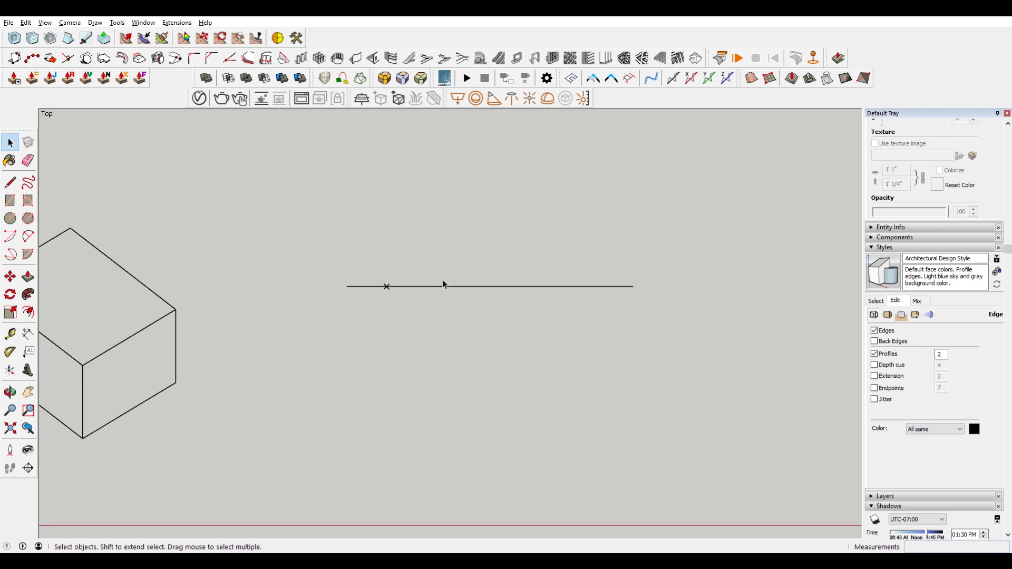
# Draw a vertical edge above the horizon and undo a stray line.
pyautogui.press('l')
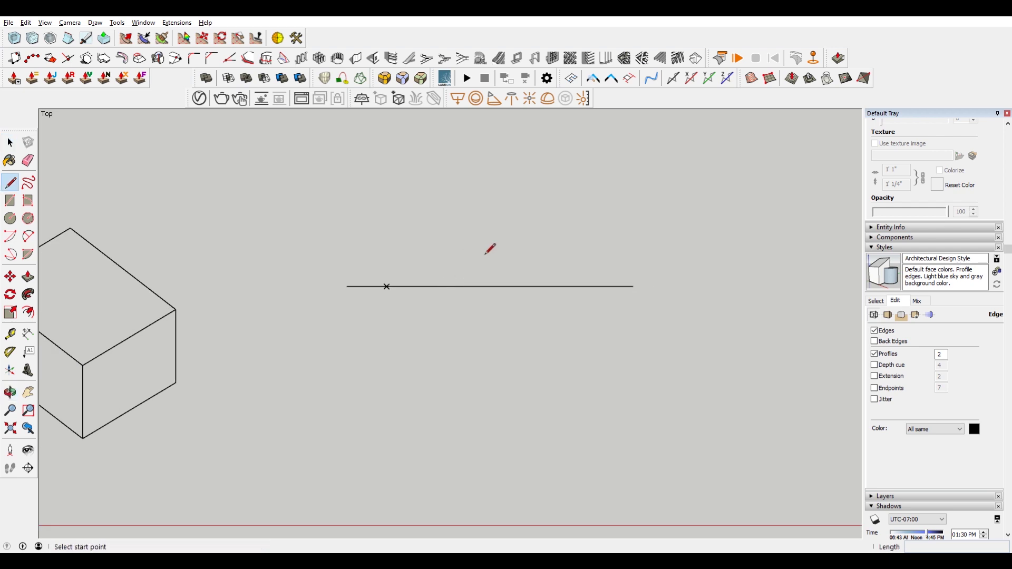
pyautogui.click(493, 264)
pyautogui.click(494, 188)
pyautogui.press('Escape')
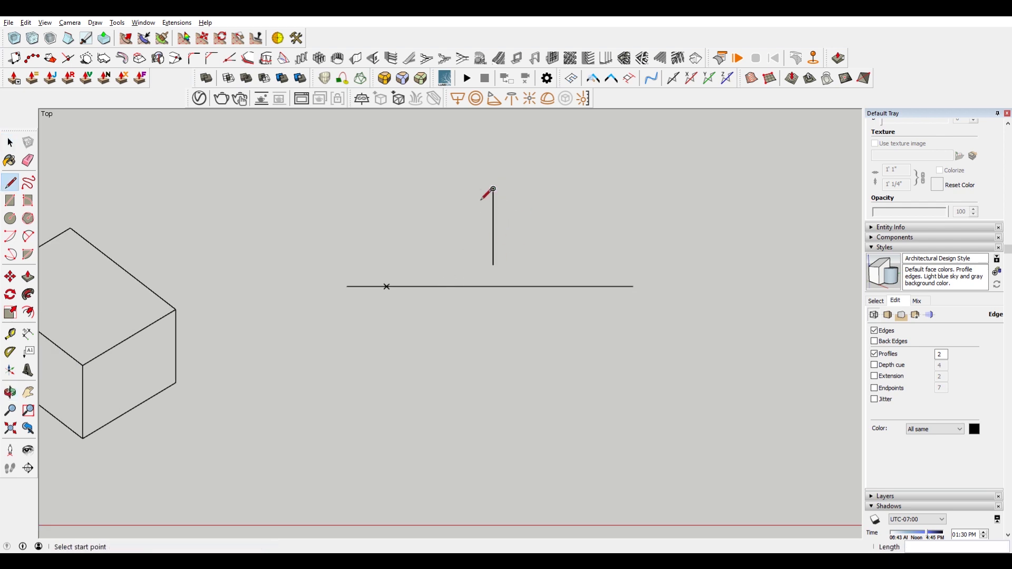
pyautogui.click(494, 188)
pyautogui.scroll(2, 427, 257)
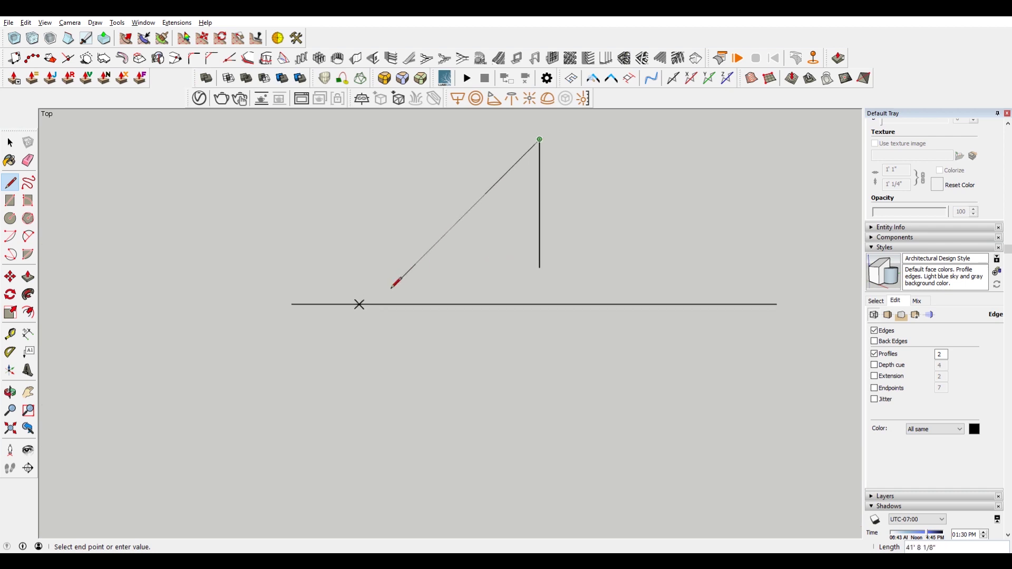
pyautogui.press('Escape')
pyautogui.click(611, 247)
pyautogui.press('Escape')
pyautogui.hotkey('ctrl', 'z')
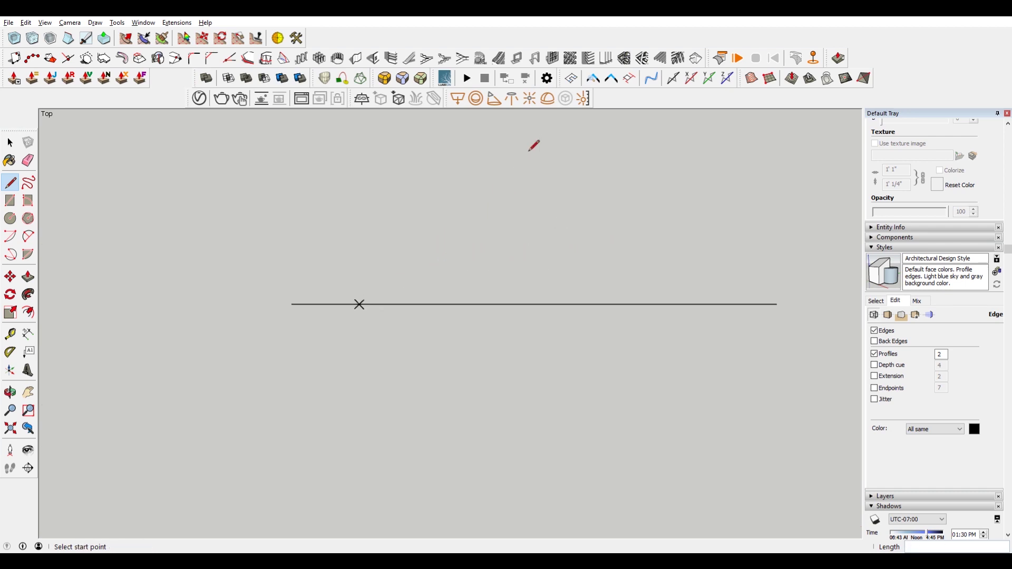
pyautogui.press('space')
# Copy the vertical edge to the right to form the block's other side.
pyautogui.click(542, 178)
pyautogui.scroll(-1, 489, 198)
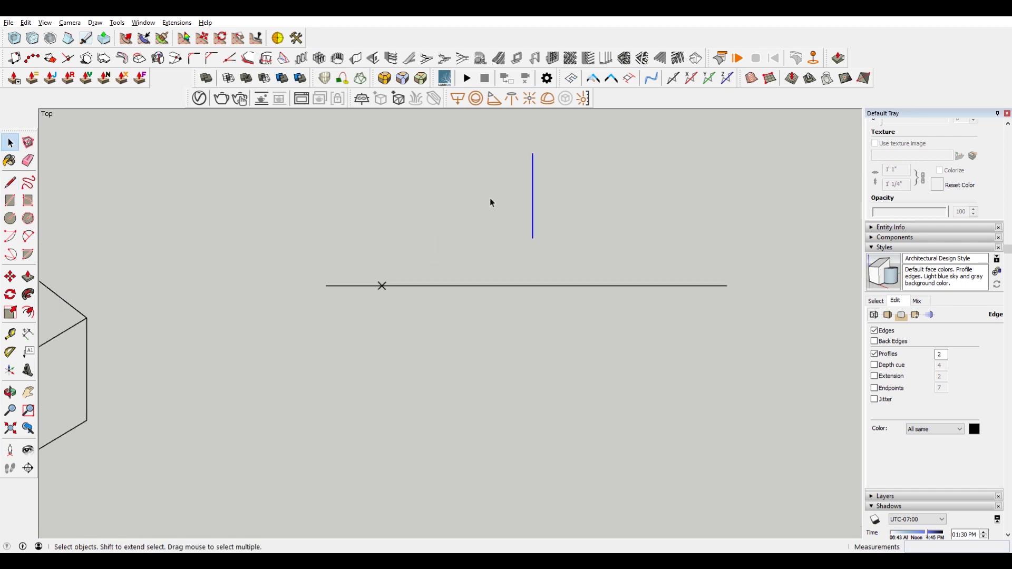
pyautogui.press('m')
pyautogui.click(532, 153)
pyautogui.press('ctrl')
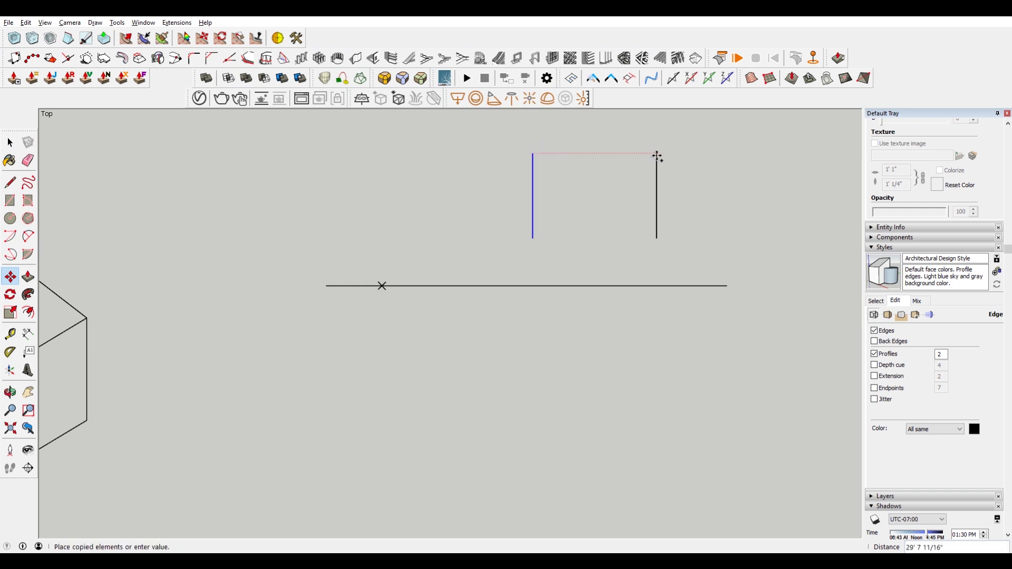
pyautogui.click(657, 154)
pyautogui.press('space')
# Run a line from the left top to the vanishing point and join the tops.
pyautogui.press('l')
pyautogui.click(533, 153)
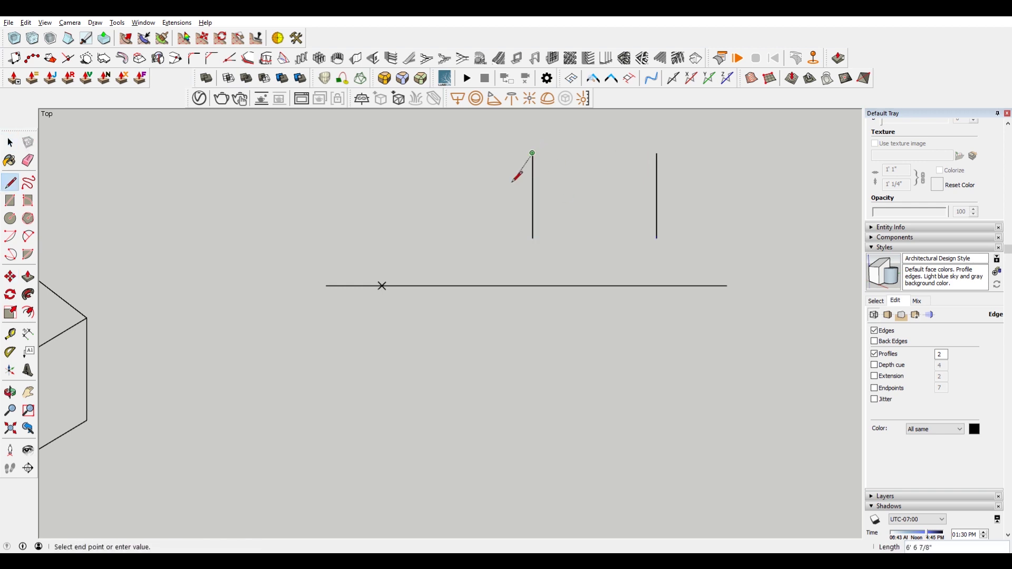
pyautogui.click(382, 286)
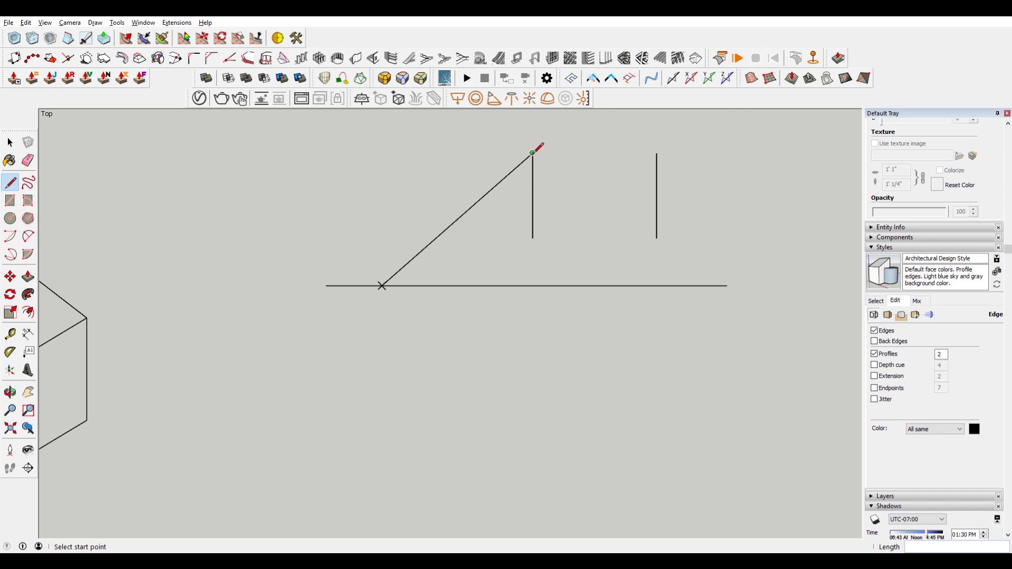
pyautogui.click(533, 154)
pyautogui.click(657, 153)
pyautogui.press('Escape')
# Join the bottom corners and connect both bottoms to the vanishing point.
pyautogui.click(657, 238)
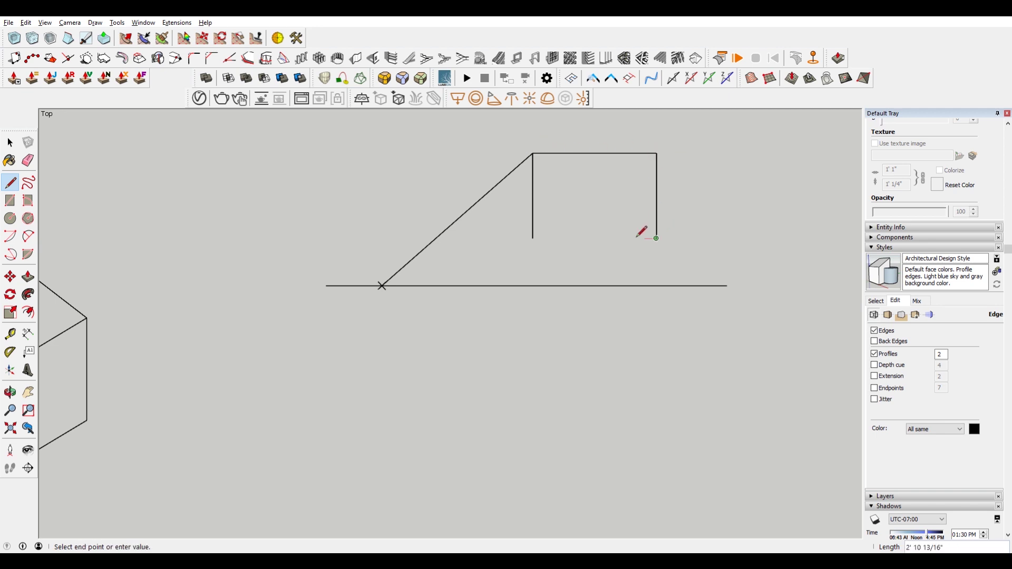
pyautogui.click(532, 238)
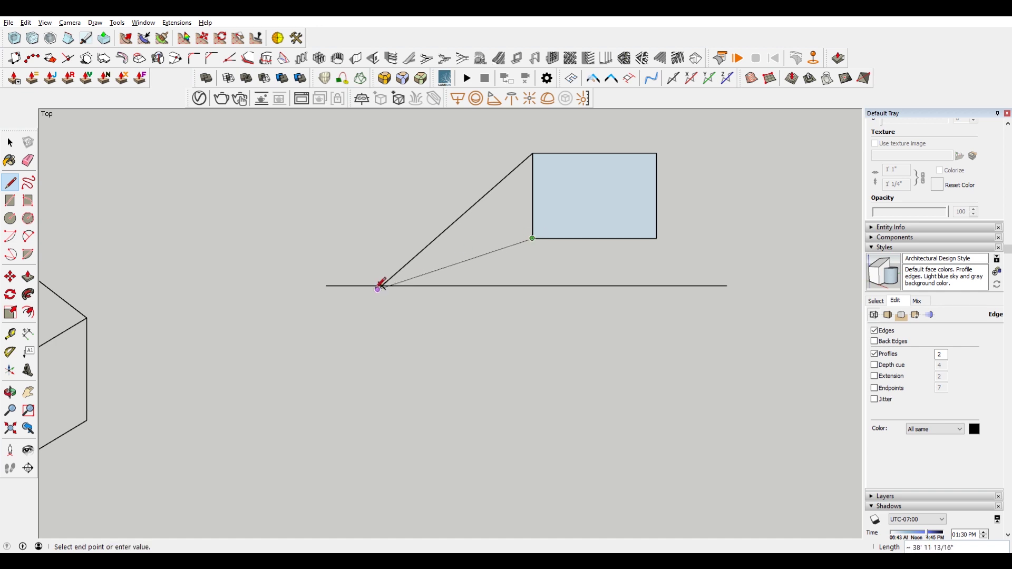
pyautogui.click(382, 285)
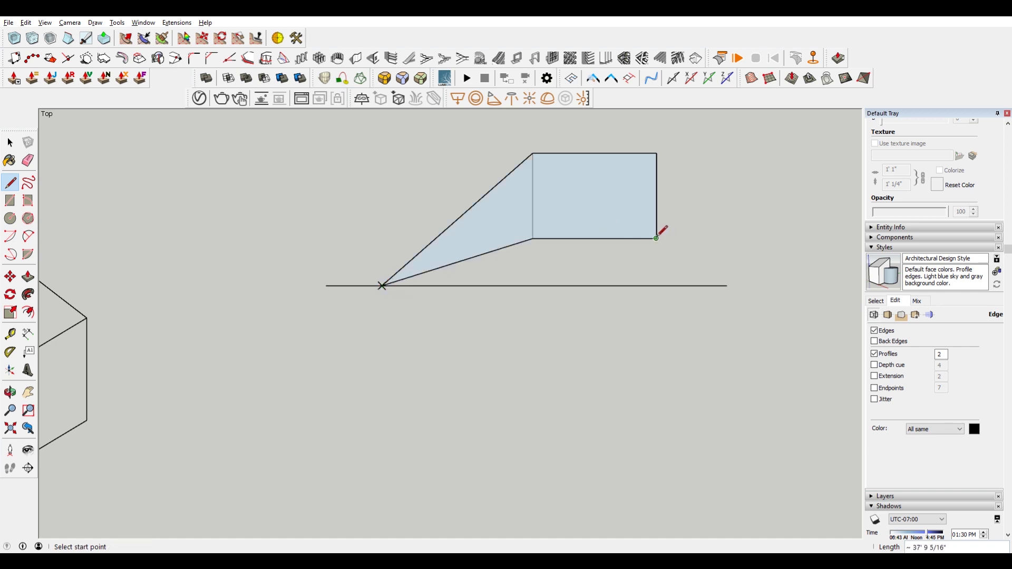
pyautogui.click(657, 238)
pyautogui.click(382, 285)
pyautogui.scroll(1, 520, 253)
pyautogui.scroll(1, 527, 254)
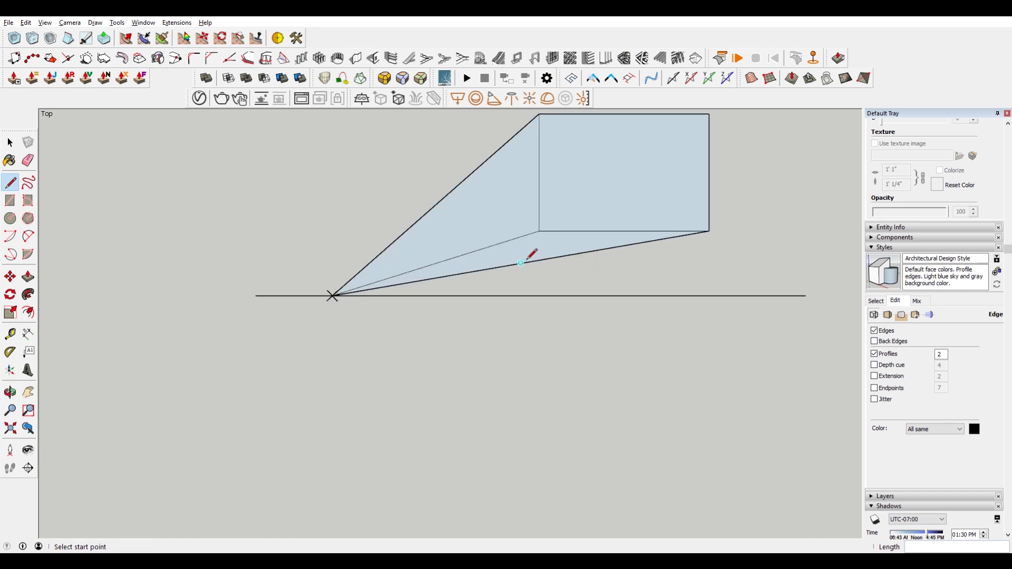
# Cut the side face short with new edges and erase the leftover vanishing lines.
pyautogui.click(520, 263)
pyautogui.click(437, 264)
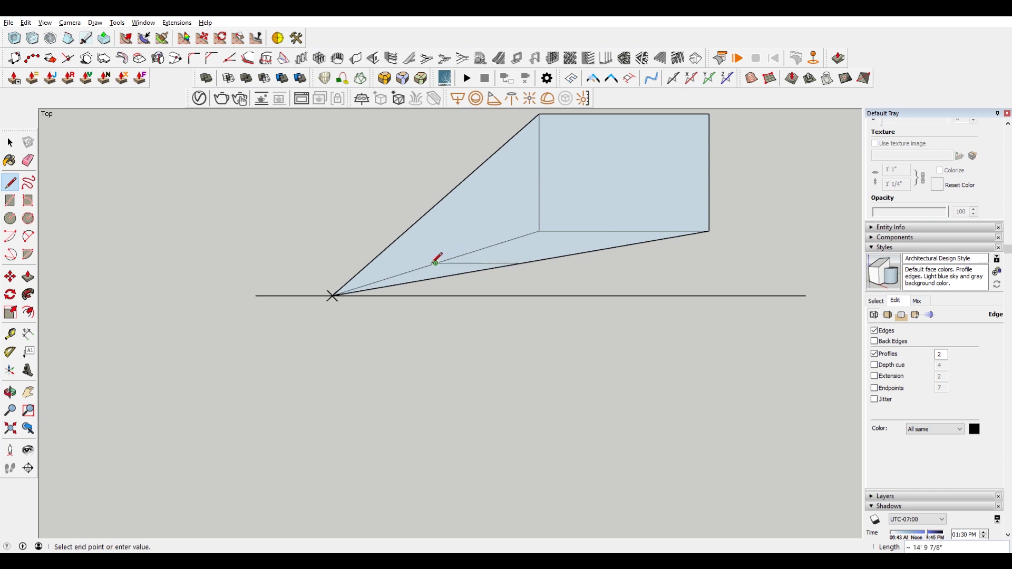
pyautogui.click(436, 205)
pyautogui.press('e')
pyautogui.click(414, 225)
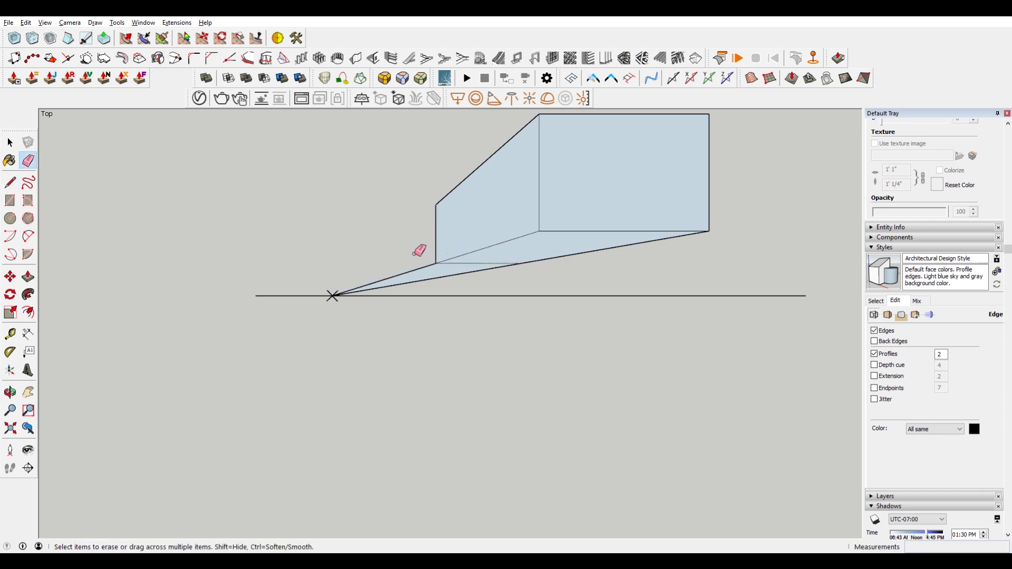
pyautogui.click(451, 278)
pyautogui.scroll(-2, 538, 261)
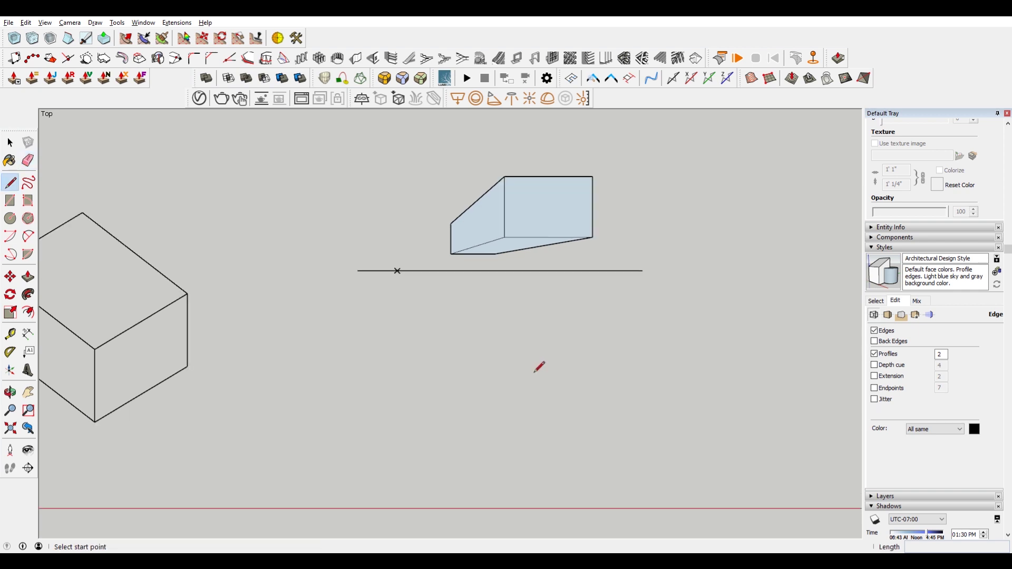
pyautogui.scroll(-3, 486, 317)
# Copy the block and horizon line with its X marker to the right.
pyautogui.press('space')
pyautogui.moveTo(351, 197); pyautogui.dragTo(719, 379)
pyautogui.scroll(-1, 562, 301)
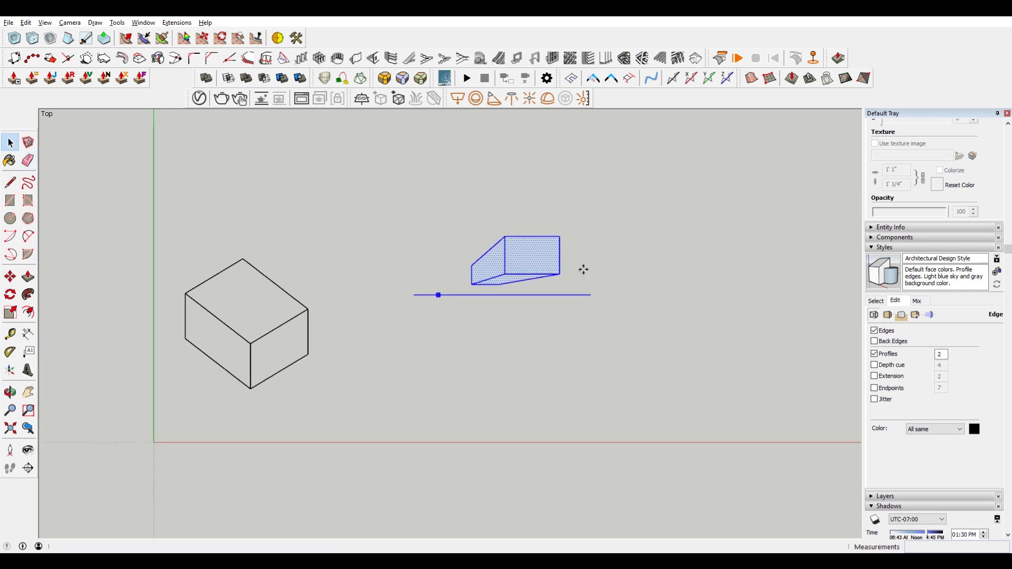
pyautogui.press('m')
pyautogui.keyDown('shift'); pyautogui.moveTo(658, 261); pyautogui.dragTo(535, 274, button='middle'); pyautogui.keyUp('shift')
pyautogui.click(400, 277)
pyautogui.press('ctrl')
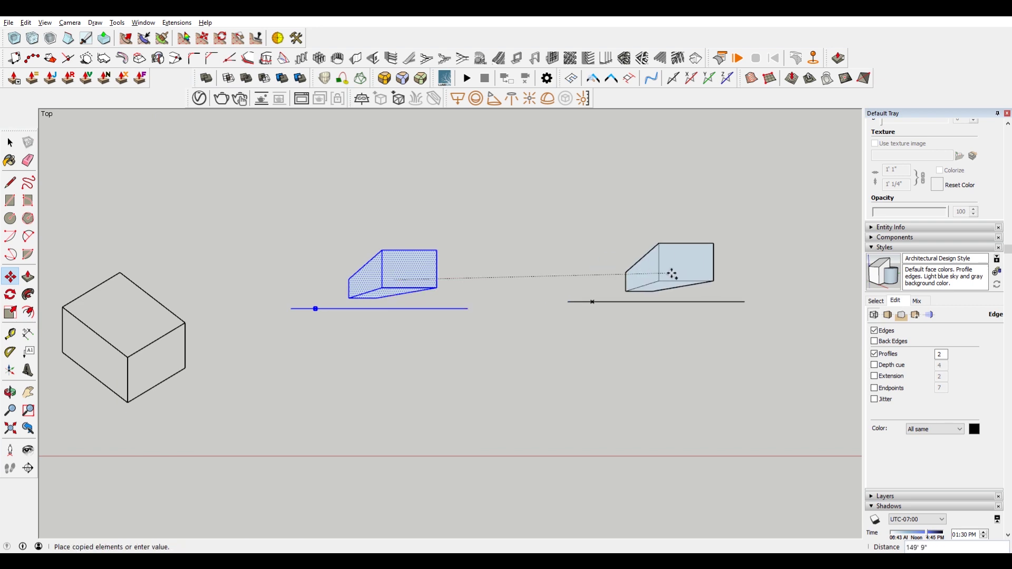
pyautogui.click(692, 278)
pyautogui.press('space')
pyautogui.scroll(2, 718, 301)
# Delete the copied block's edges, keeping the copied horizon and marker.
pyautogui.keyDown('shift'); pyautogui.moveTo(728, 293); pyautogui.dragTo(611, 285, button='middle'); pyautogui.keyUp('shift')
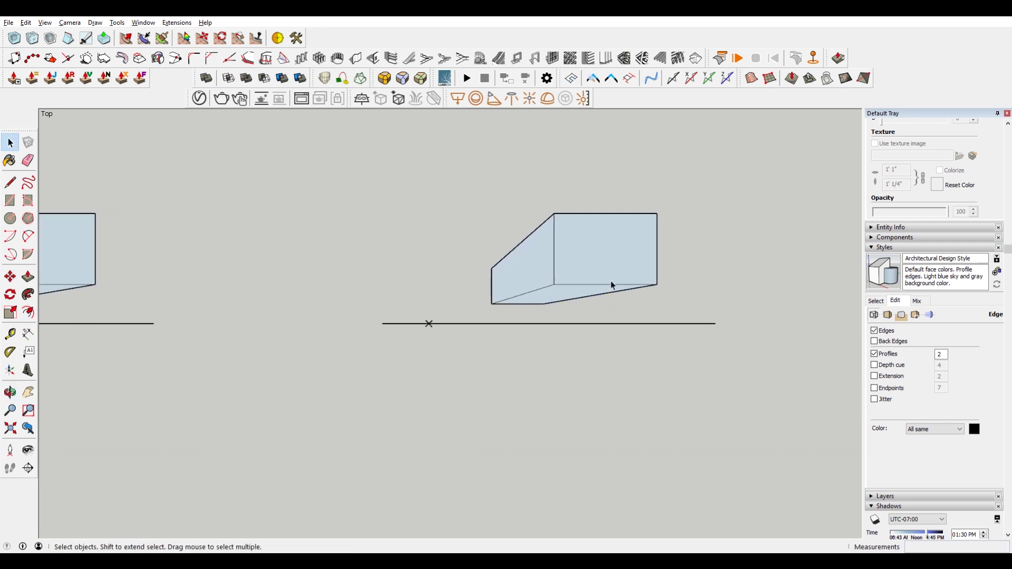
pyautogui.tripleClick(555, 290)
pyautogui.press('Delete')
pyautogui.moveTo(442, 163); pyautogui.dragTo(579, 305)
pyautogui.press('Delete')
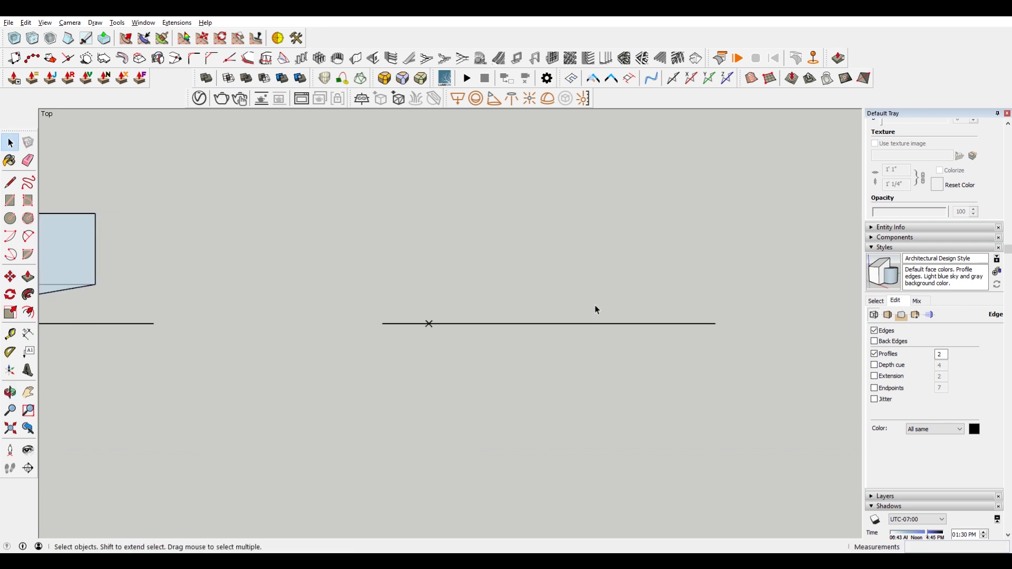
# Draw a tilted triangle above the horizon with corners joined to the X vanishing point.
pyautogui.press('l')
pyautogui.click(569, 271)
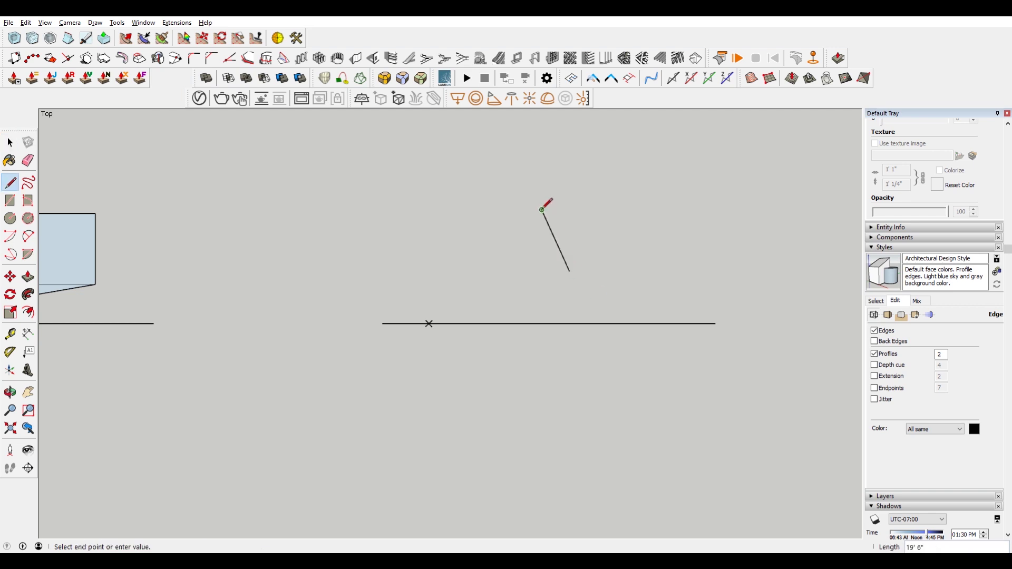
pyautogui.click(542, 209)
pyautogui.press('Escape')
pyautogui.click(541, 210)
pyautogui.click(624, 157)
pyautogui.press('Escape')
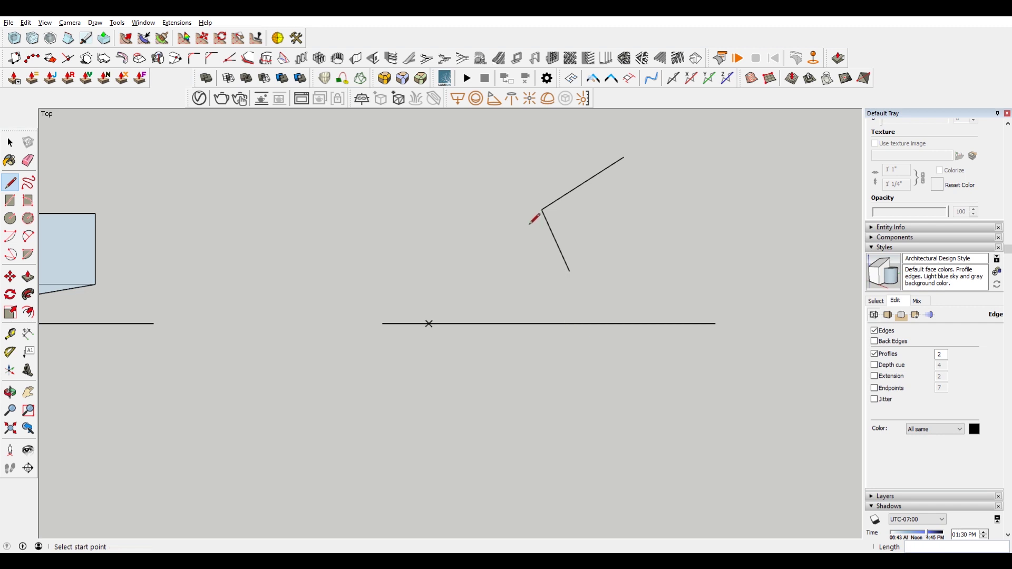
pyautogui.click(542, 210)
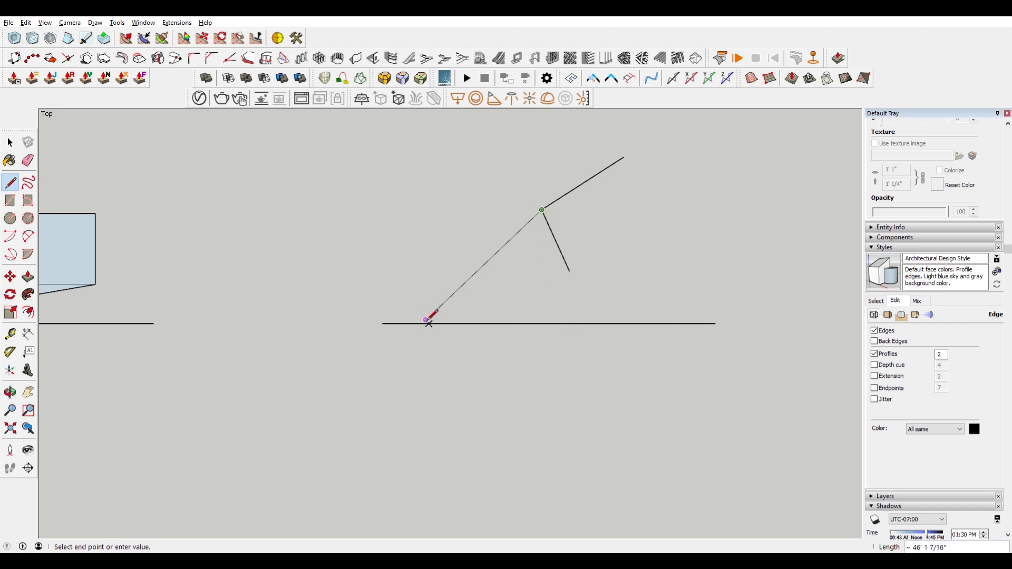
pyautogui.click(428, 323)
pyautogui.press('Escape')
pyautogui.click(569, 272)
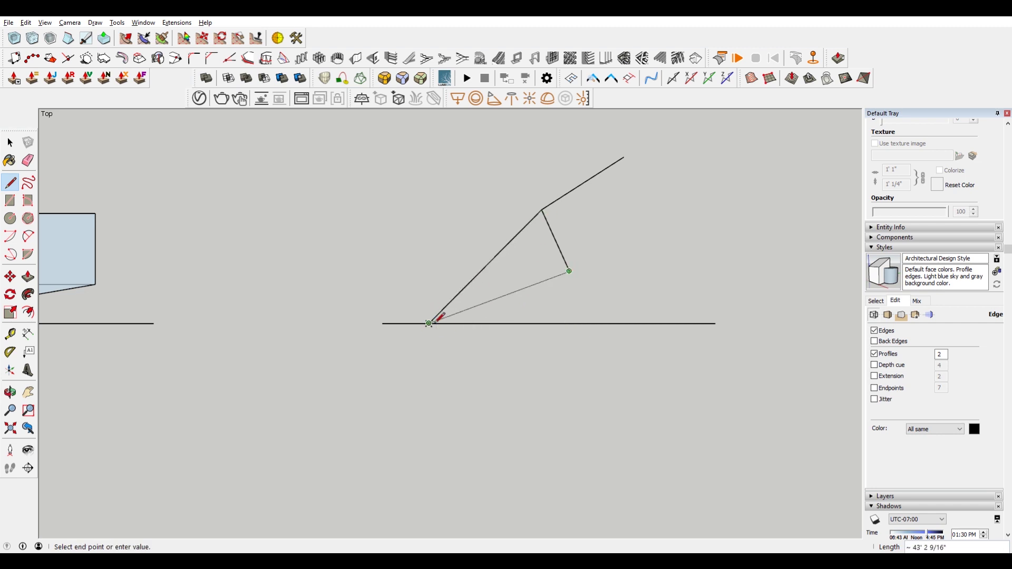
pyautogui.click(428, 323)
pyautogui.press('space')
# Copy the triangle's long and short edges to form a box-like rectangle.
pyautogui.click(588, 181)
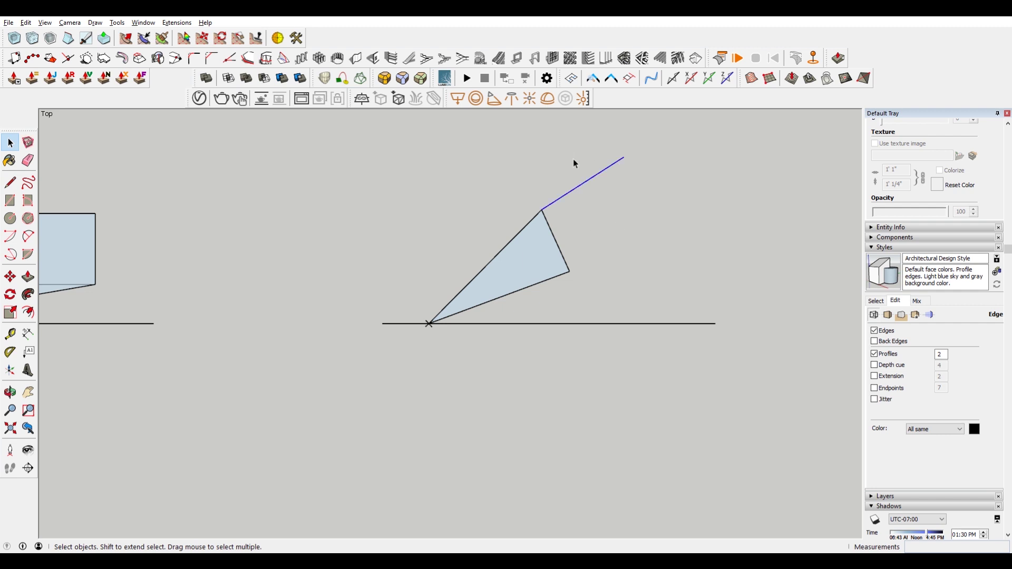
pyautogui.press('m')
pyautogui.click(550, 205)
pyautogui.press('ctrl')
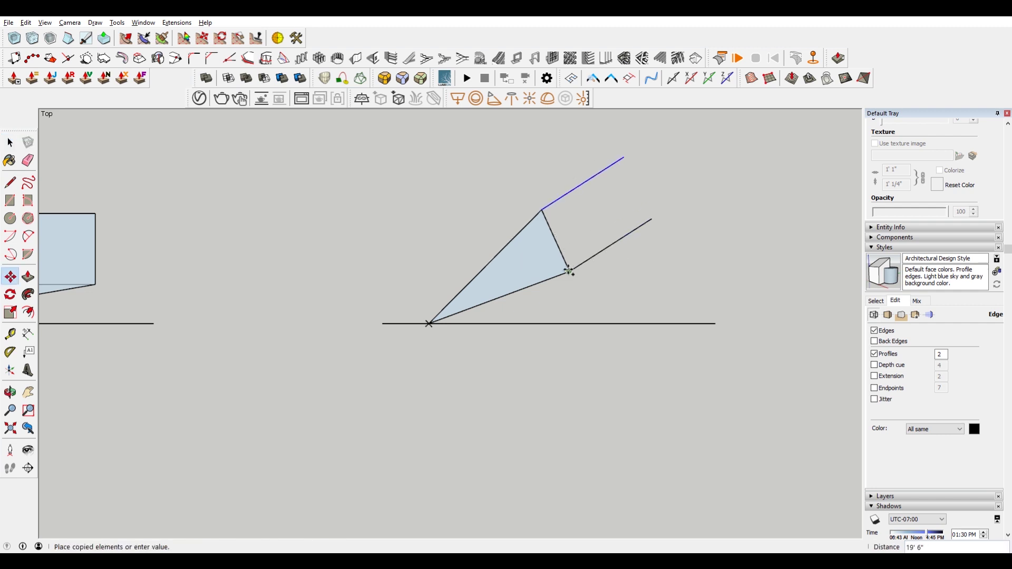
pyautogui.click(569, 271)
pyautogui.press('space')
pyautogui.click(559, 247)
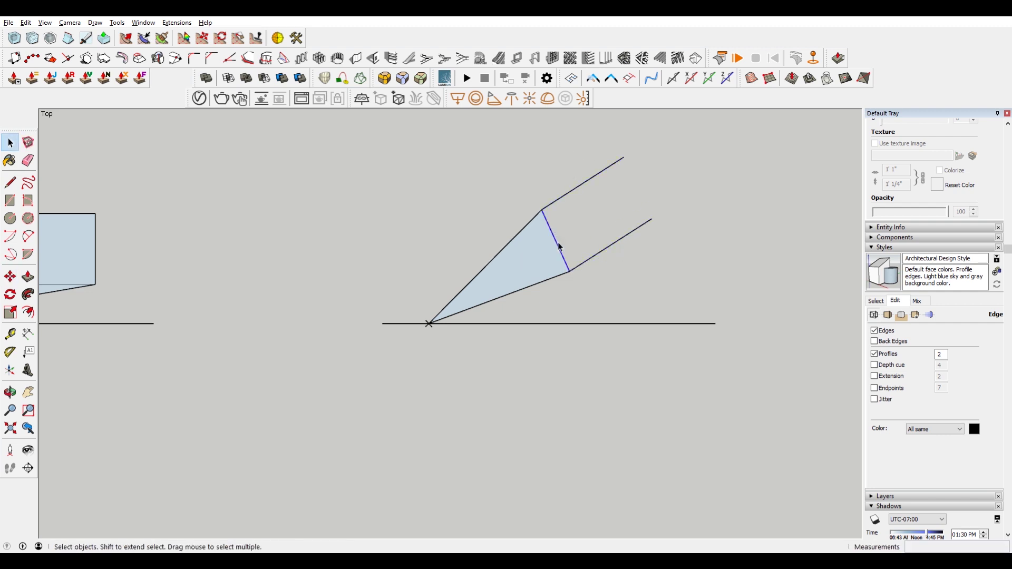
pyautogui.press('m')
pyautogui.click(543, 211)
pyautogui.click(626, 157)
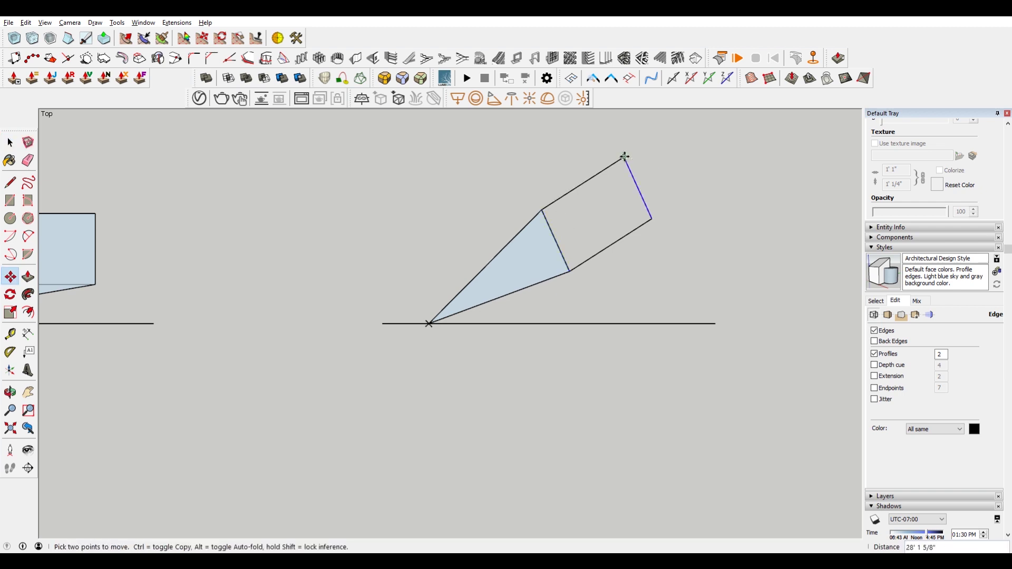
pyautogui.press('space')
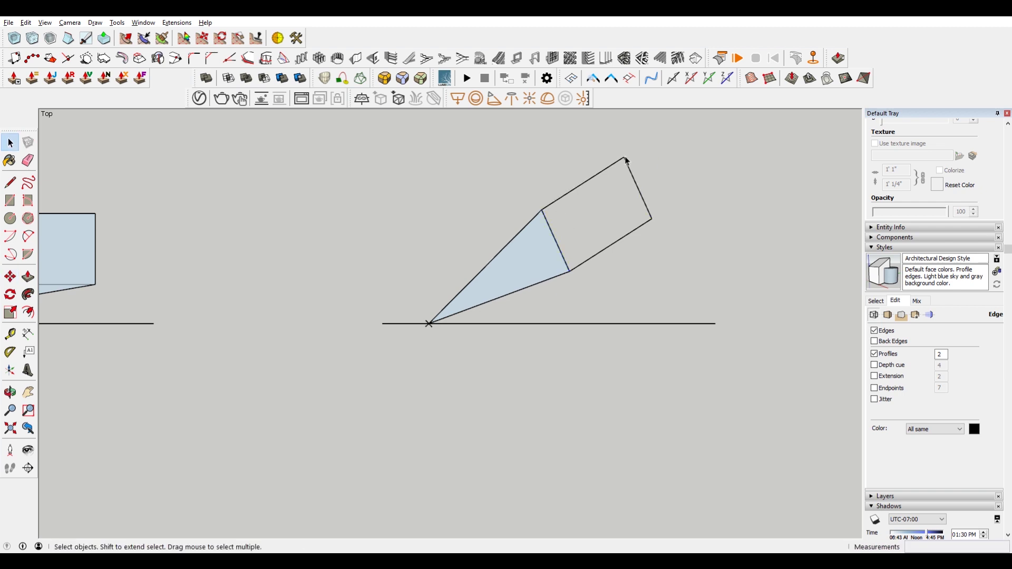
# Copy the short edge across the triangle near its tip and erase the tip.
pyautogui.doubleClick(567, 250)
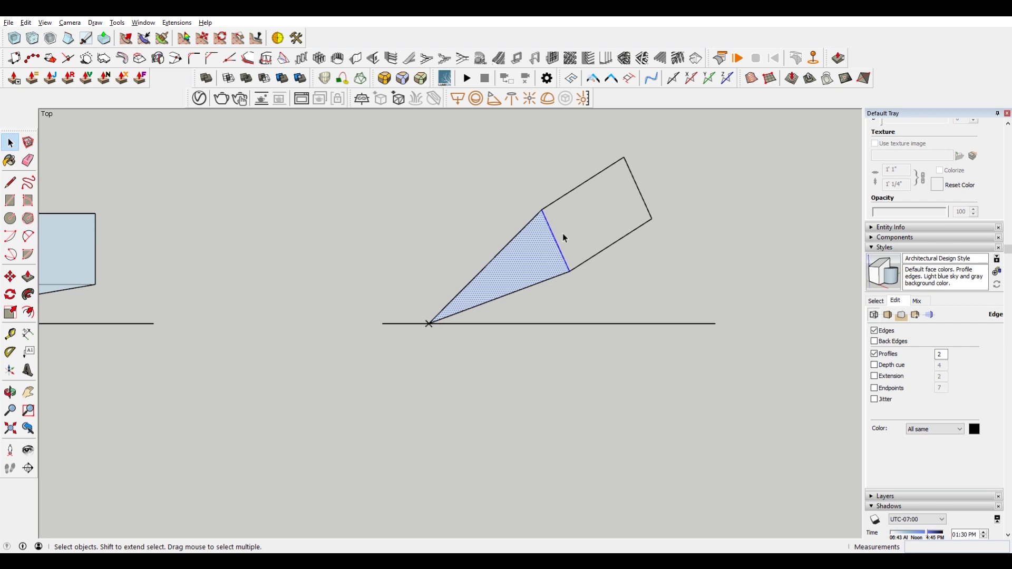
pyautogui.click(556, 237)
pyautogui.press('m')
pyautogui.click(543, 210)
pyautogui.press('ctrl')
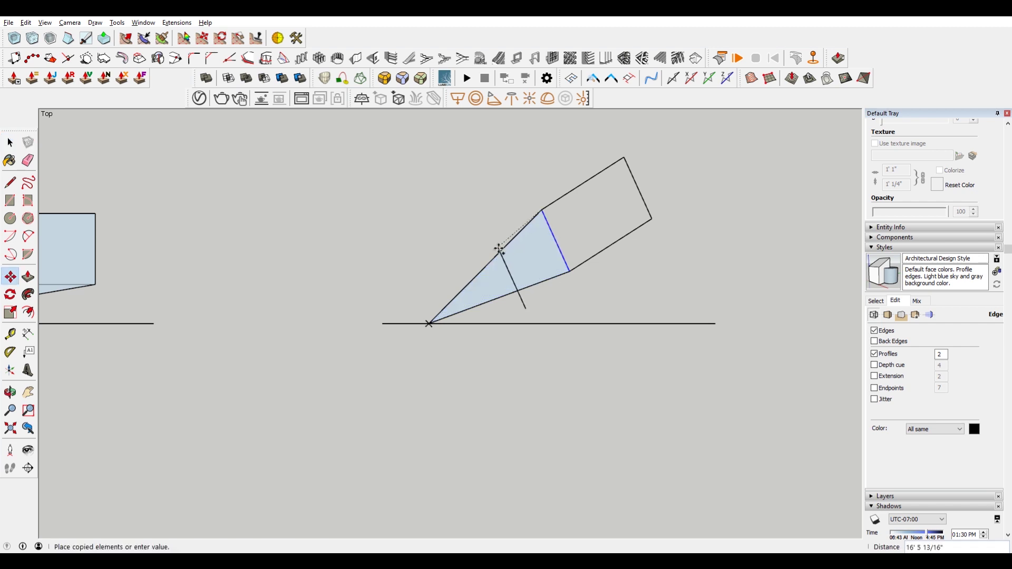
pyautogui.click(492, 260)
pyautogui.press('e')
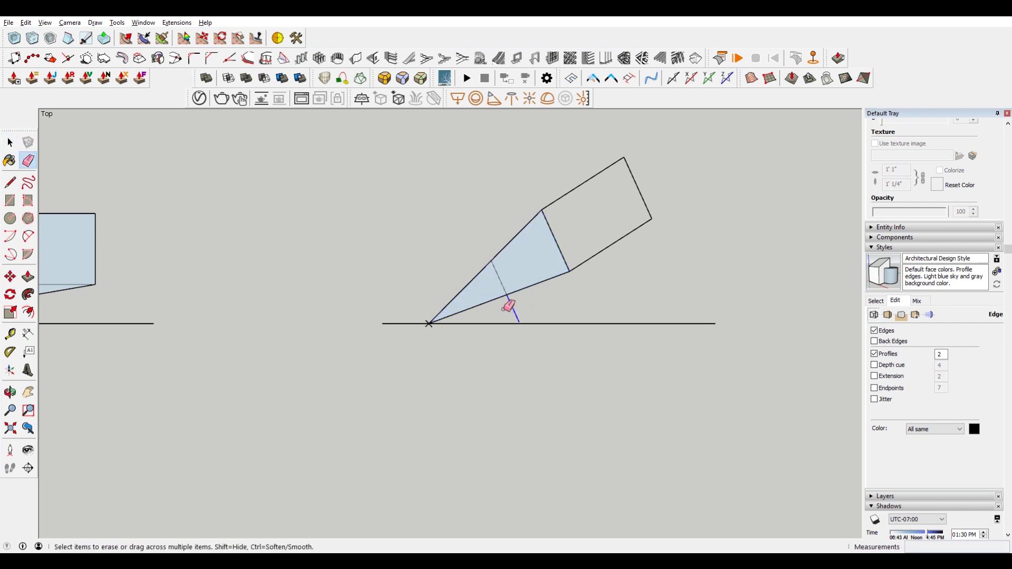
pyautogui.click(482, 302)
pyautogui.click(477, 277)
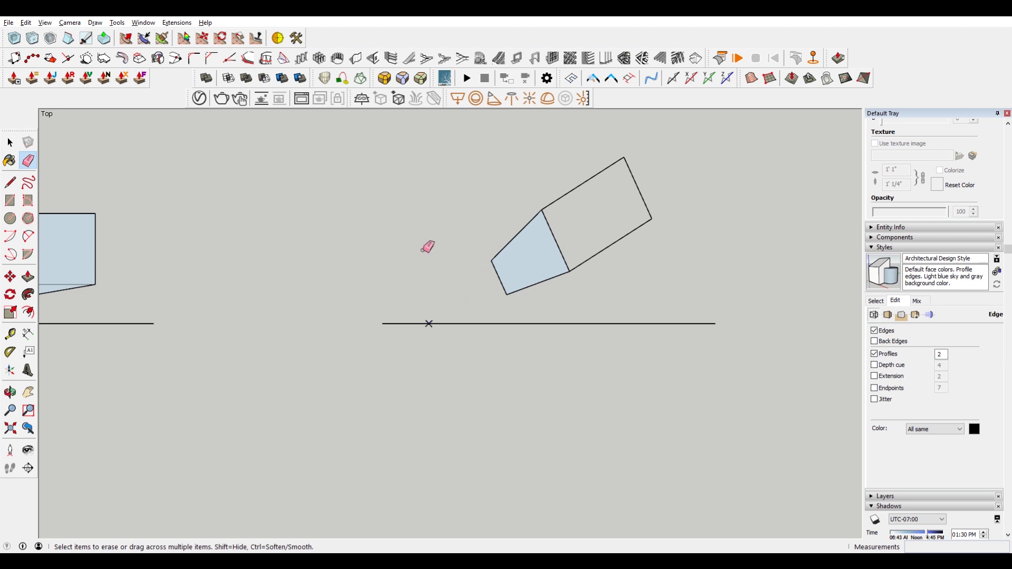
# Draw the far edge so the rectangle beyond the short edge fills in.
pyautogui.press('l')
pyautogui.click(625, 157)
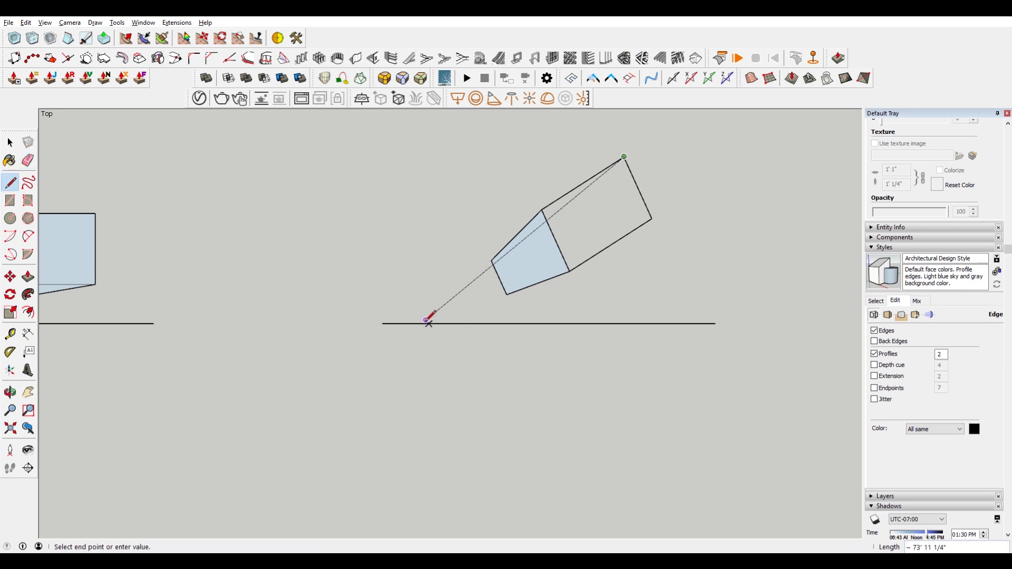
pyautogui.scroll(3, 428, 321)
pyautogui.scroll(2, 429, 323)
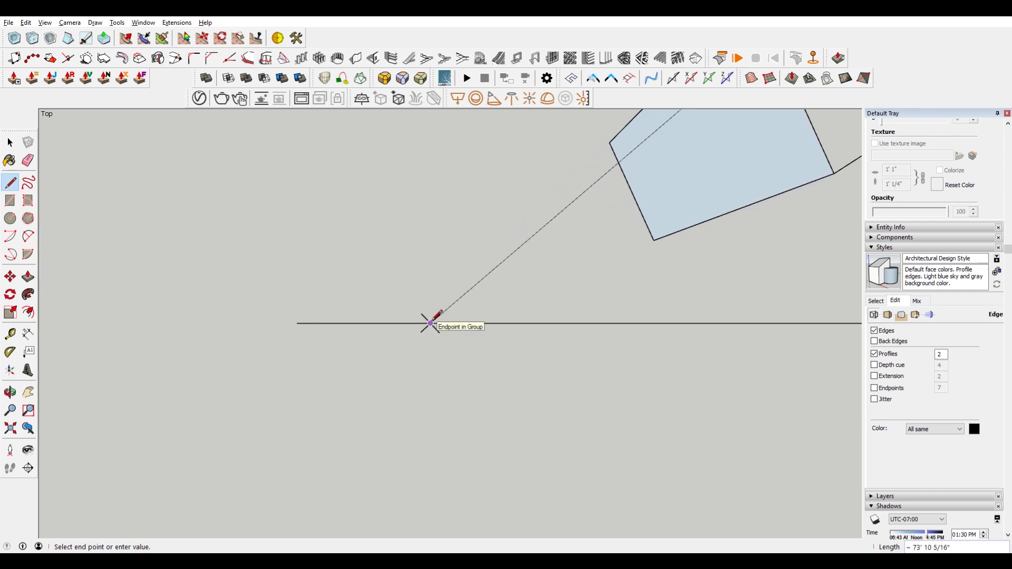
pyautogui.scroll(-2, 428, 322)
pyautogui.scroll(-2, 427, 322)
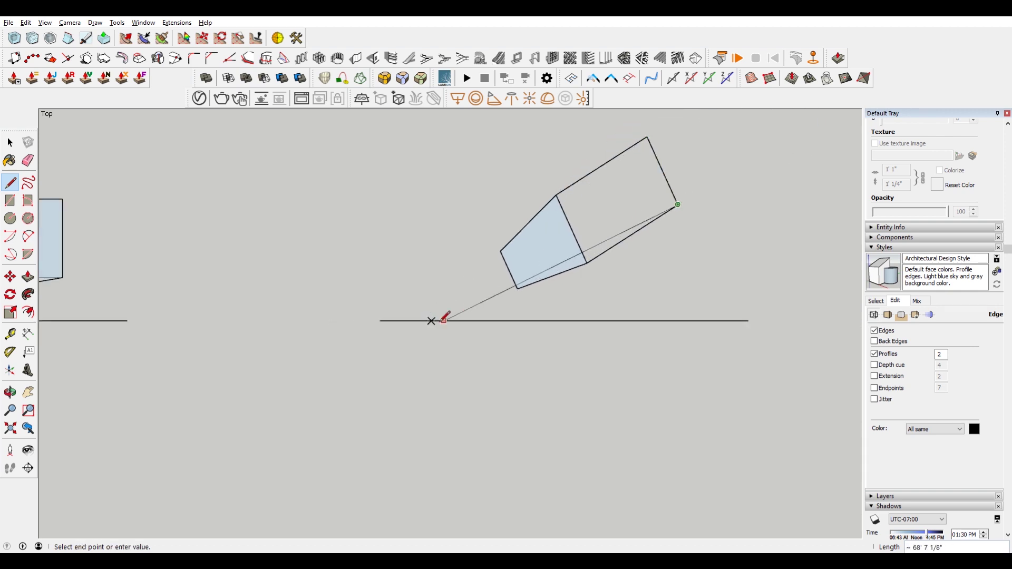
pyautogui.press('Escape')
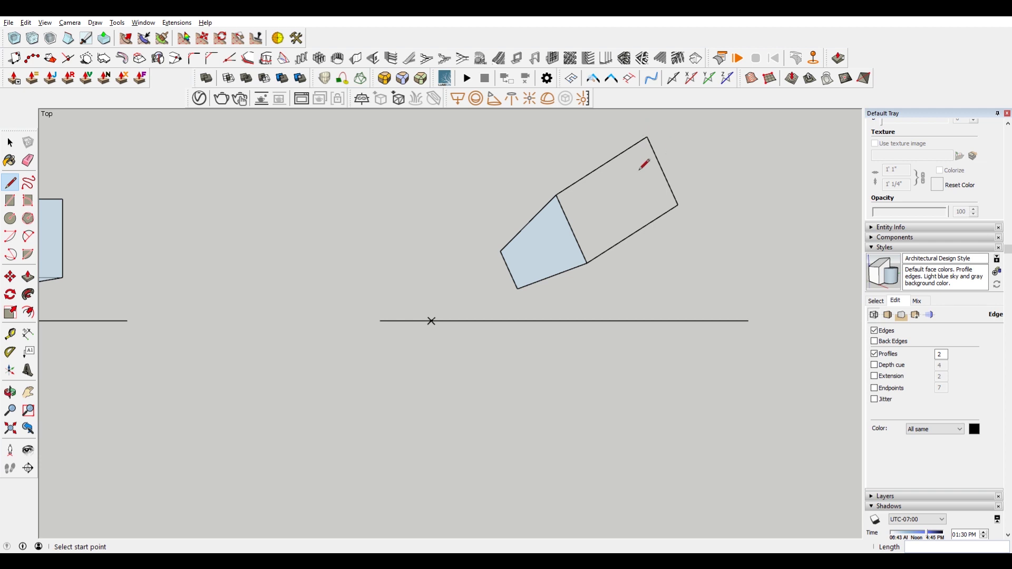
pyautogui.click(647, 138)
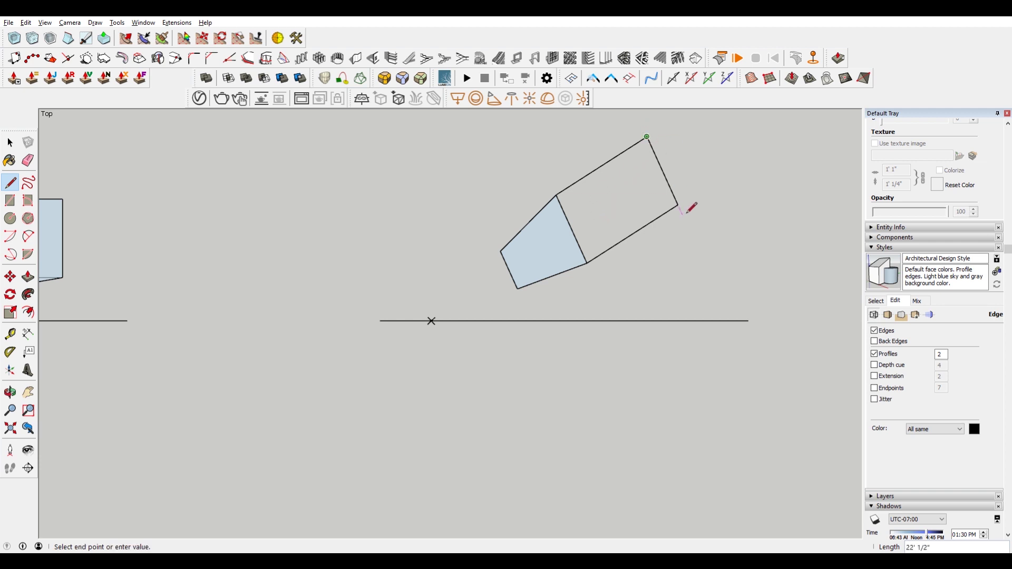
pyautogui.click(678, 206)
pyautogui.scroll(-2, 522, 219)
# Window-select the right-hand horizon line with its marks and copy it further right.
pyautogui.press('space')
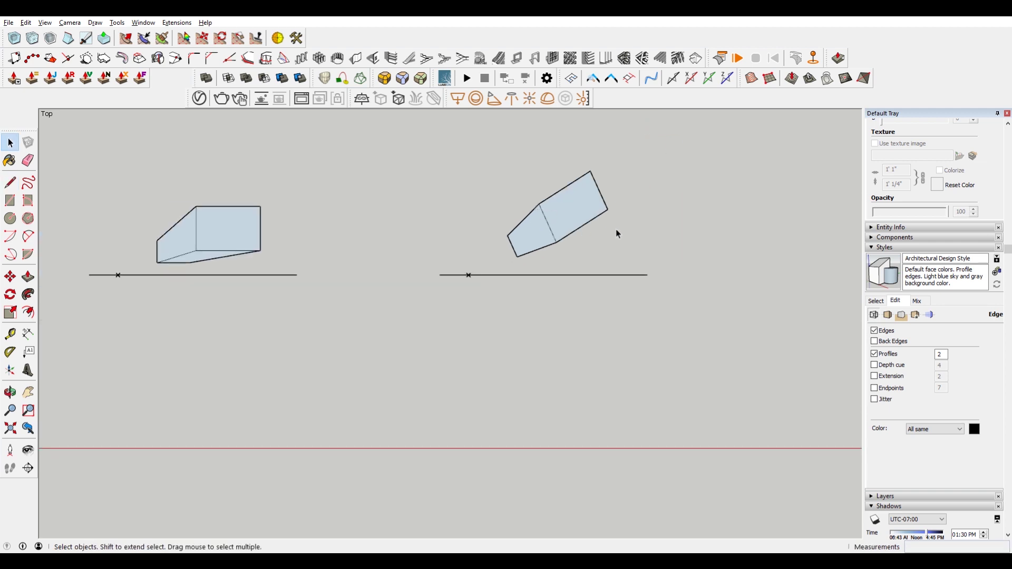
pyautogui.scroll(-2, 616, 228)
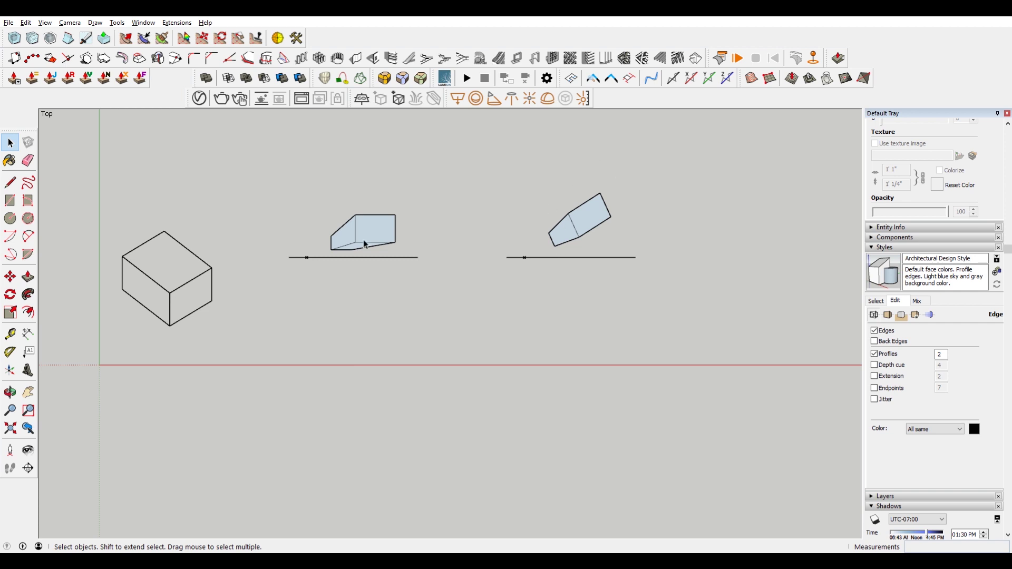
pyautogui.scroll(2, 673, 242)
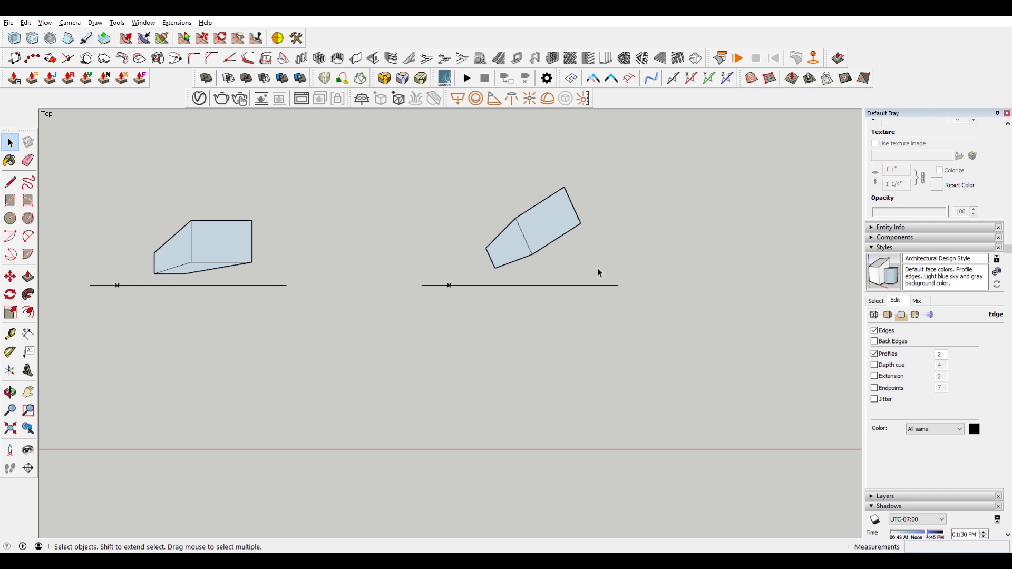
pyautogui.keyDown('shift'); pyautogui.moveTo(597, 268); pyautogui.dragTo(332, 273, button='middle'); pyautogui.keyUp('shift')
pyautogui.moveTo(140, 273); pyautogui.dragTo(484, 330)
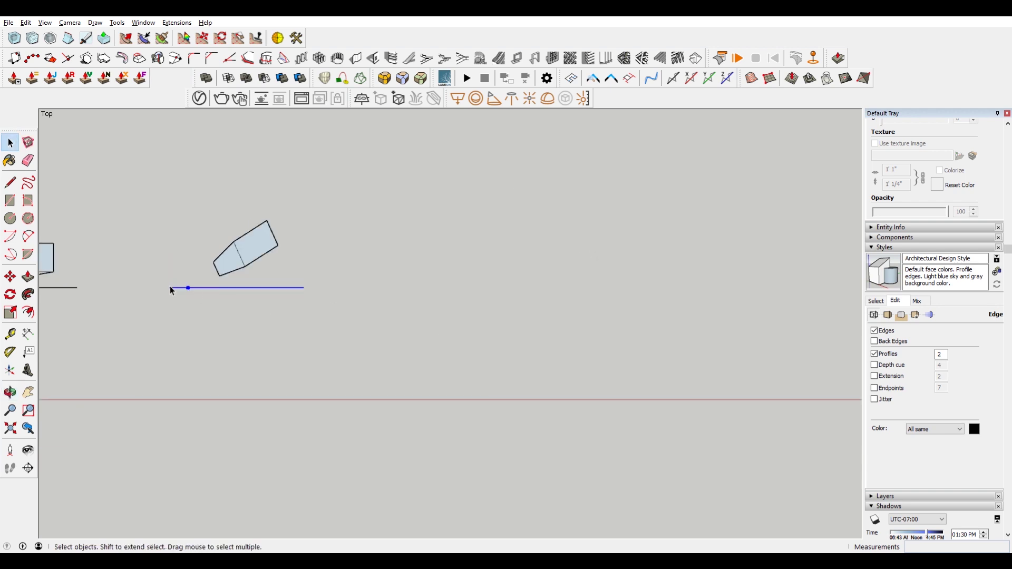
pyautogui.press('m')
pyautogui.click(223, 332)
pyautogui.press('ctrl')
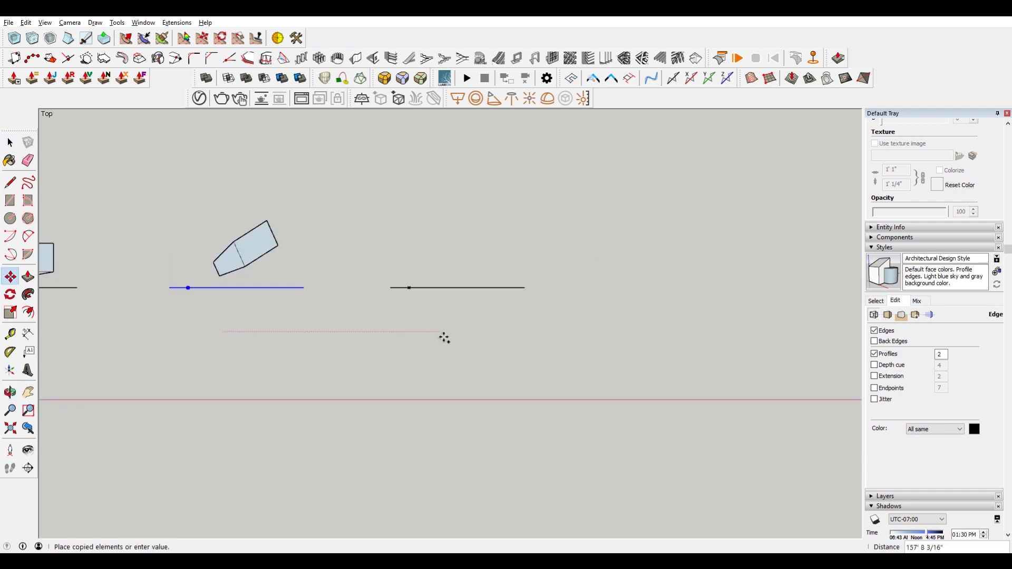
pyautogui.click(451, 333)
pyautogui.press('l')
pyautogui.scroll(2, 399, 307)
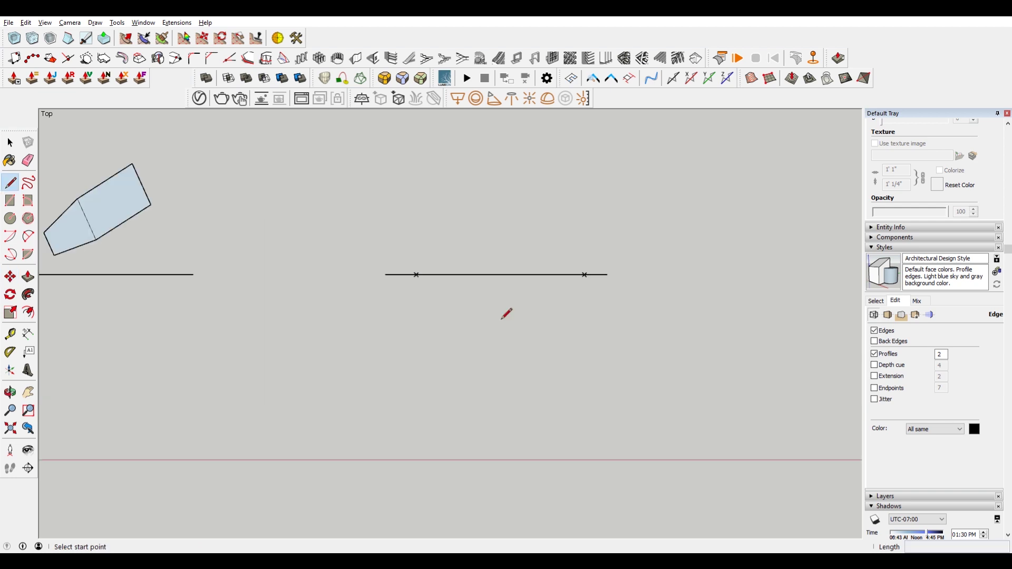
# Start a vertical line across the third horizon copy, cancelling a stray move of its marked point.
pyautogui.click(494, 332)
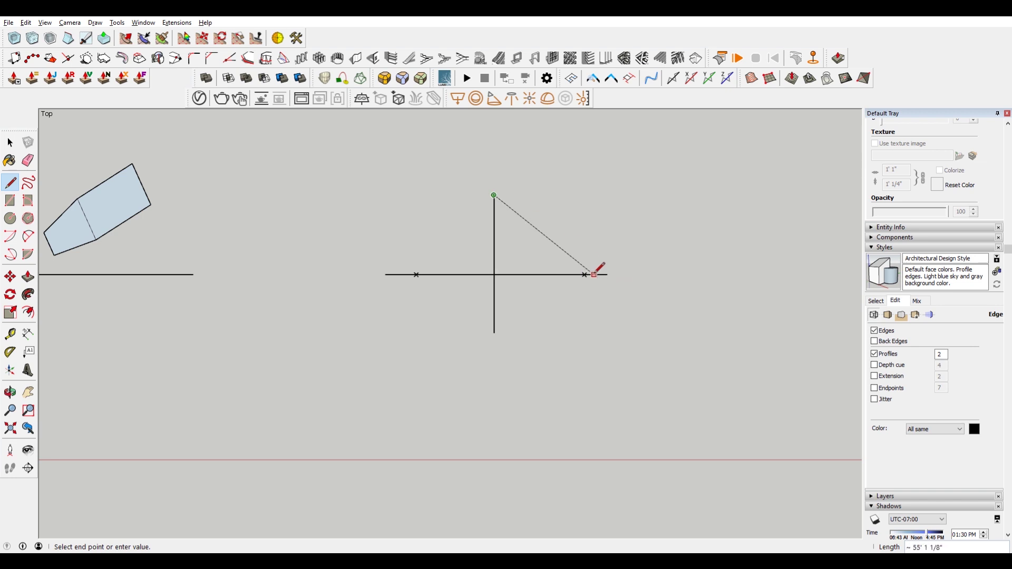
pyautogui.scroll(2, 586, 274)
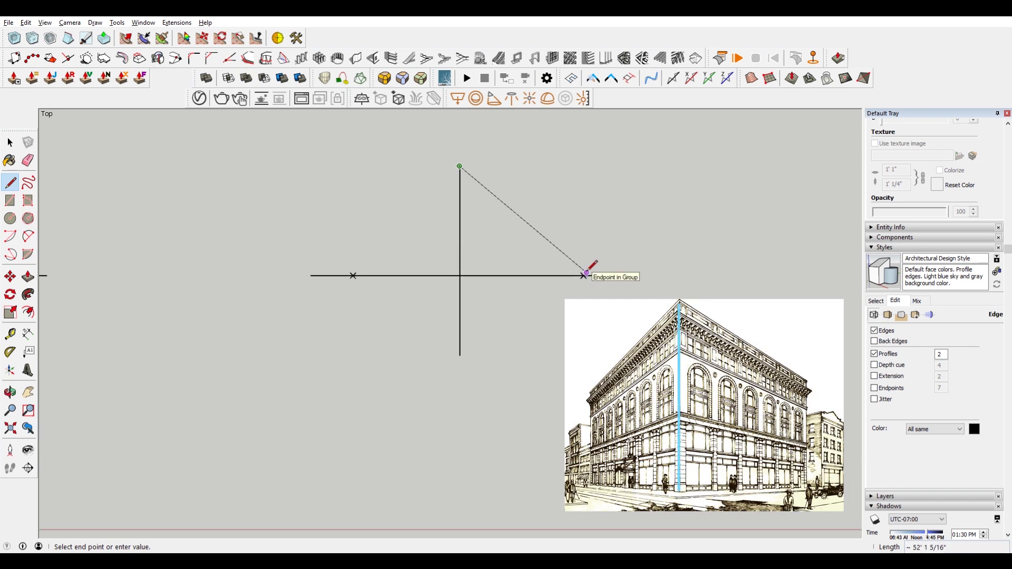
pyautogui.scroll(1, 587, 273)
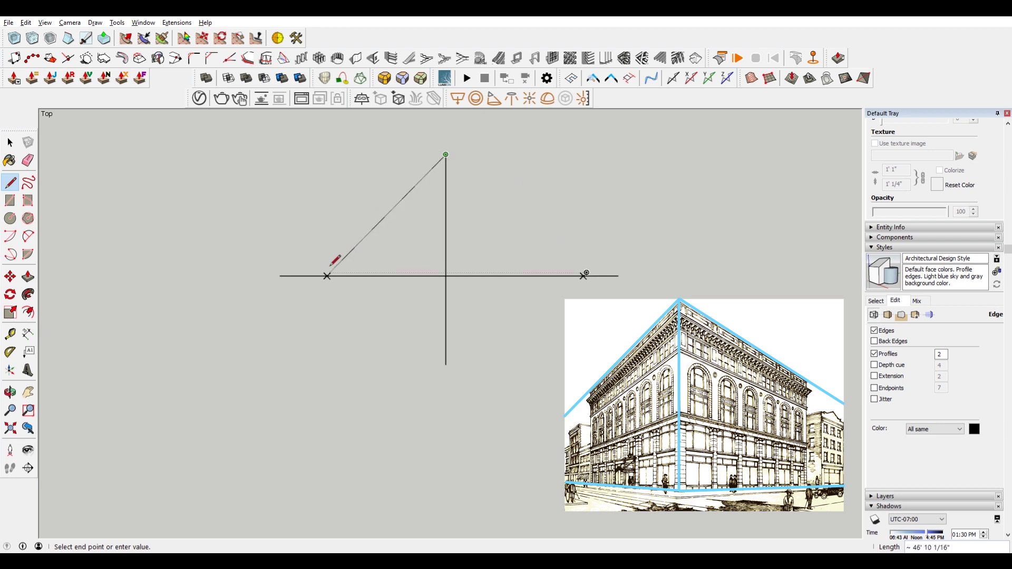
pyautogui.press('space')
pyautogui.moveTo(276, 245); pyautogui.dragTo(356, 343)
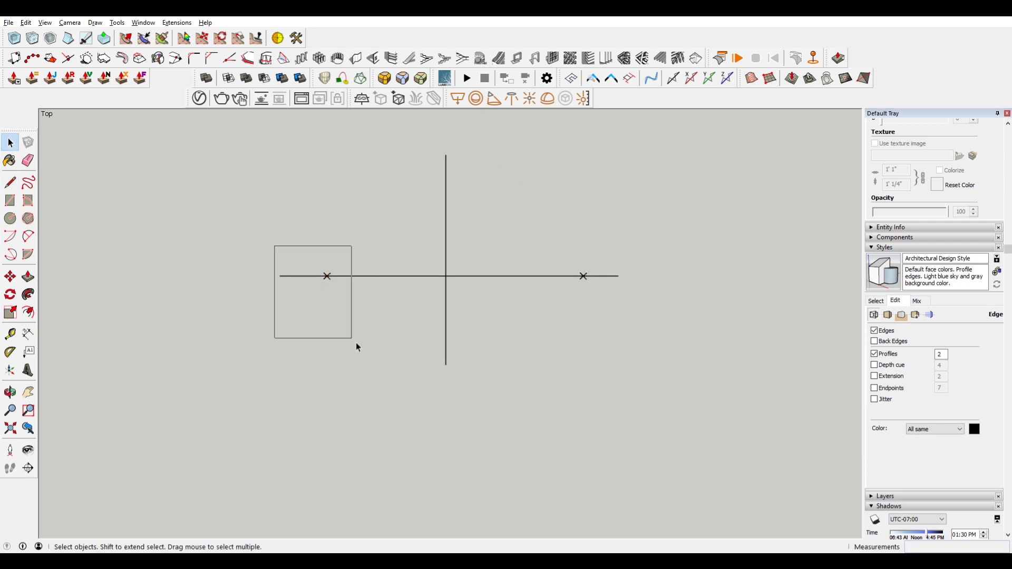
pyautogui.click(584, 276)
pyautogui.scroll(-1, 624, 361)
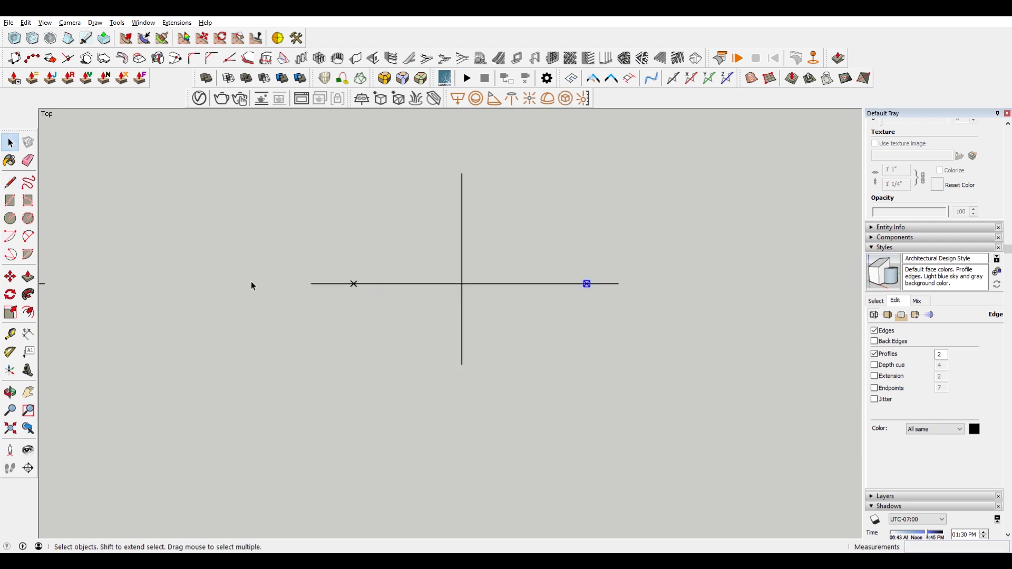
pyautogui.press('m')
pyautogui.click(603, 350)
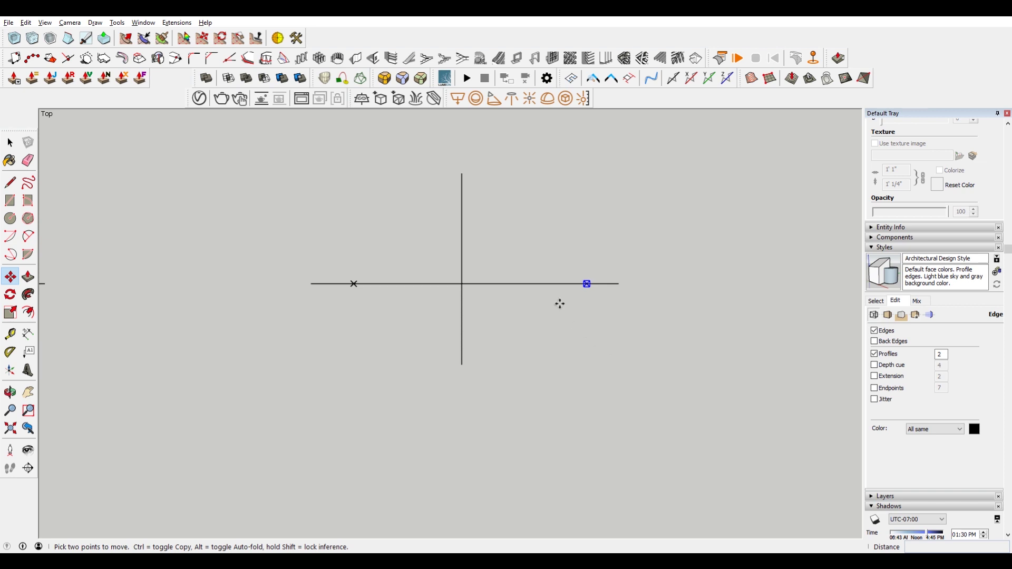
pyautogui.press('Escape')
pyautogui.press('space')
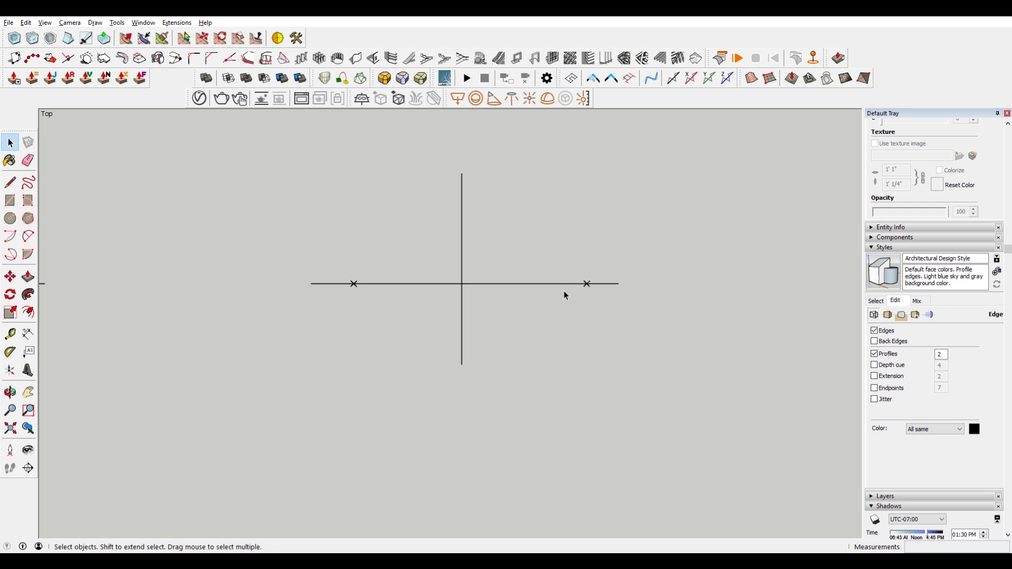
# Draw an edge from the vertical line to the right vanishing point and delete the triangle face.
pyautogui.click(566, 285)
pyautogui.press('l')
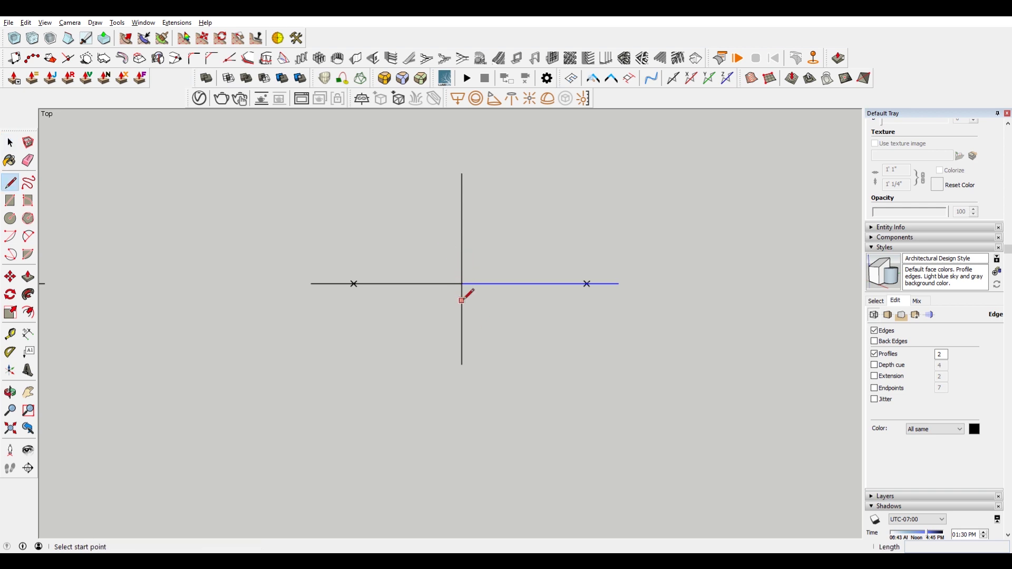
pyautogui.scroll(3, 461, 301)
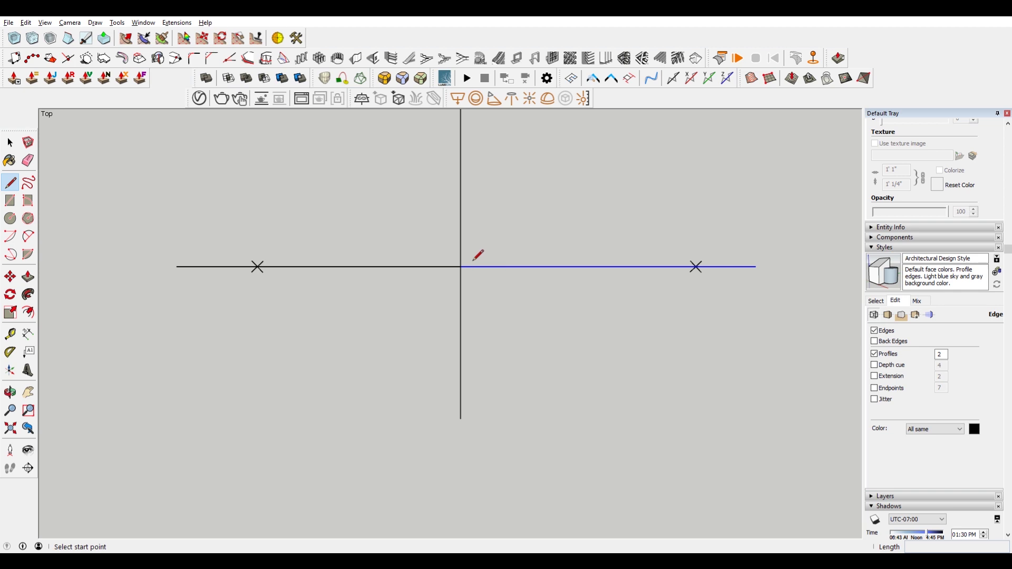
pyautogui.click(474, 259)
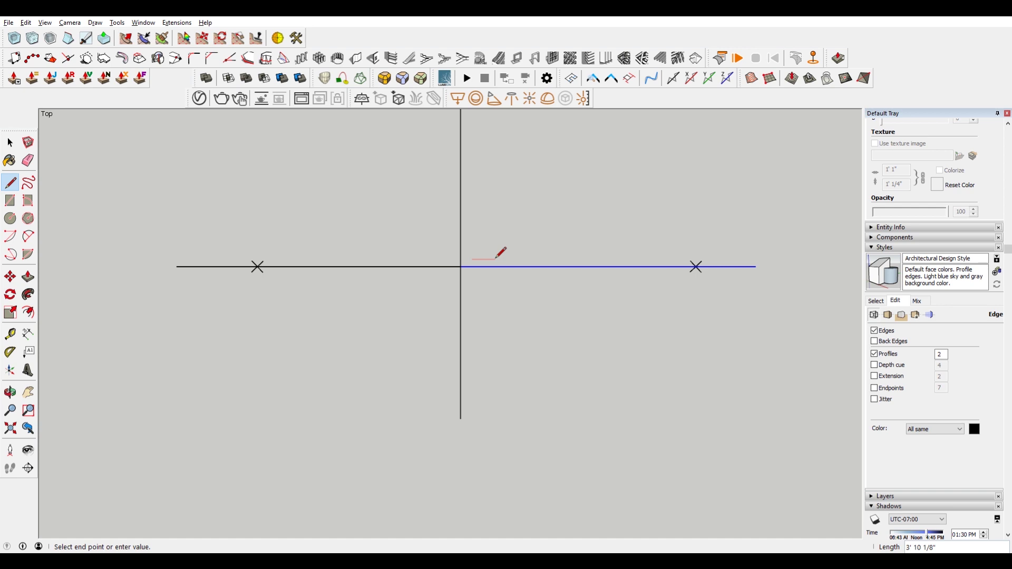
pyautogui.press('Escape')
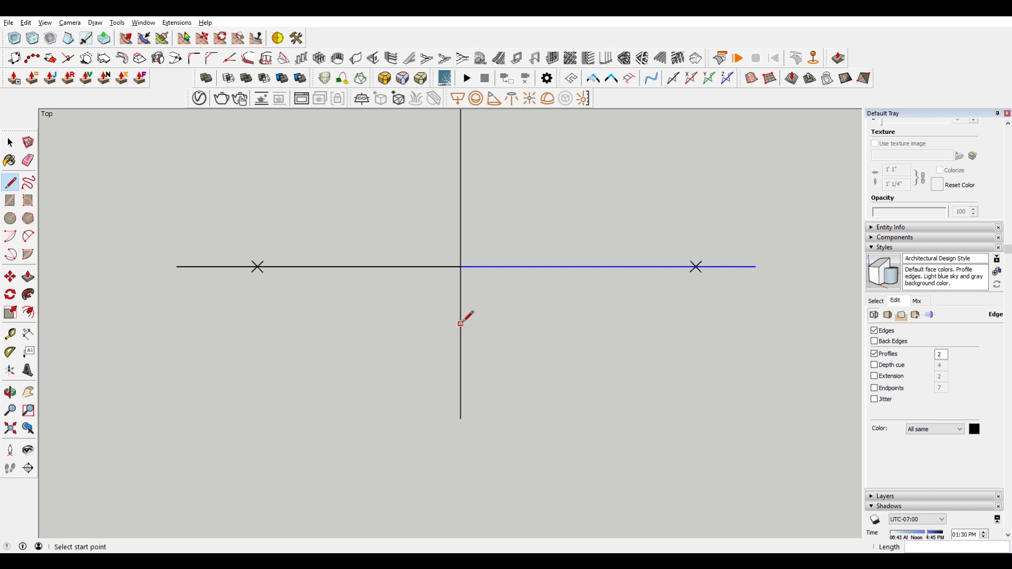
pyautogui.click(461, 304)
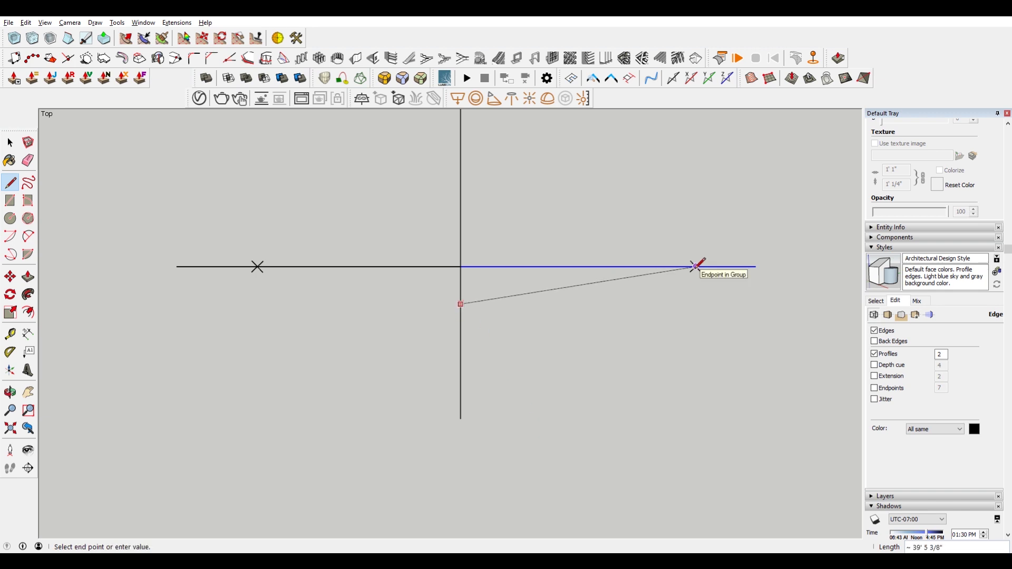
pyautogui.click(696, 266)
pyautogui.press('space')
pyautogui.scroll(-2, 502, 368)
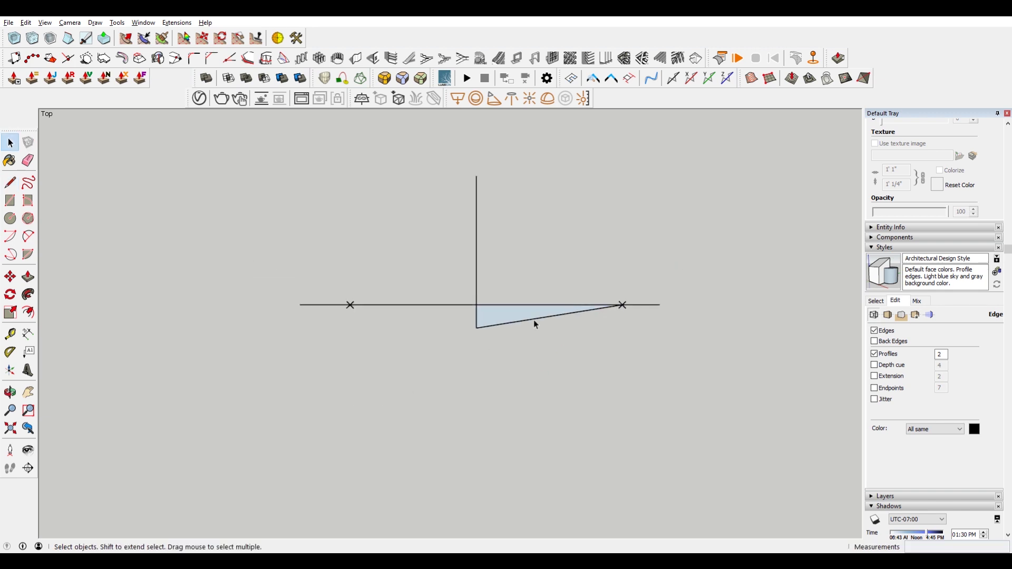
pyautogui.scroll(2, 551, 287)
pyautogui.scroll(1, 501, 261)
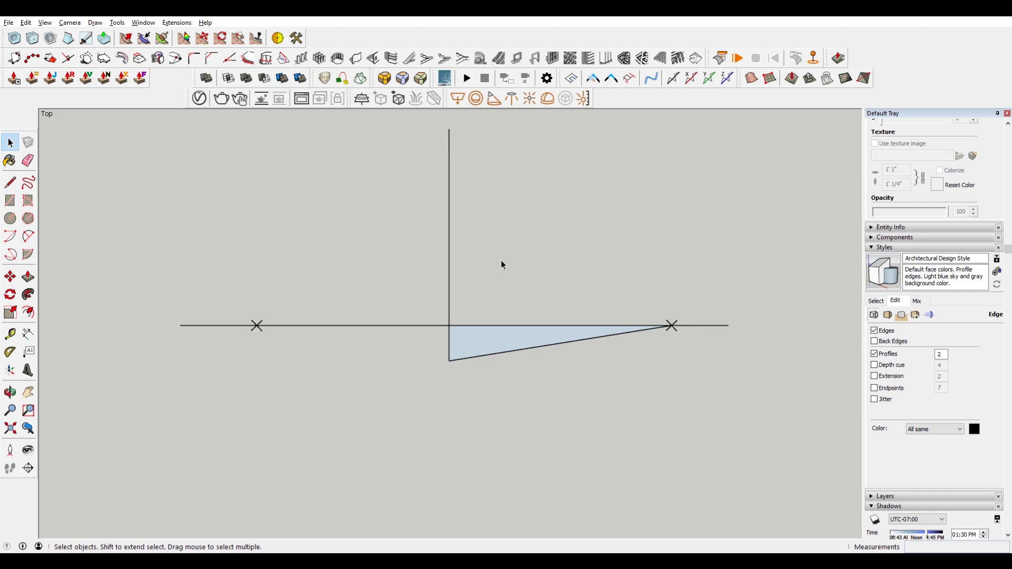
pyautogui.click(488, 325)
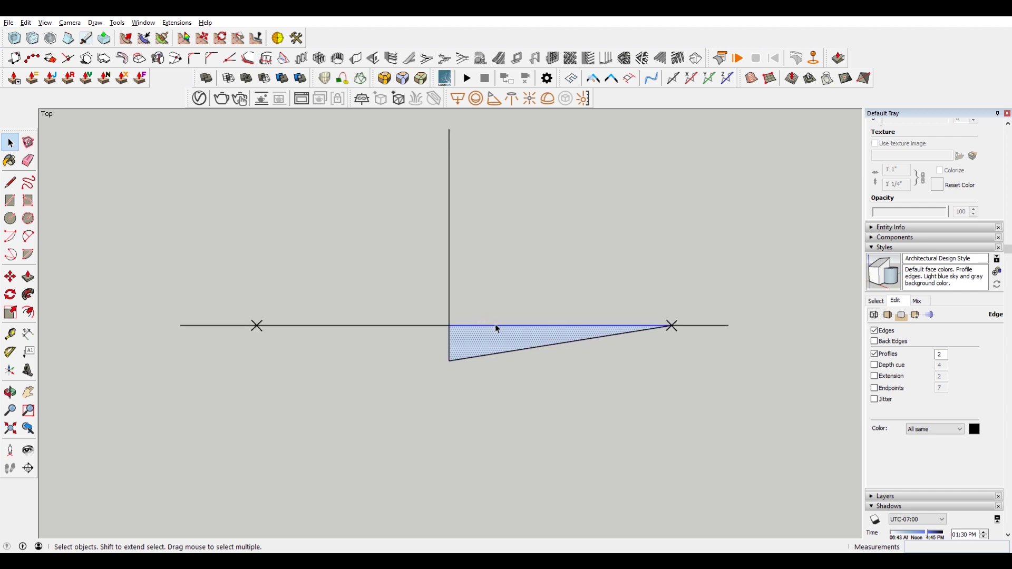
pyautogui.press('Delete')
pyautogui.scroll(-2, 324, 309)
pyautogui.scroll(1, 325, 310)
# Add a vertical edge and further edges converging on the right vanishing point.
pyautogui.press('l')
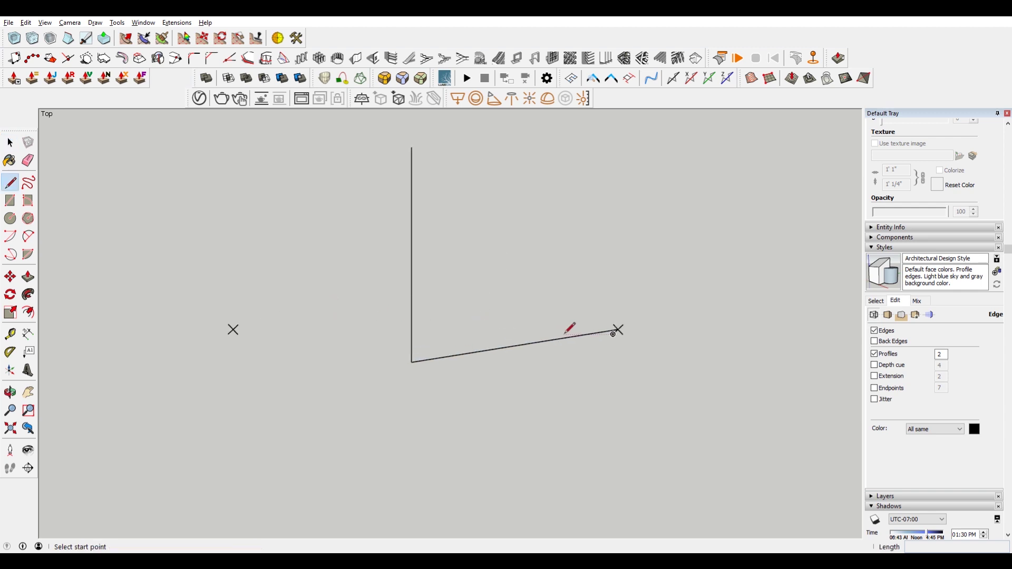
pyautogui.click(566, 338)
pyautogui.click(566, 184)
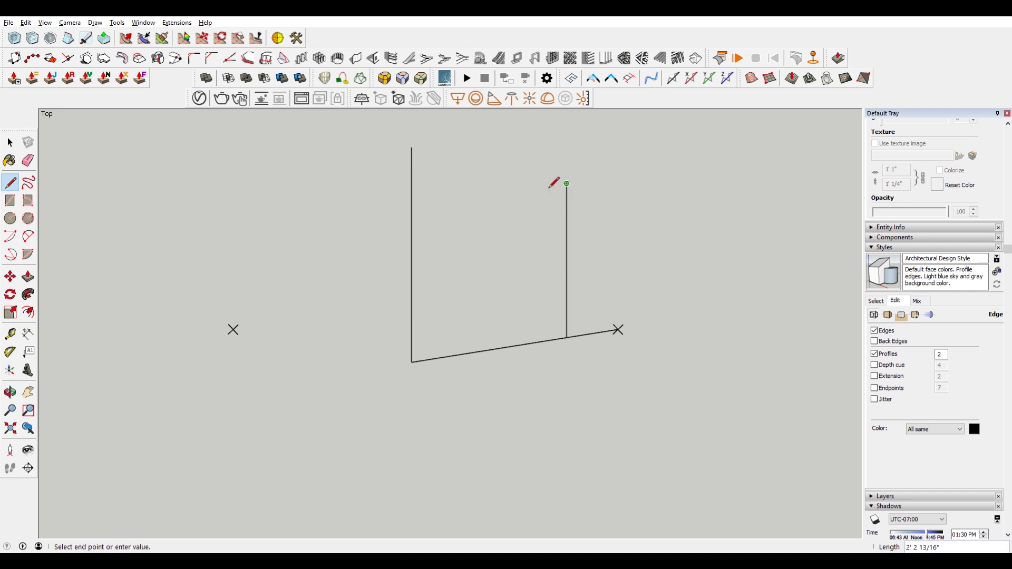
pyautogui.press('Escape')
pyautogui.click(411, 147)
pyautogui.scroll(2, 650, 333)
pyautogui.click(603, 329)
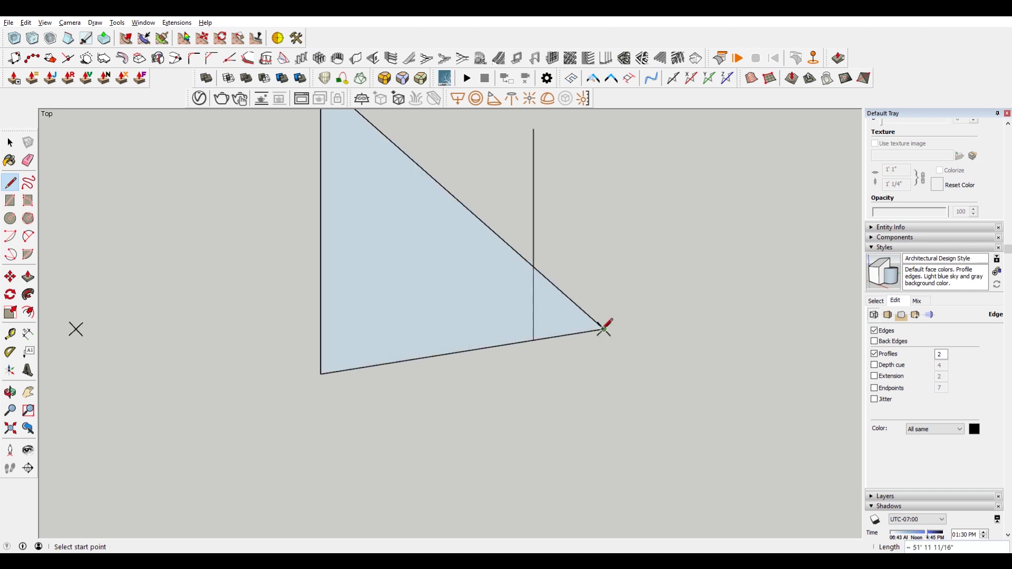
pyautogui.click(604, 329)
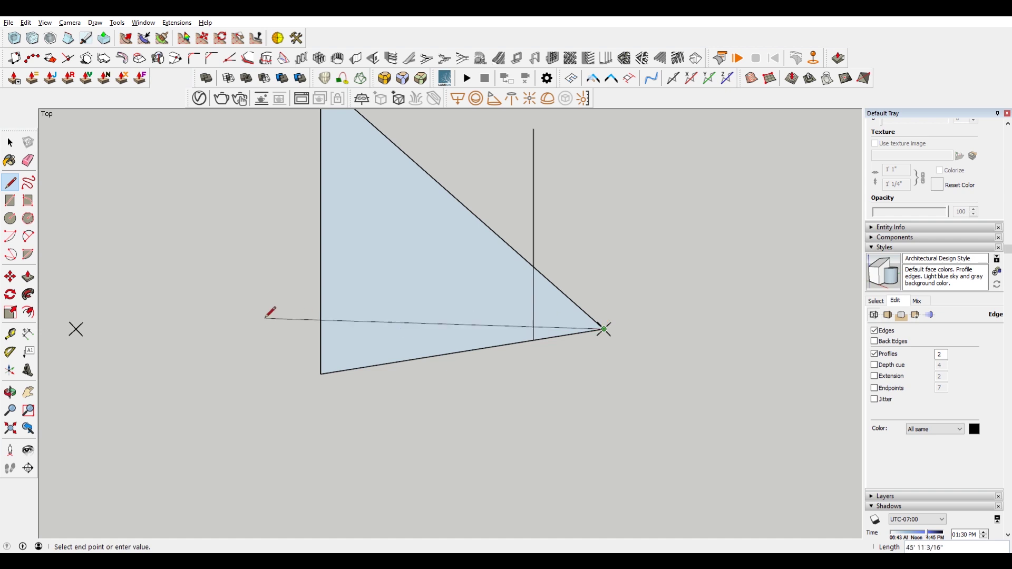
pyautogui.click(271, 330)
pyautogui.scroll(1, 332, 326)
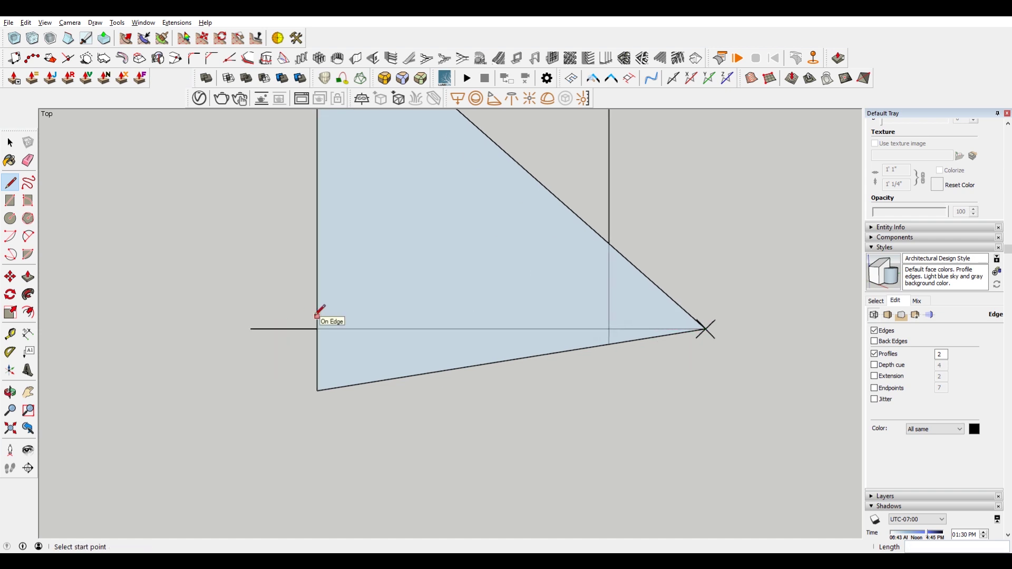
pyautogui.click(317, 312)
pyautogui.click(697, 329)
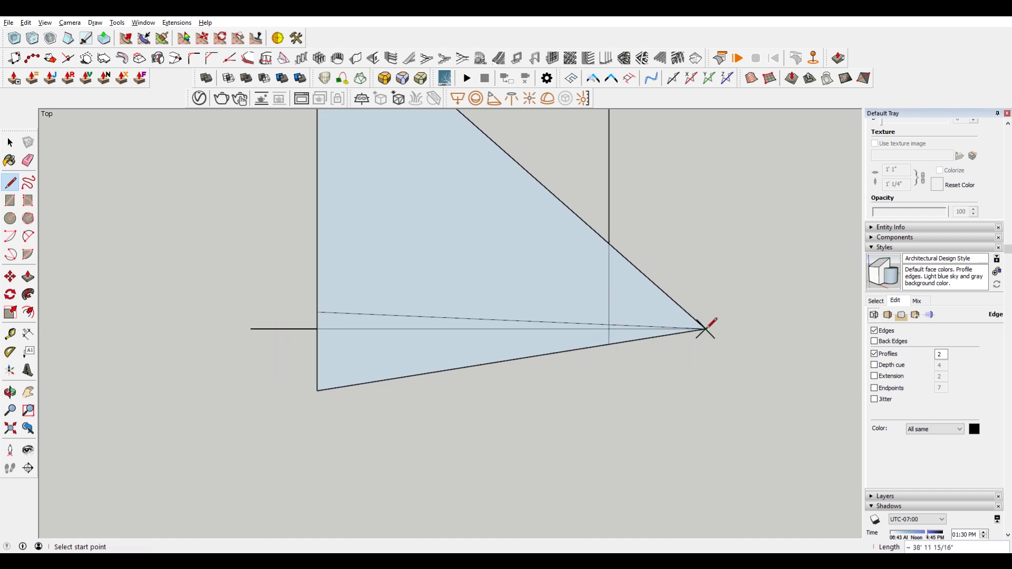
# Delete the sliver's lower edge, the triangle tip and the stray vertical edge.
pyautogui.press('space')
pyautogui.click(385, 327)
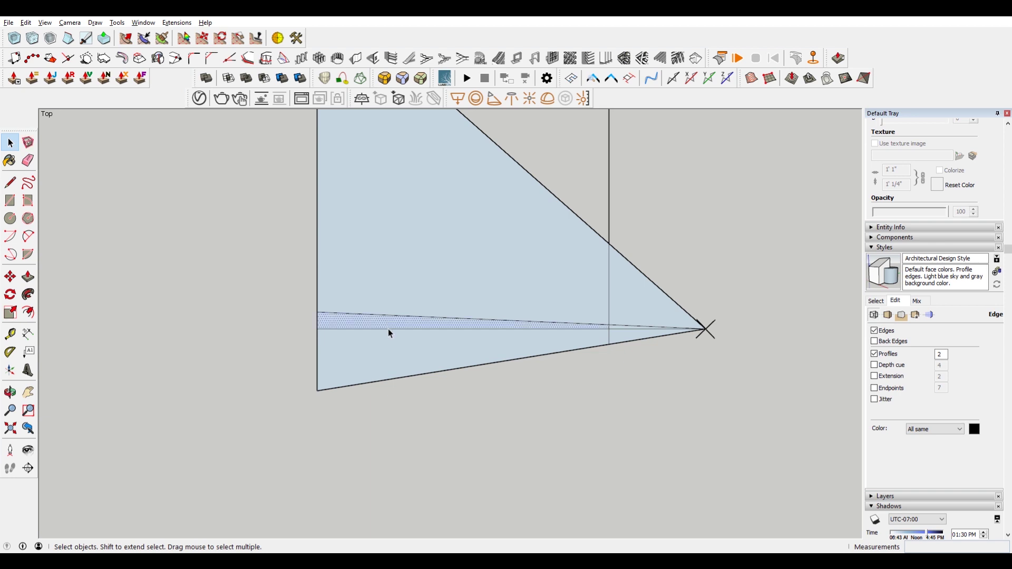
pyautogui.click(389, 328)
pyautogui.press('Delete')
pyautogui.moveTo(642, 327); pyautogui.dragTo(626, 226)
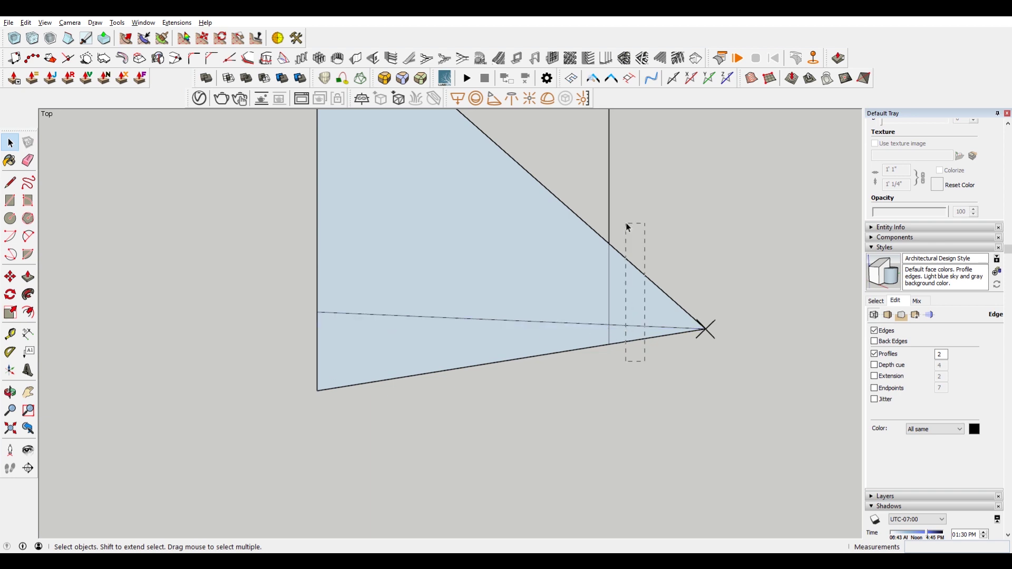
pyautogui.press('Delete')
pyautogui.click(610, 225)
pyautogui.press('Delete')
pyautogui.scroll(-3, 615, 258)
pyautogui.keyDown('shift'); pyautogui.moveTo(357, 228); pyautogui.dragTo(441, 251, button='middle'); pyautogui.keyUp('shift')
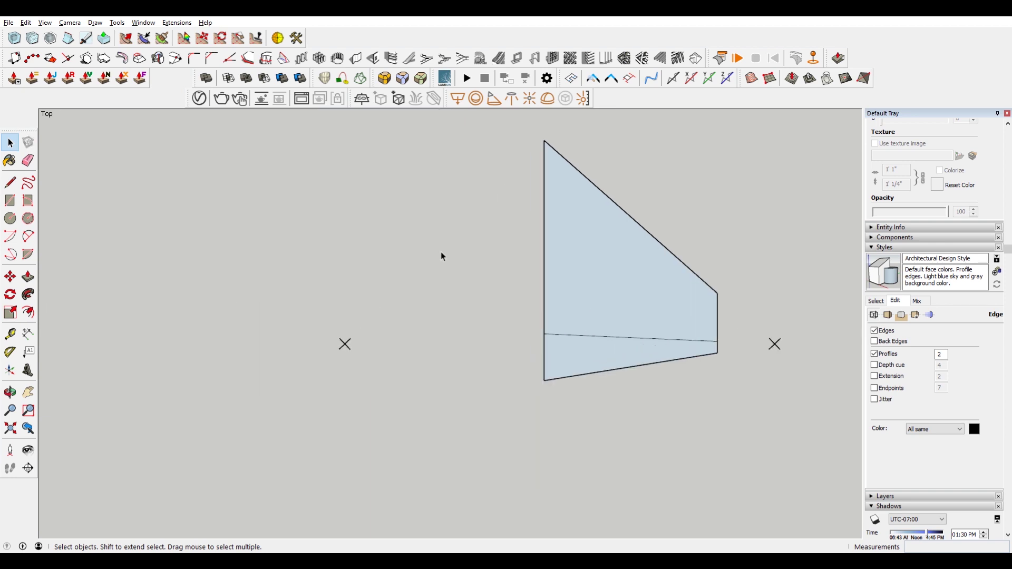
pyautogui.press('l')
pyautogui.scroll(2, 515, 301)
pyautogui.scroll(-2, 606, 348)
pyautogui.scroll(1, 606, 348)
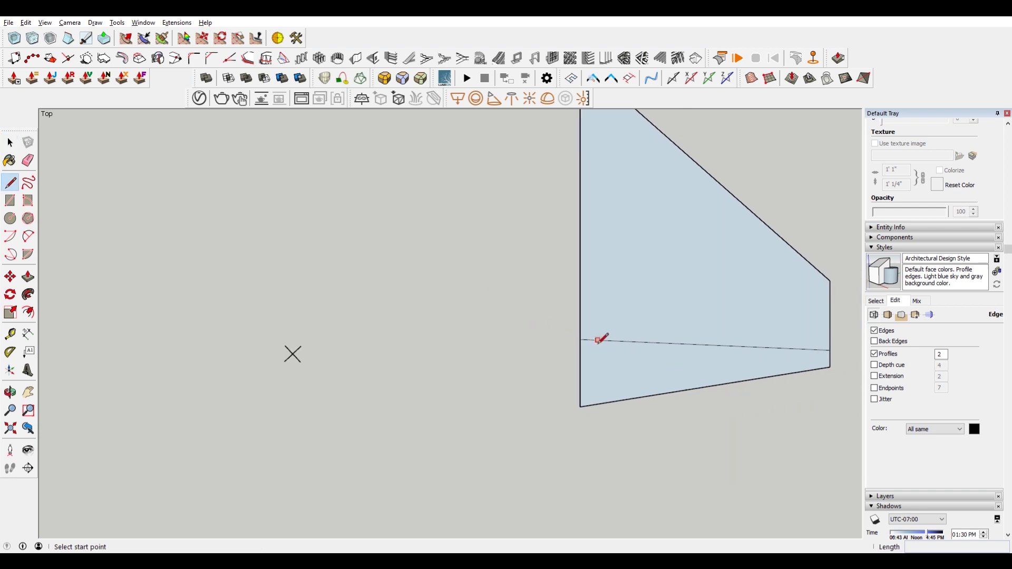
# Draw two short vertical edges from the horizontal edge down to the bottom edge near the left end.
pyautogui.click(604, 340)
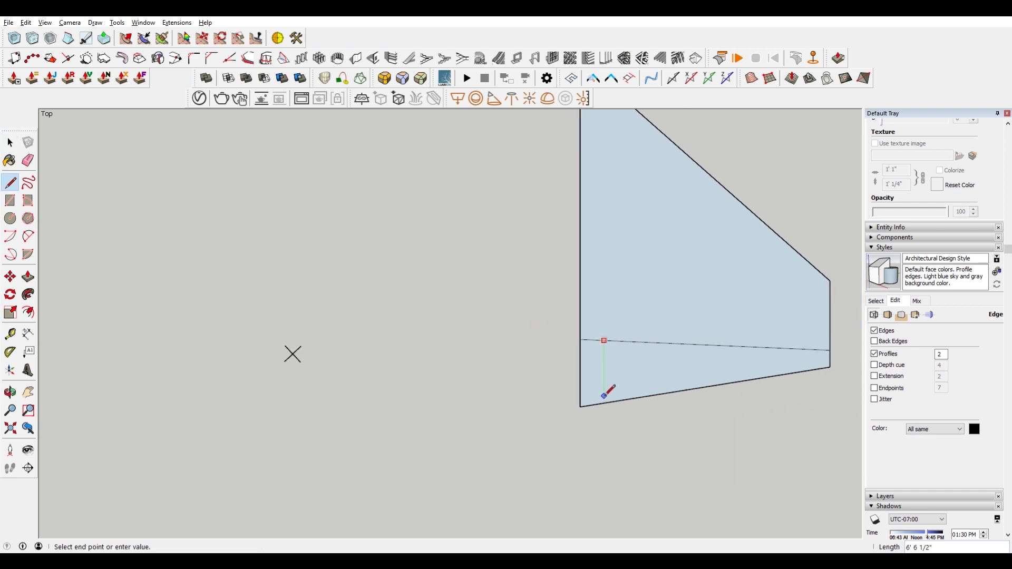
pyautogui.click(605, 403)
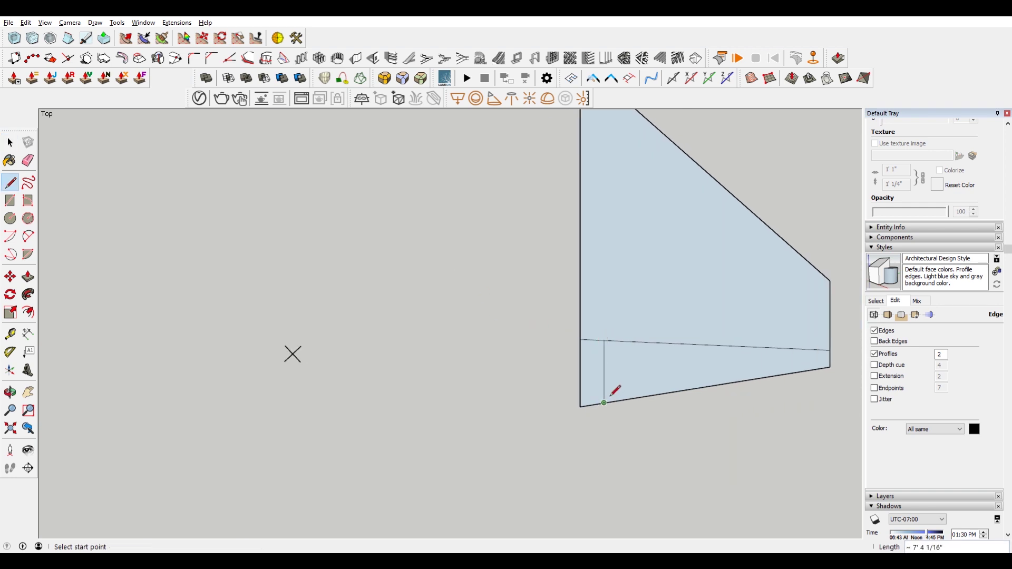
pyautogui.click(629, 341)
pyautogui.click(630, 398)
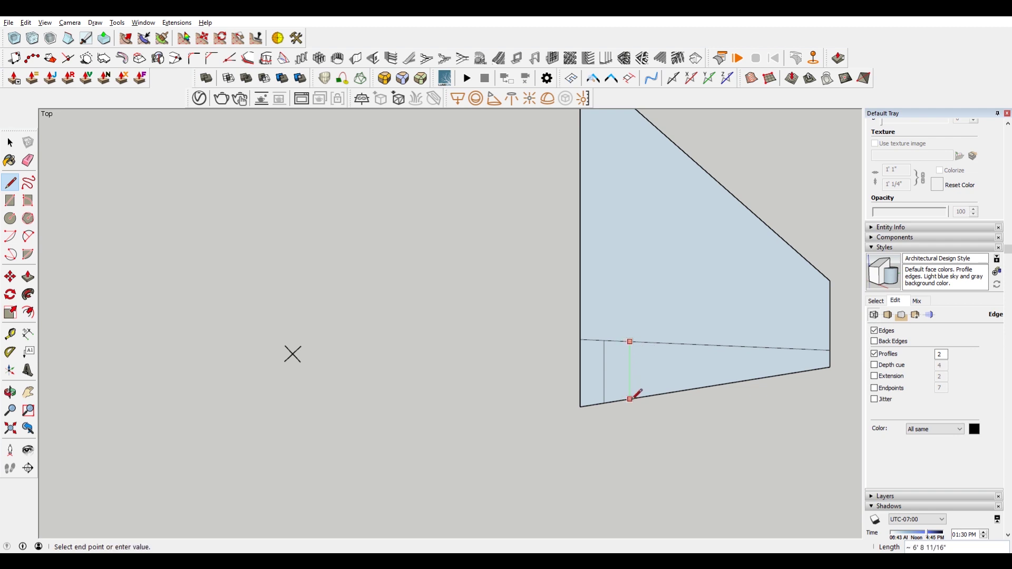
pyautogui.scroll(-1, 654, 345)
pyautogui.scroll(-1, 655, 346)
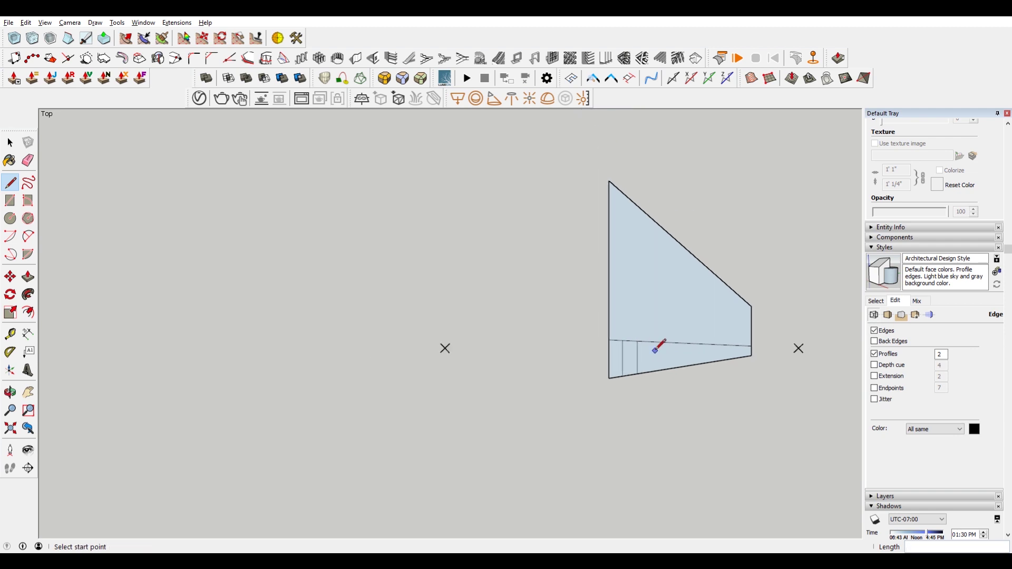
pyautogui.scroll(2, 657, 348)
pyautogui.scroll(-1, 599, 276)
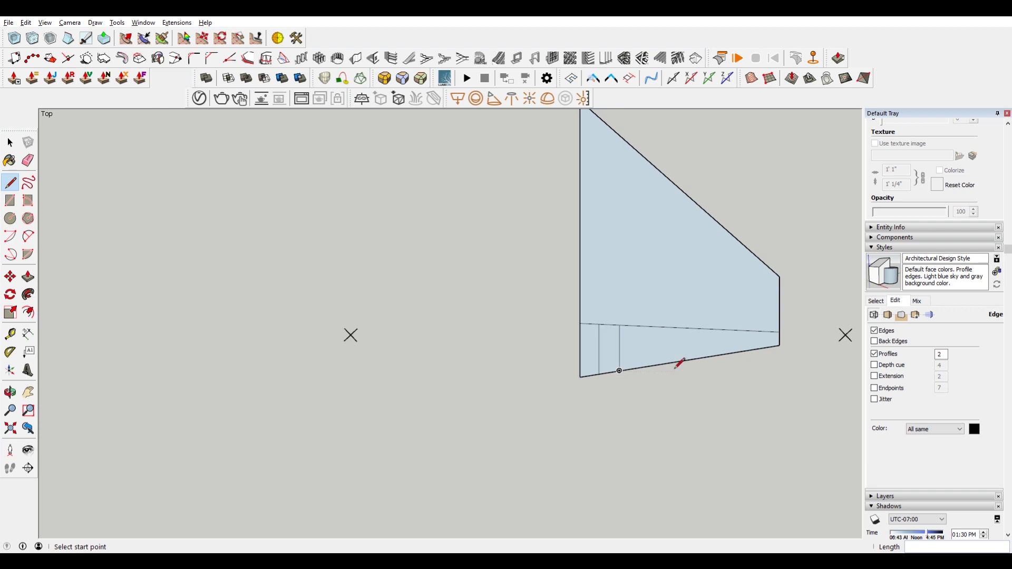
pyautogui.scroll(-1, 608, 389)
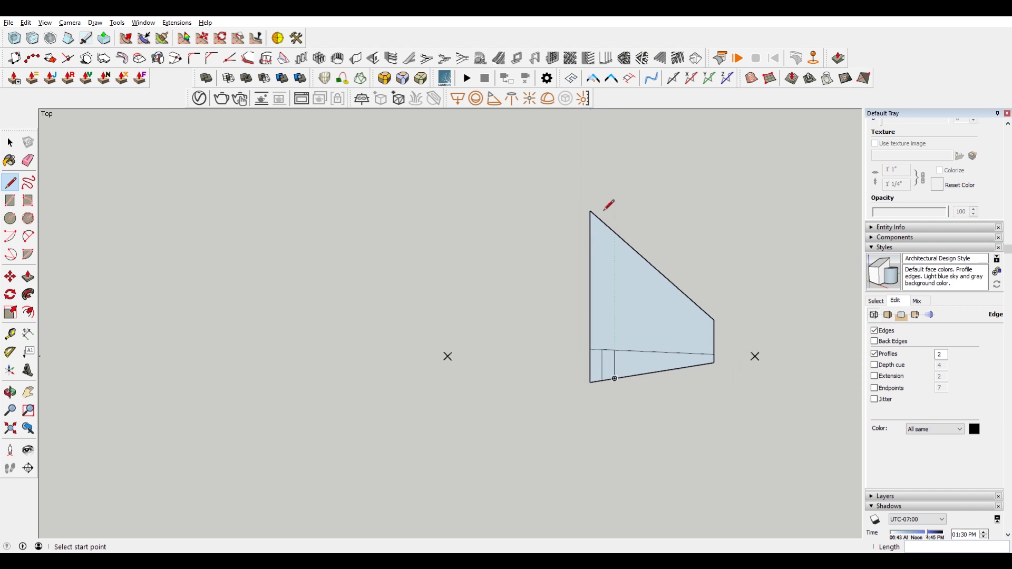
pyautogui.scroll(1, 596, 397)
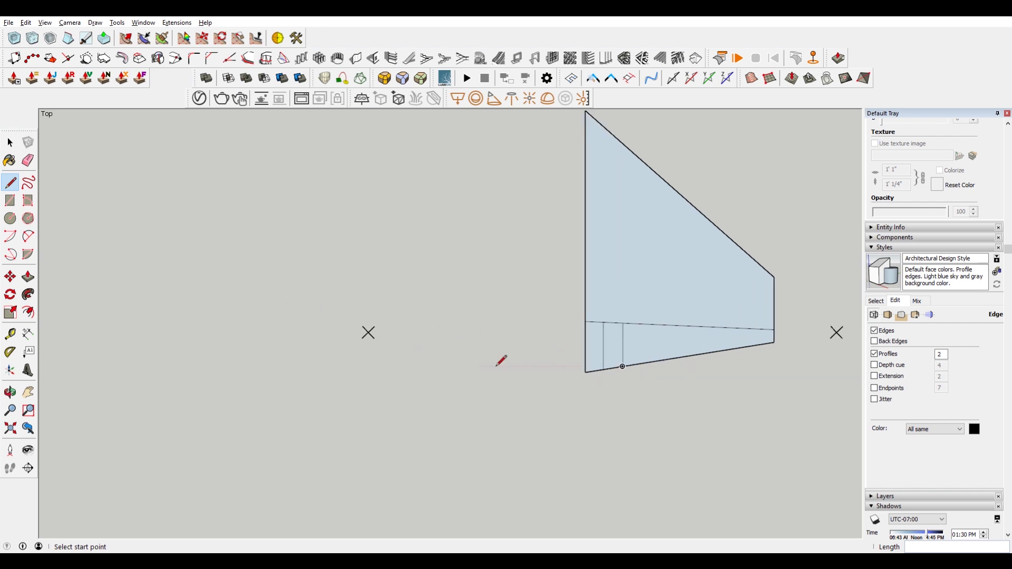
# Draw lines from the strip's bottom and upper corners to the left vanishing point.
pyautogui.click(622, 366)
pyautogui.scroll(1, 395, 333)
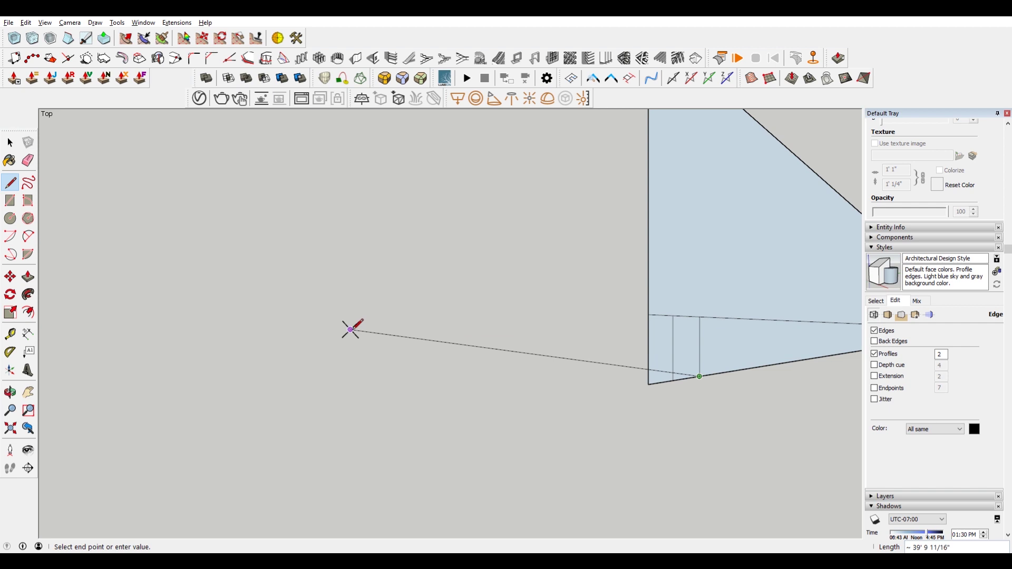
pyautogui.click(350, 329)
pyautogui.press('Escape')
pyautogui.click(700, 317)
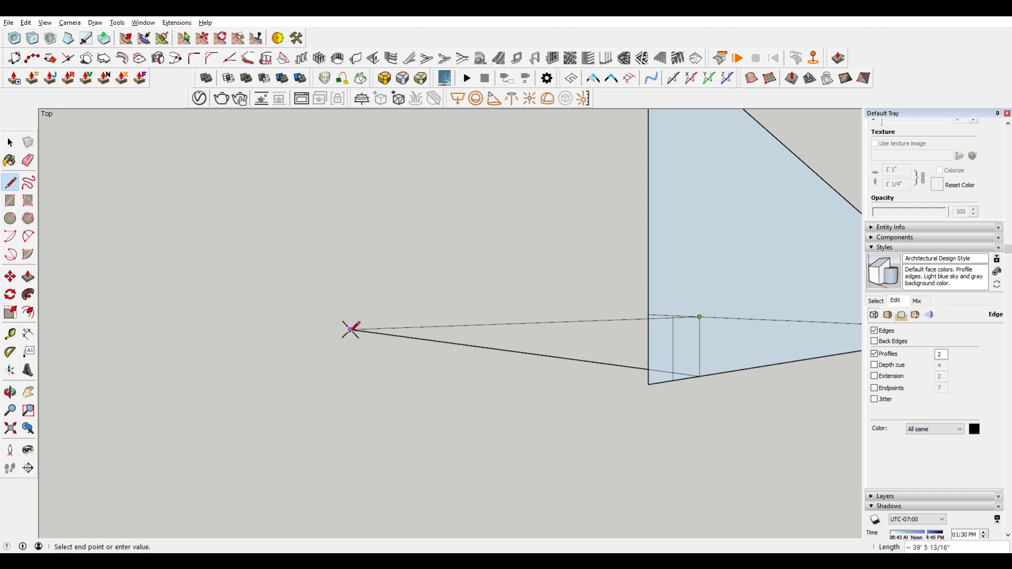
pyautogui.click(350, 329)
pyautogui.scroll(1, 656, 313)
# Erase the triangle's lower edge, its face and the long guide line.
pyautogui.press('e')
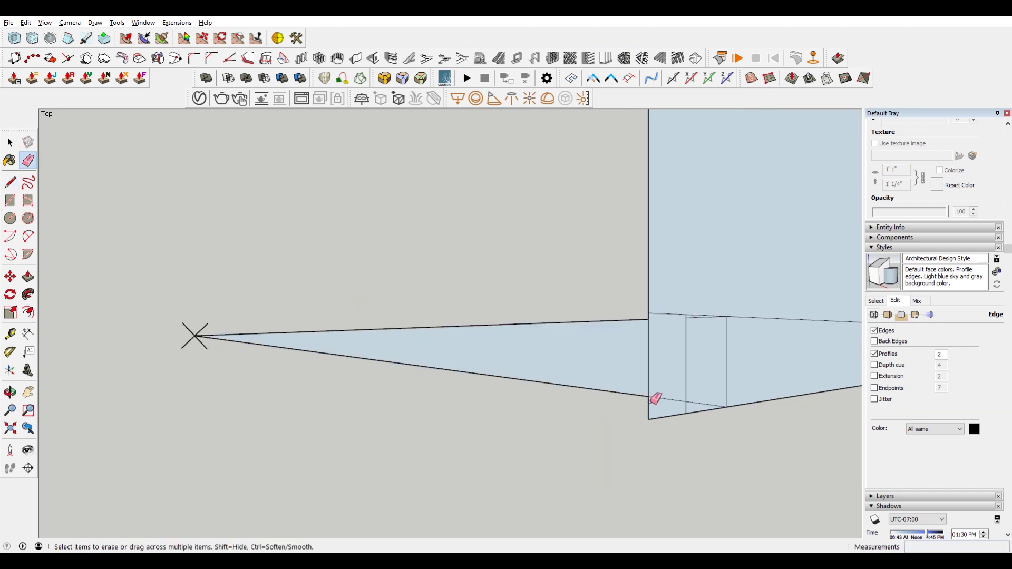
pyautogui.moveTo(672, 391); pyautogui.dragTo(547, 304)
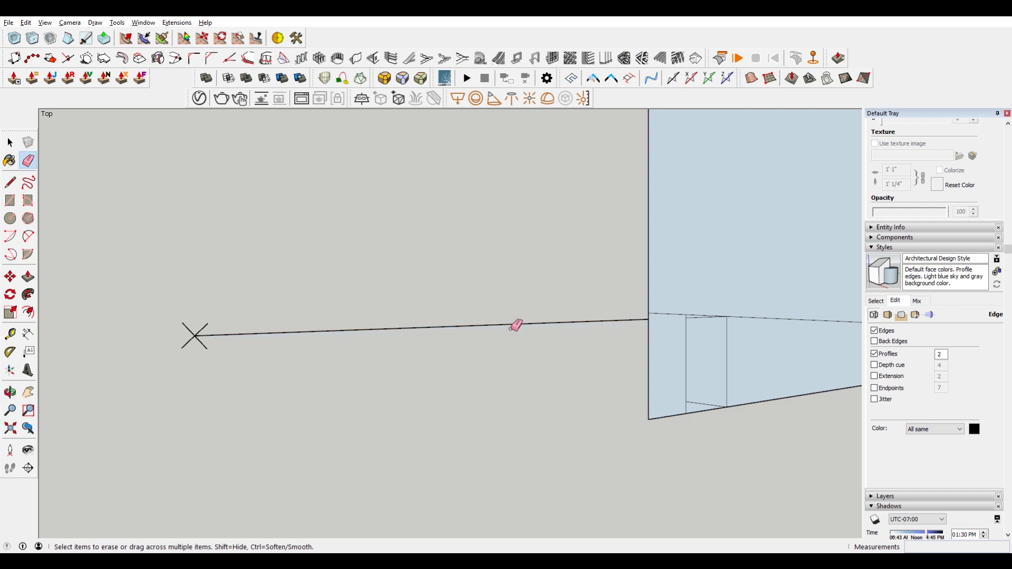
pyautogui.click(516, 326)
pyautogui.scroll(2, 657, 362)
pyautogui.scroll(-2, 548, 324)
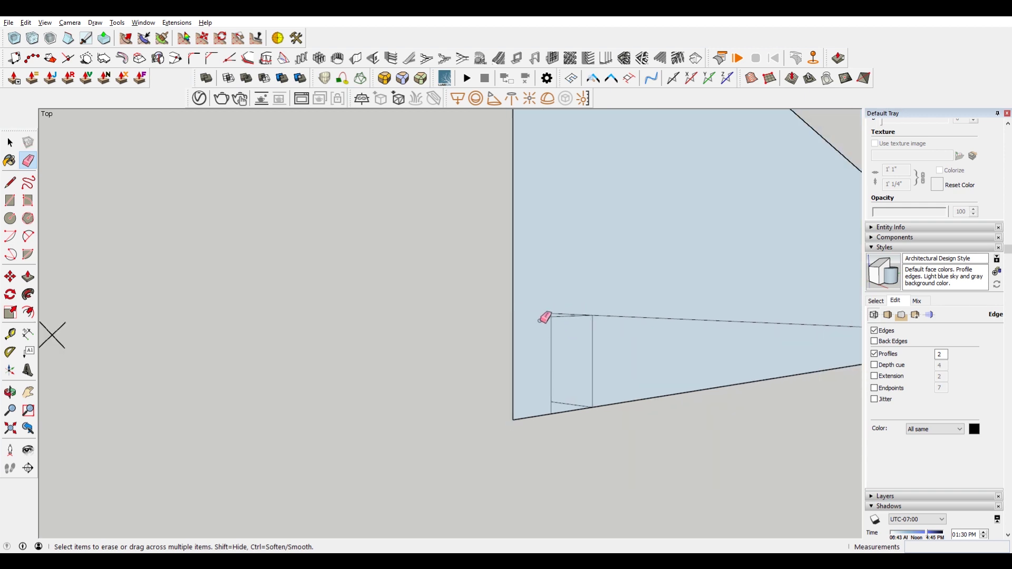
pyautogui.scroll(-2, 601, 354)
pyautogui.scroll(2, 555, 385)
pyautogui.scroll(-2, 540, 378)
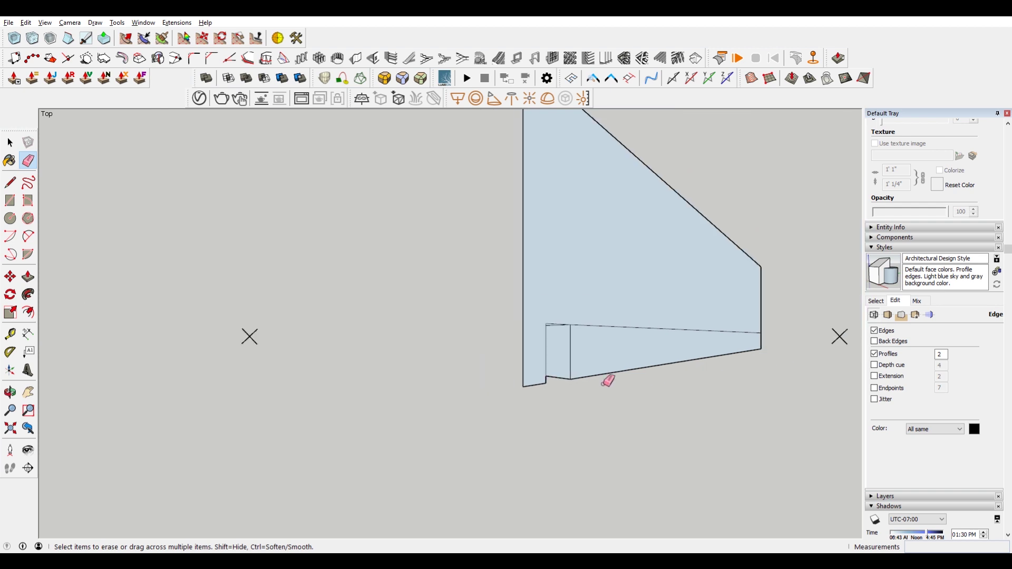
pyautogui.scroll(-1, 606, 380)
pyautogui.scroll(1, 635, 369)
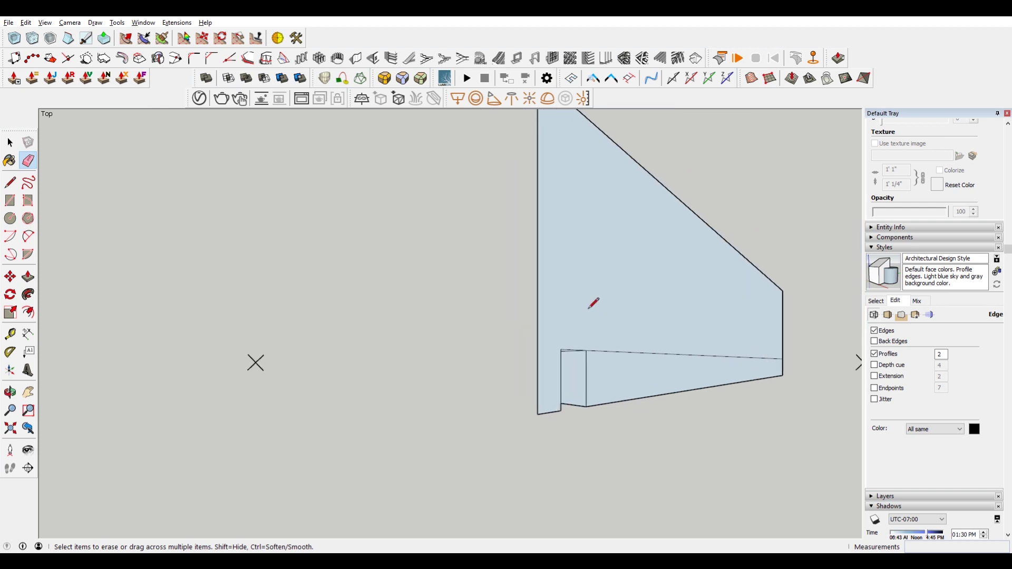
pyautogui.press('l')
pyautogui.click(560, 349)
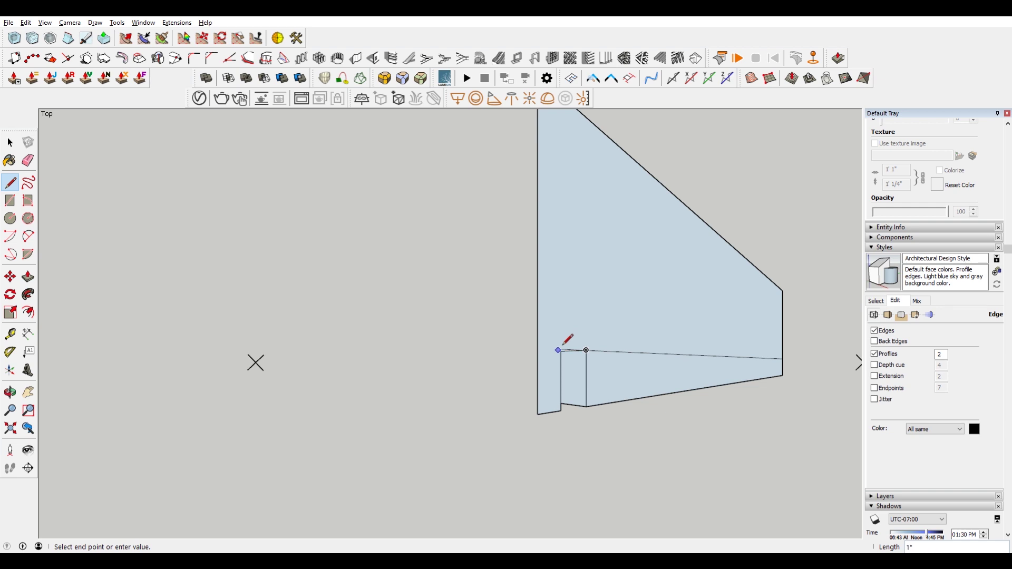
# Finish the vertical edge from the strip's upper corner up to the top edge.
pyautogui.press('Escape')
pyautogui.click(562, 349)
pyautogui.scroll(-1, 561, 208)
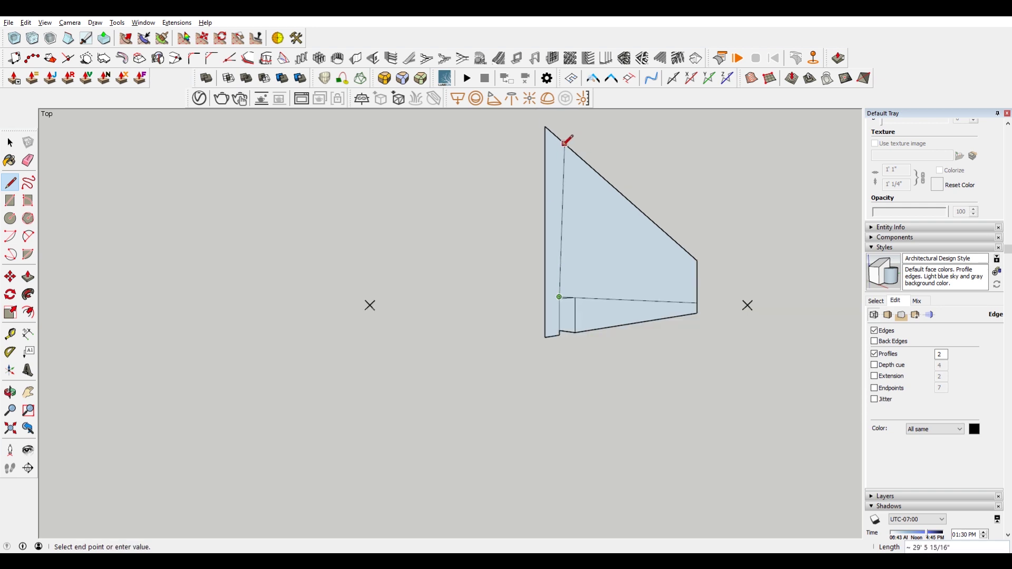
pyautogui.click(557, 123)
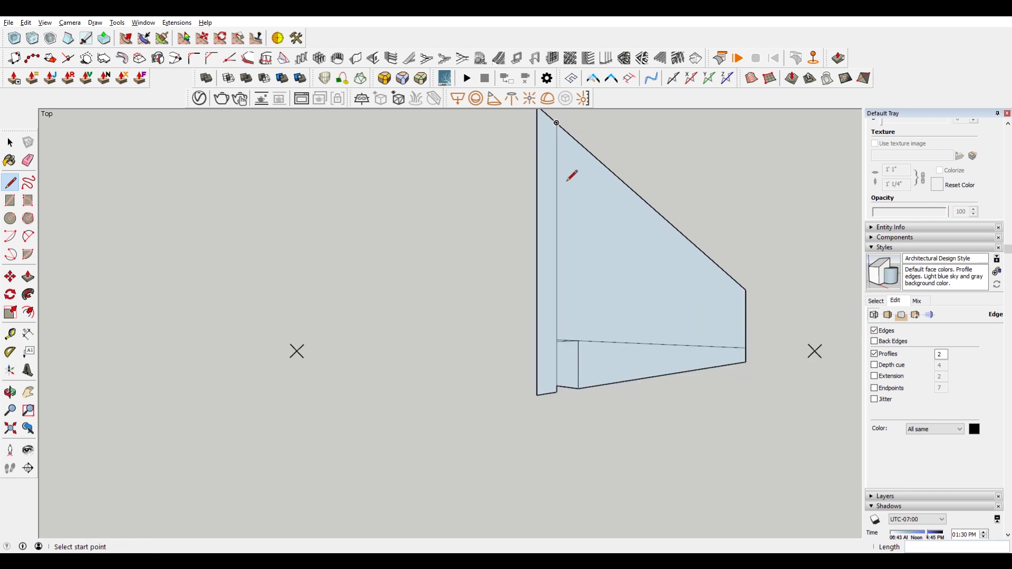
# Draw a line from the building's top-left corner to the right vanishing point, then select the right vertical edge.
pyautogui.click(537, 133)
pyautogui.click(815, 351)
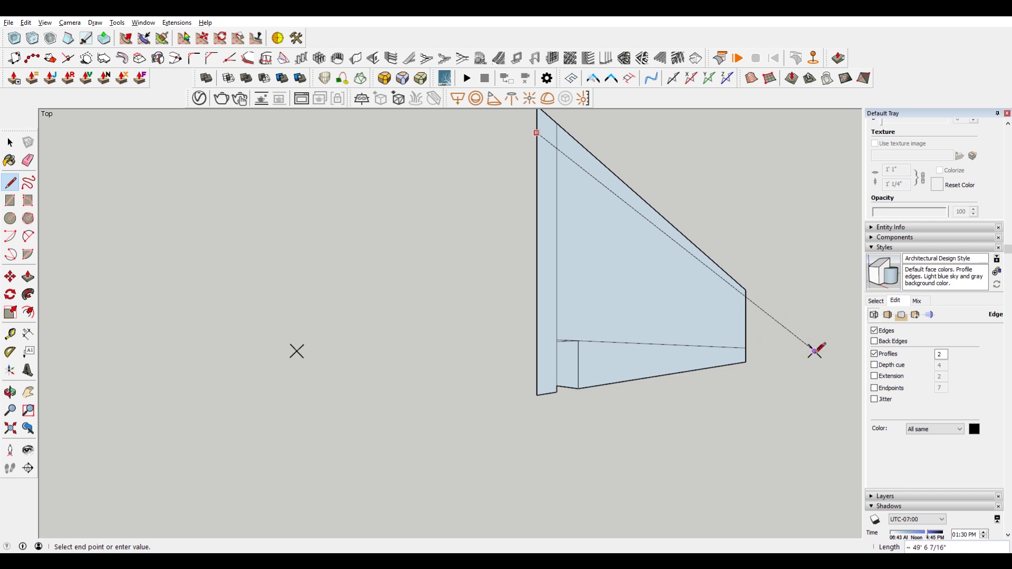
pyautogui.press('Escape')
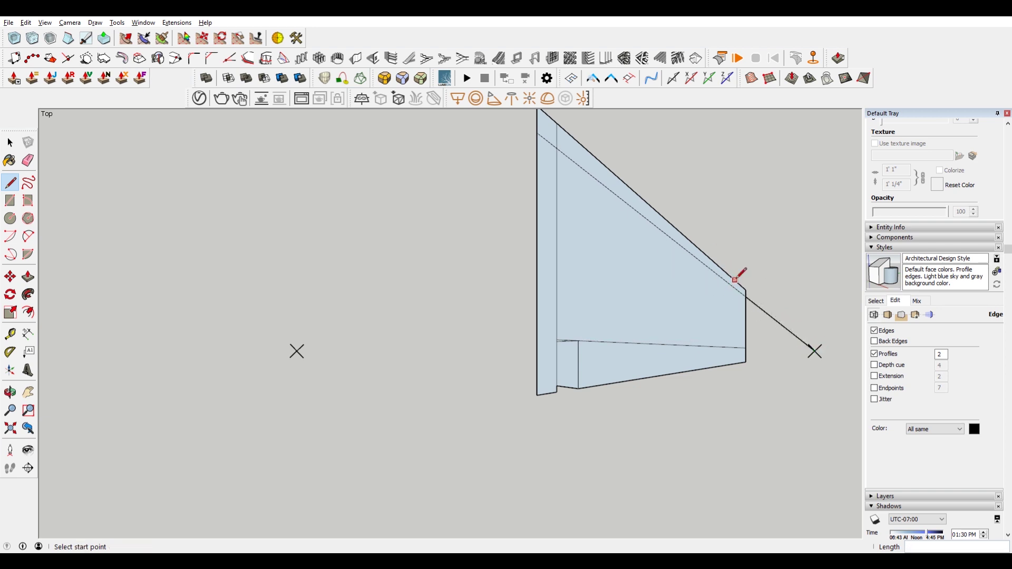
pyautogui.press('space')
pyautogui.click(746, 320)
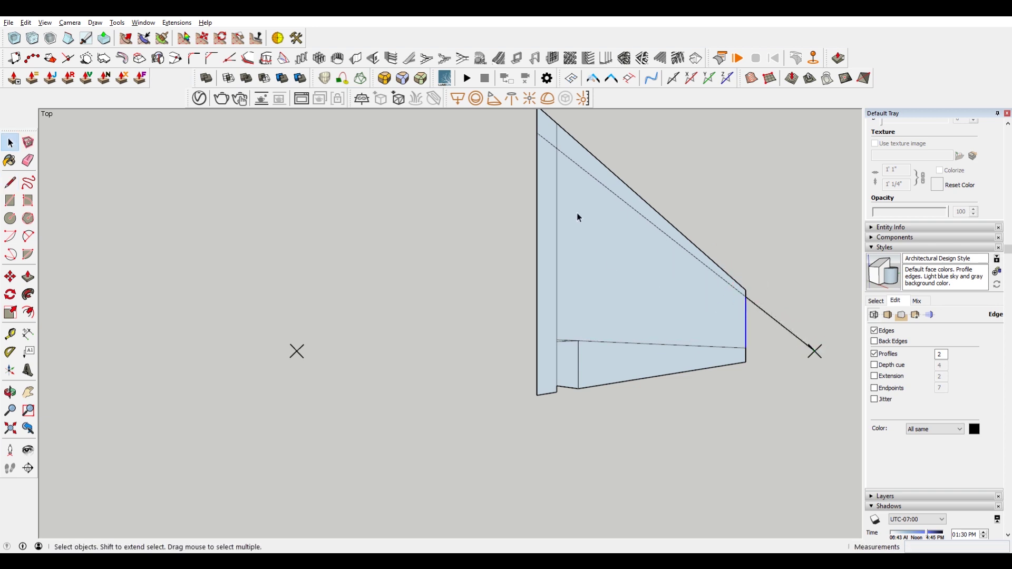
pyautogui.scroll(-1, 582, 271)
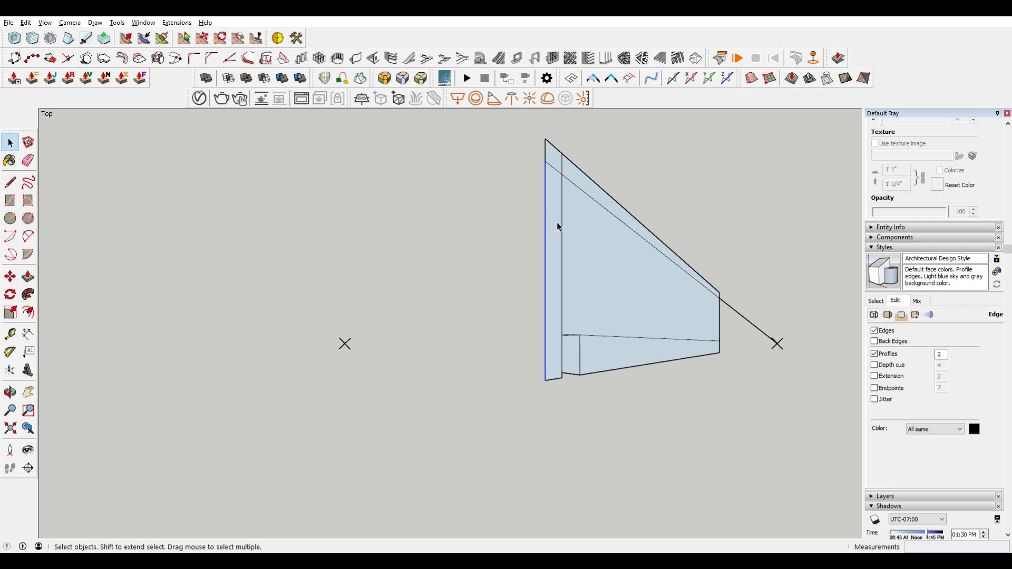
pyautogui.press('m')
# Try an evenly spaced copy of the left vertical edge, then undo it.
pyautogui.click(544, 167)
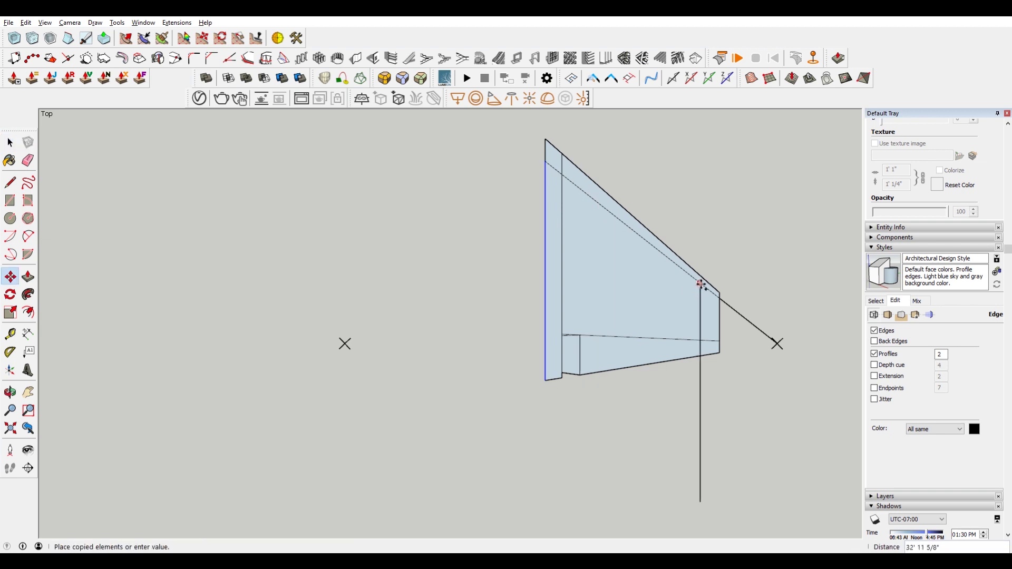
pyautogui.click(720, 297)
pyautogui.write('/')
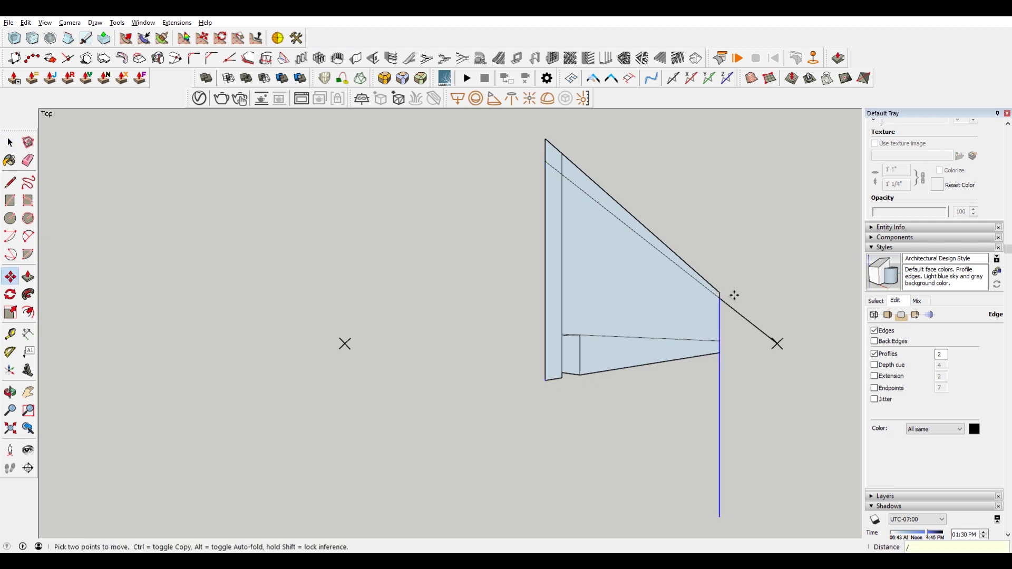
pyautogui.write('5')
pyautogui.press('Return')
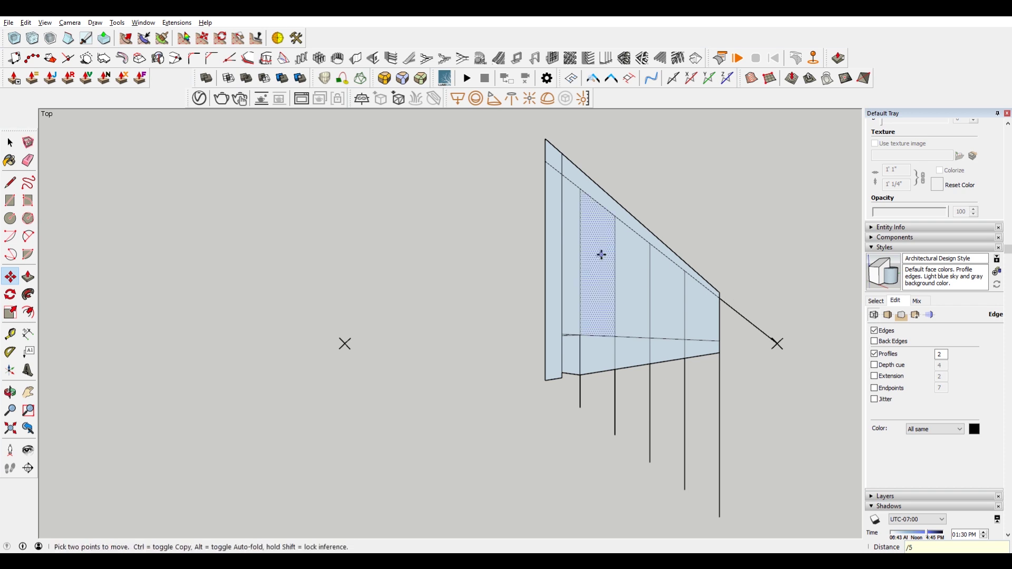
pyautogui.hotkey('ctrl', 'z')
pyautogui.press('space')
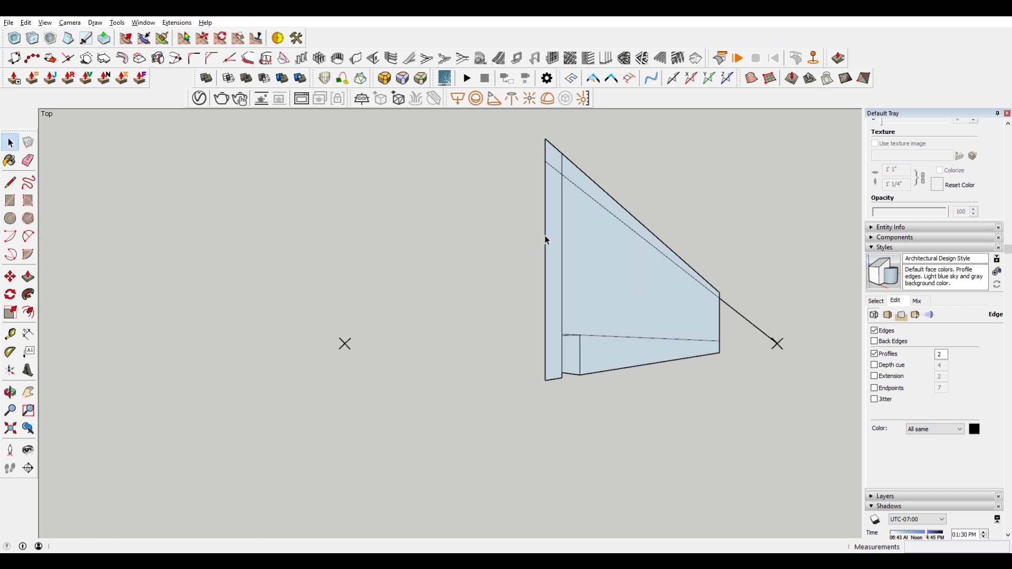
# Copy the left vertical edge three times across the right face.
pyautogui.click(545, 235)
pyautogui.press('m')
pyautogui.press('ctrl')
pyautogui.click(546, 164)
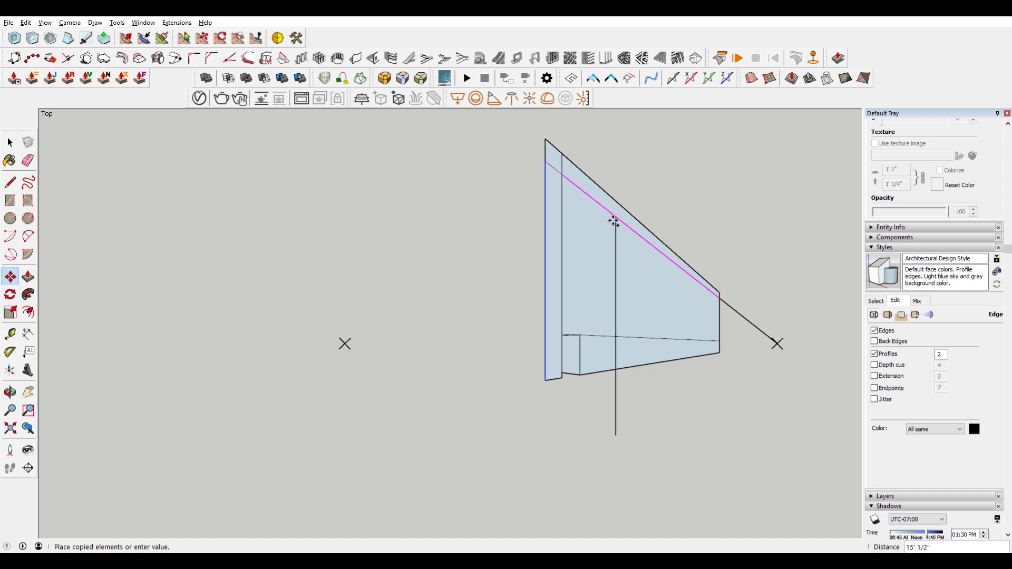
pyautogui.click(615, 219)
pyautogui.press('ctrl')
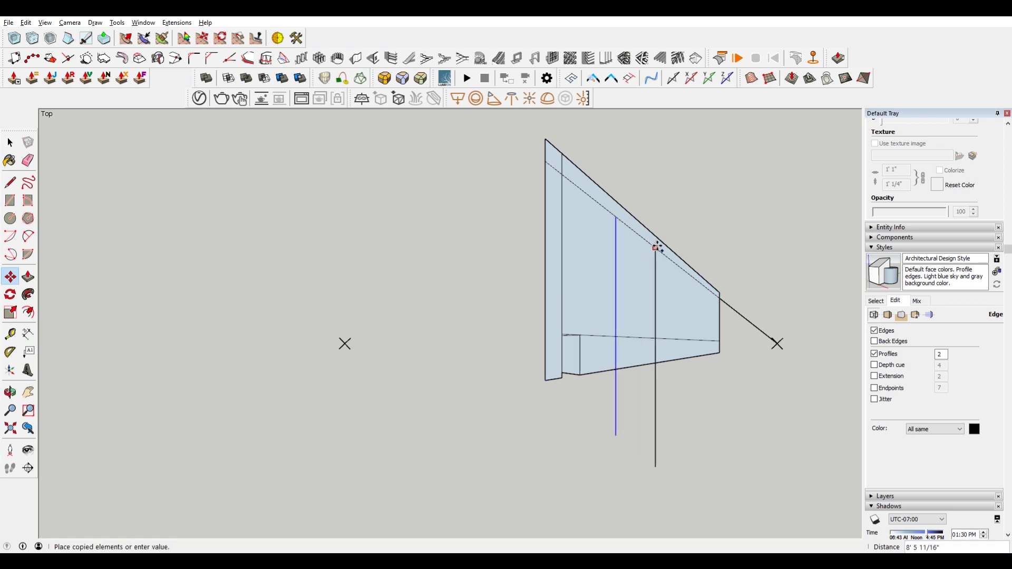
pyautogui.click(663, 252)
pyautogui.press('ctrl')
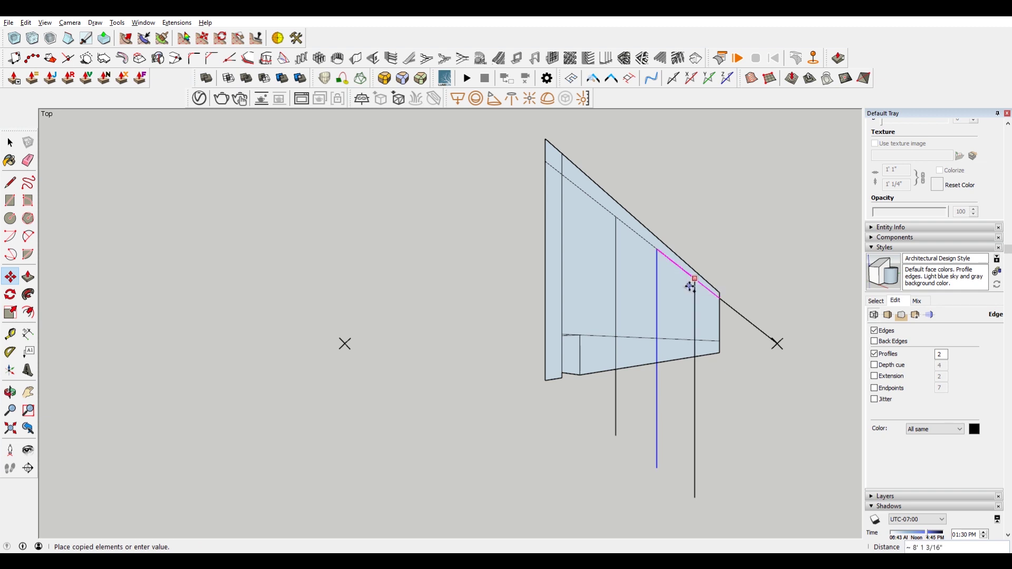
pyautogui.click(689, 284)
pyautogui.press('space')
# Copy the middle vertical edge once more, placing it beside the middle line.
pyautogui.click(656, 455)
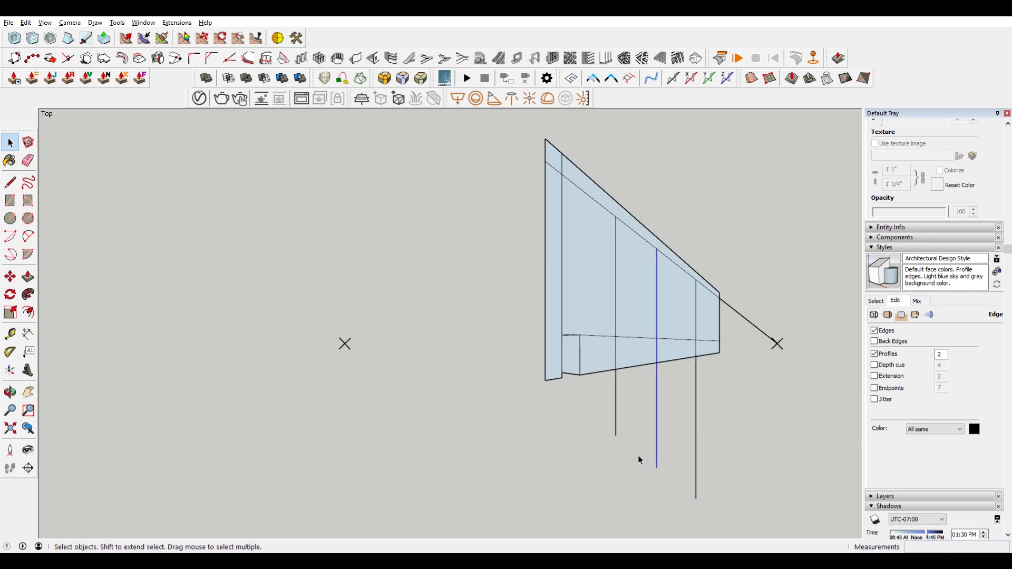
pyautogui.press('m')
pyautogui.scroll(2, 648, 243)
pyautogui.click(659, 254)
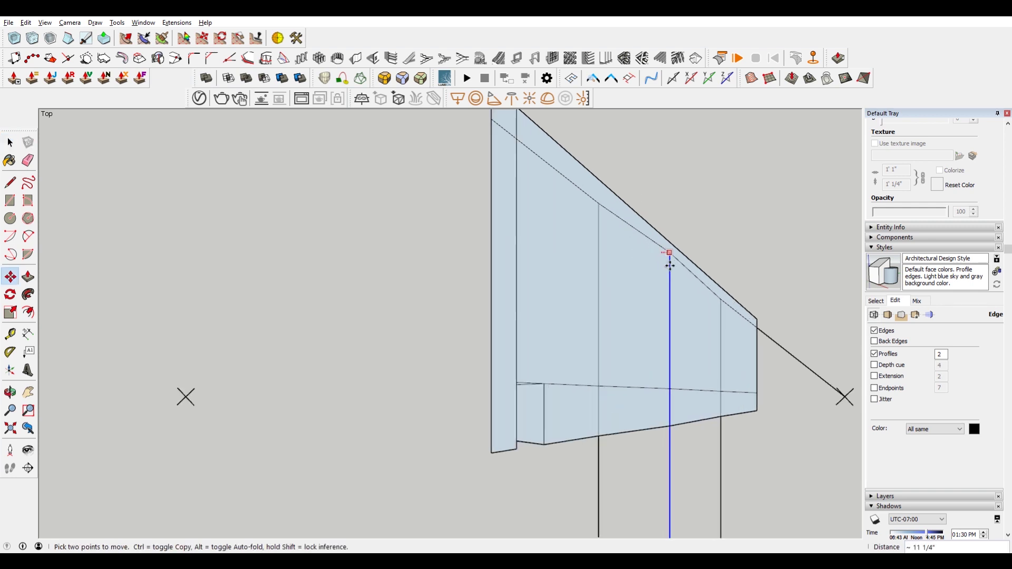
pyautogui.press('ctrl')
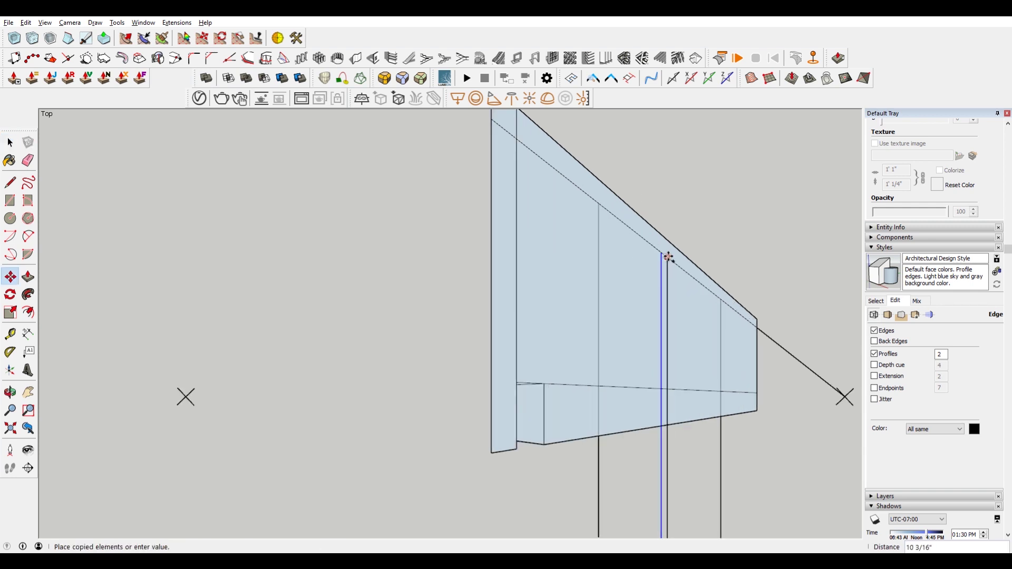
pyautogui.click(669, 257)
pyautogui.press('space')
pyautogui.scroll(-2, 661, 239)
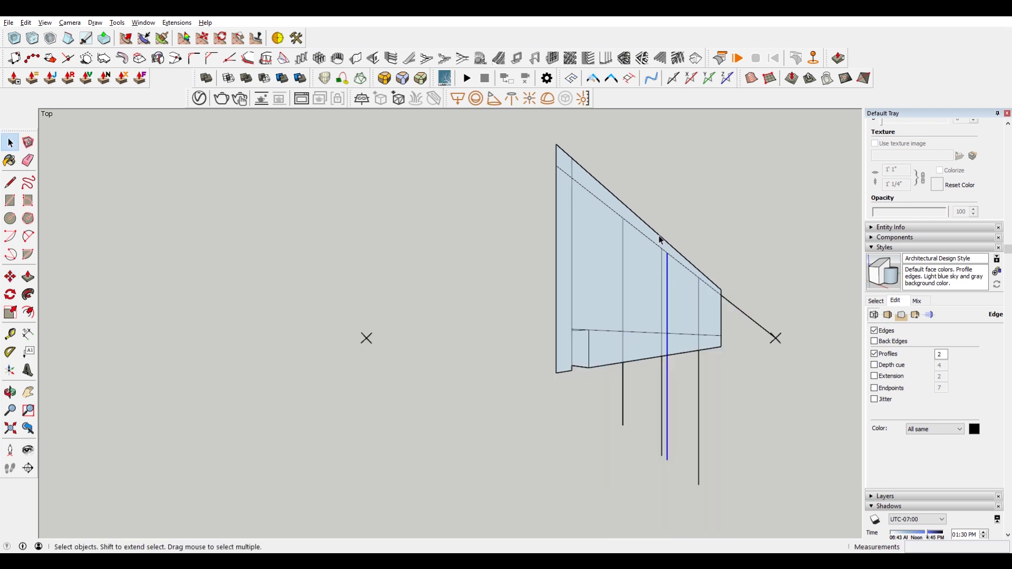
pyautogui.click(663, 477)
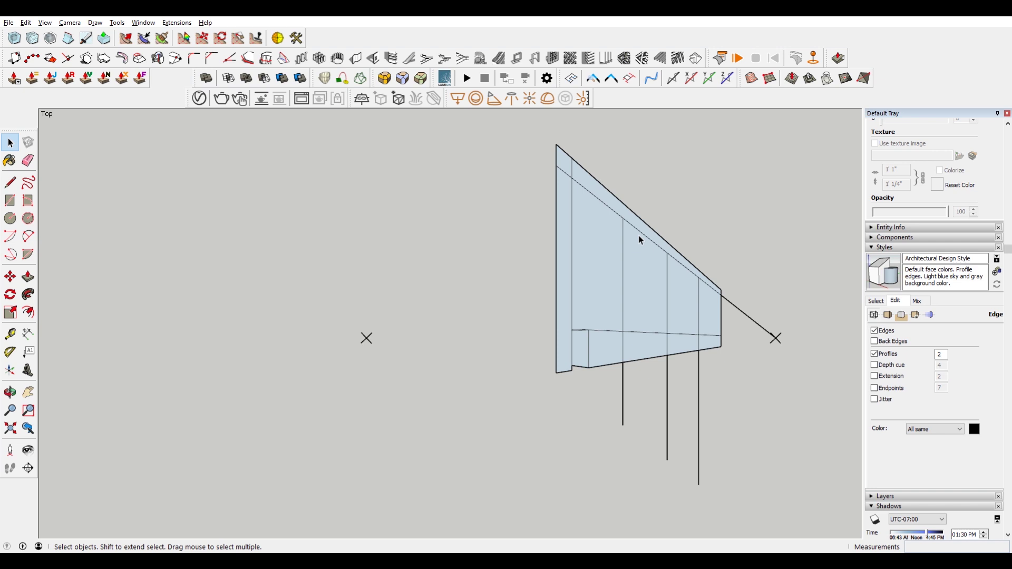
# Delete the extensions below the base and draw bottom- and top-corner lines to the left vanishing point.
pyautogui.keyDown('shift'); pyautogui.moveTo(702, 225); pyautogui.dragTo(526, 250, button='middle'); pyautogui.keyUp('shift')
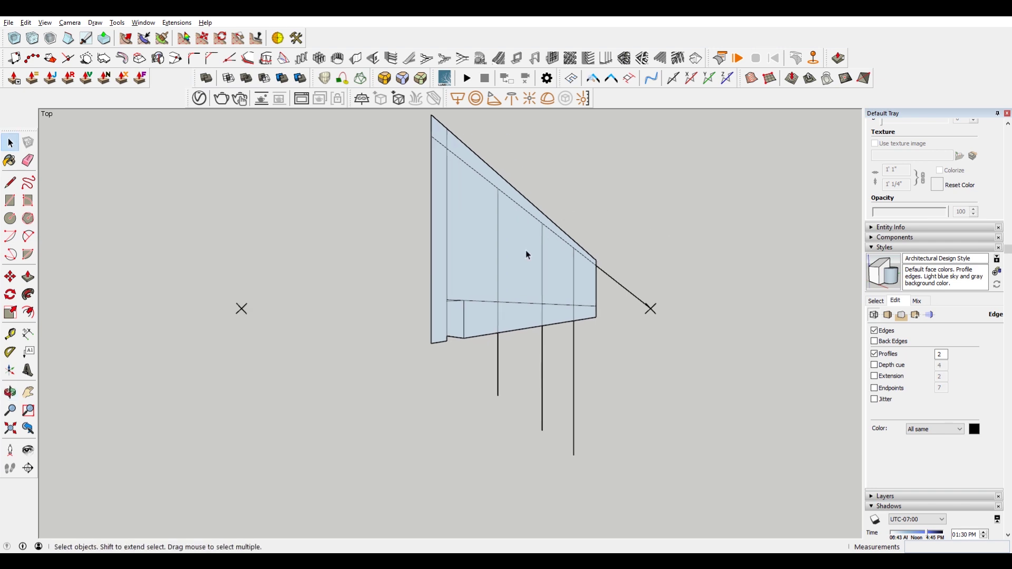
pyautogui.press('Delete')
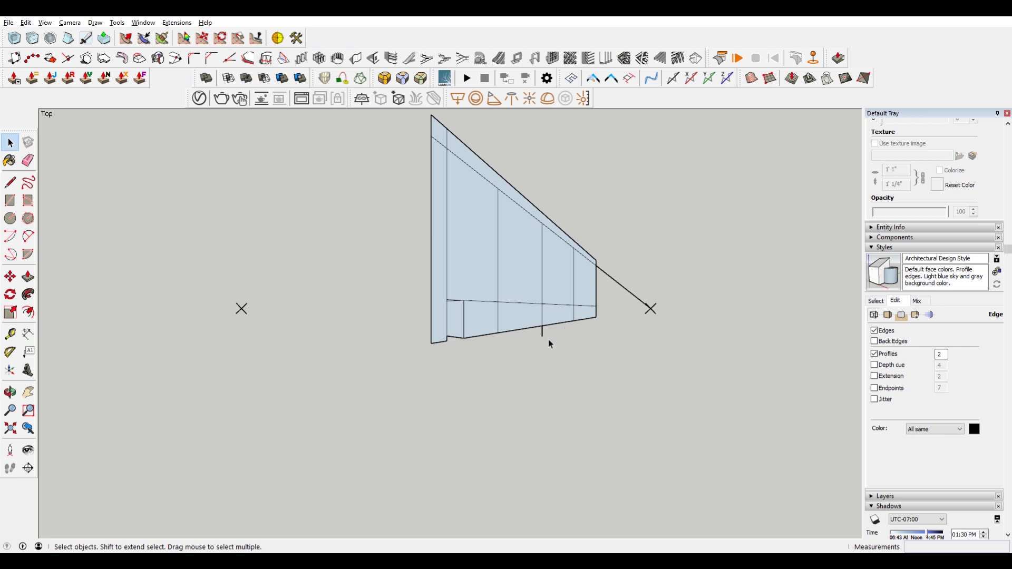
pyautogui.press('l')
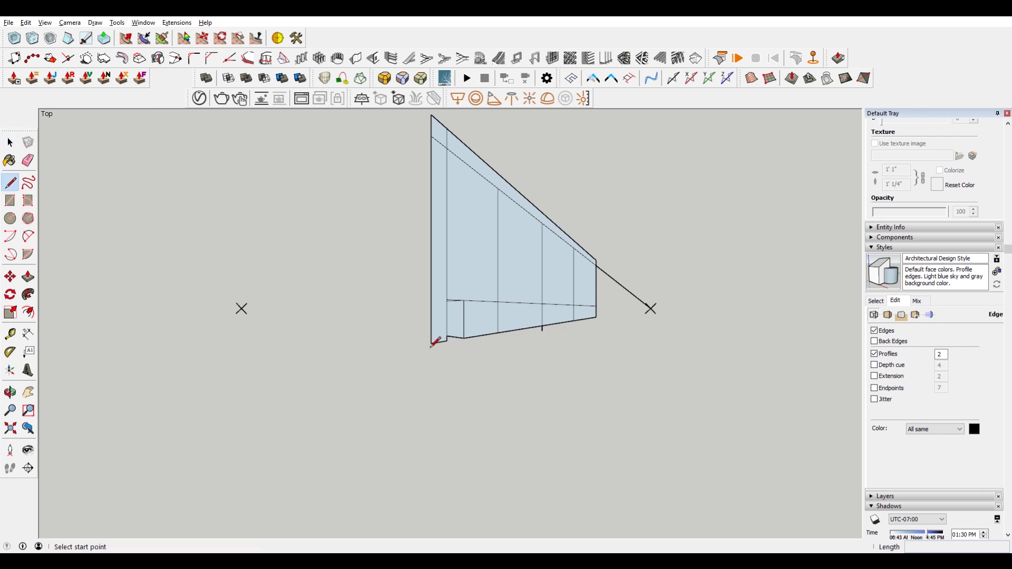
pyautogui.click(431, 343)
pyautogui.click(241, 308)
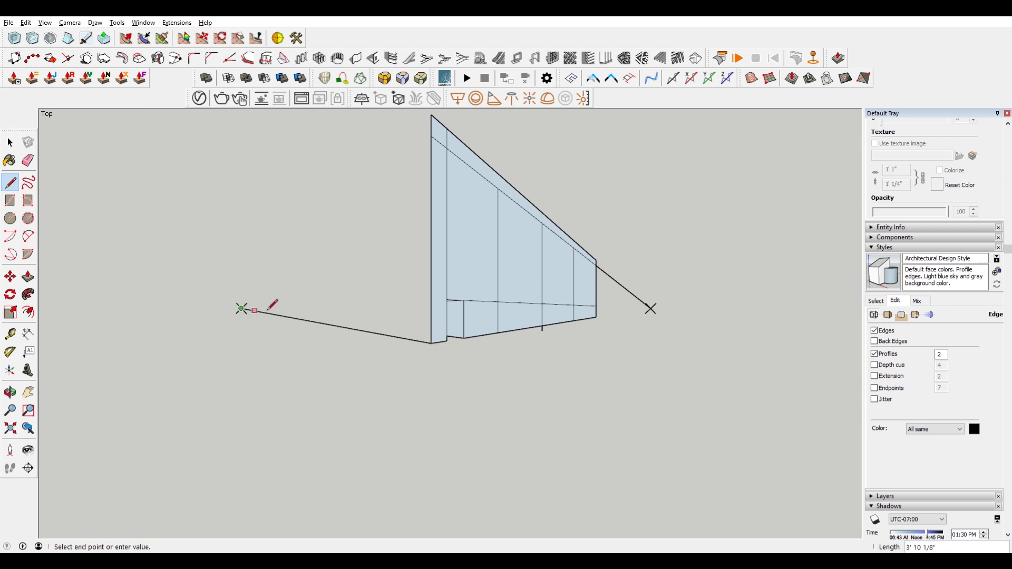
pyautogui.scroll(-2, 271, 303)
pyautogui.click(419, 148)
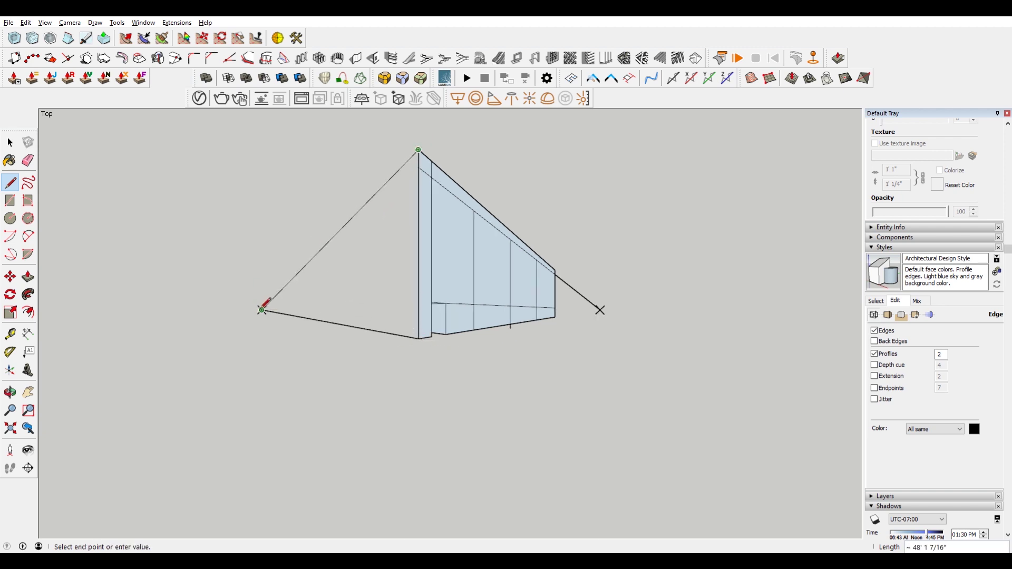
pyautogui.click(262, 310)
pyautogui.scroll(1, 367, 217)
# Draw a second top-vertex line and the ledge line to the left vanishing point.
pyautogui.click(426, 151)
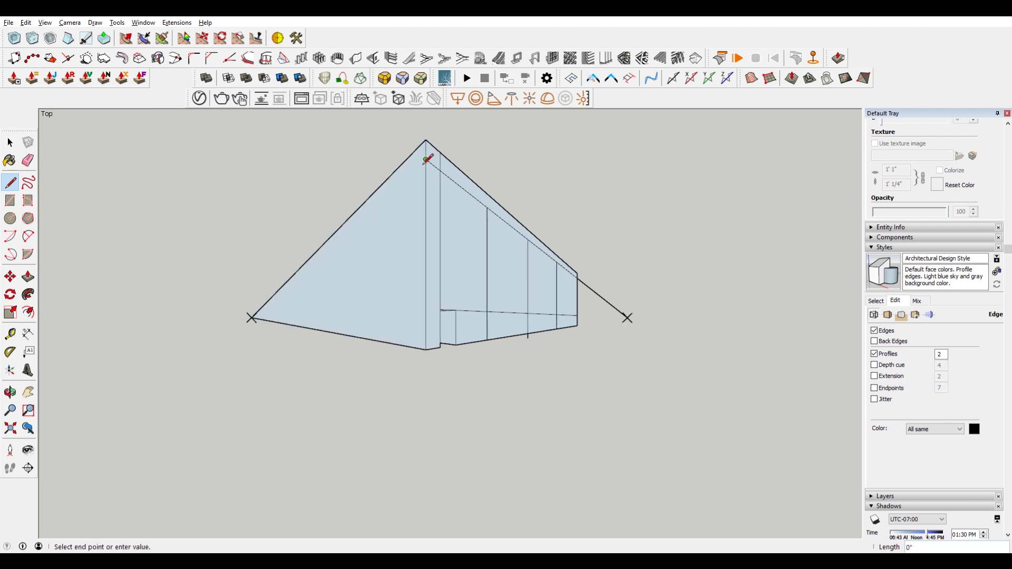
pyautogui.click(251, 317)
pyautogui.scroll(2, 388, 331)
pyautogui.click(476, 296)
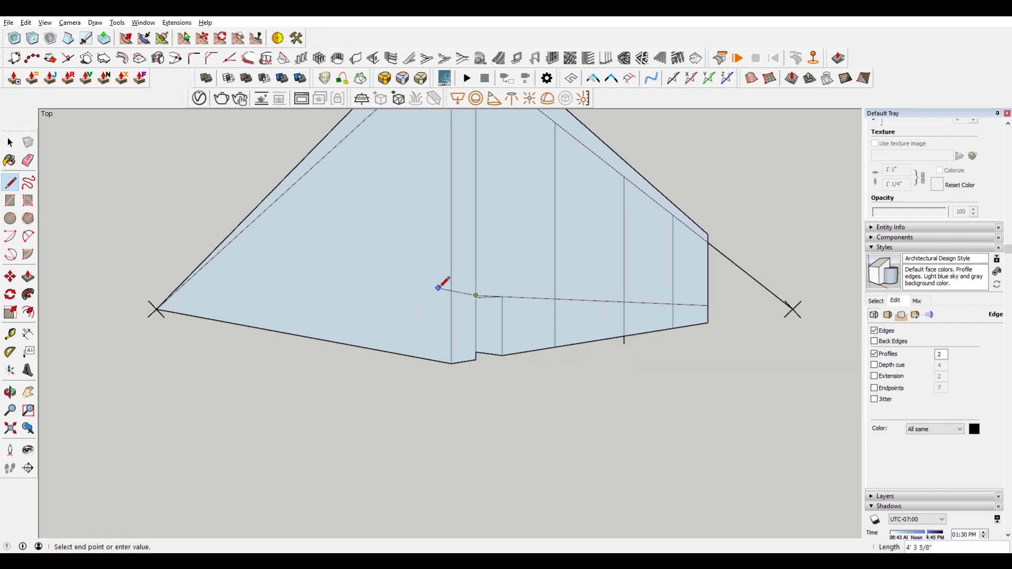
pyautogui.click(451, 296)
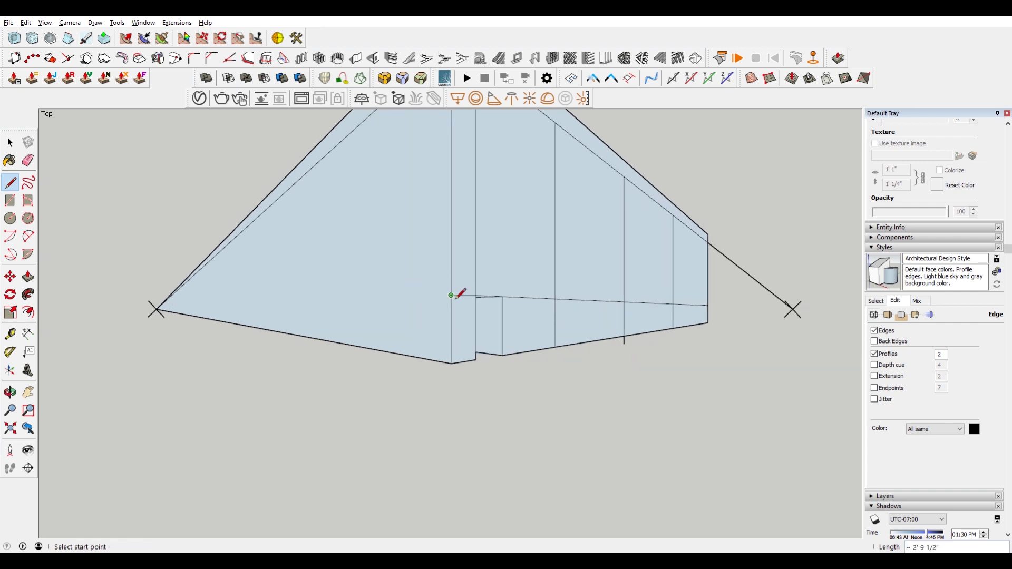
pyautogui.click(156, 309)
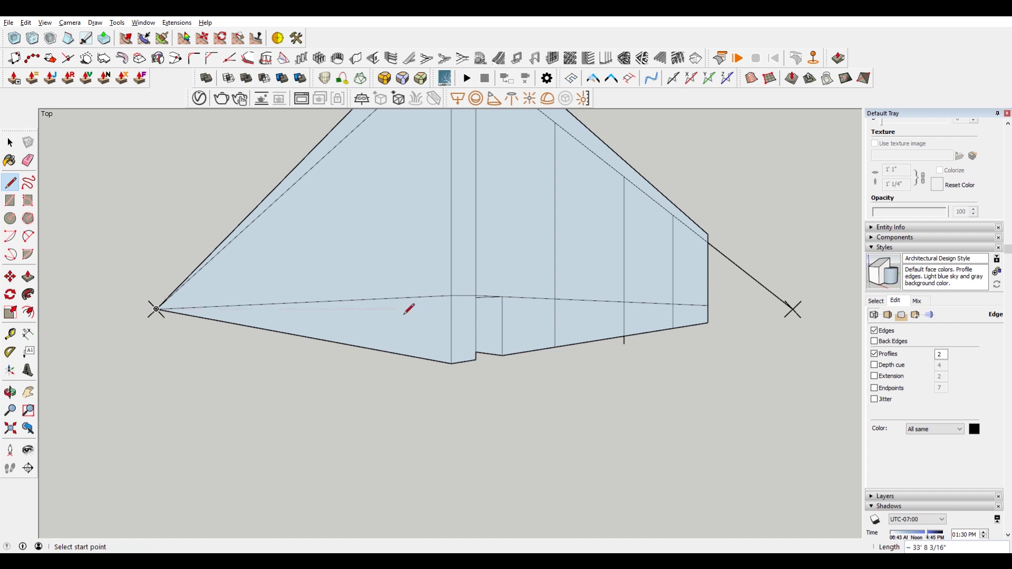
pyautogui.press('space')
# Draw a vertical edge across the left face, from above the roof to below the base.
pyautogui.press('l')
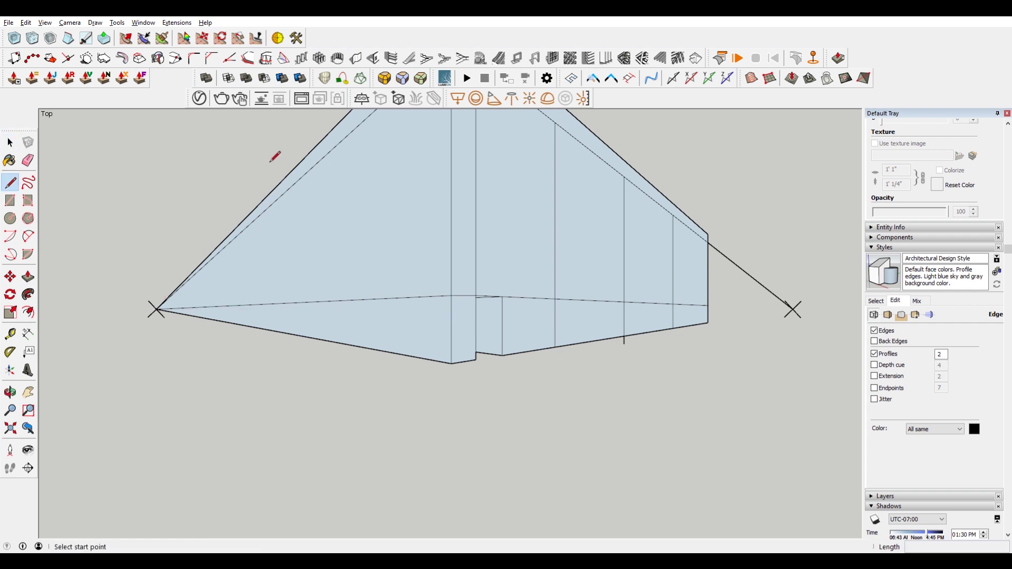
pyautogui.click(272, 158)
pyautogui.scroll(-2, 270, 383)
pyautogui.press('Escape')
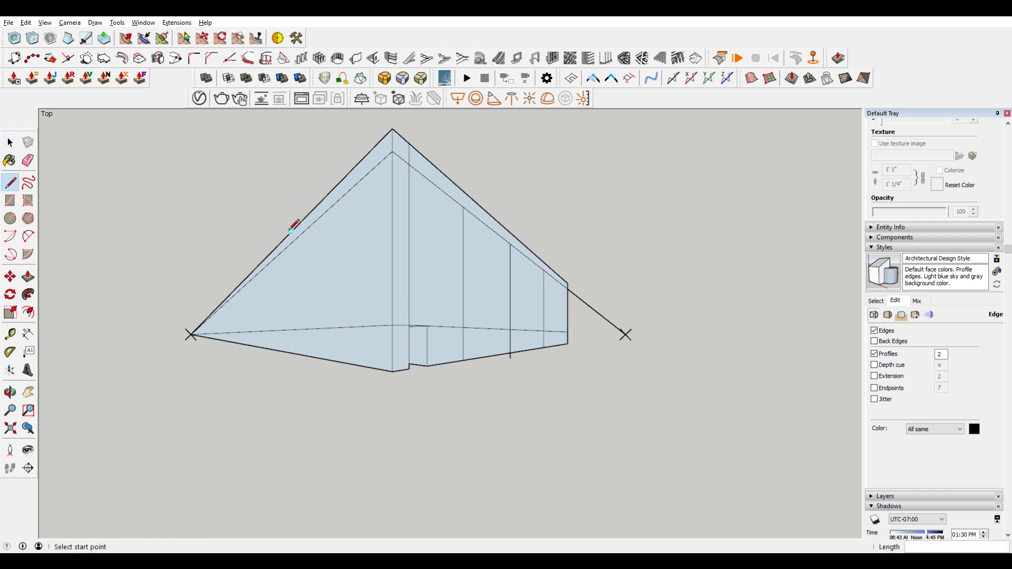
pyautogui.click(330, 150)
pyautogui.click(330, 403)
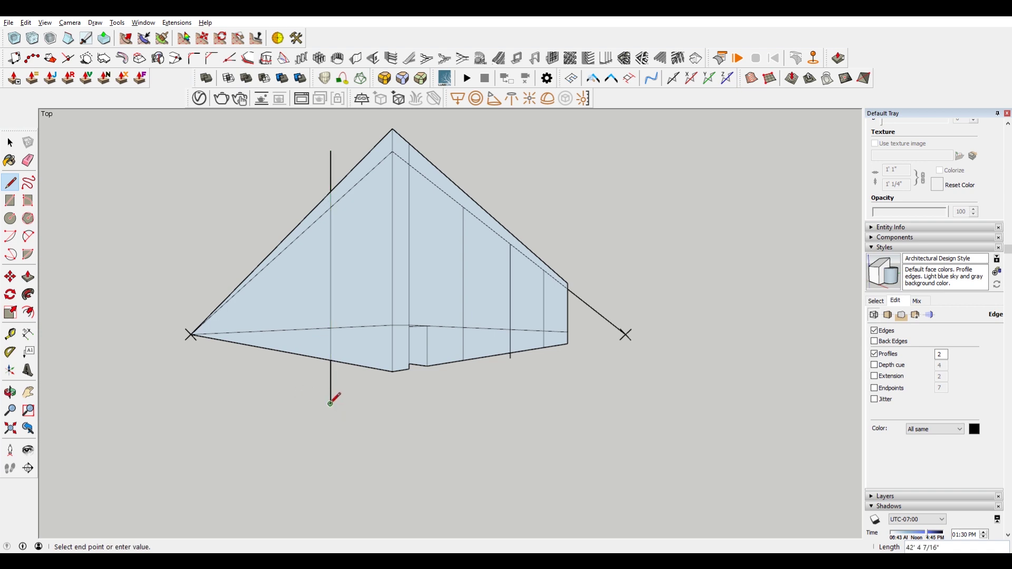
pyautogui.press('Escape')
# Erase the vertical line's overshoots and the left-face edges beyond it, then start a line at the bottom corner.
pyautogui.press('e')
pyautogui.moveTo(305, 372); pyautogui.dragTo(264, 163)
pyautogui.moveTo(333, 154); pyautogui.dragTo(311, 191)
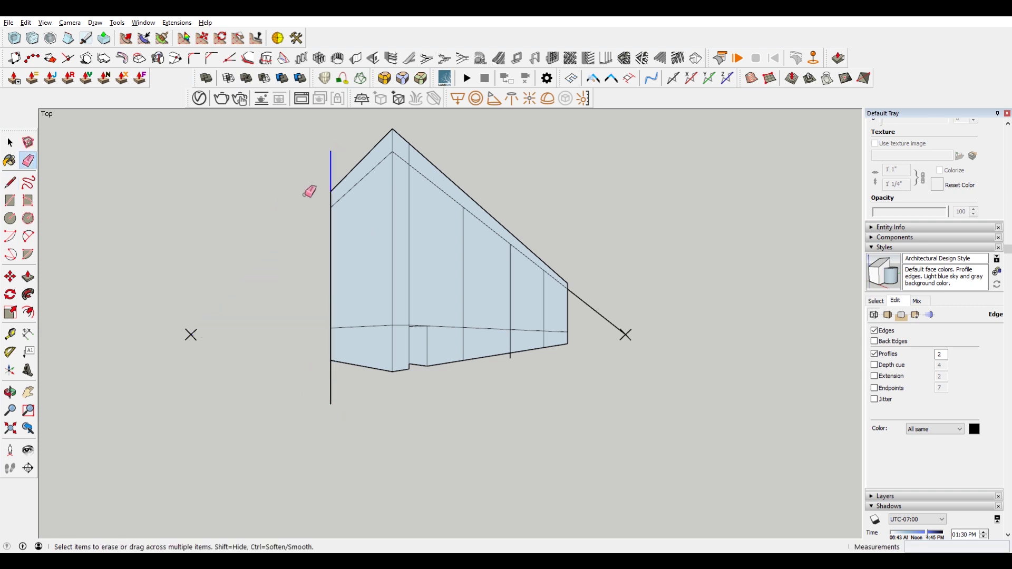
pyautogui.moveTo(362, 412); pyautogui.dragTo(332, 391)
pyautogui.scroll(2, 380, 388)
pyautogui.scroll(1, 380, 389)
pyautogui.scroll(-1, 372, 372)
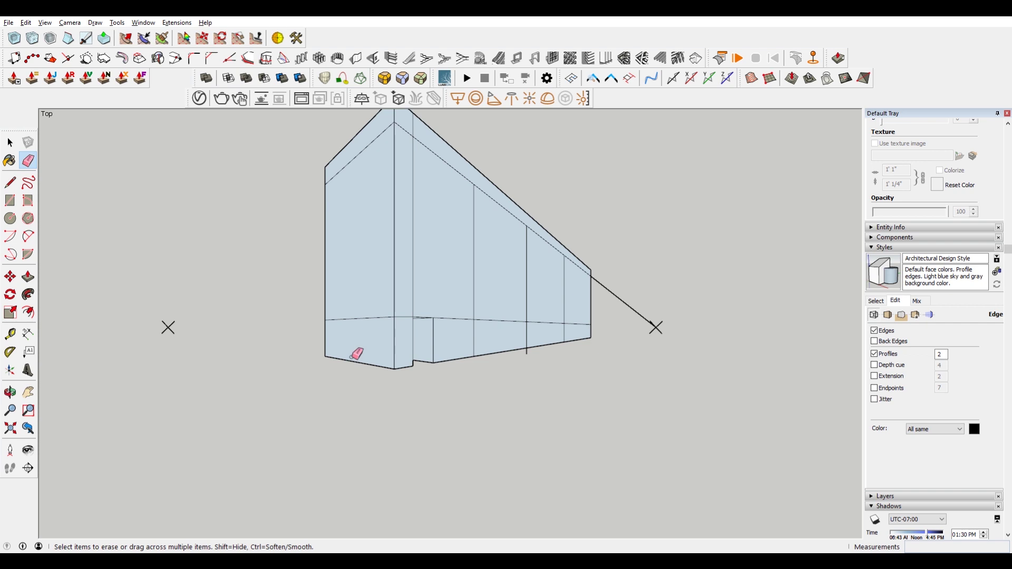
pyautogui.scroll(1, 342, 327)
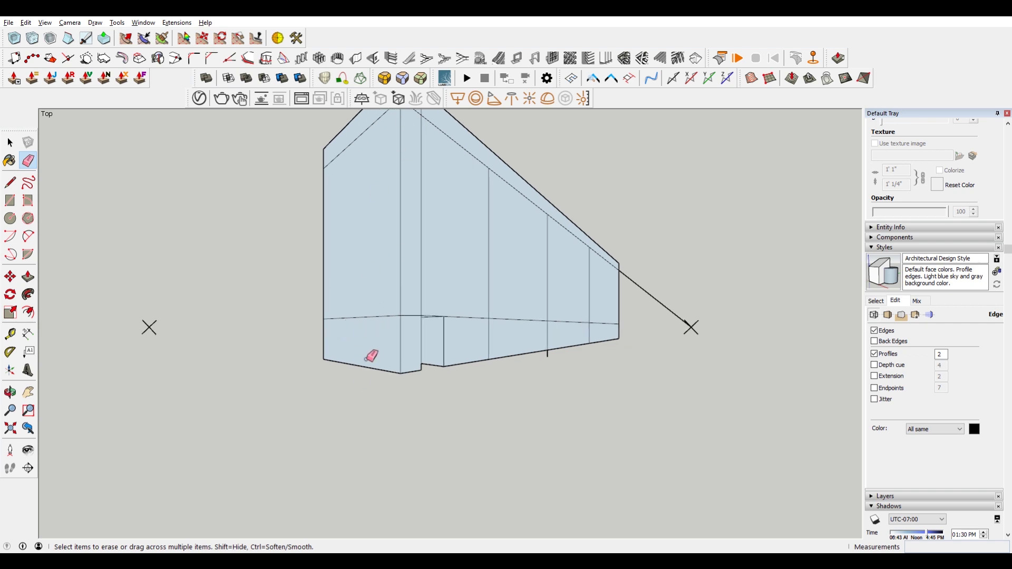
pyautogui.scroll(1, 371, 356)
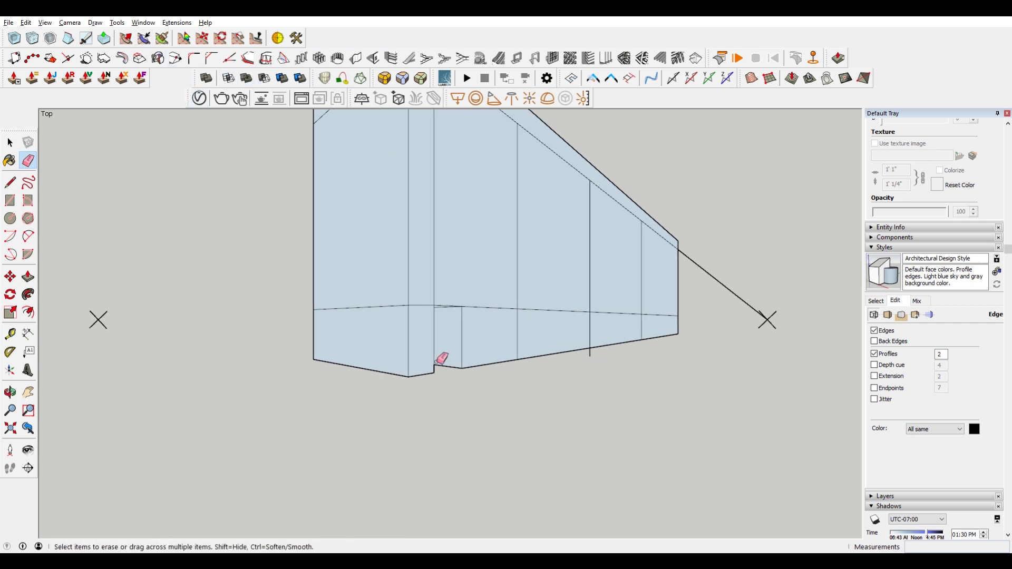
pyautogui.press('l')
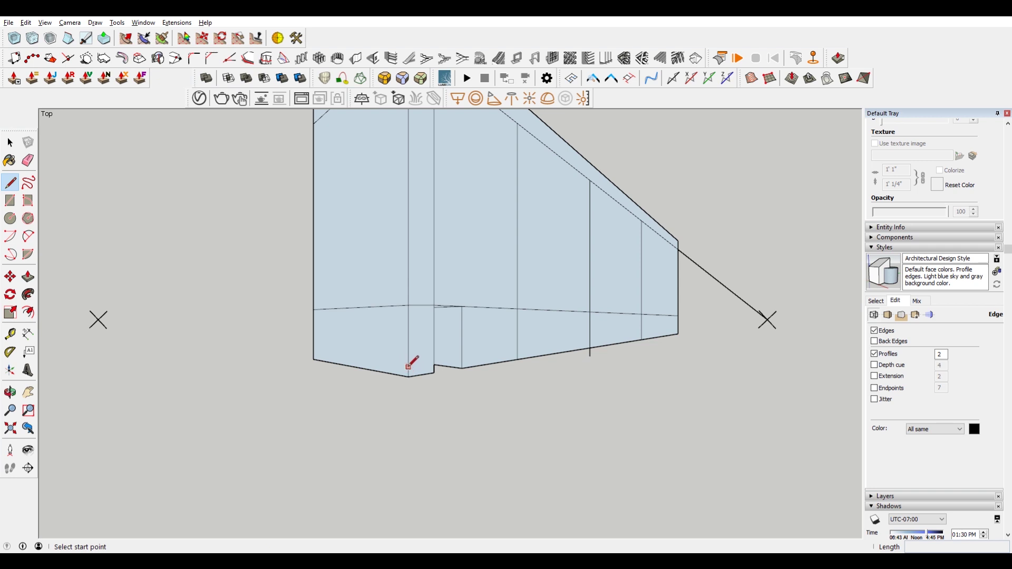
pyautogui.click(408, 367)
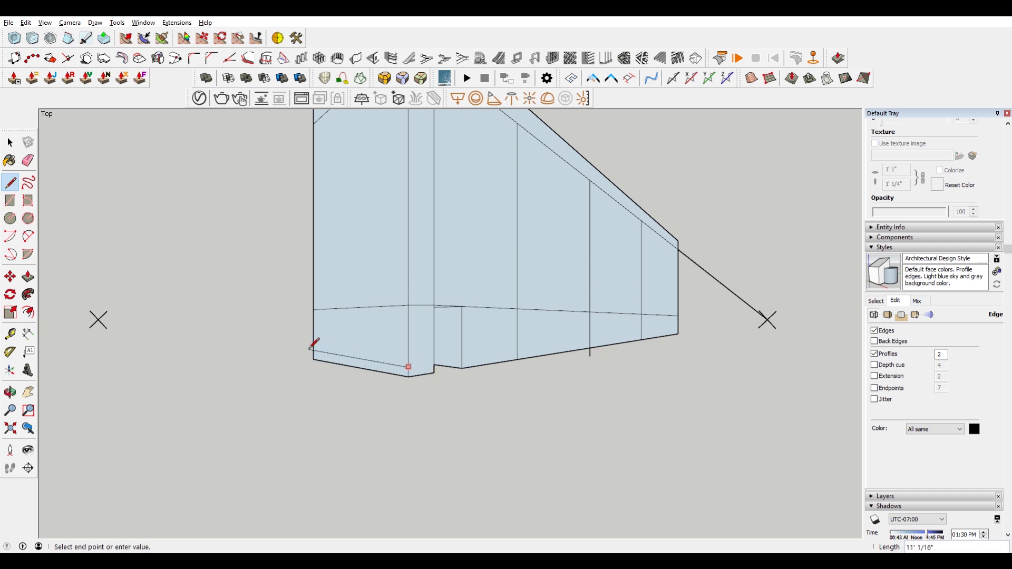
# Draw vertical edges near the front corner, running from the base up to the roof line.
pyautogui.press('Escape')
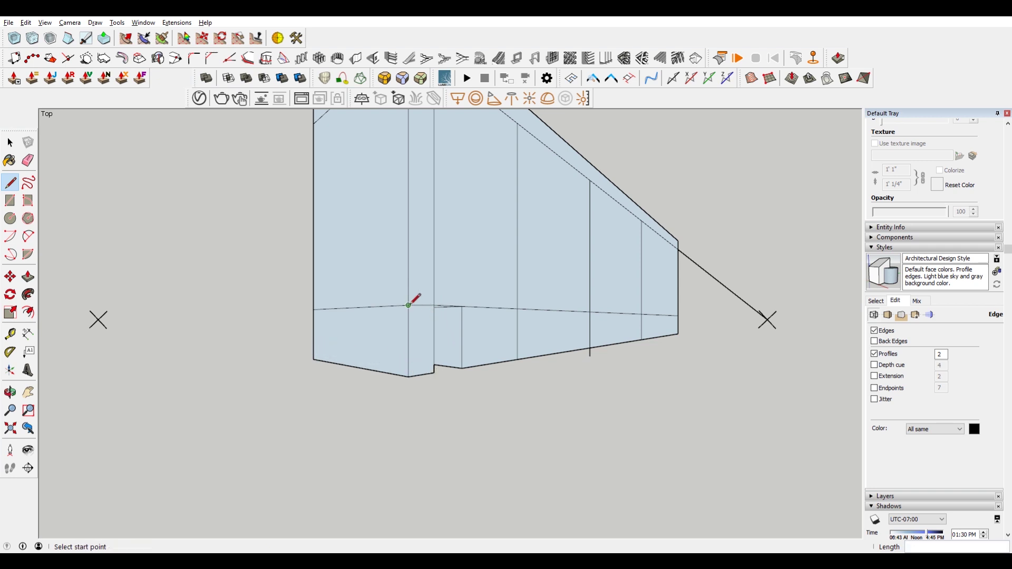
pyautogui.click(388, 306)
pyautogui.scroll(-2, 388, 305)
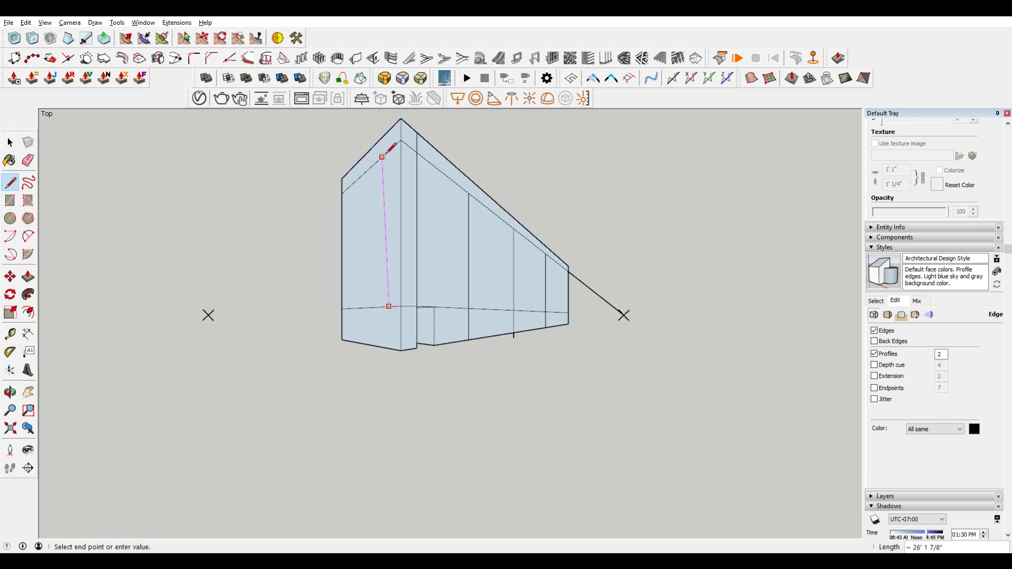
pyautogui.click(389, 131)
pyautogui.click(388, 305)
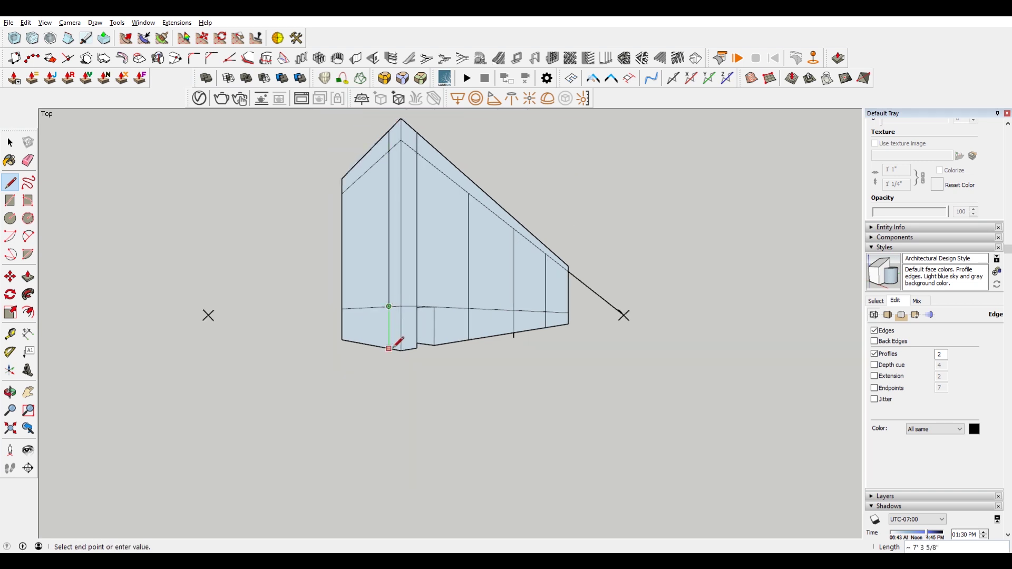
pyautogui.click(388, 349)
pyautogui.scroll(2, 356, 342)
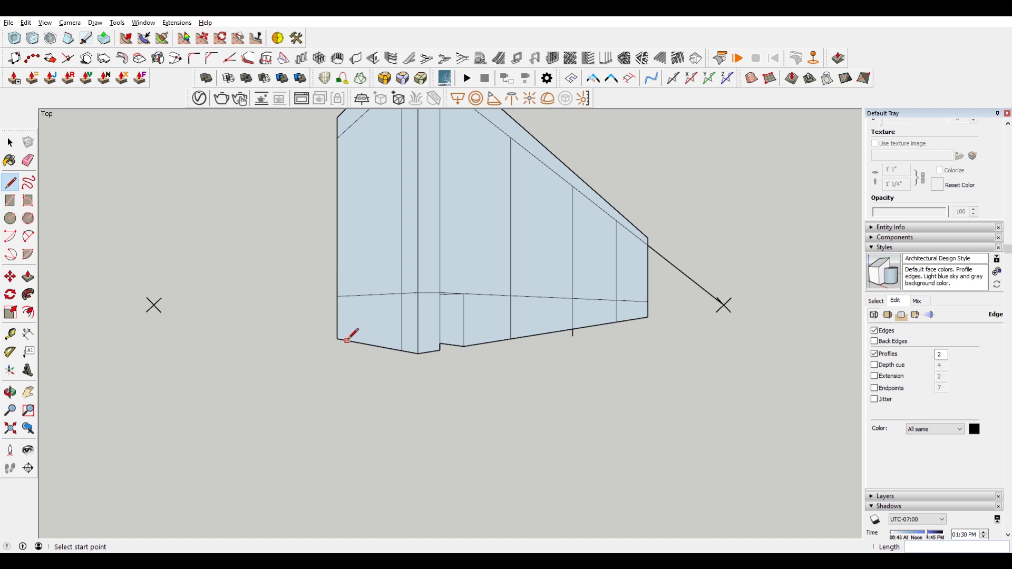
pyautogui.click(347, 339)
pyautogui.scroll(-2, 350, 334)
pyautogui.click(349, 164)
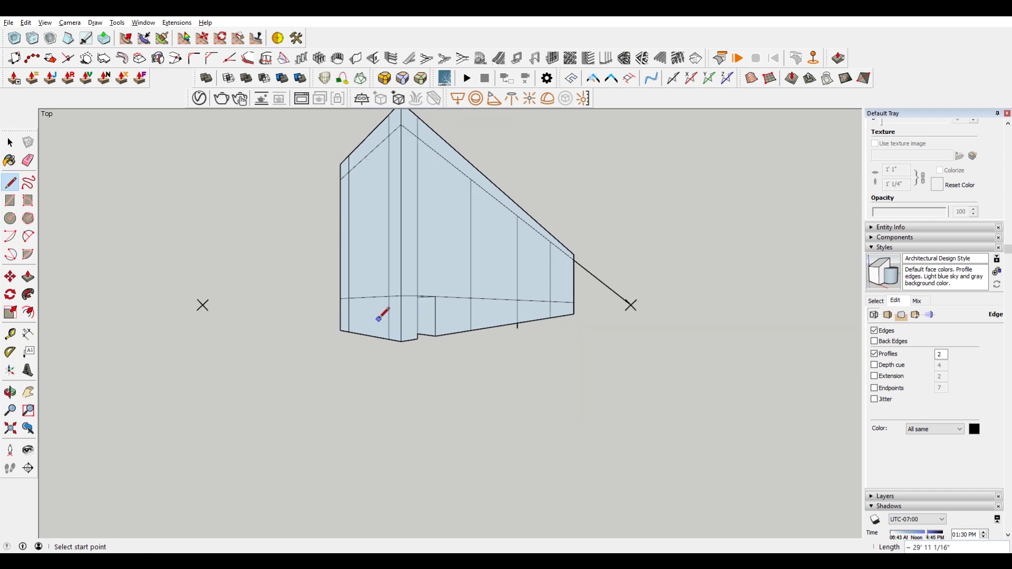
pyautogui.scroll(2, 380, 315)
pyautogui.scroll(2, 328, 323)
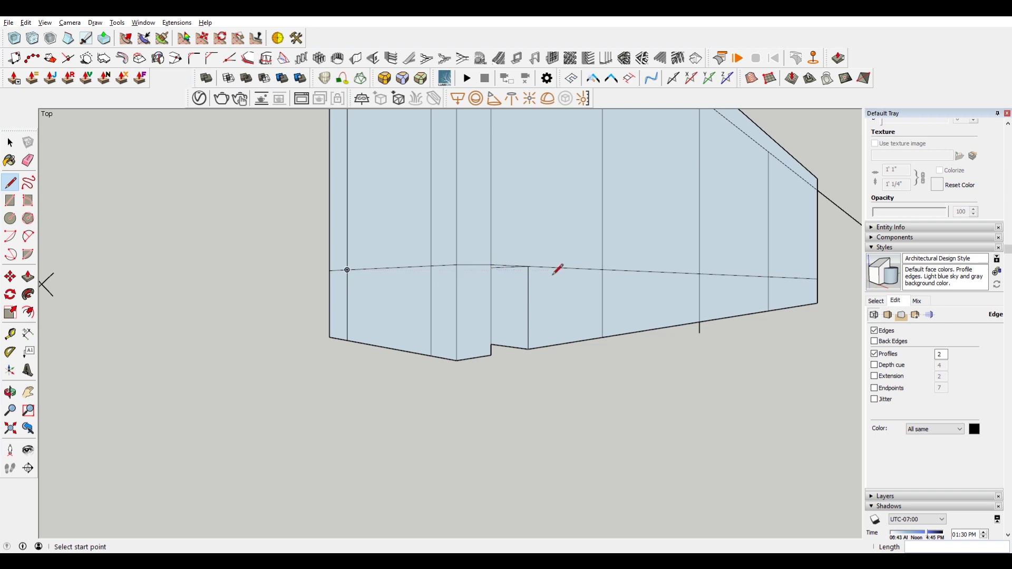
pyautogui.scroll(-1, 588, 283)
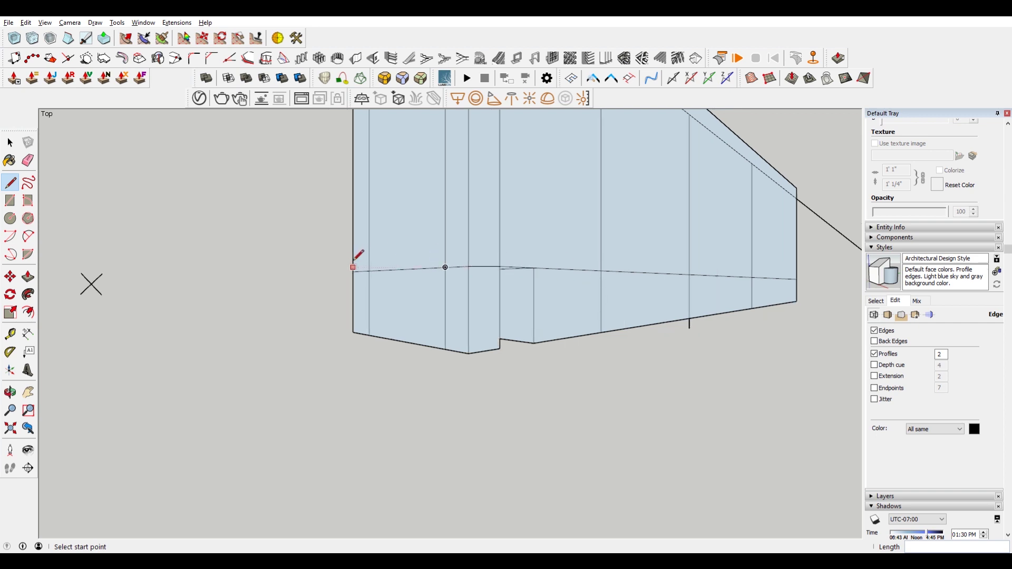
# Draw a perspective line along the wall edge to the left vanishing point and erase a stray line.
pyautogui.click(354, 266)
pyautogui.press('Escape')
pyautogui.scroll(1, 358, 250)
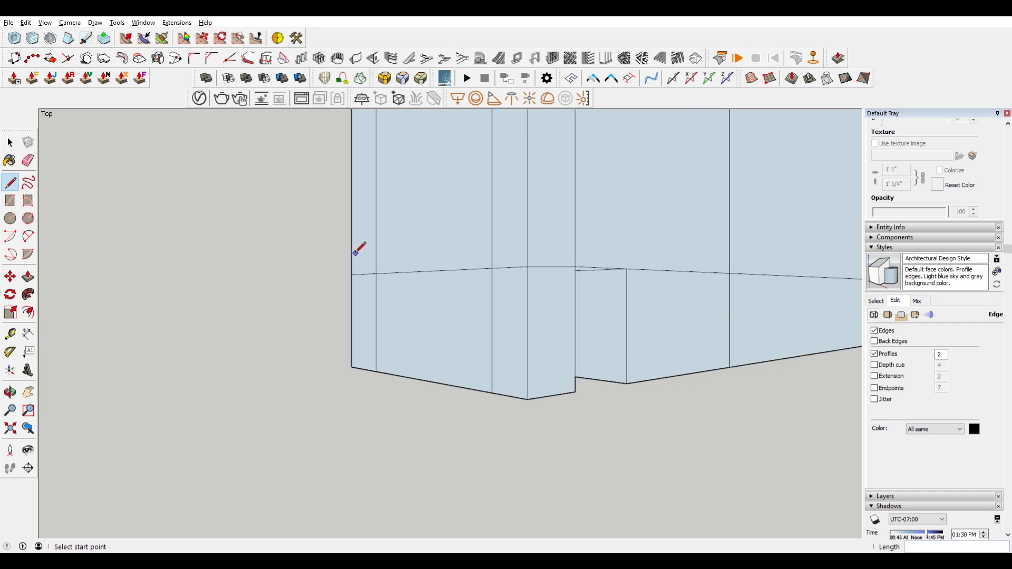
pyautogui.scroll(-1, 367, 253)
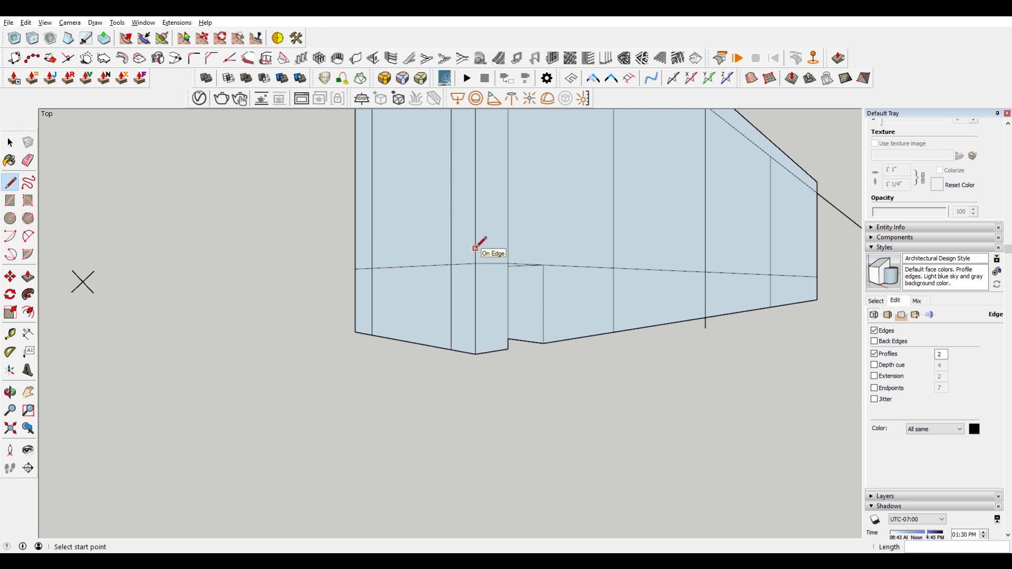
pyautogui.click(474, 246)
pyautogui.click(83, 283)
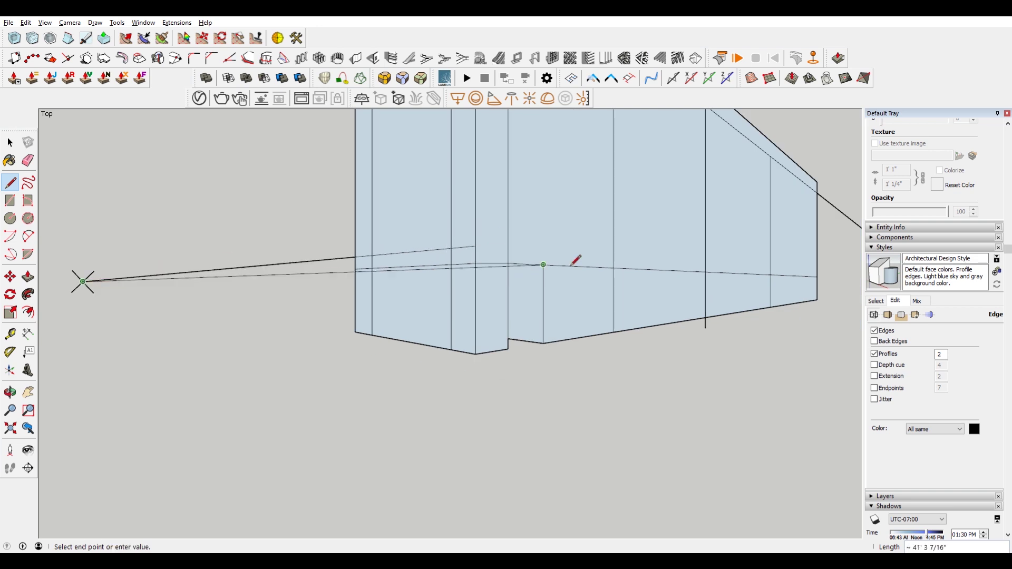
pyautogui.press('Escape')
pyautogui.press('e')
pyautogui.click(350, 278)
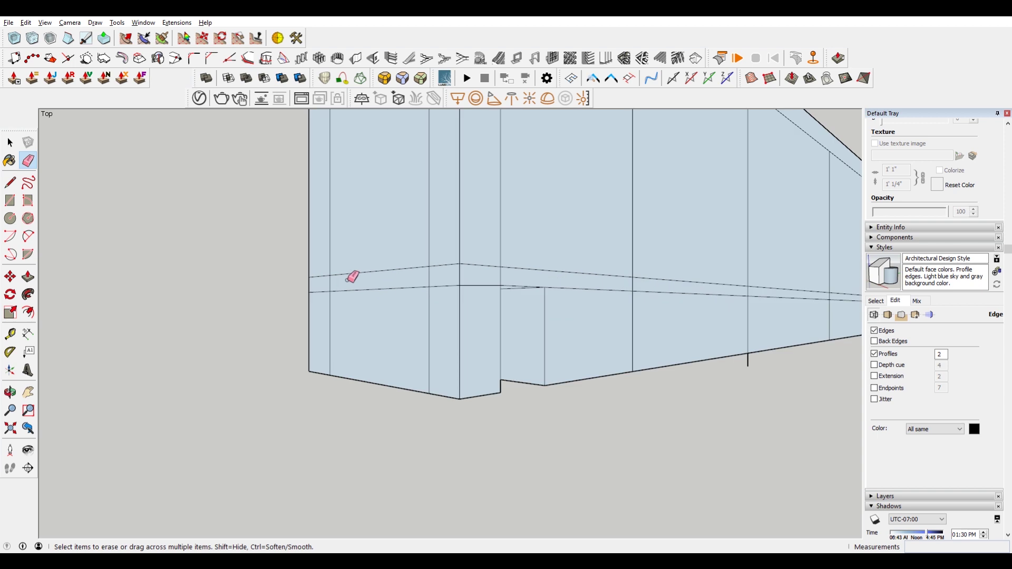
# Draw a short edge along the building's bottom edge and delete a stray edge.
pyautogui.moveTo(703, 259)
pyautogui.mouseDown(button='middle')
pyautogui.moveTo(360, 262)
pyautogui.moveTo(568, 285)
pyautogui.moveTo(592, 350)
pyautogui.moveTo(408, 130)
pyautogui.mouseUp(button='middle')
pyautogui.scroll(5, 339, 355)
pyautogui.press('l')
pyautogui.scroll(2, 334, 395)
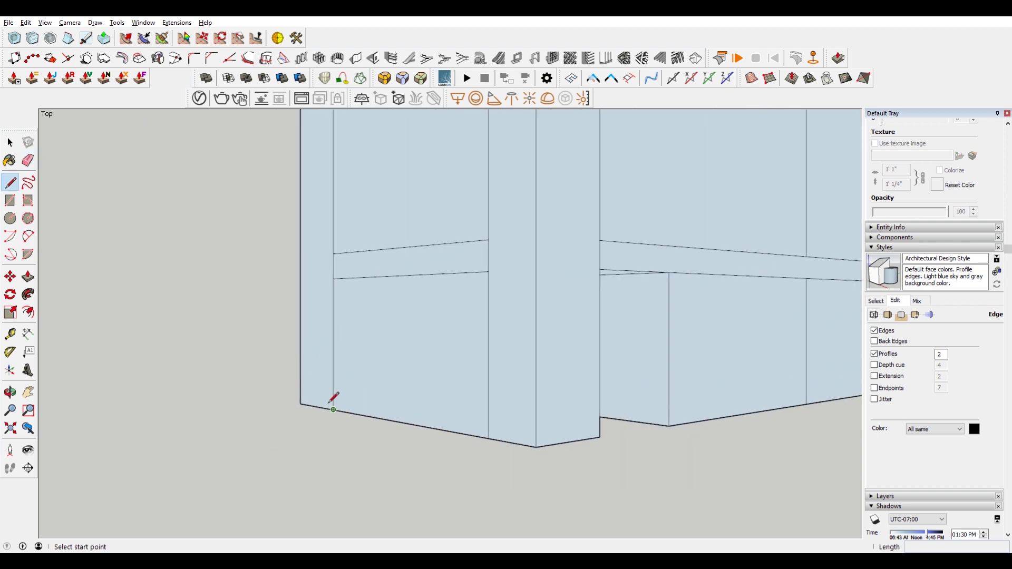
pyautogui.click(334, 408)
pyautogui.scroll(-5, 343, 398)
pyautogui.scroll(4, 348, 398)
pyautogui.scroll(1, 350, 404)
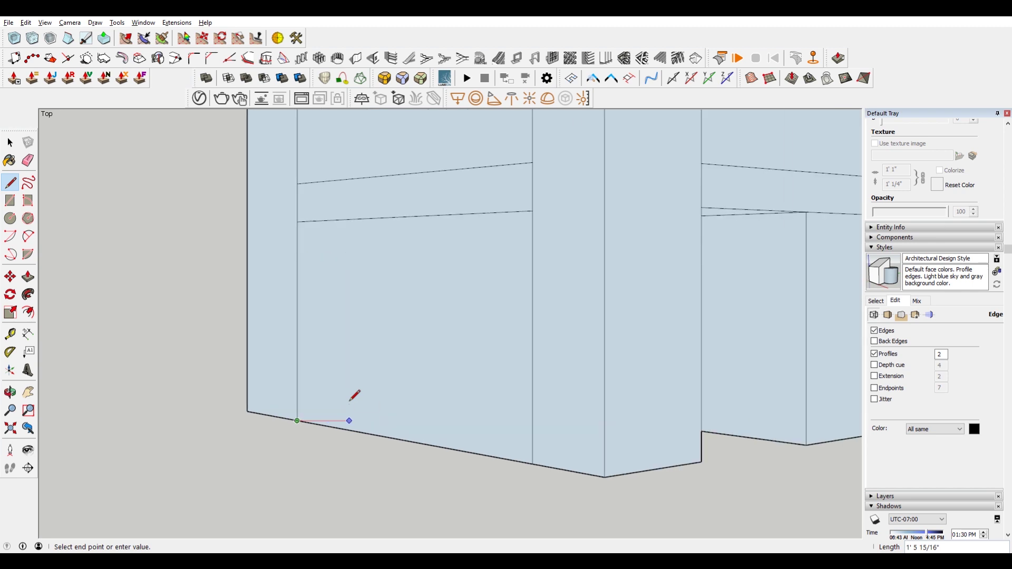
pyautogui.scroll(-1, 351, 397)
pyautogui.scroll(-4, 352, 398)
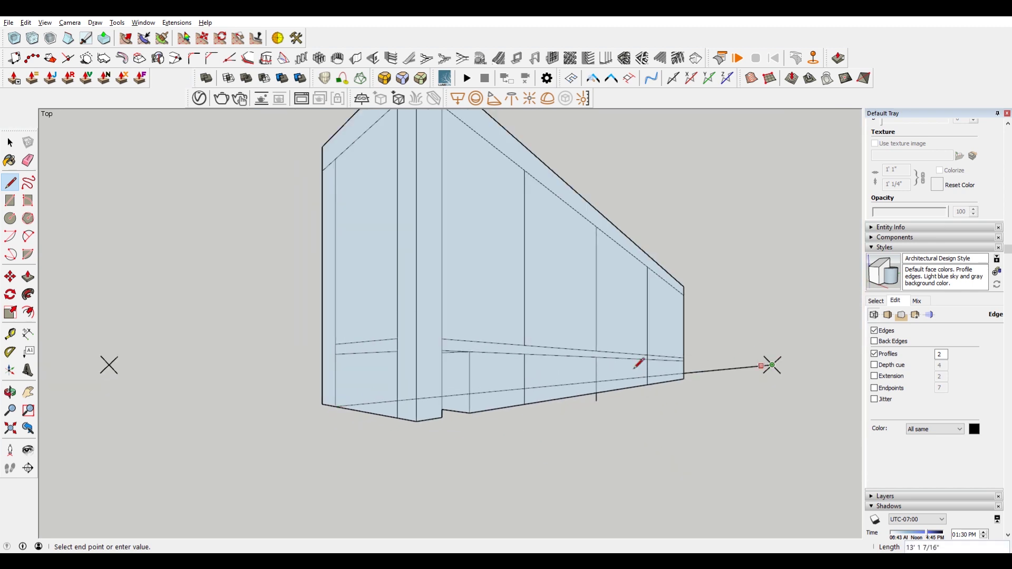
pyautogui.scroll(4, 397, 399)
pyautogui.scroll(-1, 364, 412)
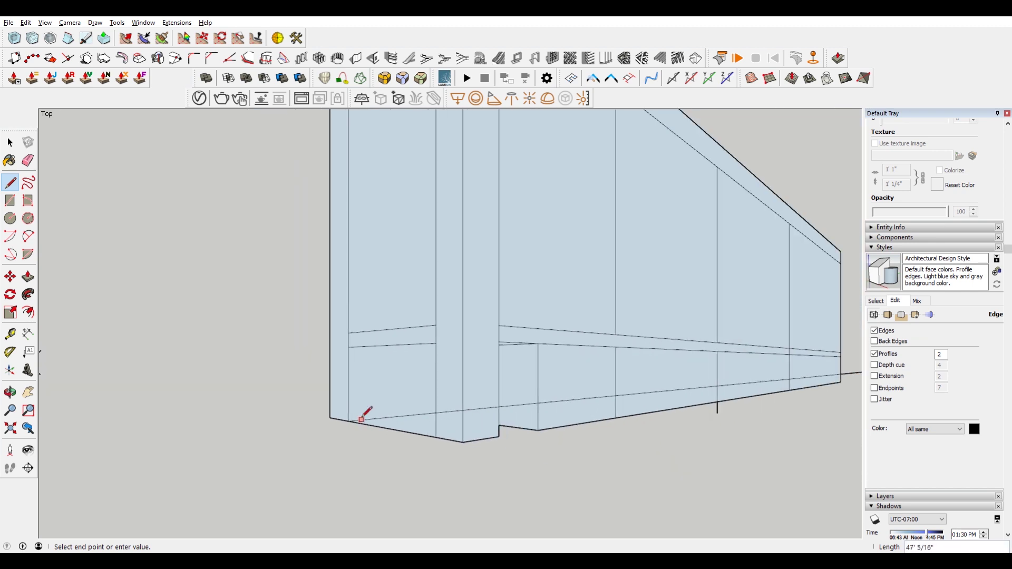
pyautogui.scroll(2, 400, 419)
pyautogui.scroll(-2, 283, 412)
pyautogui.press('Escape')
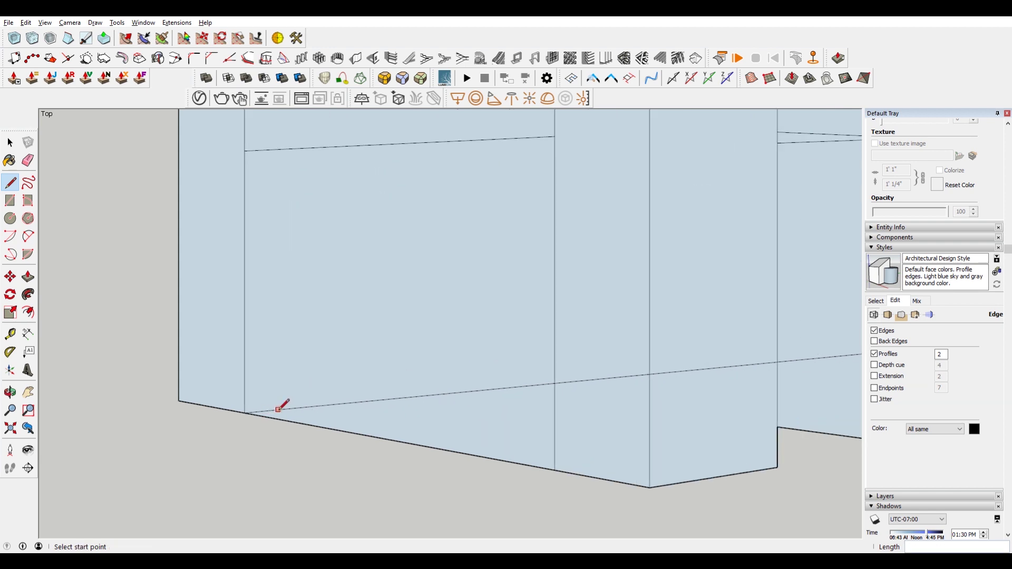
pyautogui.click(277, 410)
pyautogui.scroll(-1, 294, 407)
pyautogui.scroll(-2, 309, 396)
pyautogui.scroll(-1, 317, 389)
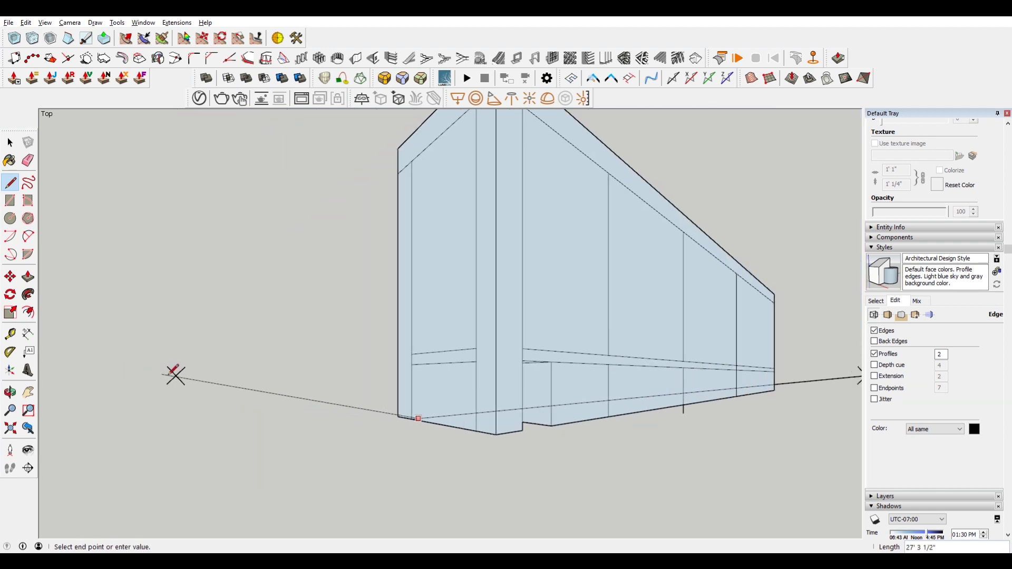
pyautogui.scroll(2, 428, 416)
pyautogui.scroll(1, 403, 415)
pyautogui.press('Escape')
pyautogui.click(393, 414)
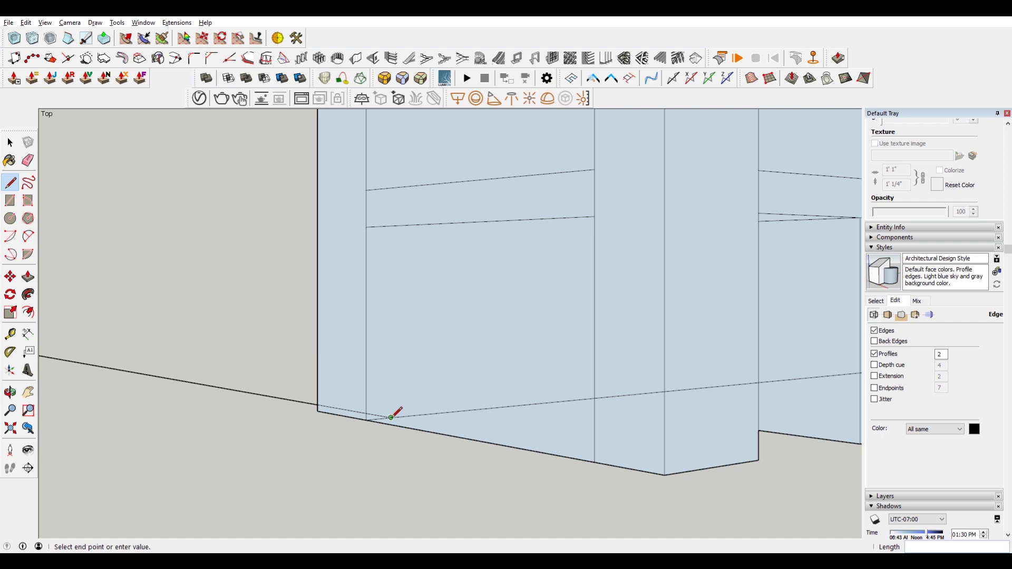
pyautogui.click(635, 460)
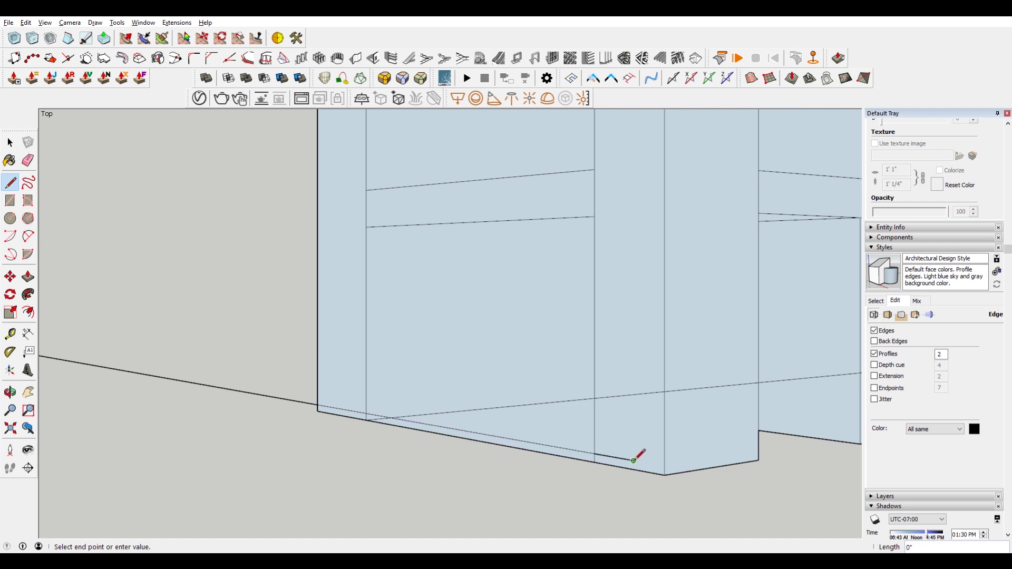
pyautogui.press('space')
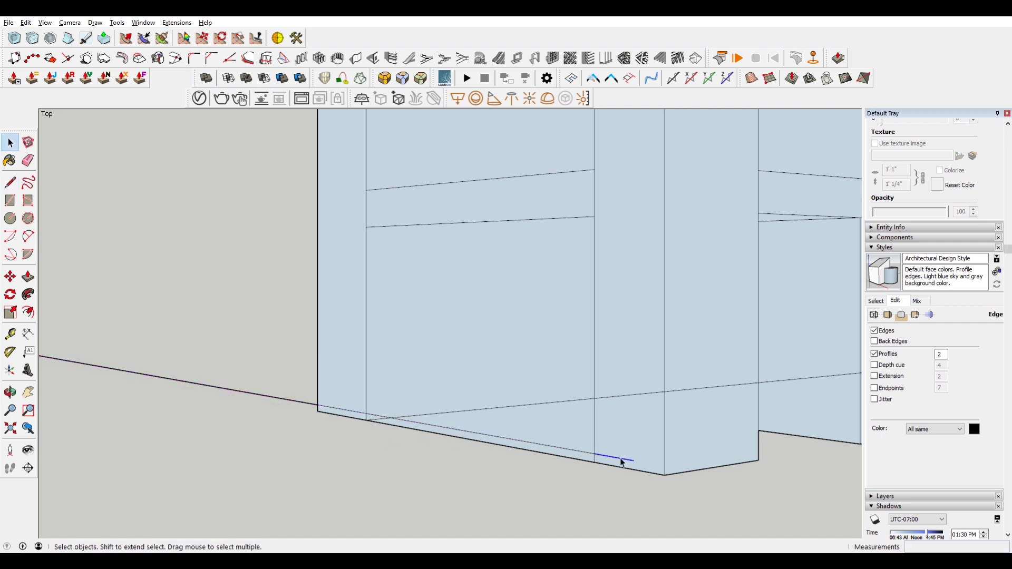
pyautogui.press('Delete')
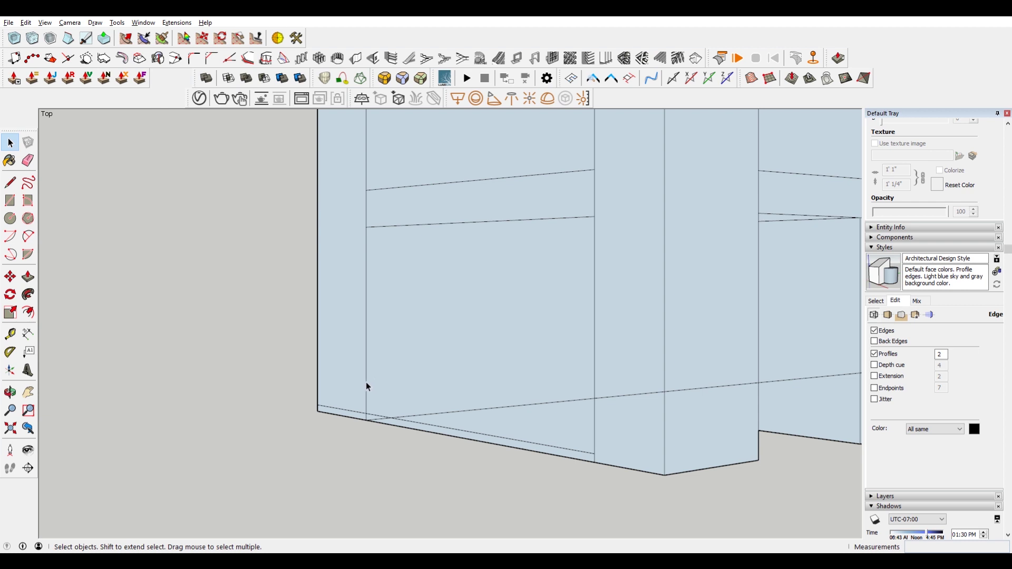
# Draw converging edges from the wall corners to the right and left vanishing points.
pyautogui.press('l')
pyautogui.click(390, 417)
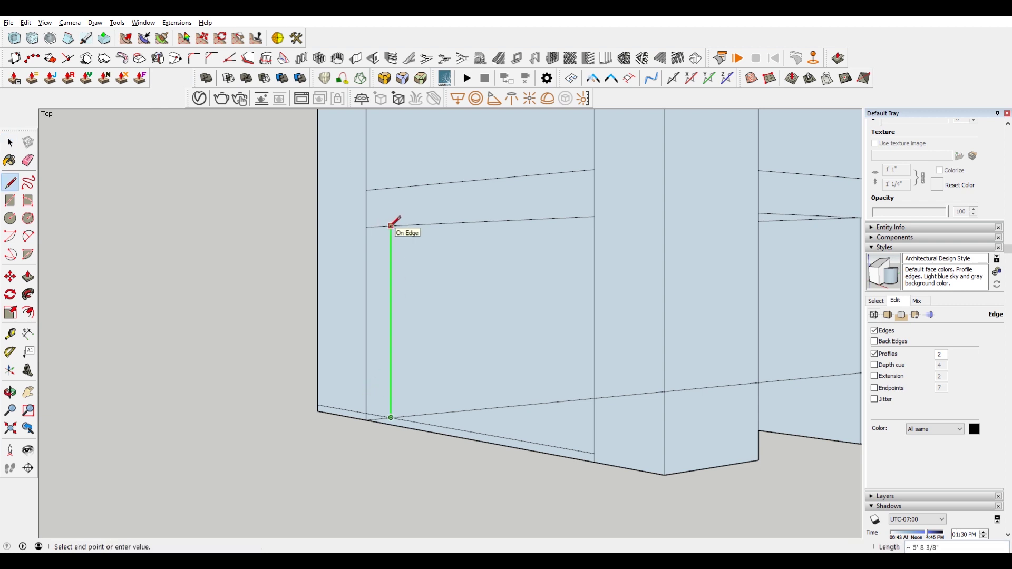
pyautogui.scroll(-3, 388, 272)
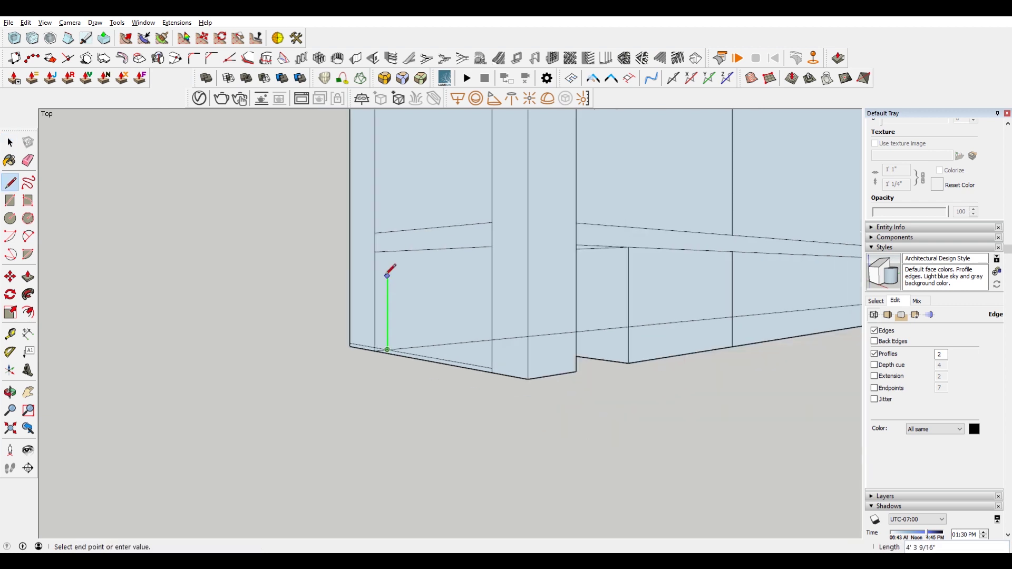
pyautogui.scroll(-2, 387, 242)
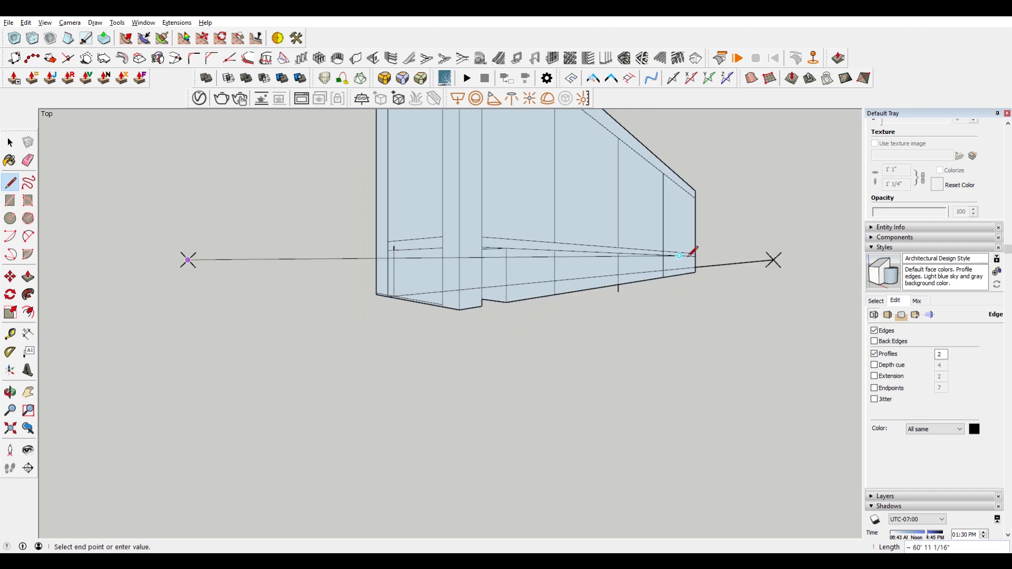
pyautogui.click(776, 258)
pyautogui.scroll(3, 359, 245)
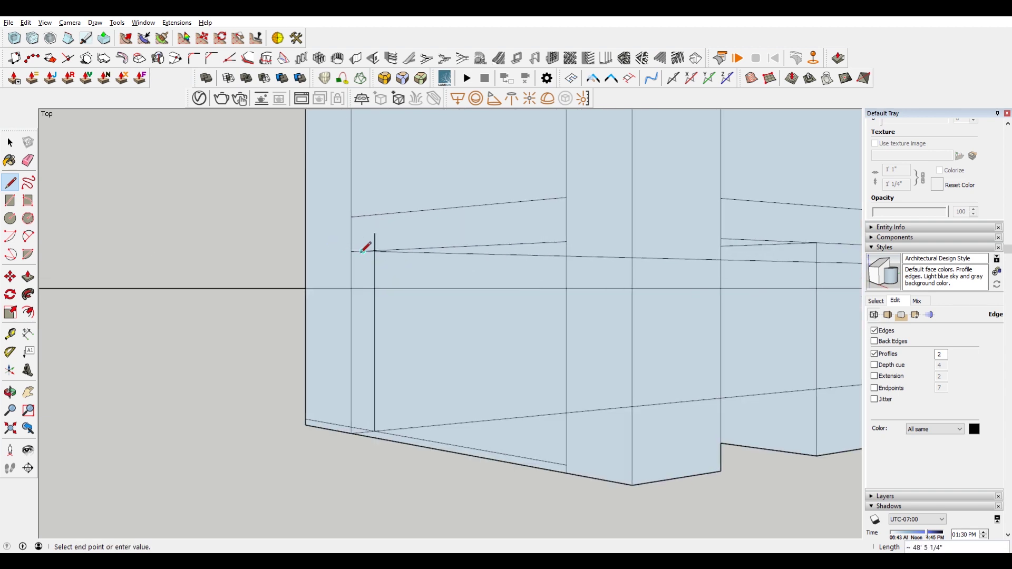
pyautogui.press('Escape')
pyautogui.click(346, 250)
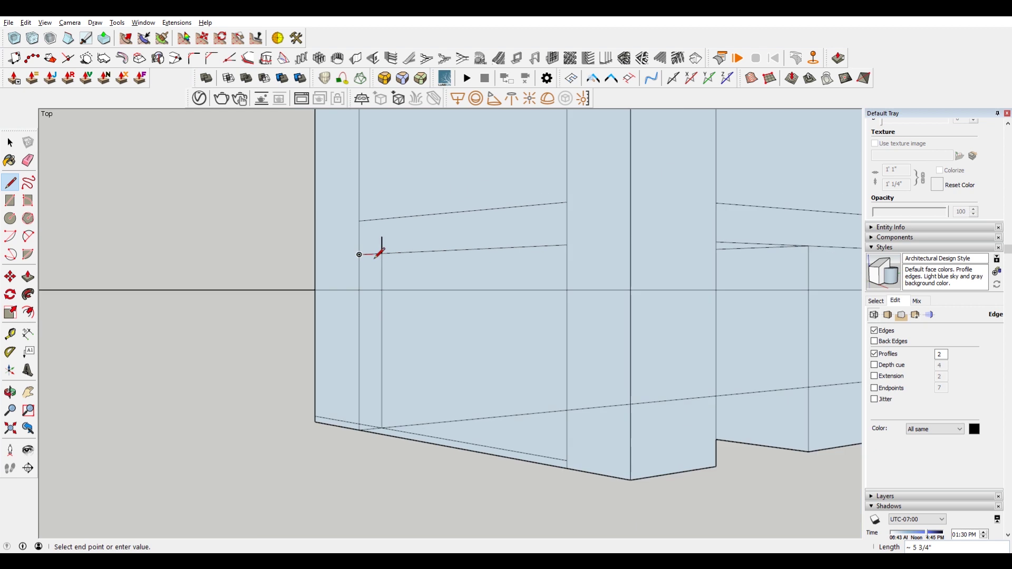
pyautogui.scroll(-3, 364, 250)
pyautogui.scroll(-2, 776, 271)
pyautogui.scroll(1, 791, 264)
pyautogui.scroll(2, 644, 278)
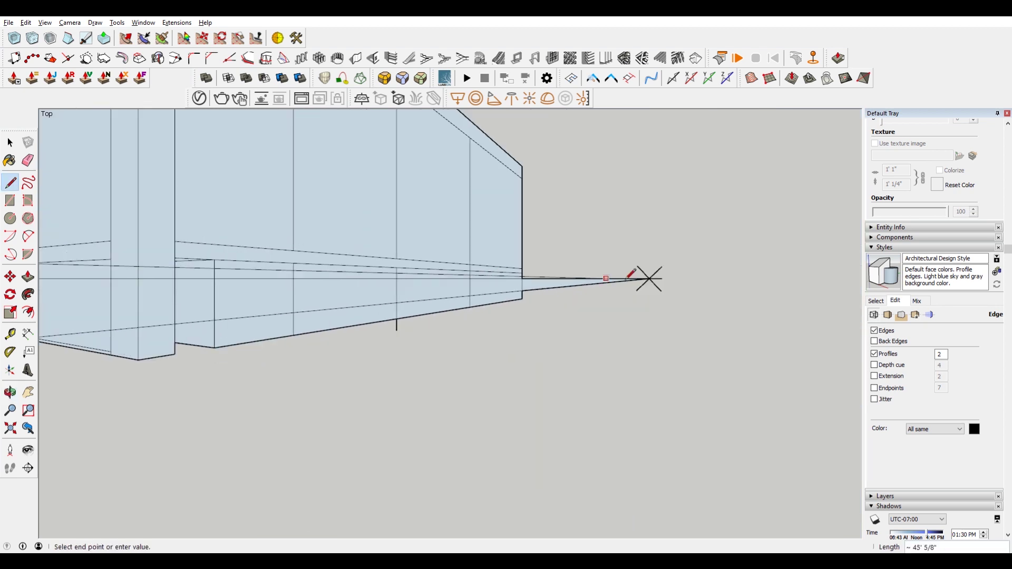
pyautogui.click(649, 279)
pyautogui.scroll(2, 524, 237)
pyautogui.scroll(2, 356, 254)
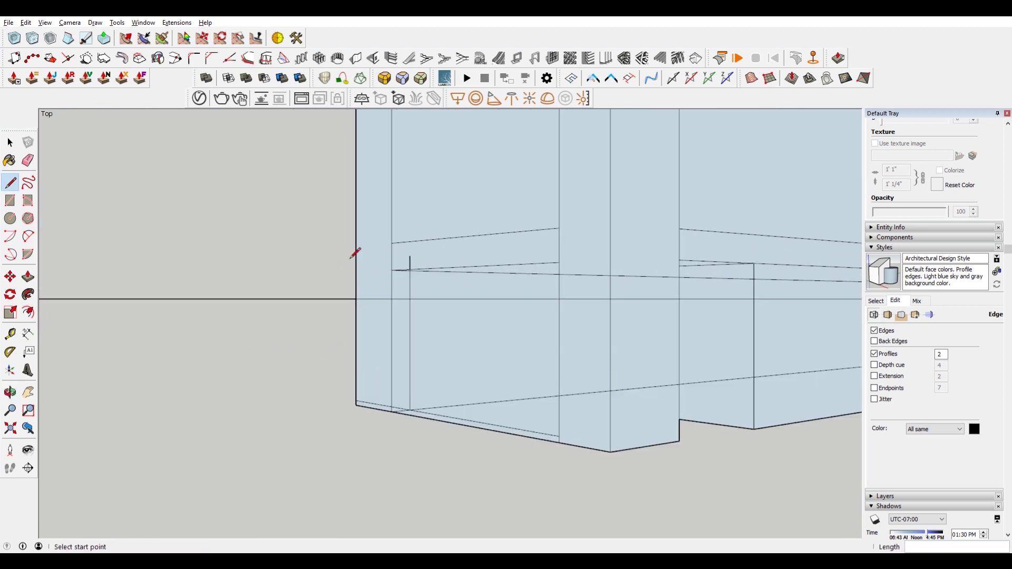
pyautogui.scroll(2, 383, 252)
pyautogui.scroll(1, 380, 257)
pyautogui.click(361, 272)
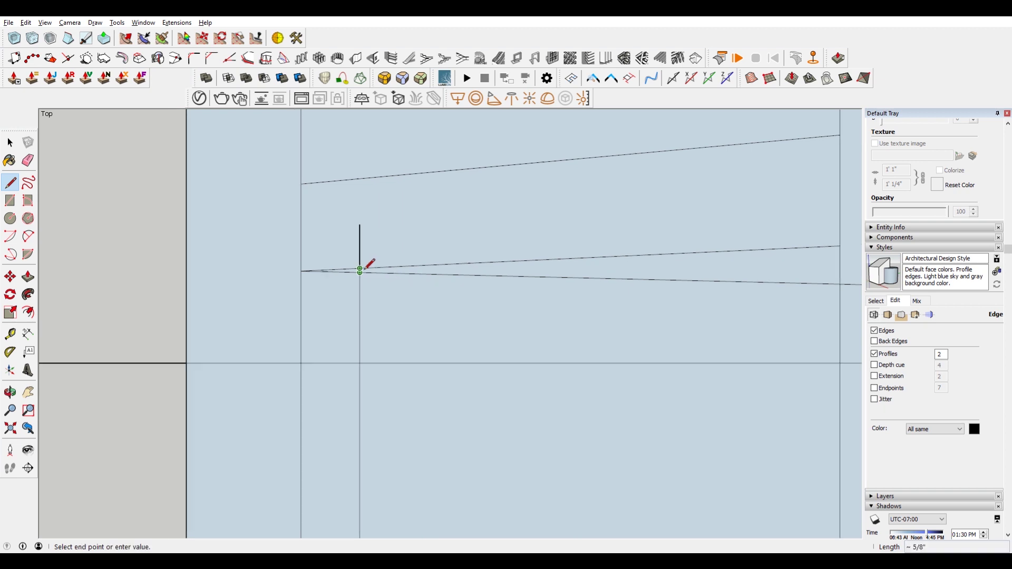
pyautogui.scroll(-3, 372, 261)
pyautogui.scroll(3, 169, 271)
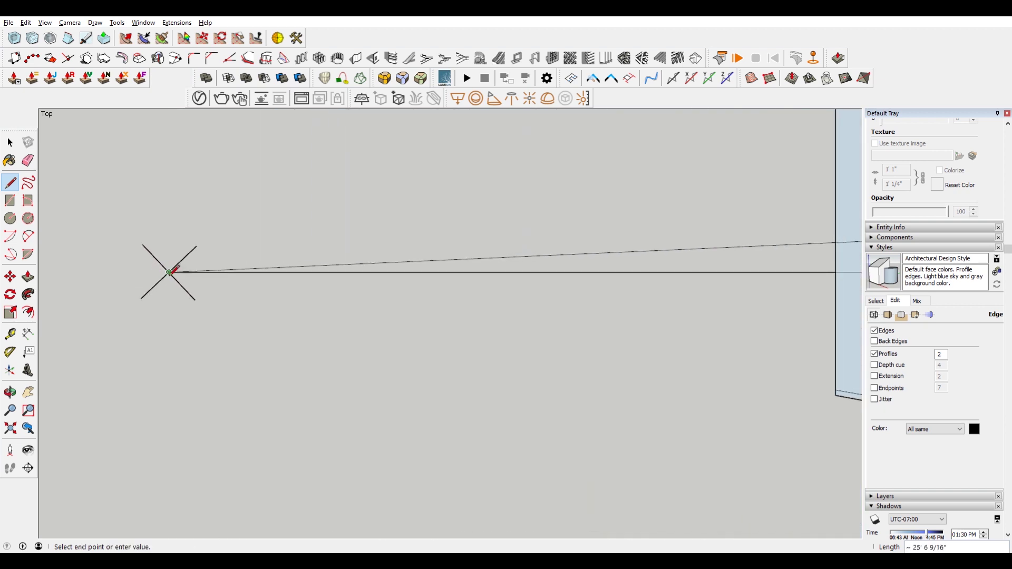
pyautogui.click(170, 271)
pyautogui.scroll(1, 703, 261)
pyautogui.scroll(2, 644, 243)
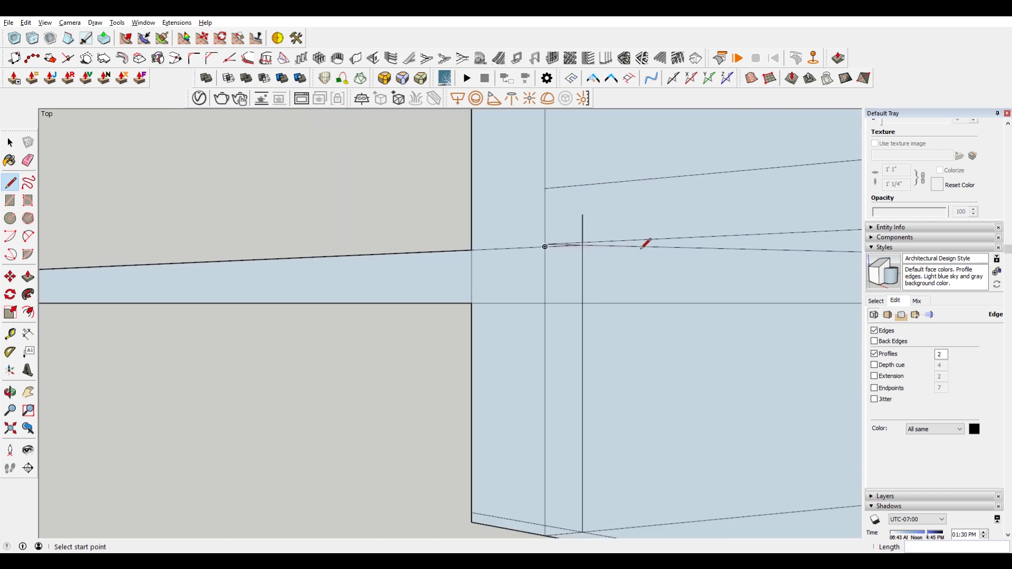
pyautogui.scroll(2, 573, 242)
pyautogui.click(567, 238)
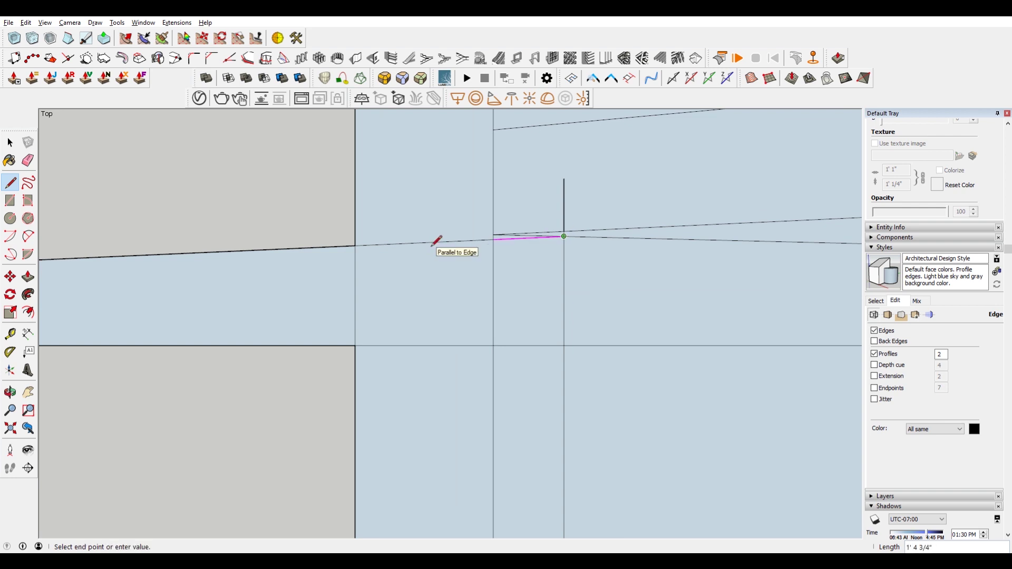
pyautogui.scroll(-2, 437, 241)
pyautogui.scroll(-1, 434, 241)
pyautogui.click(797, 227)
pyautogui.press('space')
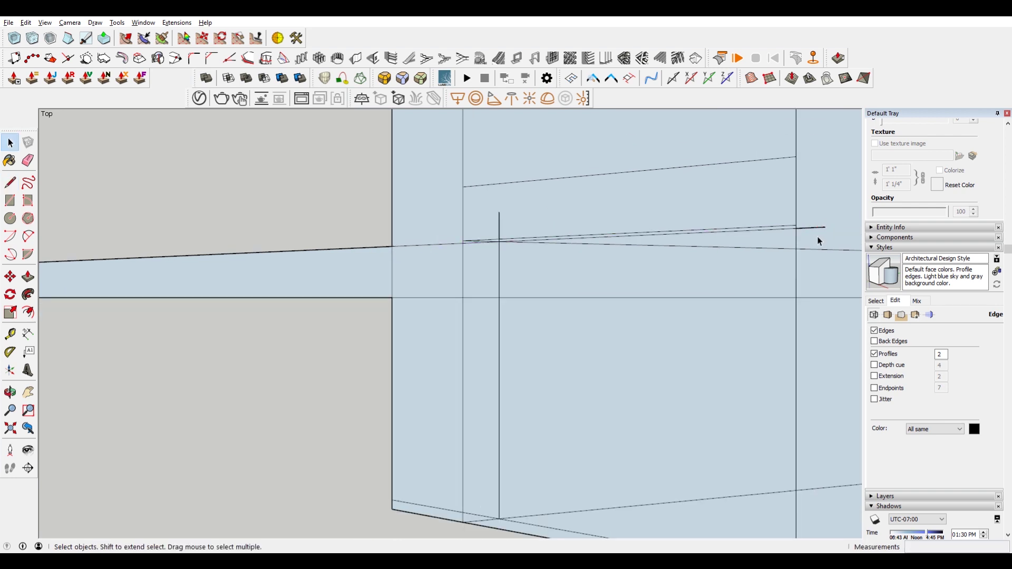
# Erase the leftover slanted, vertical and horizontal stray edges, then view the model from below.
pyautogui.press('e')
pyautogui.scroll(2, 491, 223)
pyautogui.scroll(2, 473, 231)
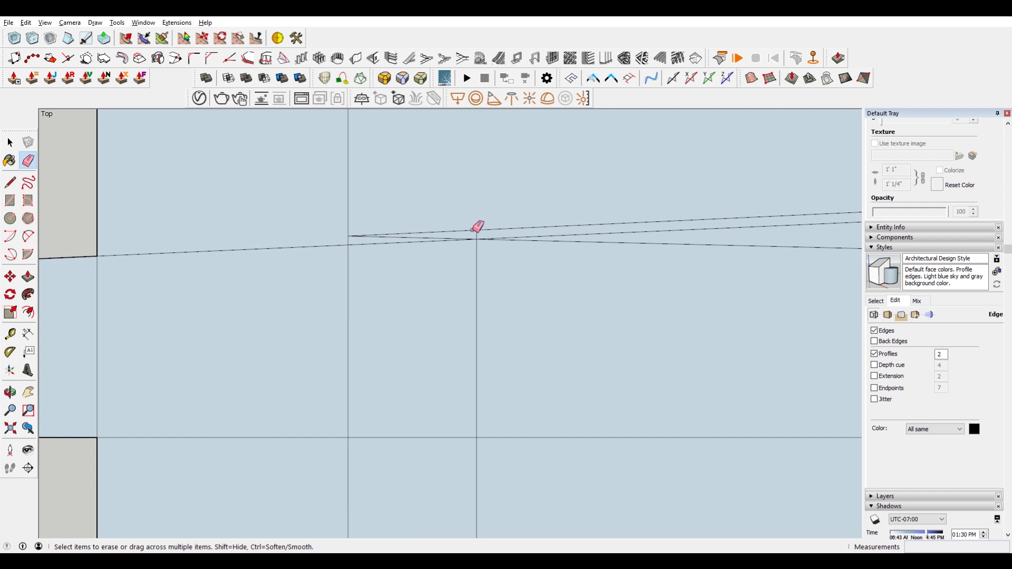
pyautogui.click(379, 240)
pyautogui.click(476, 275)
pyautogui.scroll(-1, 497, 278)
pyautogui.scroll(-1, 498, 275)
pyautogui.click(620, 254)
pyautogui.scroll(-1, 556, 277)
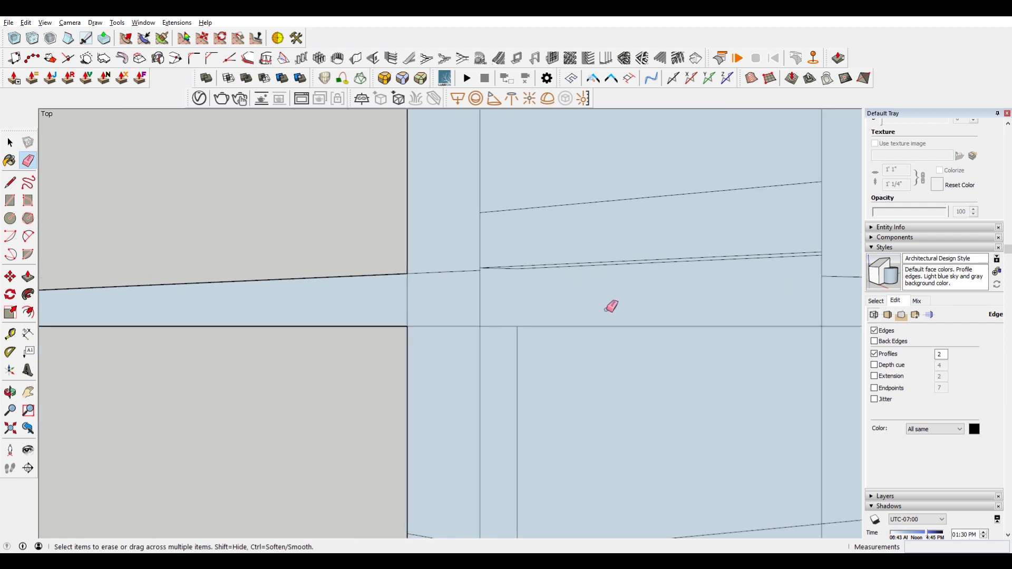
pyautogui.scroll(-1, 610, 303)
pyautogui.click(563, 316)
pyautogui.scroll(2, 542, 299)
pyautogui.scroll(-1, 443, 262)
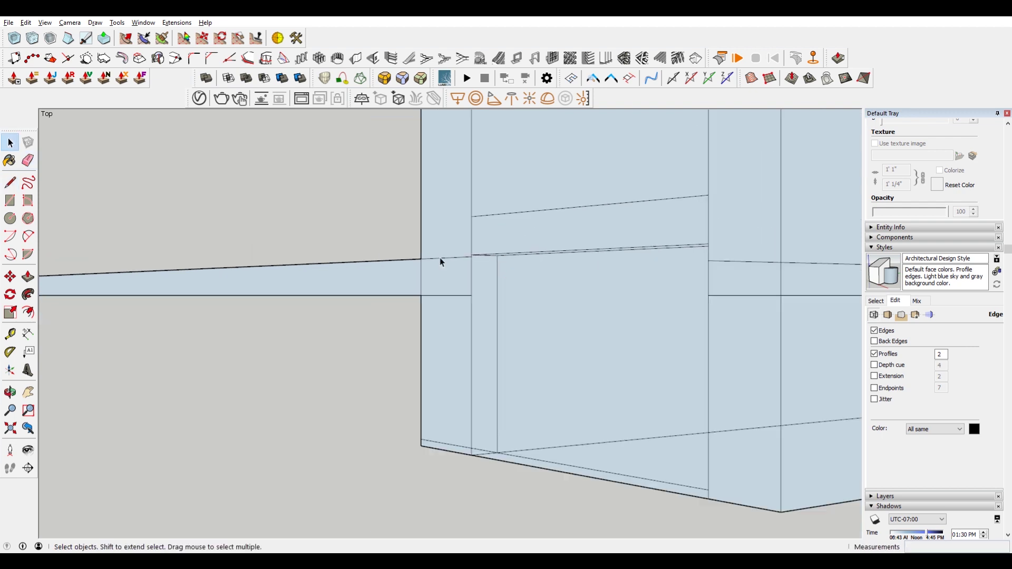
pyautogui.scroll(-1, 660, 389)
pyautogui.scroll(-1, 475, 324)
pyautogui.click(402, 323)
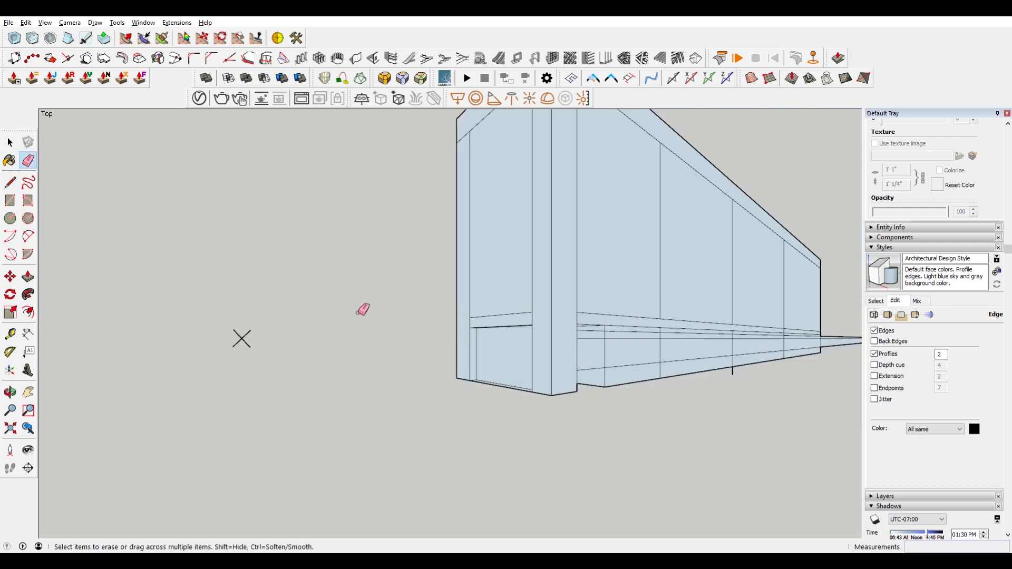
pyautogui.scroll(2, 504, 326)
pyautogui.scroll(-1, 391, 312)
pyautogui.scroll(-1, 377, 357)
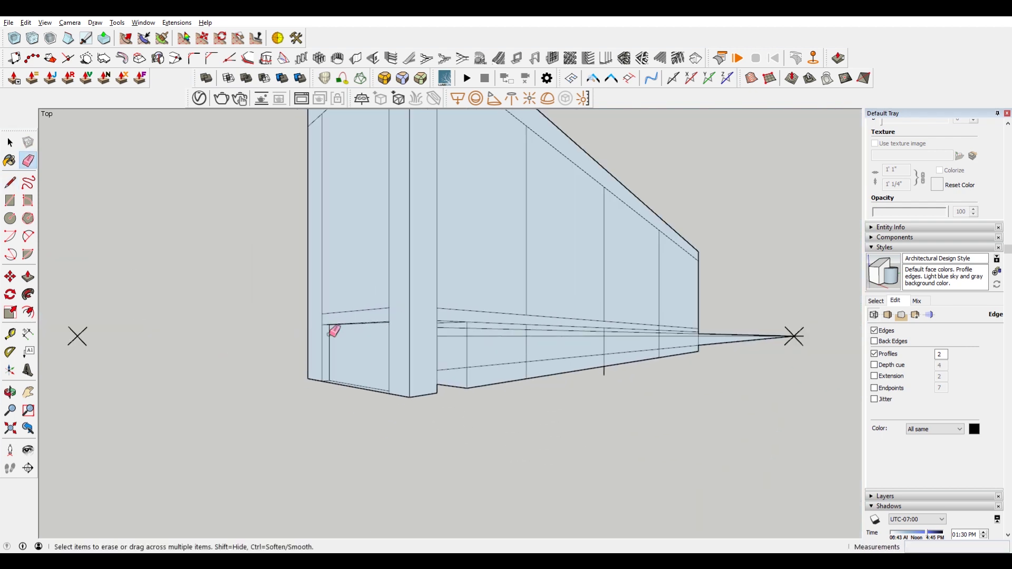
pyautogui.scroll(1, 430, 349)
pyautogui.moveTo(470, 351)
pyautogui.mouseDown(button='middle')
pyautogui.moveTo(414, 243)
pyautogui.moveTo(427, 350)
pyautogui.moveTo(414, 130)
pyautogui.moveTo(406, 276)
pyautogui.moveTo(369, 276)
pyautogui.moveTo(380, 278)
pyautogui.mouseUp(button='middle')
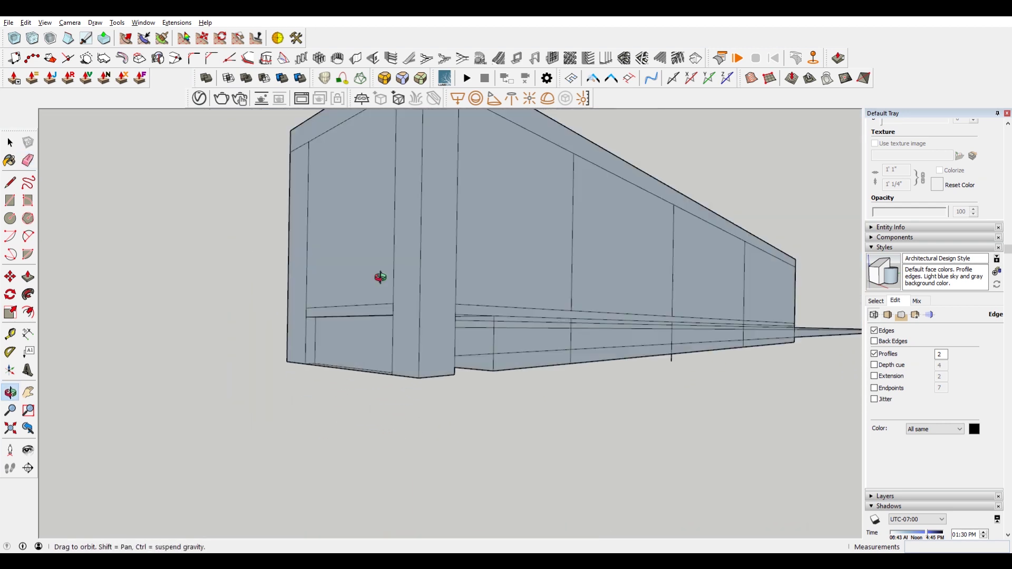
pyautogui.press('e')
# Switch to the Top standard view and erase the edge between the two wall sections.
pyautogui.click(123, 25)
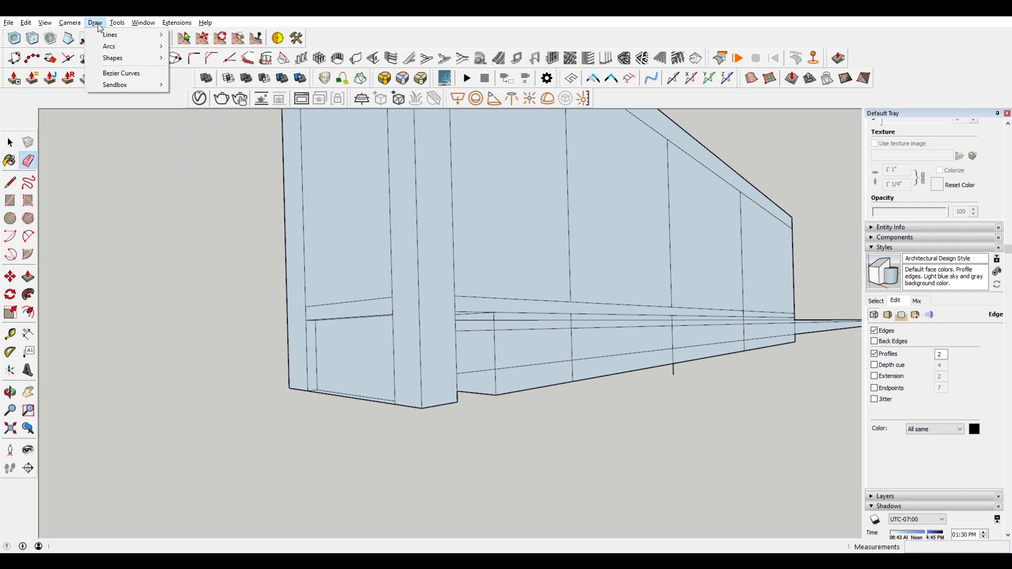
pyautogui.moveTo(95, 58)
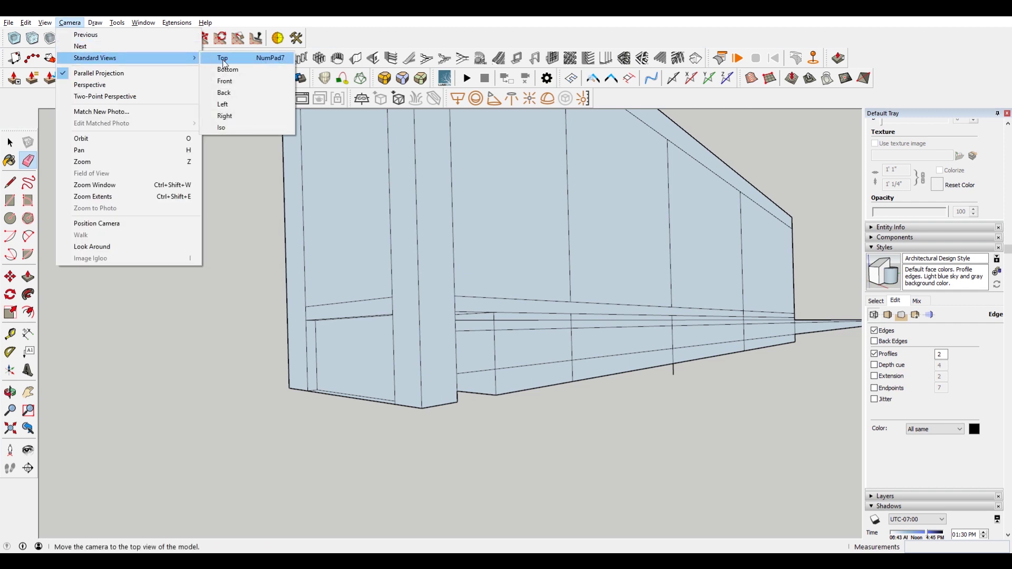
pyautogui.click(222, 58)
pyautogui.scroll(-3, 460, 280)
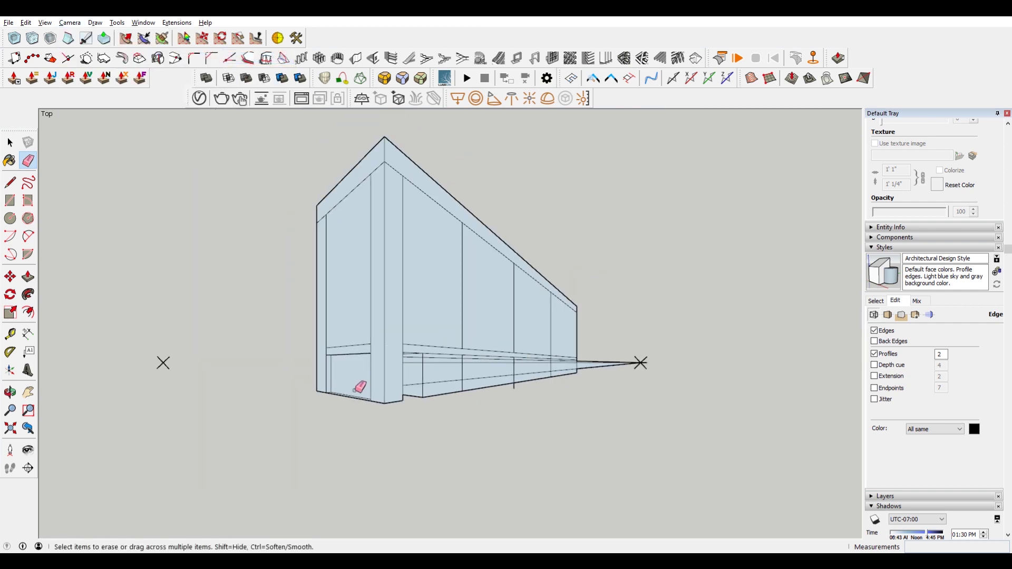
pyautogui.scroll(3, 358, 388)
pyautogui.scroll(2, 407, 388)
pyautogui.moveTo(405, 268); pyautogui.dragTo(406, 409)
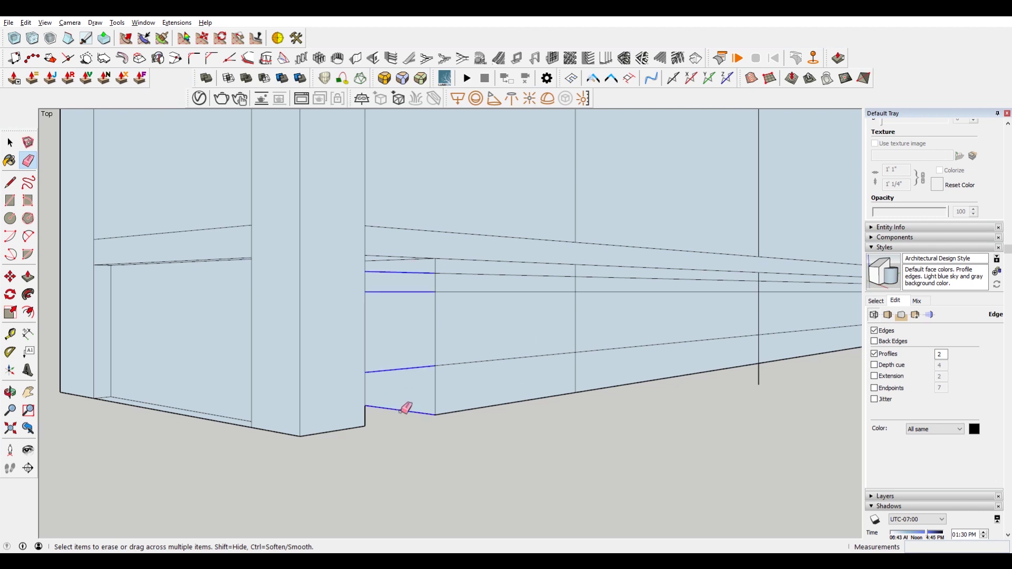
pyautogui.hotkey('ctrl', 'z')
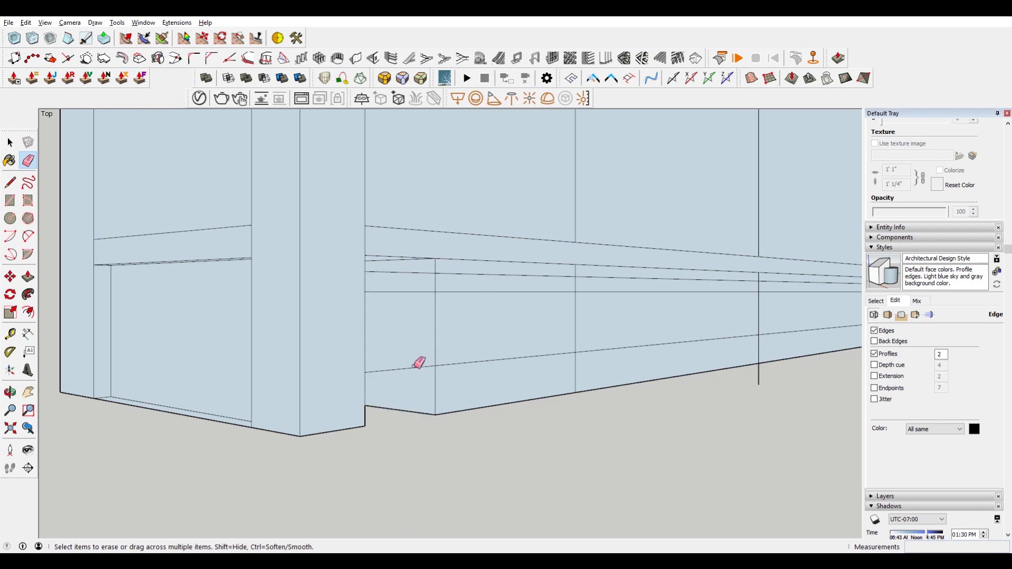
pyautogui.click(416, 369)
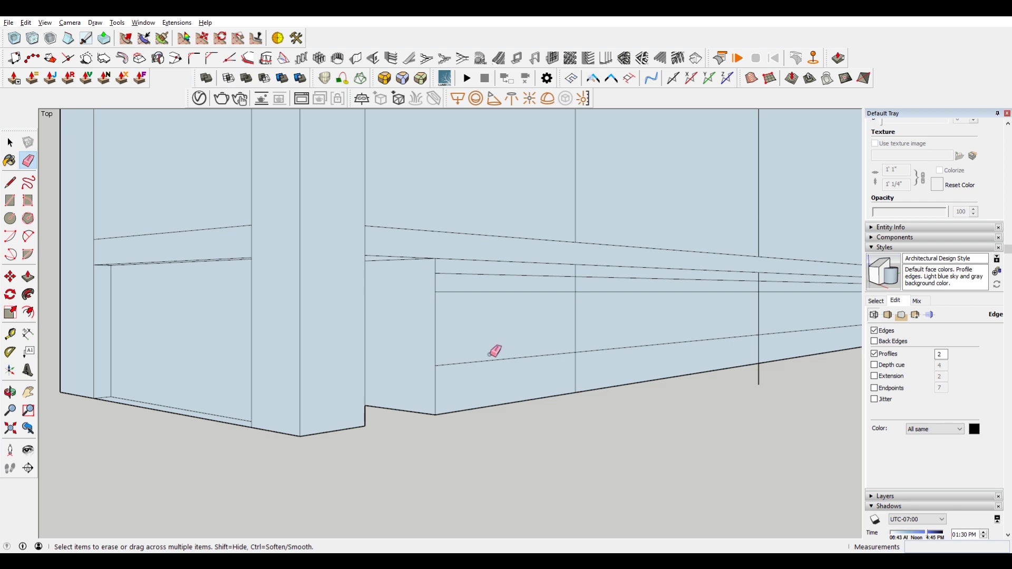
pyautogui.scroll(-3, 504, 342)
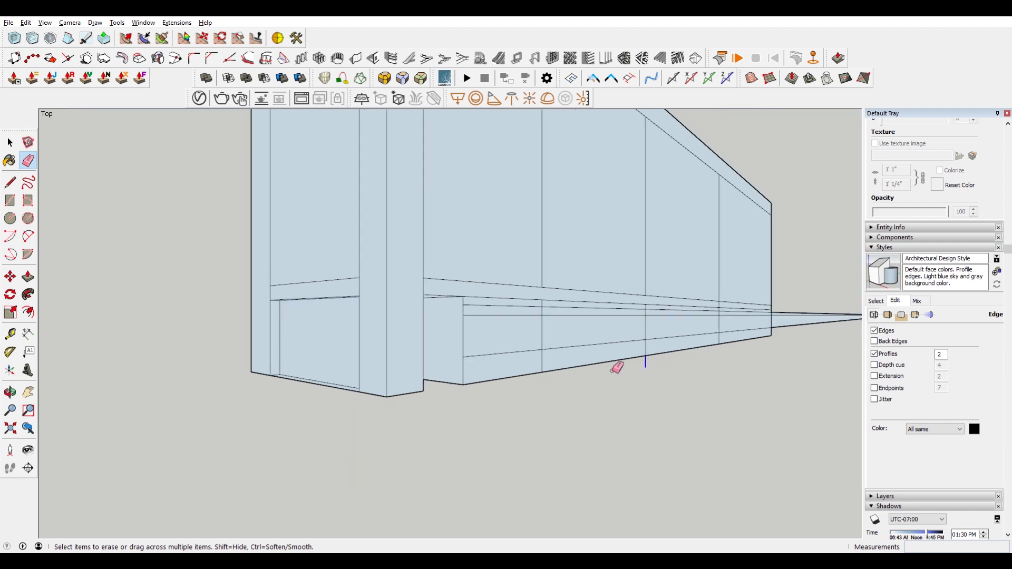
# Erase the lines converging on the right marker and the remaining stray edges on the lower section.
pyautogui.keyDown('shift'); pyautogui.moveTo(764, 332); pyautogui.dragTo(601, 342, button='middle'); pyautogui.keyUp('shift')
pyautogui.moveTo(685, 351); pyautogui.dragTo(619, 323)
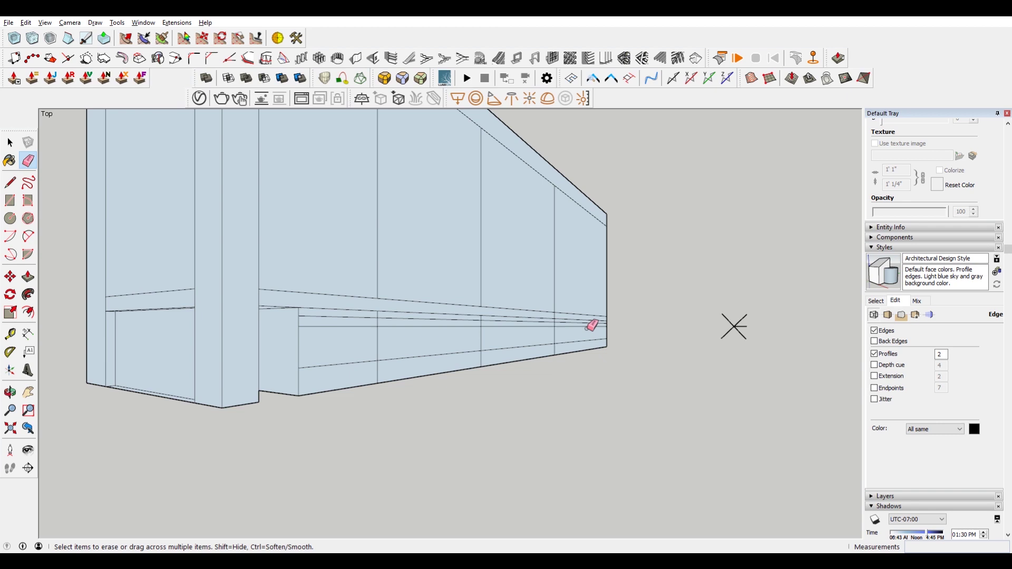
pyautogui.press('space')
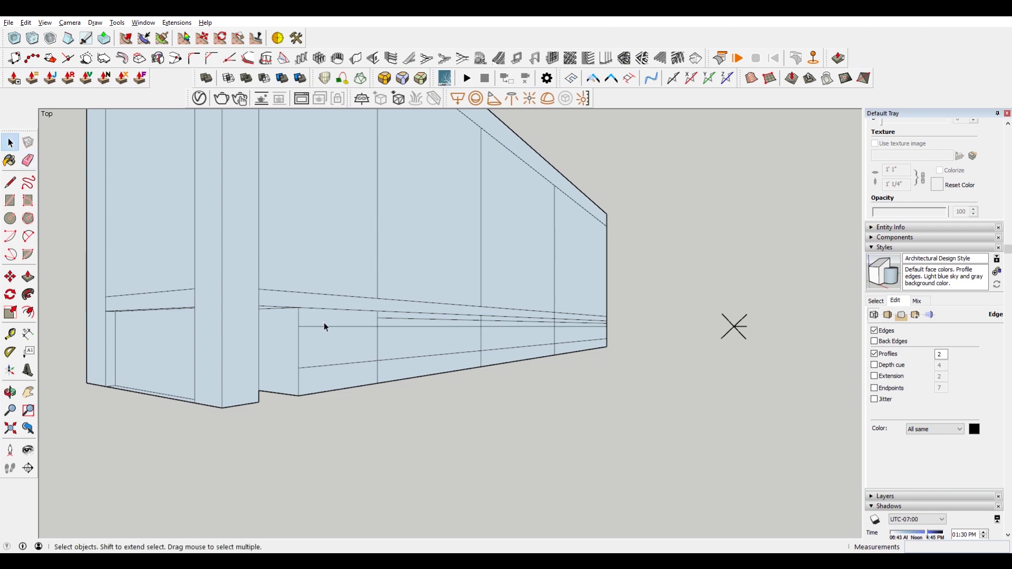
pyautogui.click(329, 325)
pyautogui.press('Delete')
pyautogui.scroll(3, 146, 402)
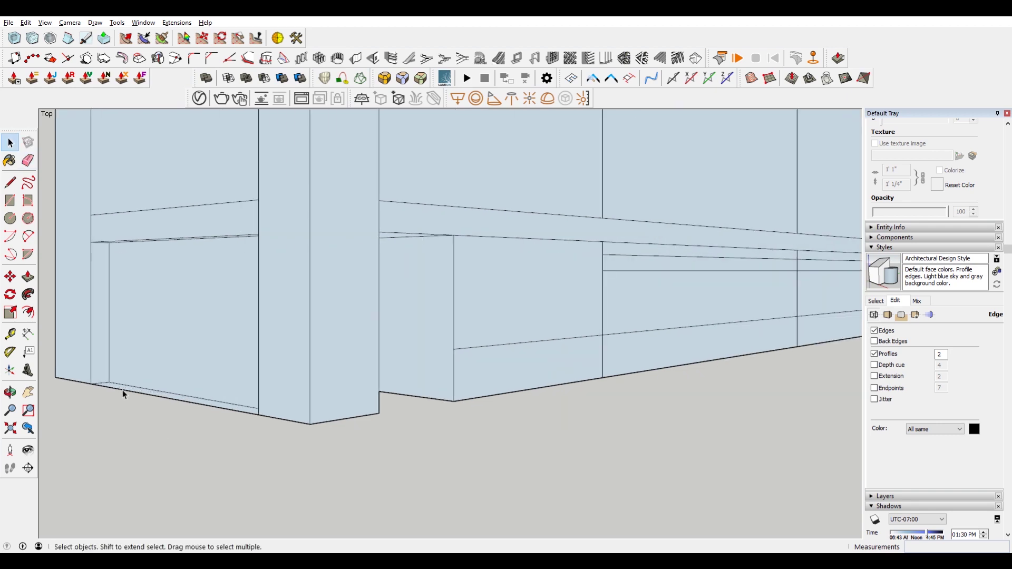
pyautogui.scroll(2, 123, 390)
pyautogui.press('e')
pyautogui.scroll(-2, 141, 388)
pyautogui.moveTo(140, 391)
pyautogui.mouseDown(button='middle')
pyautogui.moveTo(368, 403)
pyautogui.moveTo(323, 250)
pyautogui.mouseUp(button='middle')
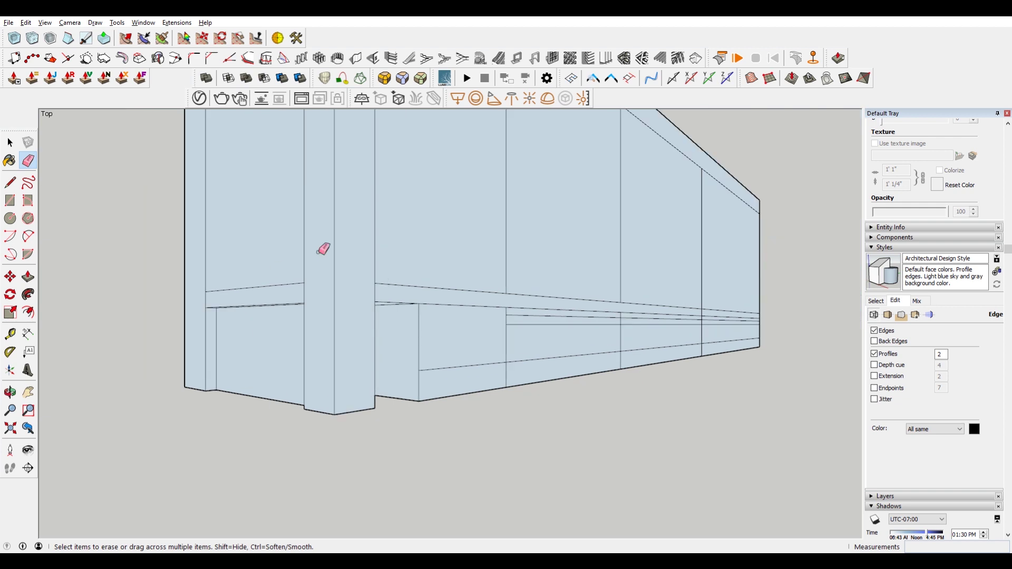
pyautogui.moveTo(469, 368); pyautogui.dragTo(520, 354)
pyautogui.click(568, 313)
pyautogui.scroll(-3, 743, 404)
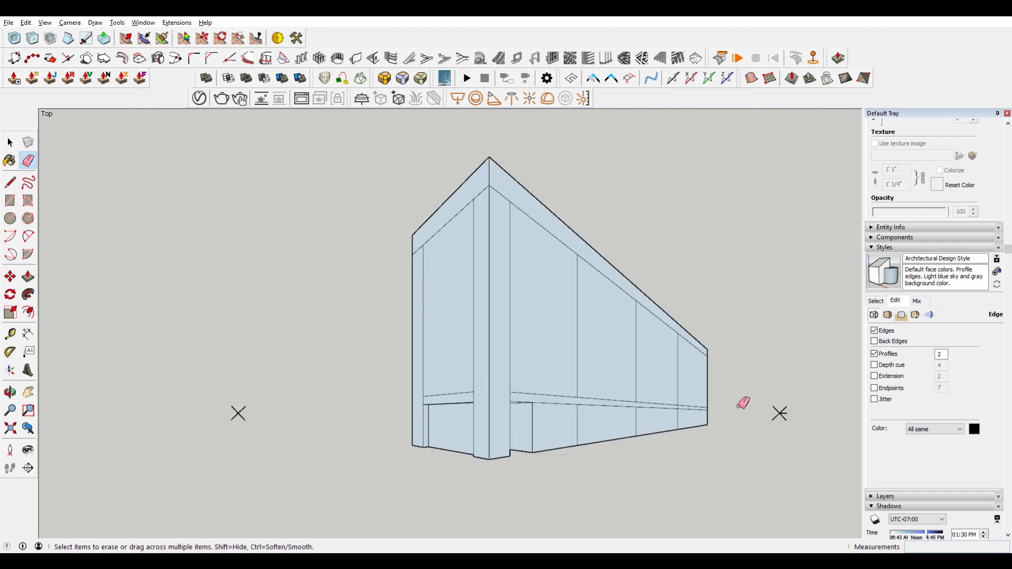
pyautogui.keyDown('shift'); pyautogui.moveTo(744, 404); pyautogui.dragTo(695, 394, button='middle'); pyautogui.keyUp('shift')
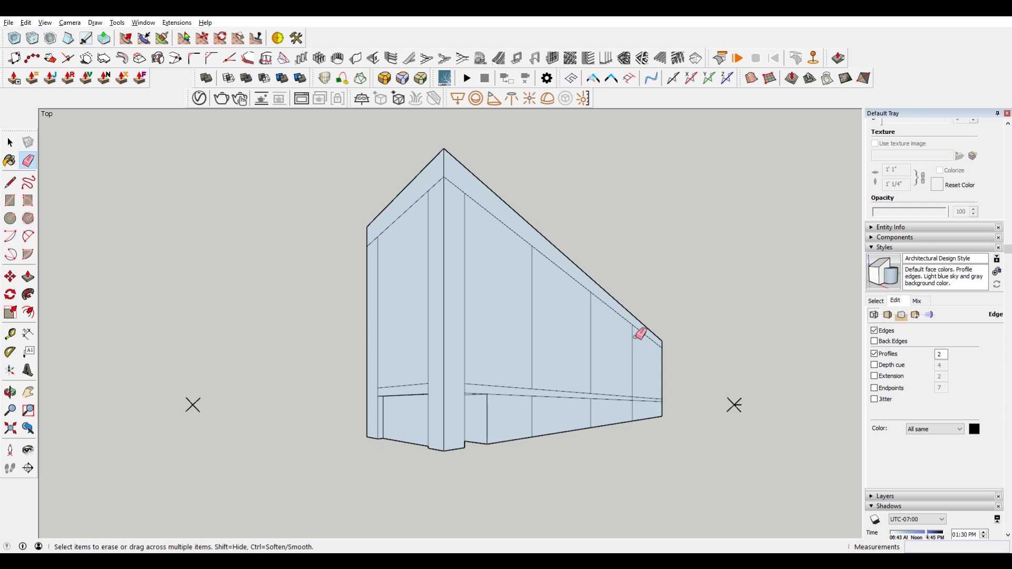
pyautogui.scroll(-3, 656, 330)
# Copy the left vanishing-point X marker to a spot below the horizon line.
pyautogui.keyDown('shift'); pyautogui.moveTo(697, 330); pyautogui.dragTo(401, 312, button='middle'); pyautogui.keyUp('shift')
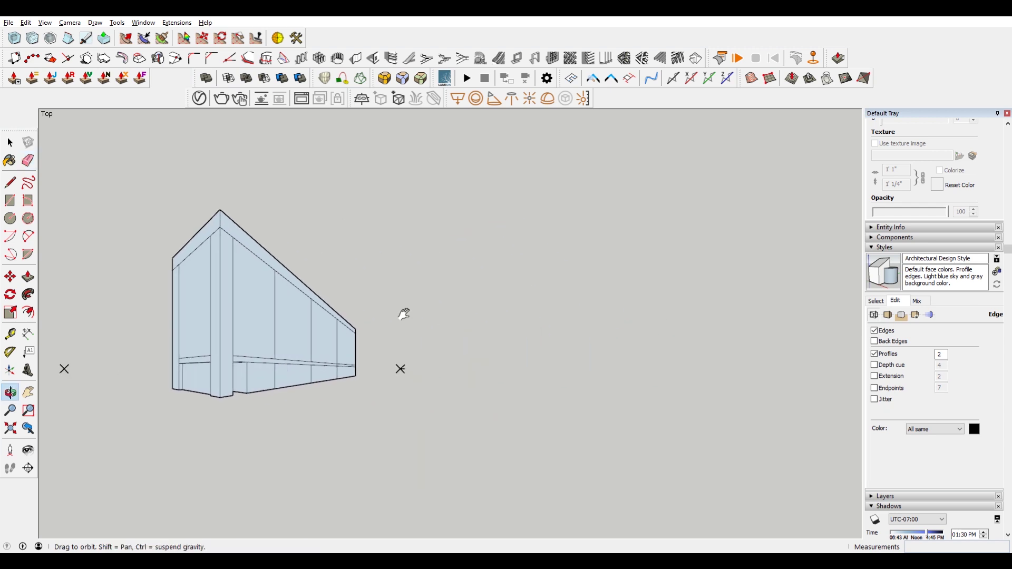
pyautogui.scroll(-3, 391, 303)
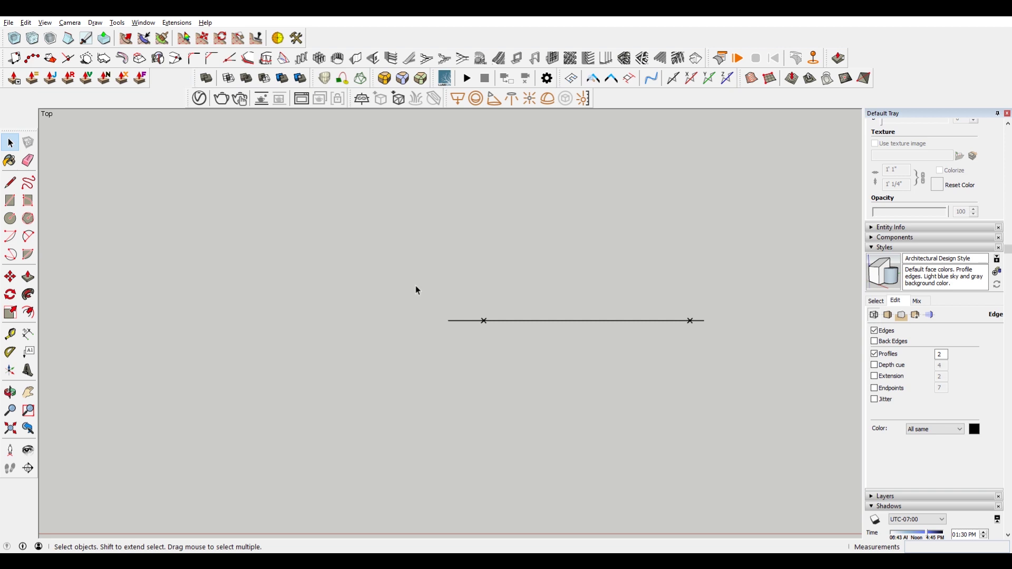
pyautogui.moveTo(448, 270); pyautogui.dragTo(518, 355)
pyautogui.press('m')
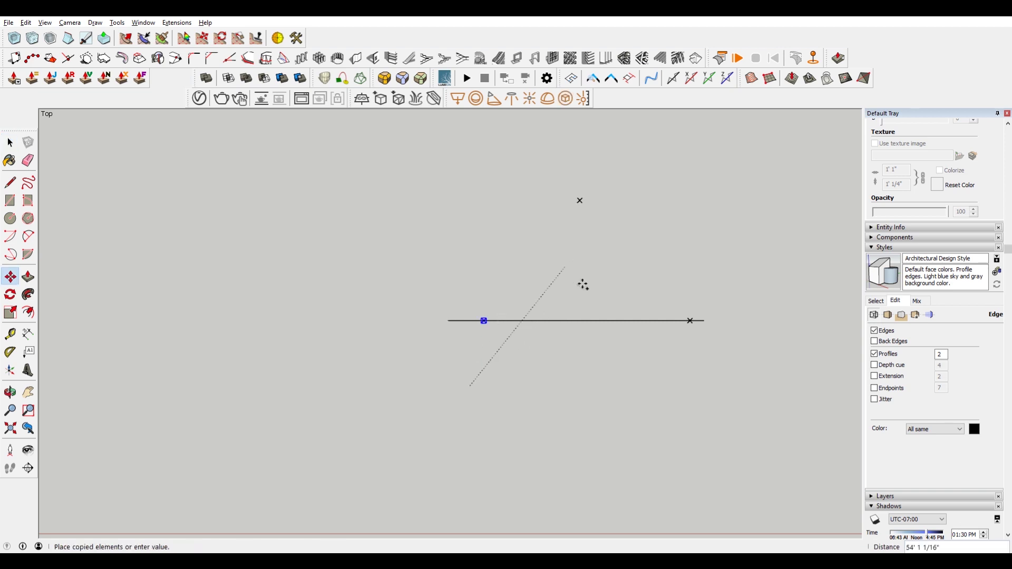
pyautogui.click(572, 494)
pyautogui.hotkey('ctrl', 't')
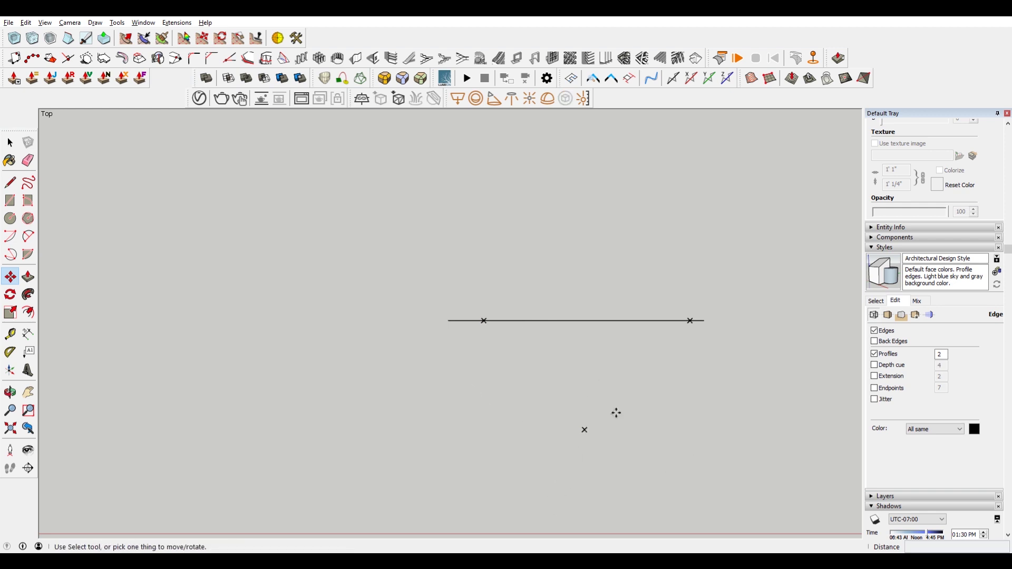
pyautogui.press('space')
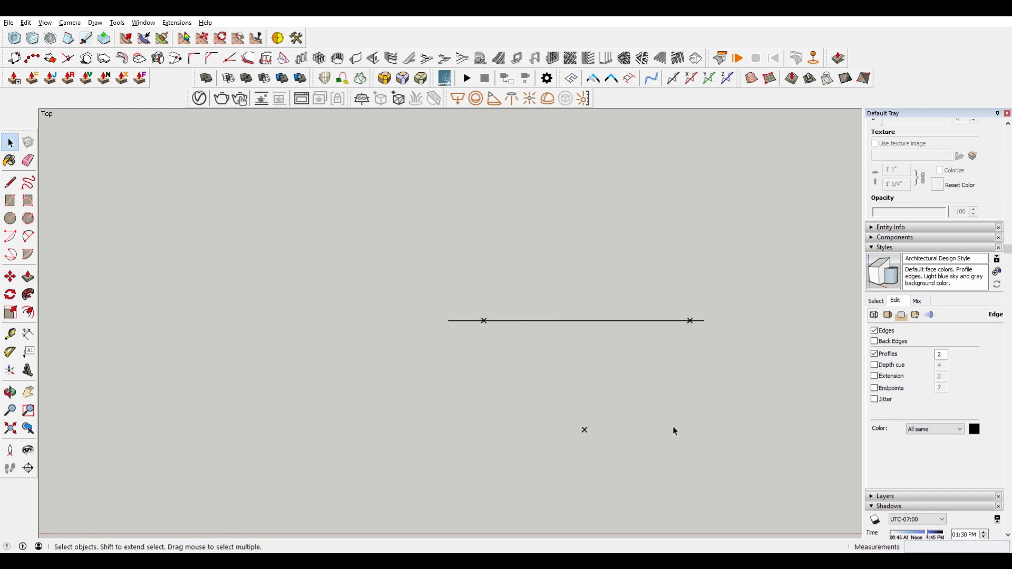
# Draw a vertical line from the horizon centre to the lower vanishing point.
pyautogui.press('l')
pyautogui.scroll(1, 592, 416)
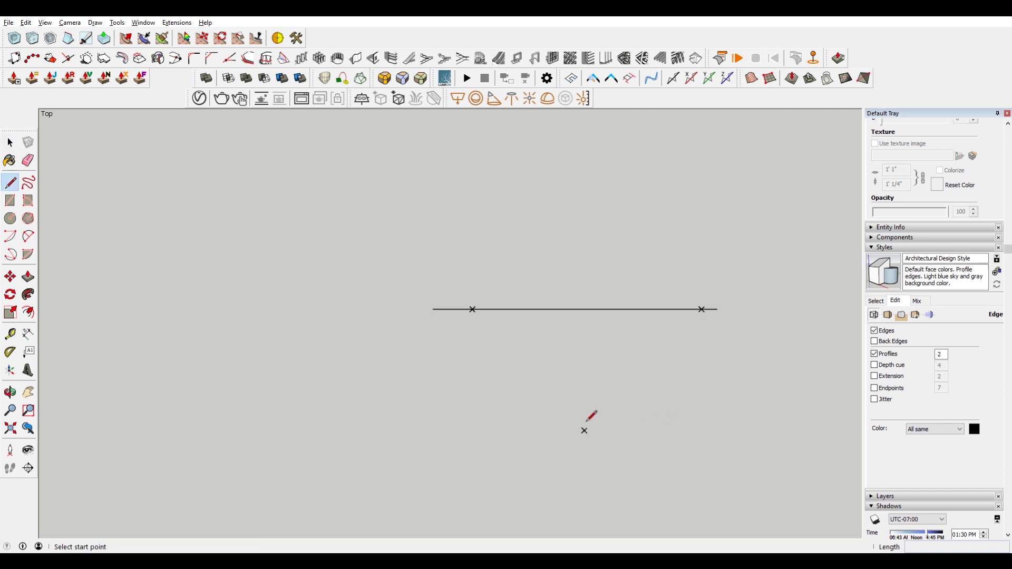
pyautogui.scroll(1, 584, 433)
pyautogui.click(586, 432)
pyautogui.scroll(-1, 585, 432)
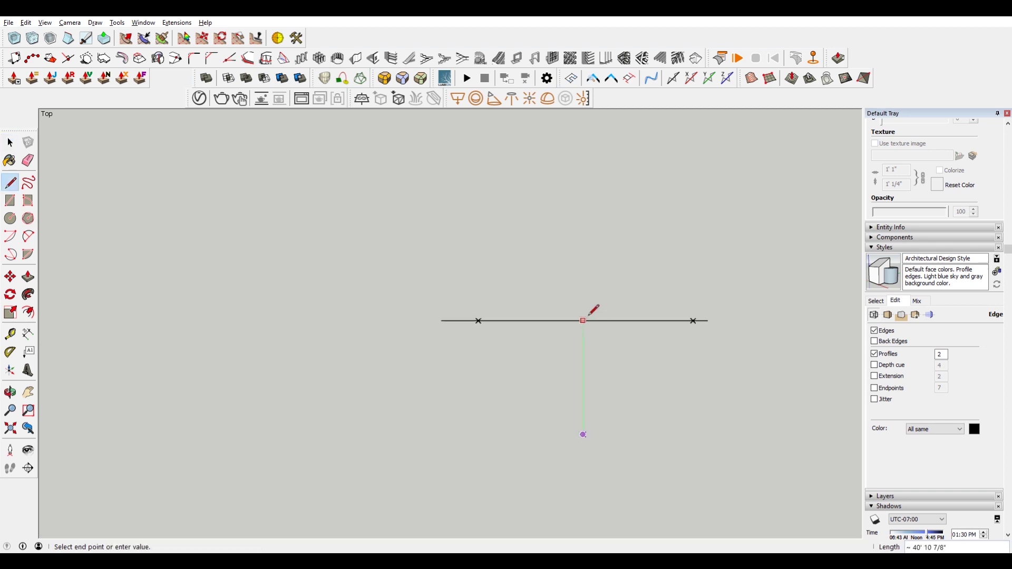
pyautogui.click(583, 271)
pyautogui.press('Escape')
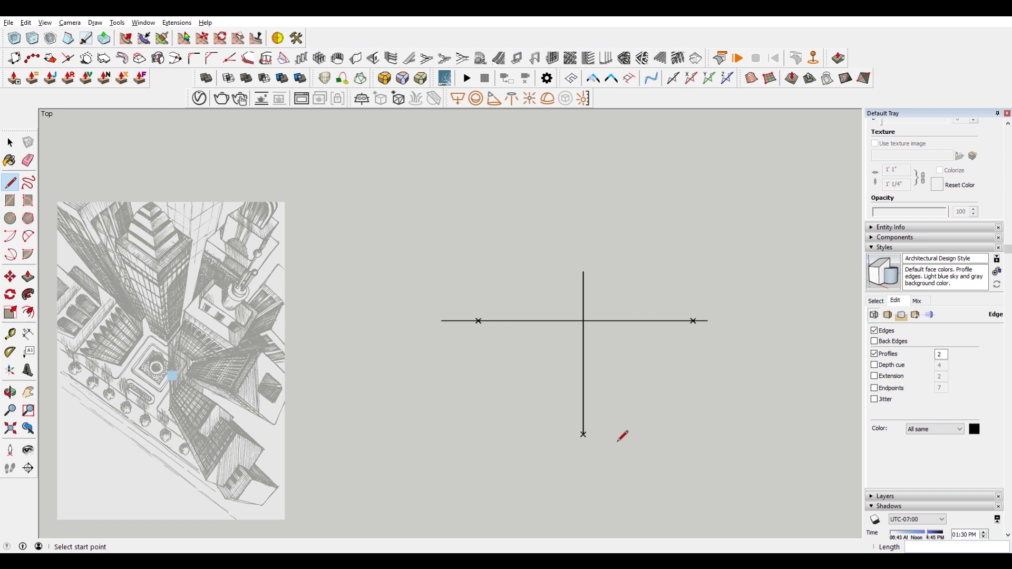
pyautogui.scroll(1, 624, 434)
pyautogui.keyDown('shift'); pyautogui.moveTo(612, 436); pyautogui.dragTo(549, 415, button='middle'); pyautogui.keyUp('shift')
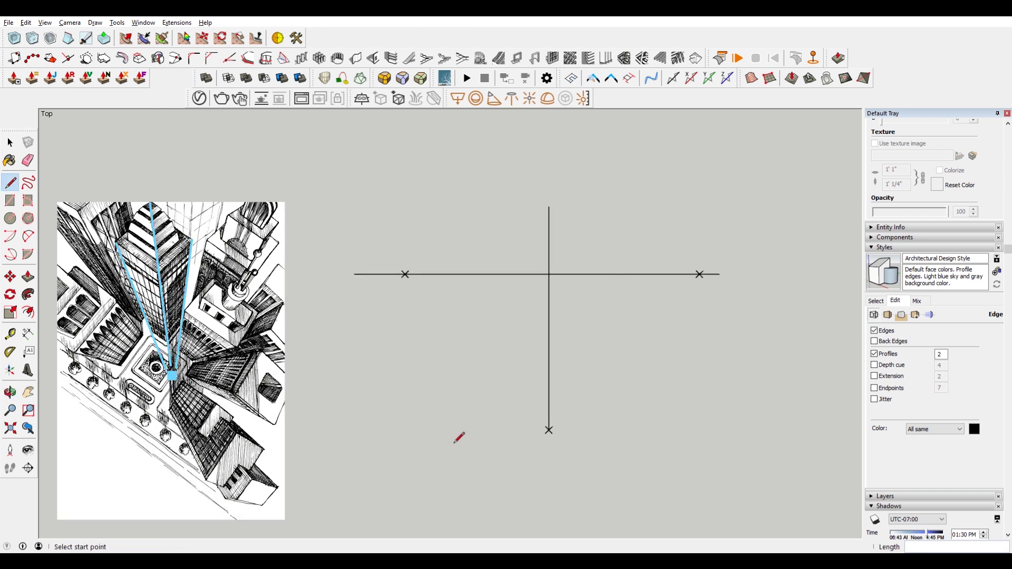
pyautogui.scroll(1, 649, 372)
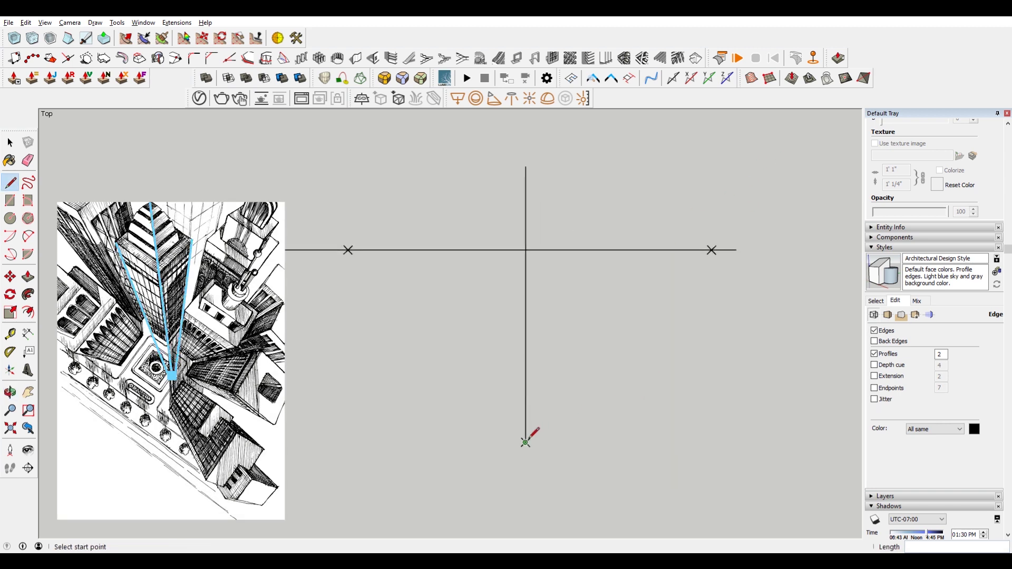
# Connect the lower point, the right vanishing point and the horizon with converging lines.
pyautogui.click(526, 442)
pyautogui.click(711, 250)
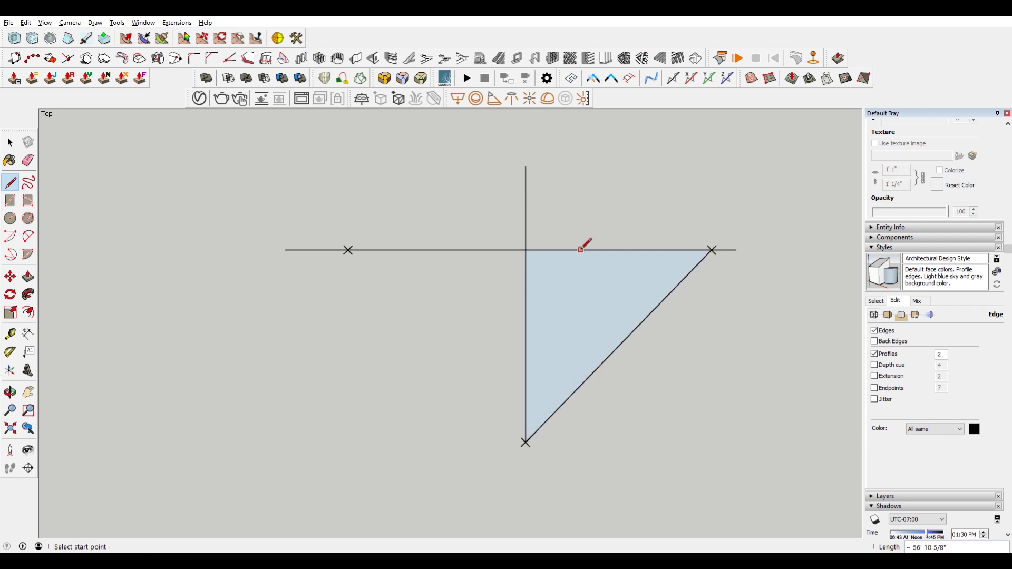
pyautogui.click(580, 250)
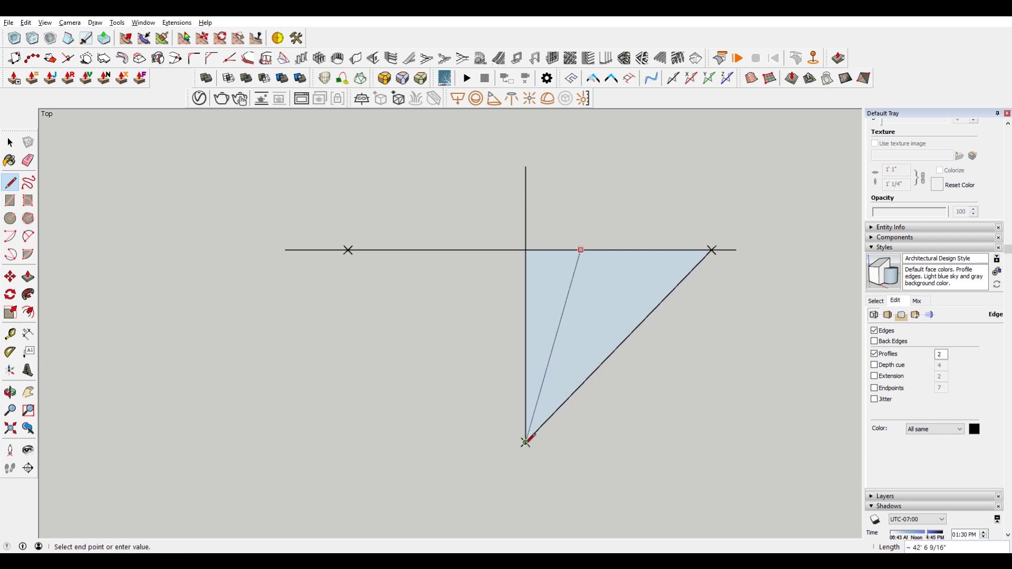
pyautogui.click(526, 442)
pyautogui.scroll(2, 535, 366)
pyautogui.click(526, 378)
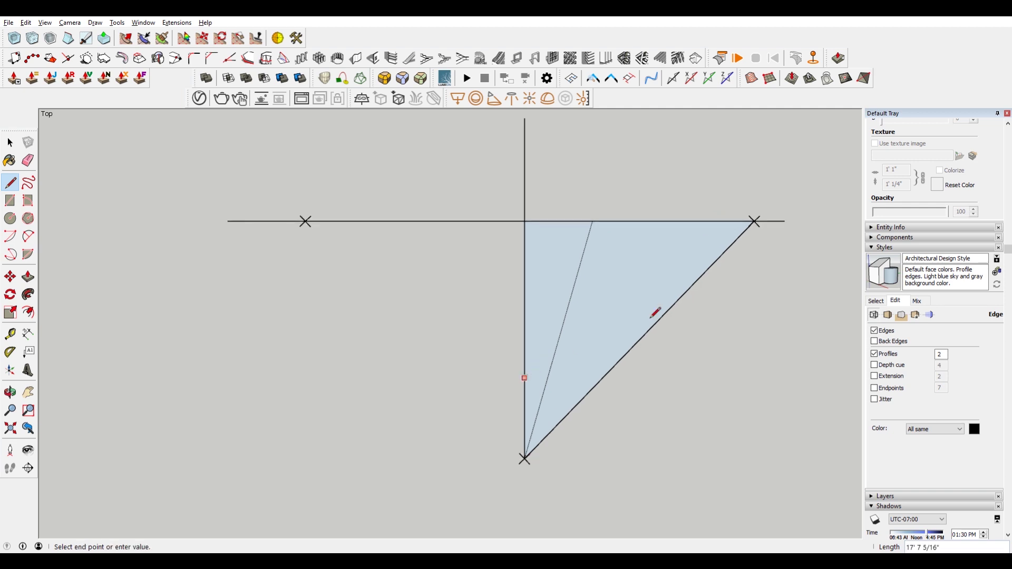
pyautogui.click(754, 219)
# Erase overshoots, then draw the base edge to the left point and the left wall to the lower point.
pyautogui.press('e')
pyautogui.moveTo(573, 366); pyautogui.dragTo(523, 402)
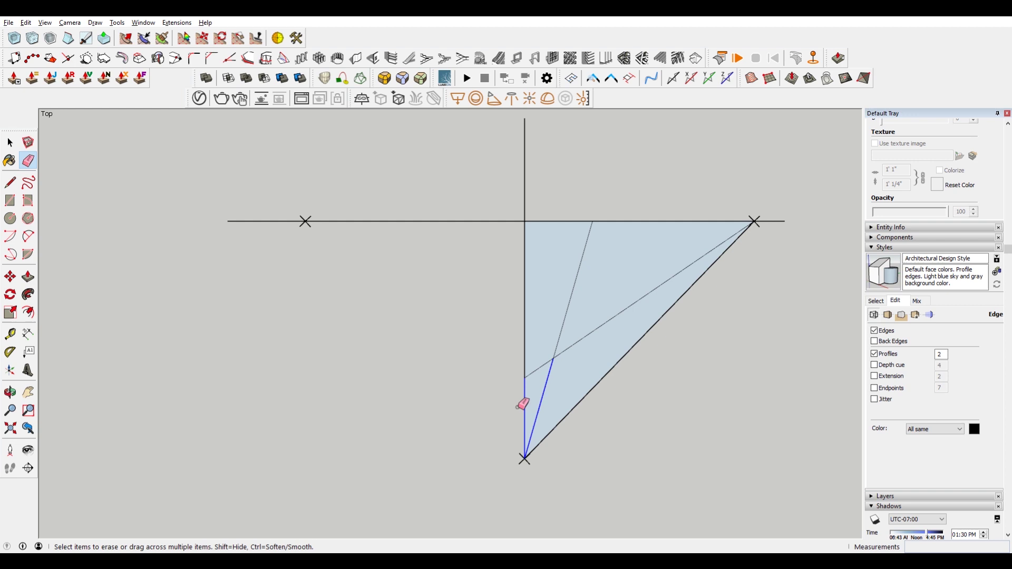
pyautogui.moveTo(627, 259); pyautogui.dragTo(599, 409)
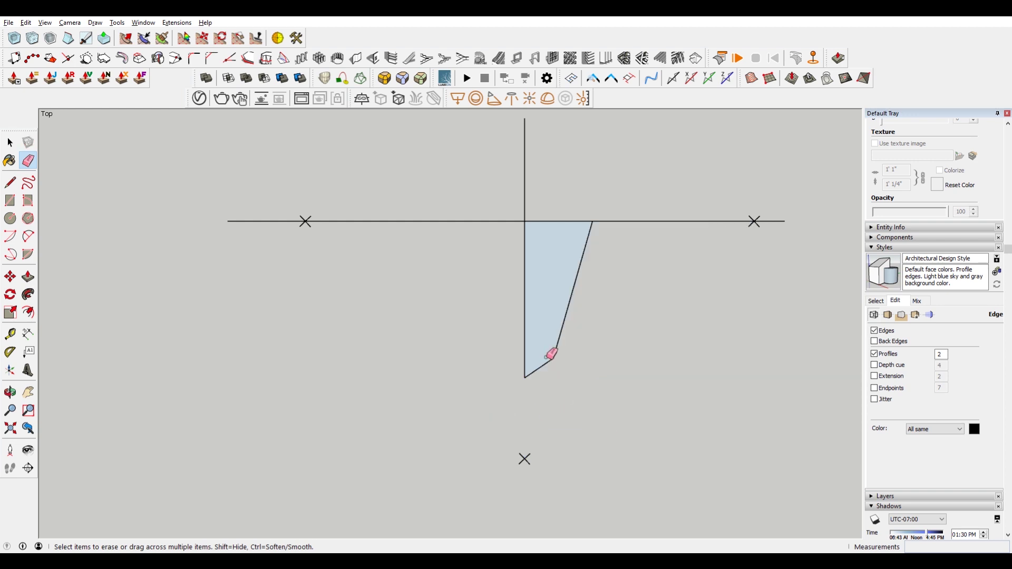
pyautogui.press('l')
pyautogui.click(524, 378)
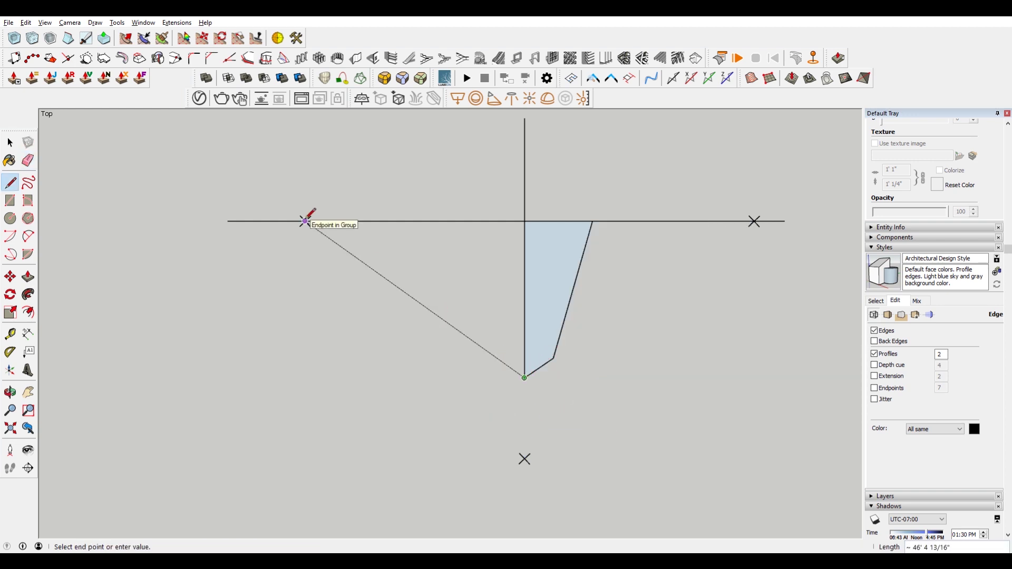
pyautogui.click(305, 222)
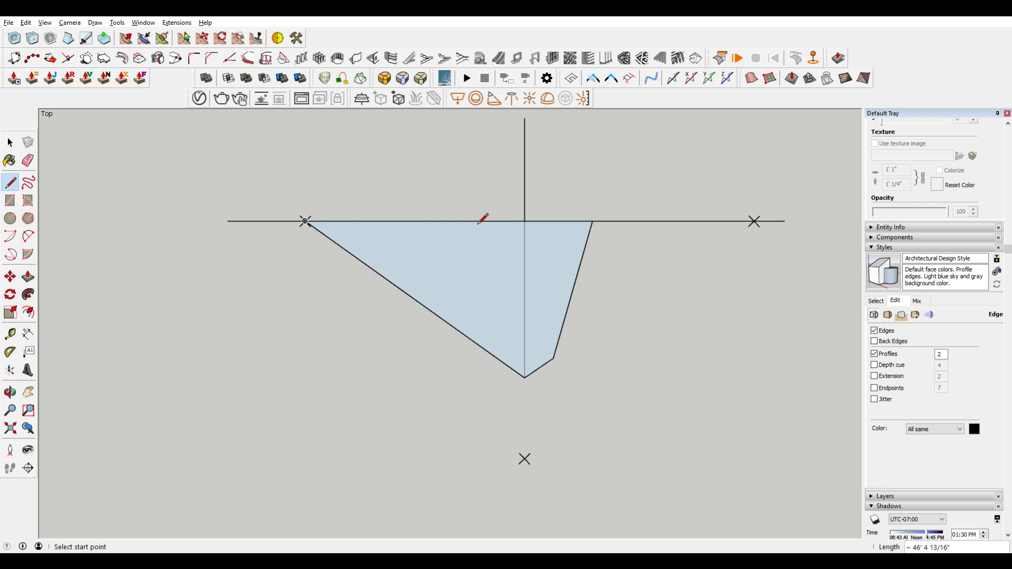
pyautogui.click(478, 221)
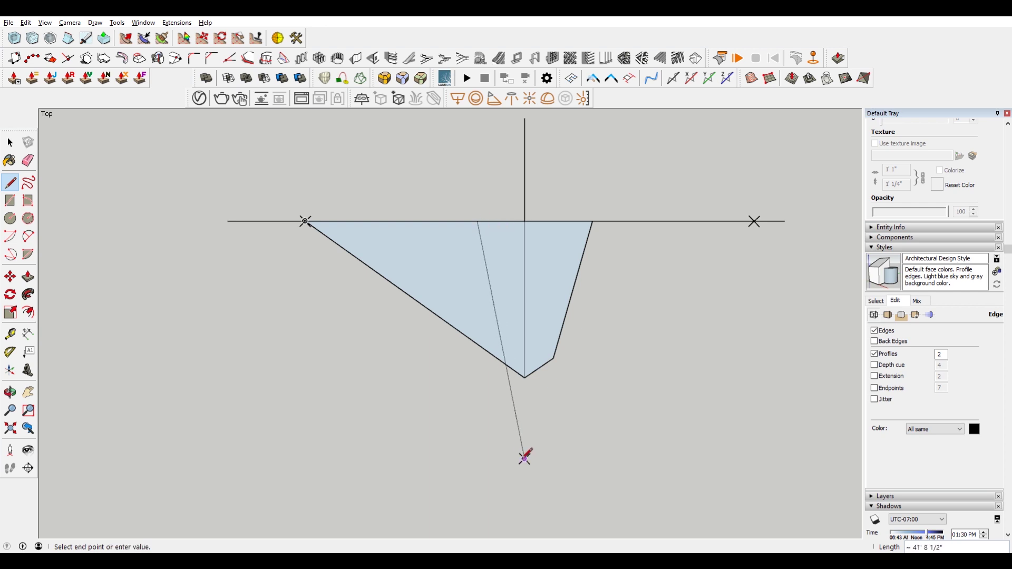
pyautogui.click(525, 458)
pyautogui.press('e')
pyautogui.moveTo(483, 348); pyautogui.dragTo(513, 413)
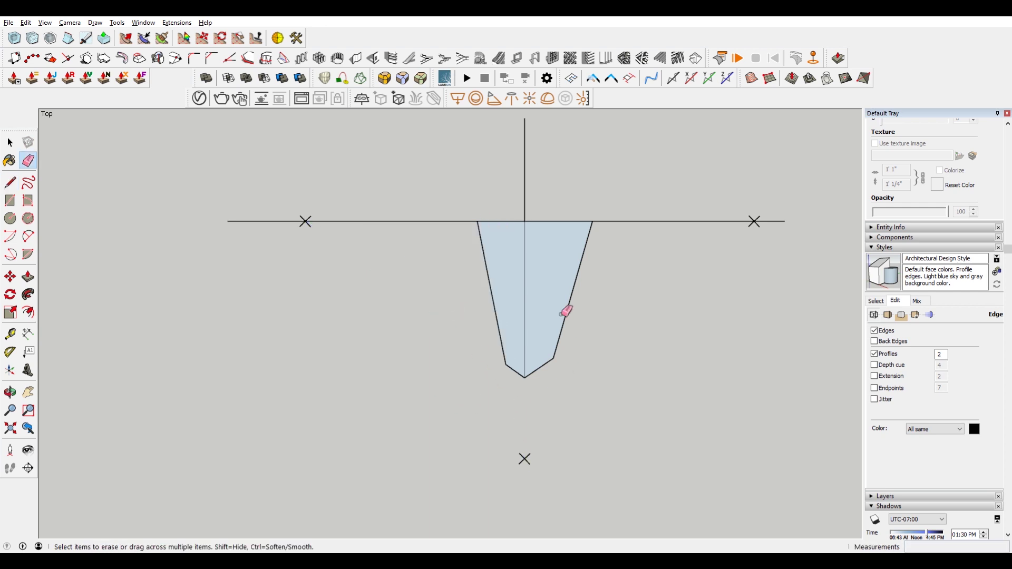
# Extend the right wall upward and draw the roof edge to the right vanishing point, erasing its overshoot.
pyautogui.press('l')
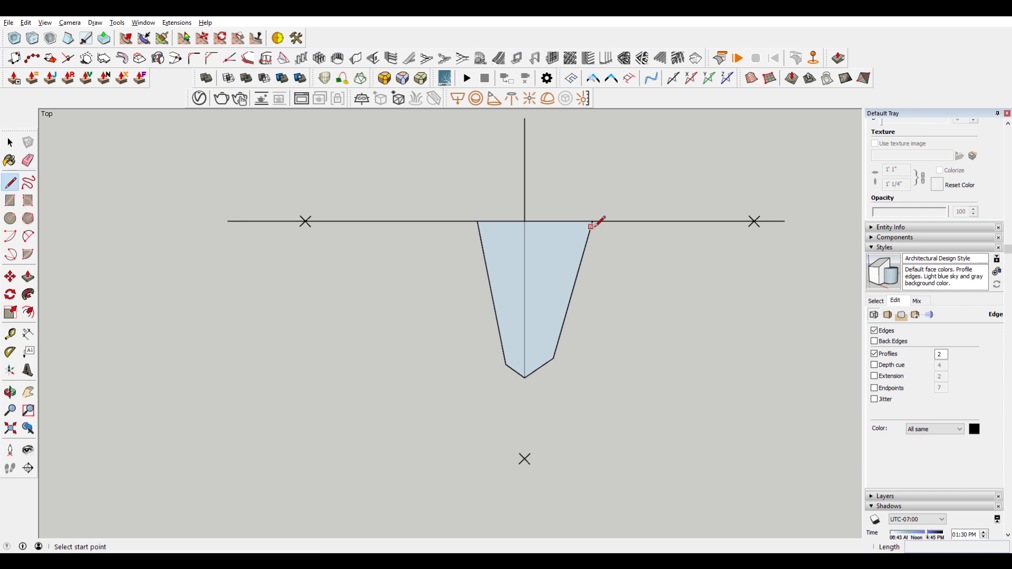
pyautogui.click(593, 221)
pyautogui.click(611, 157)
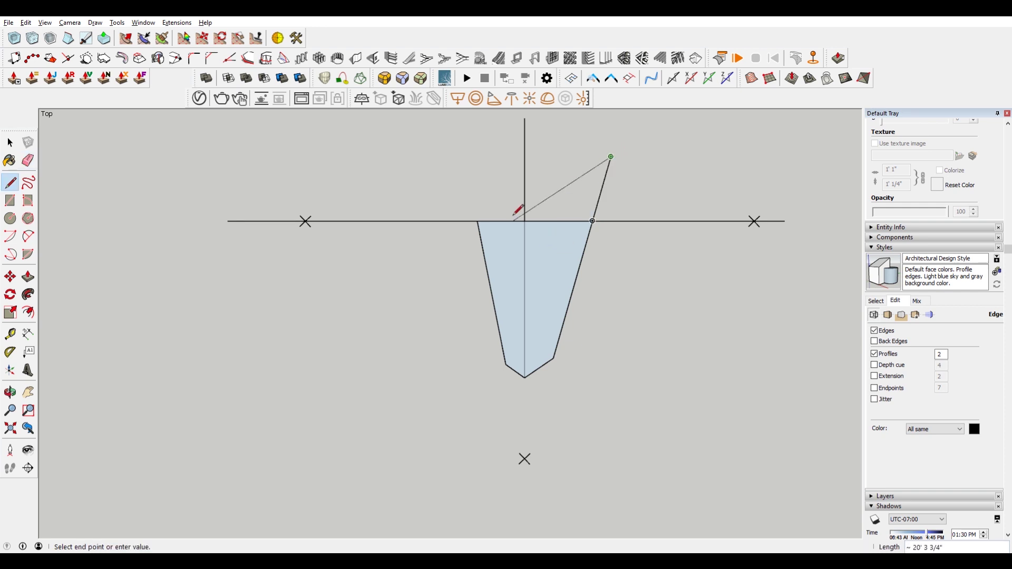
pyautogui.press('Escape')
pyautogui.click(524, 130)
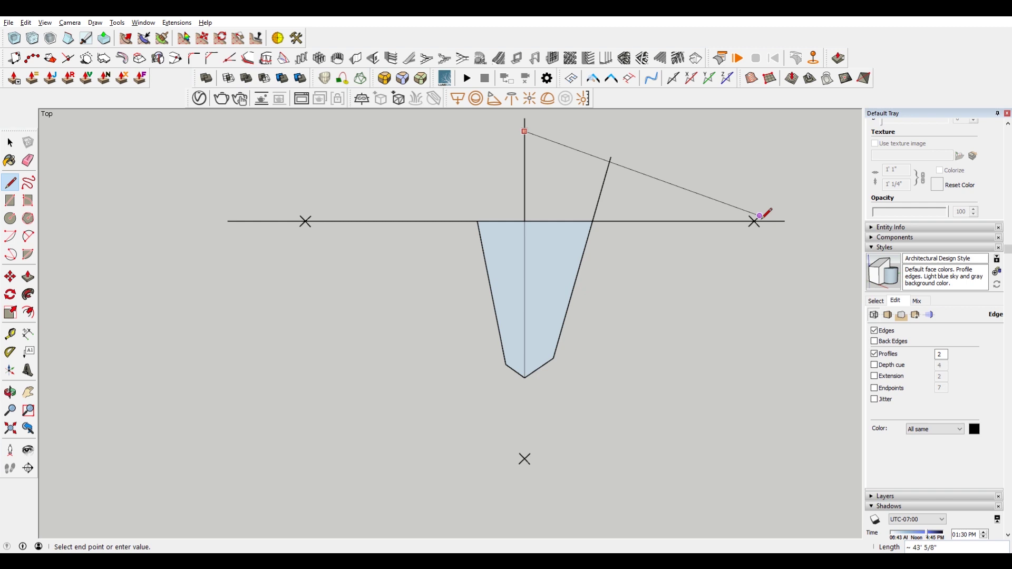
pyautogui.click(755, 220)
pyautogui.press('e')
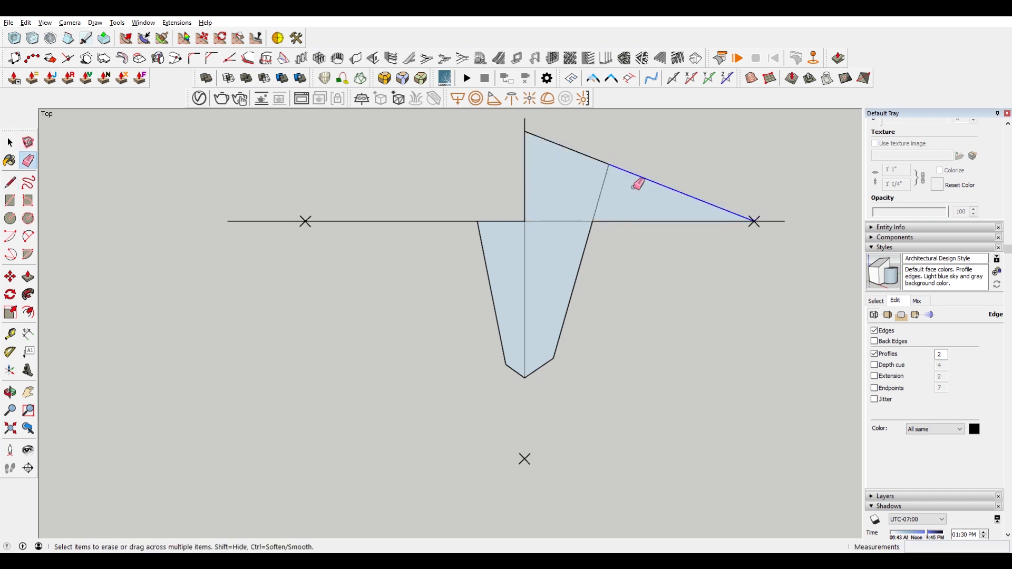
pyautogui.moveTo(618, 161); pyautogui.dragTo(621, 215)
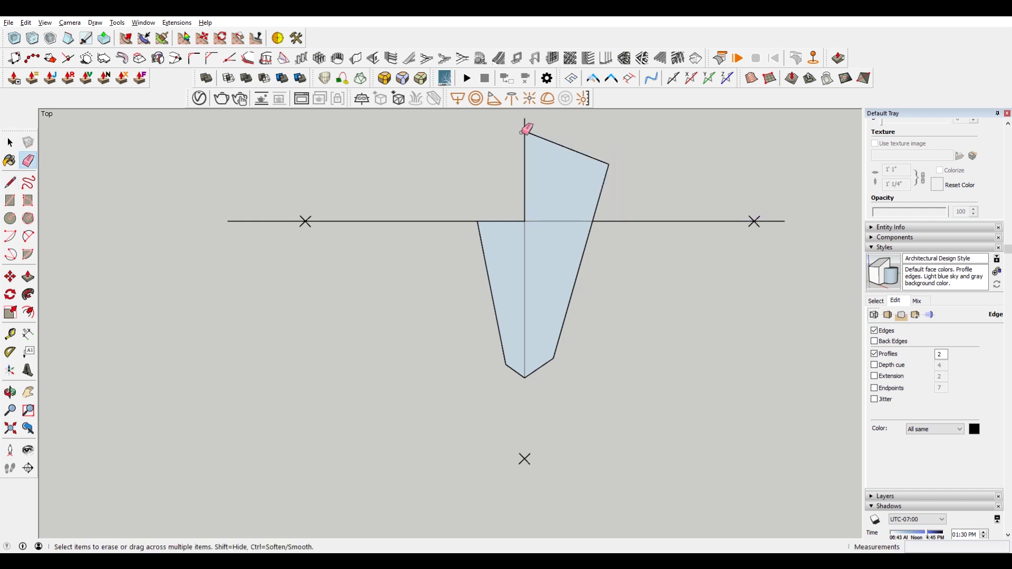
# Draw the roof edge to the left vanishing point and extend the left wall up, erasing overshoots.
pyautogui.press('l')
pyautogui.click(525, 131)
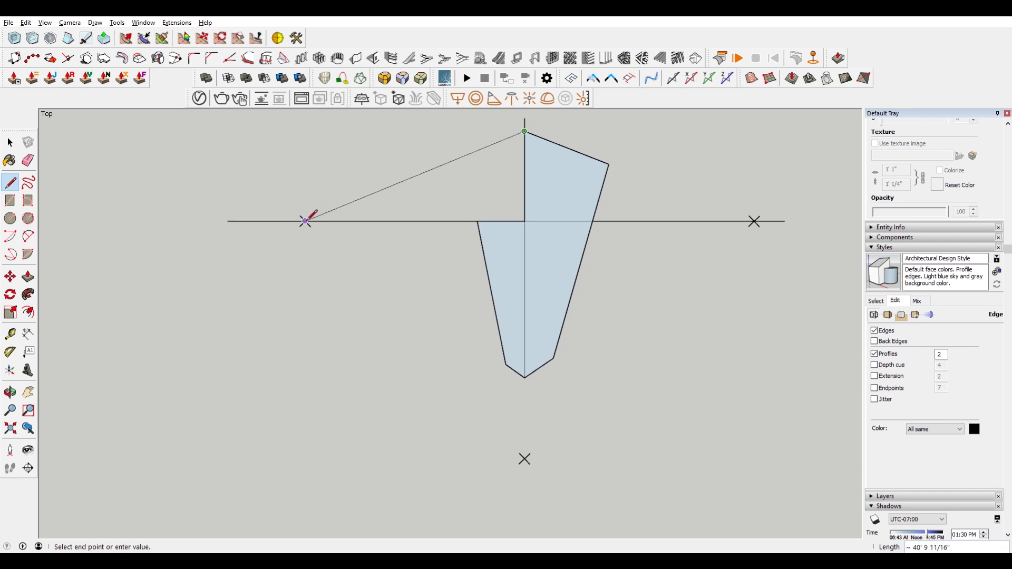
pyautogui.click(306, 221)
pyautogui.click(478, 224)
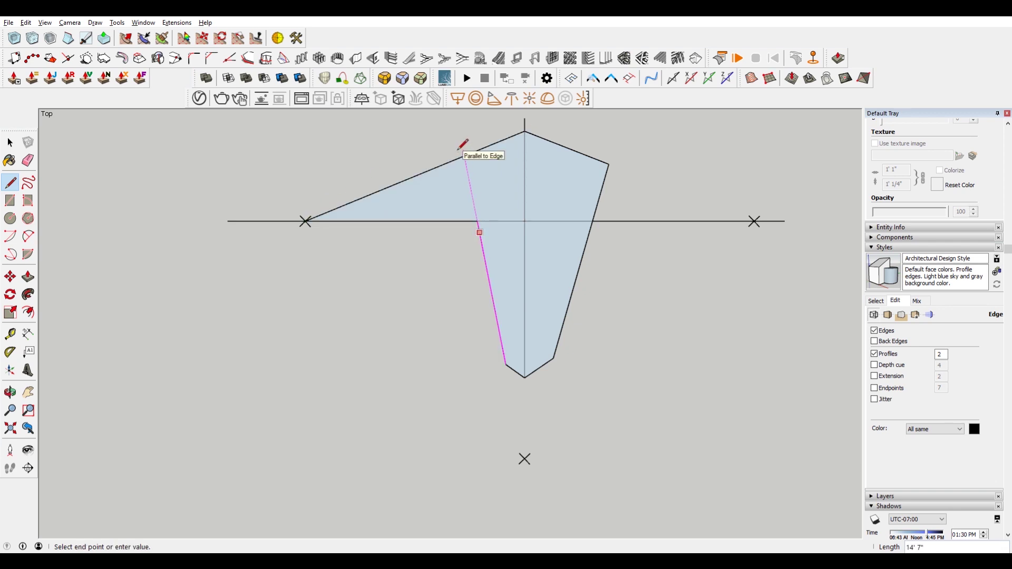
pyautogui.click(462, 150)
pyautogui.press('e')
pyautogui.moveTo(459, 149); pyautogui.dragTo(443, 197)
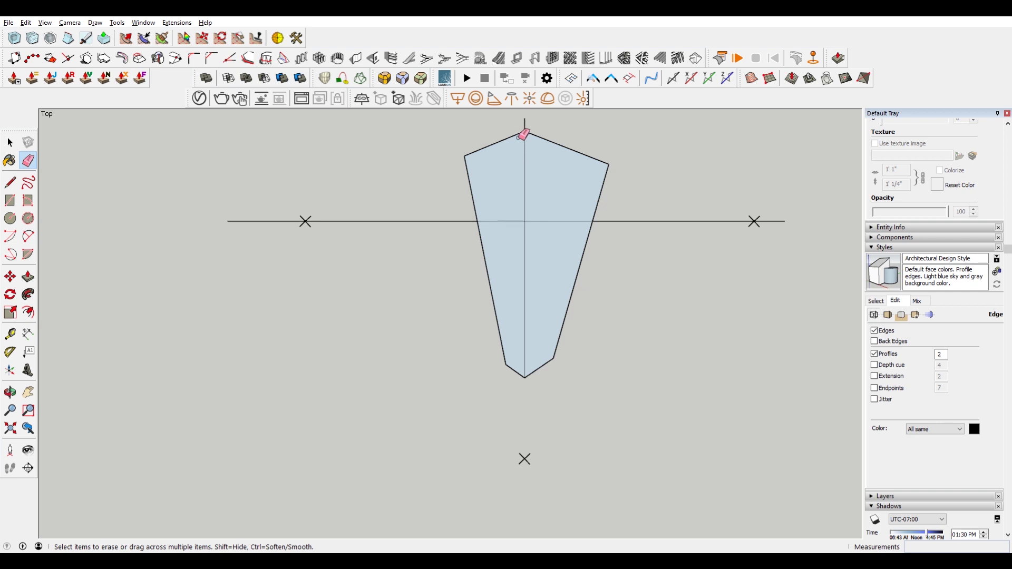
pyautogui.click(524, 124)
# Draw two inset lines from the right roof edge to the lower vanishing point, erasing their overshoots.
pyautogui.press('l')
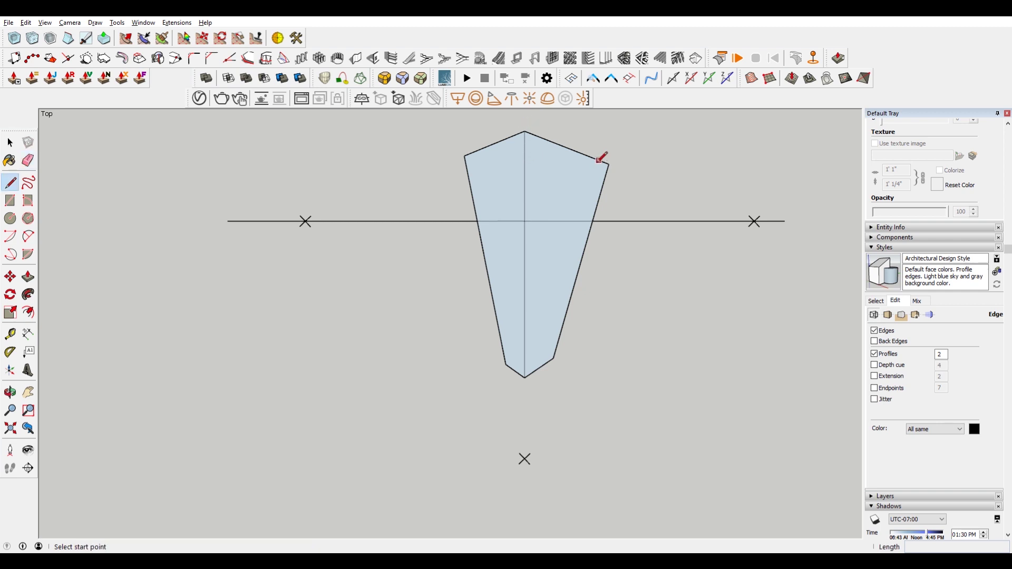
pyautogui.scroll(2, 568, 178)
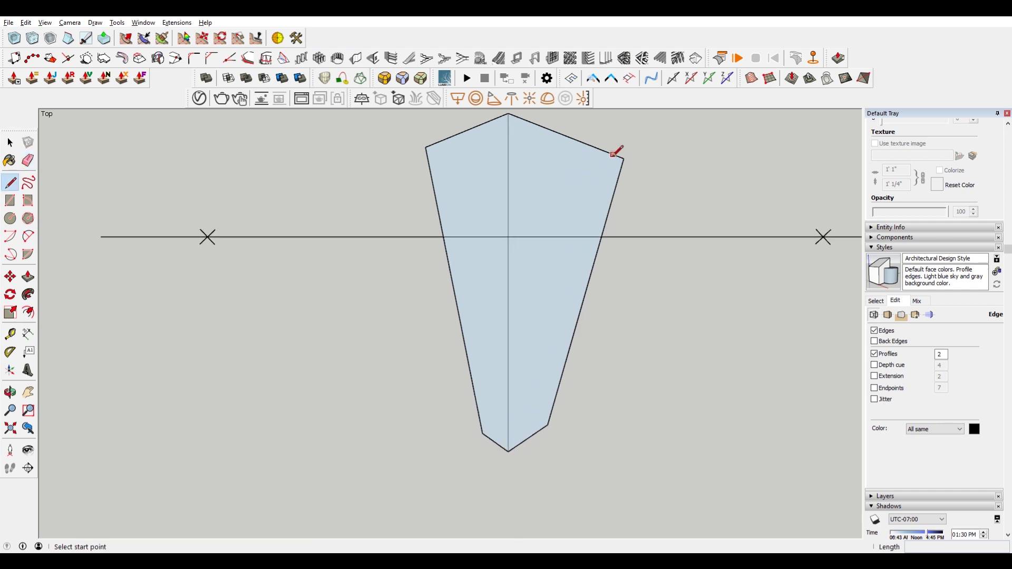
pyautogui.click(614, 154)
pyautogui.scroll(-1, 614, 154)
pyautogui.click(541, 434)
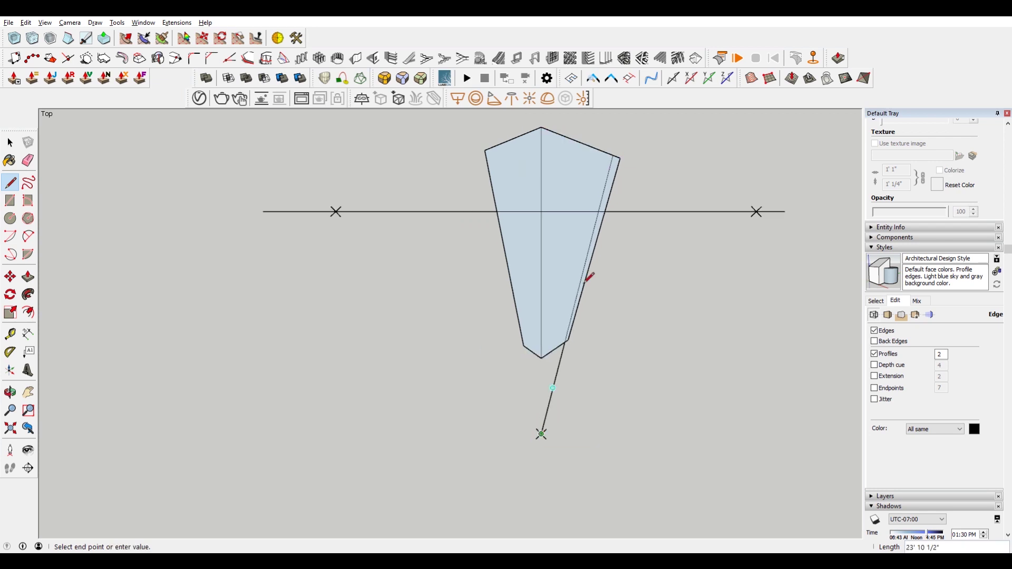
pyautogui.press('Escape')
pyautogui.scroll(3, 602, 154)
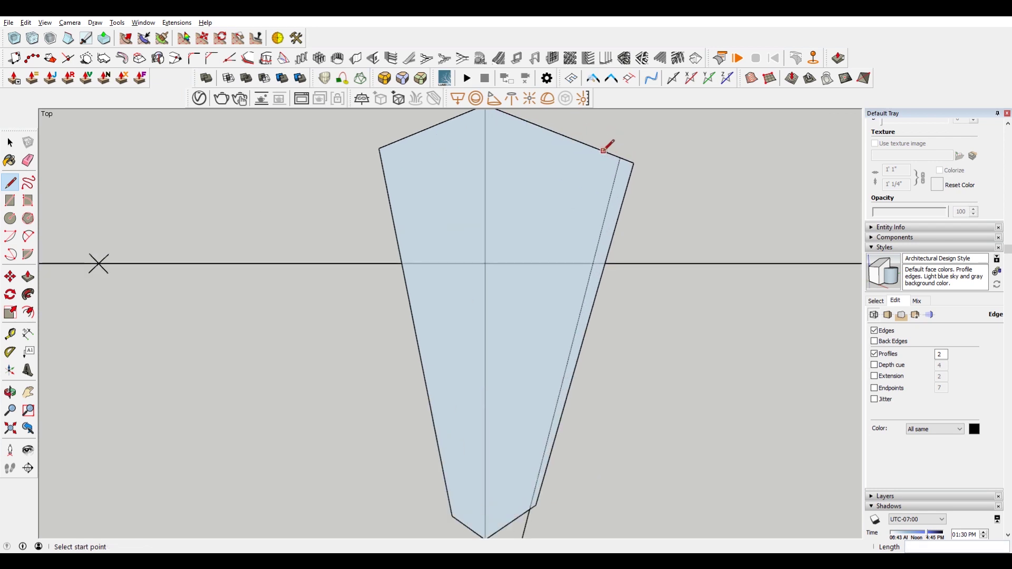
pyautogui.click(606, 147)
pyautogui.scroll(-2, 606, 148)
pyautogui.click(530, 480)
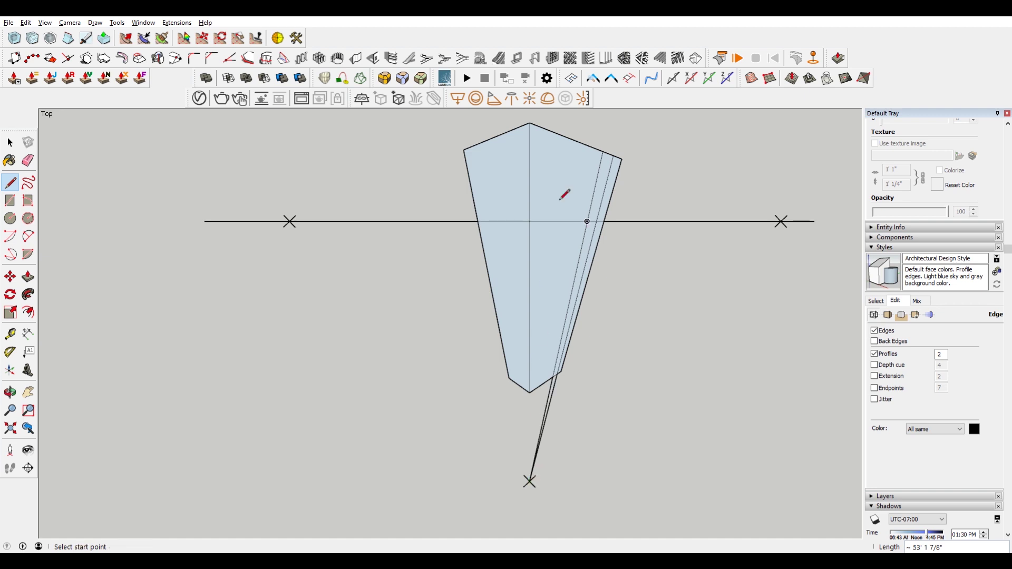
pyautogui.scroll(2, 588, 145)
pyautogui.scroll(-2, 599, 143)
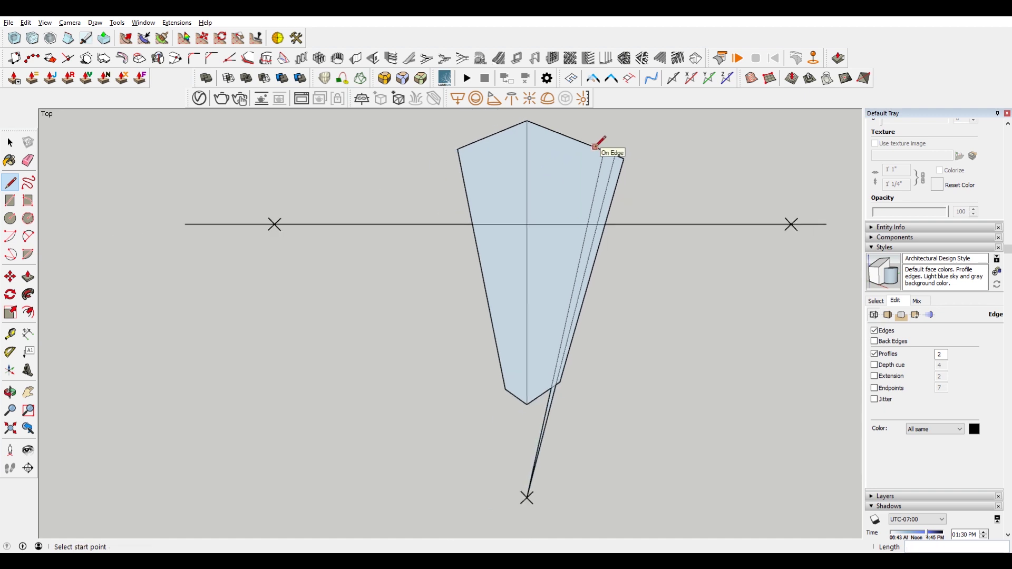
pyautogui.press('e')
pyautogui.click(537, 443)
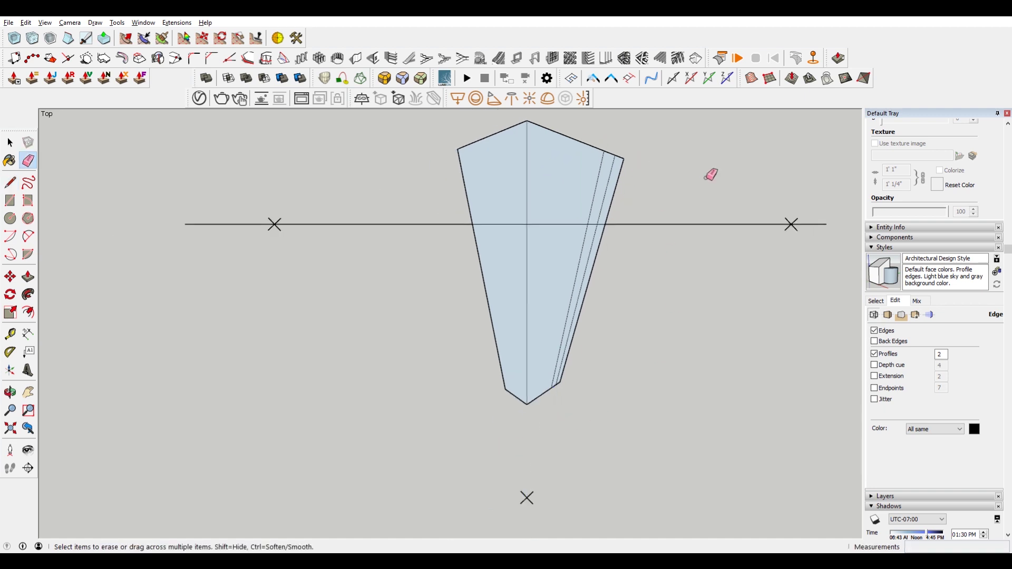
# Draw two lines from the inset top corner to the right and left vanishing points.
pyautogui.press('l')
pyautogui.scroll(1, 550, 161)
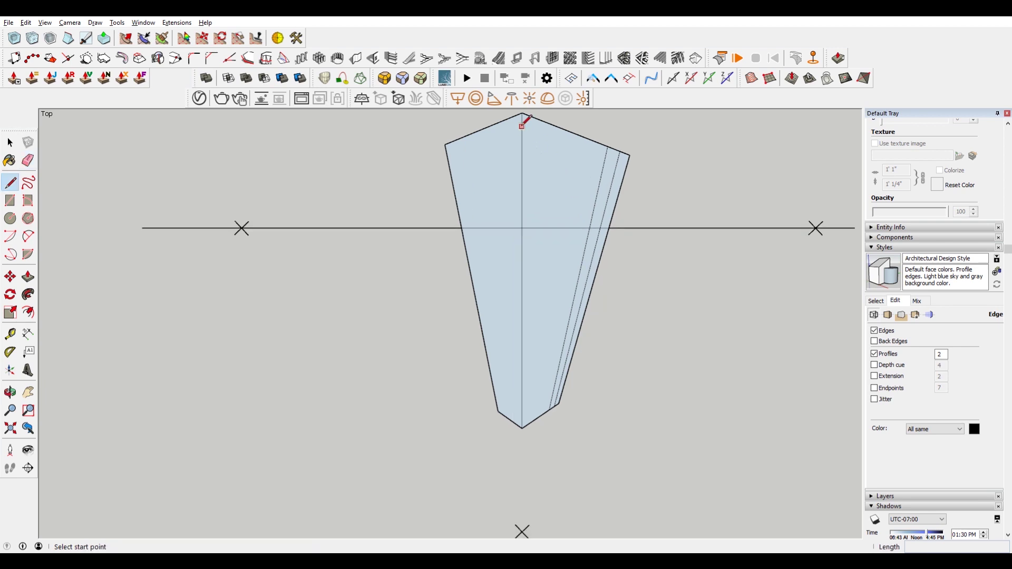
pyautogui.click(523, 124)
pyautogui.press('Escape')
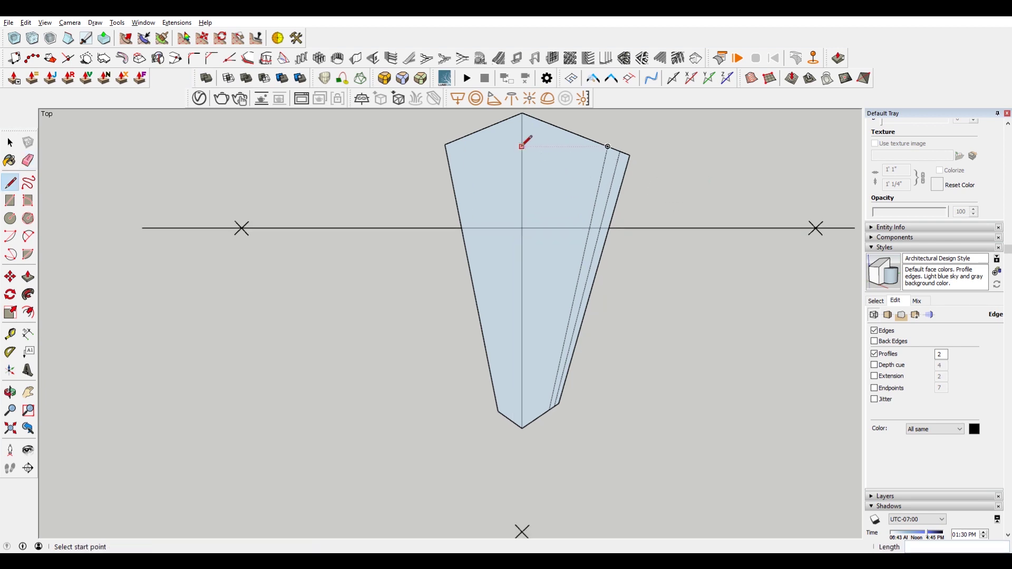
pyautogui.click(522, 147)
pyautogui.click(818, 228)
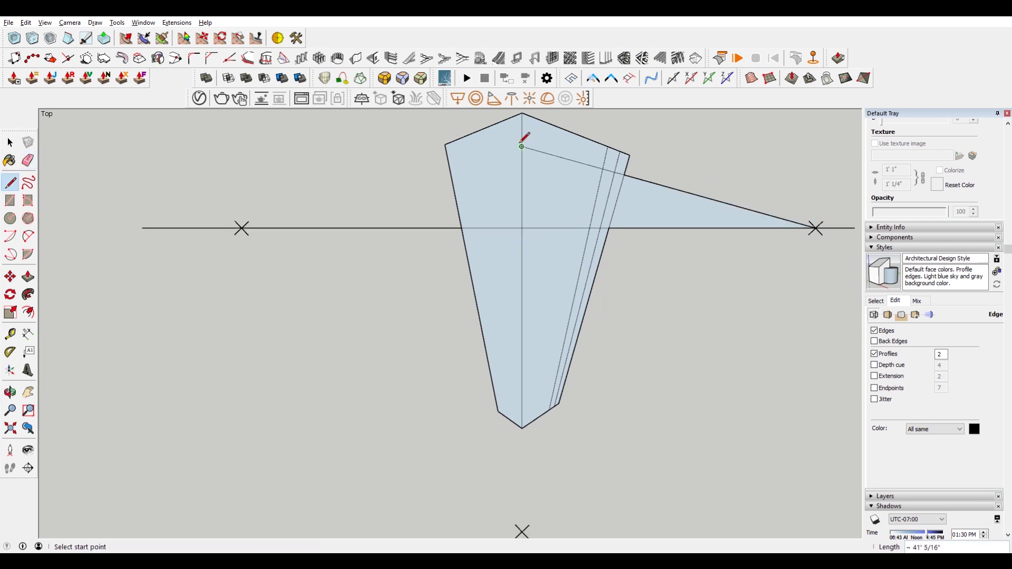
pyautogui.click(522, 147)
pyautogui.click(241, 229)
# Erase the excess vanishing-point edges, both horizon line segments and the leftover short edges.
pyautogui.press('e')
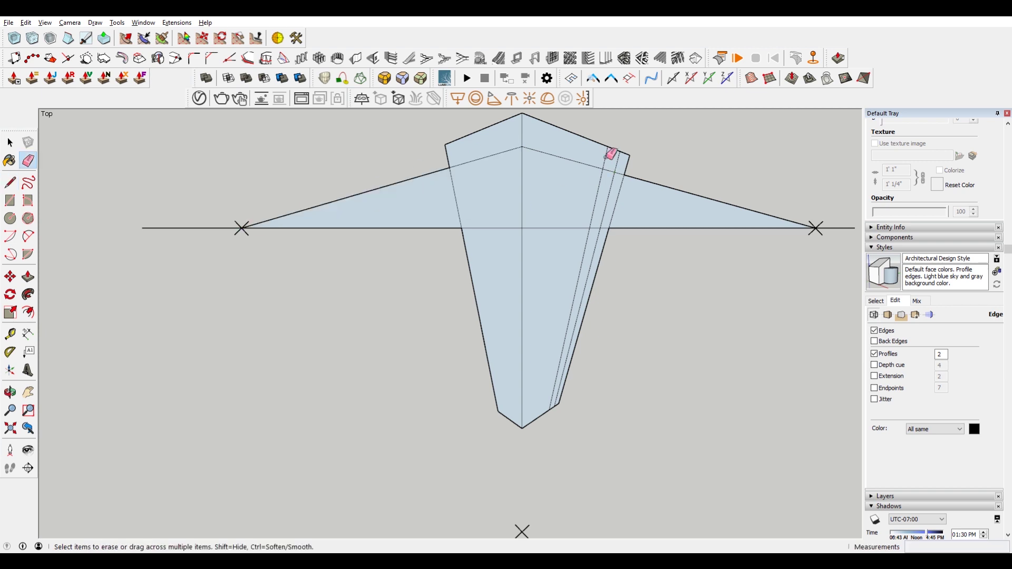
pyautogui.click(689, 178)
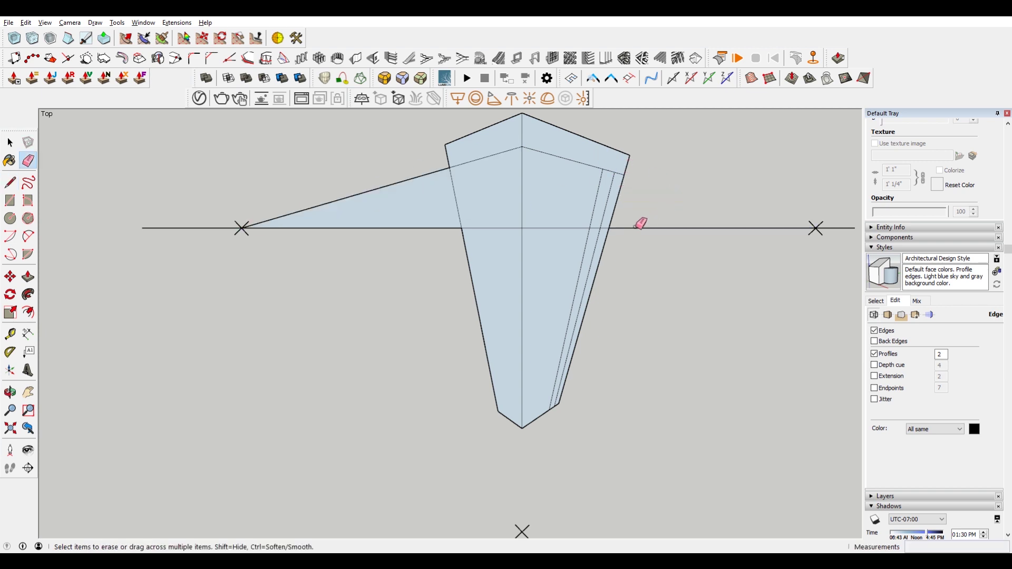
pyautogui.click(420, 172)
pyautogui.click(411, 229)
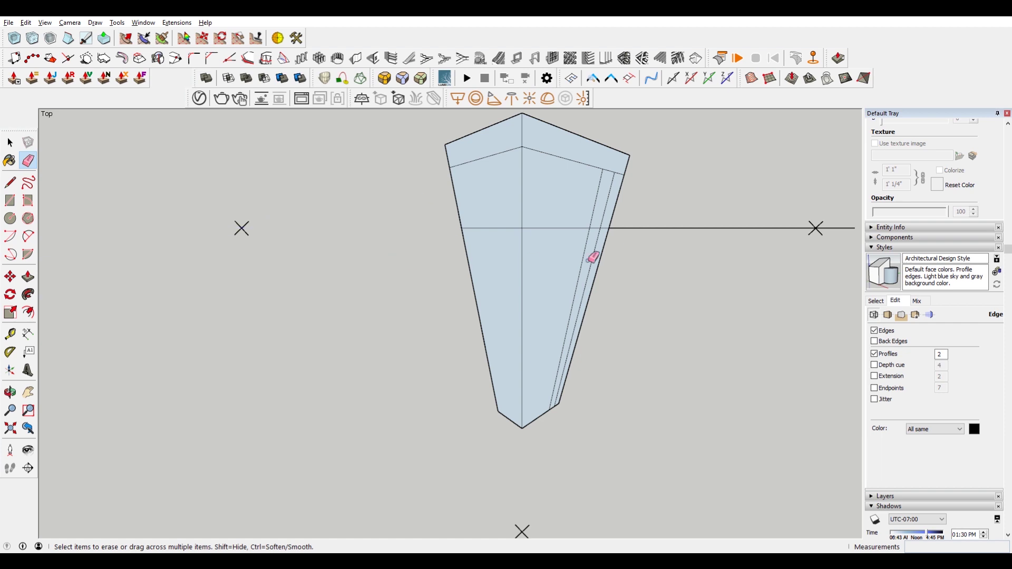
pyautogui.click(696, 228)
pyautogui.scroll(-2, 706, 288)
pyautogui.scroll(2, 712, 238)
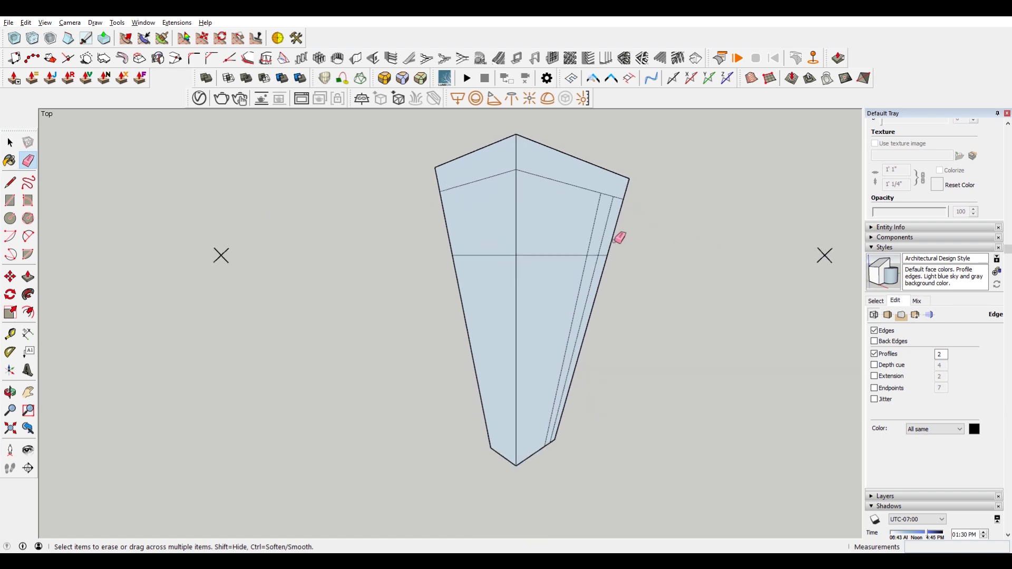
pyautogui.scroll(-2, 621, 237)
pyautogui.press('space')
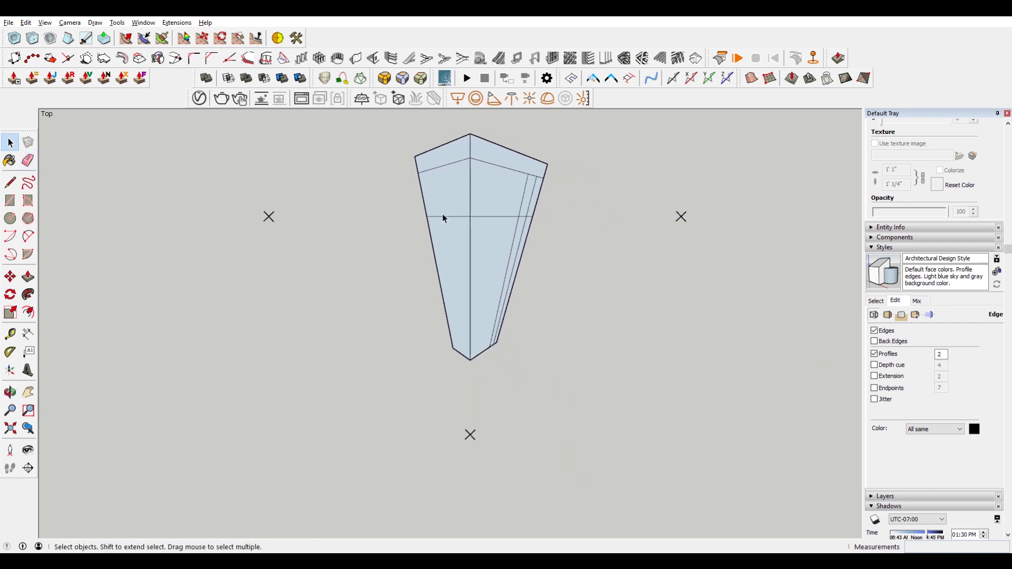
pyautogui.click(446, 215)
pyautogui.press('Delete')
pyautogui.press('Delete')
pyautogui.press('l')
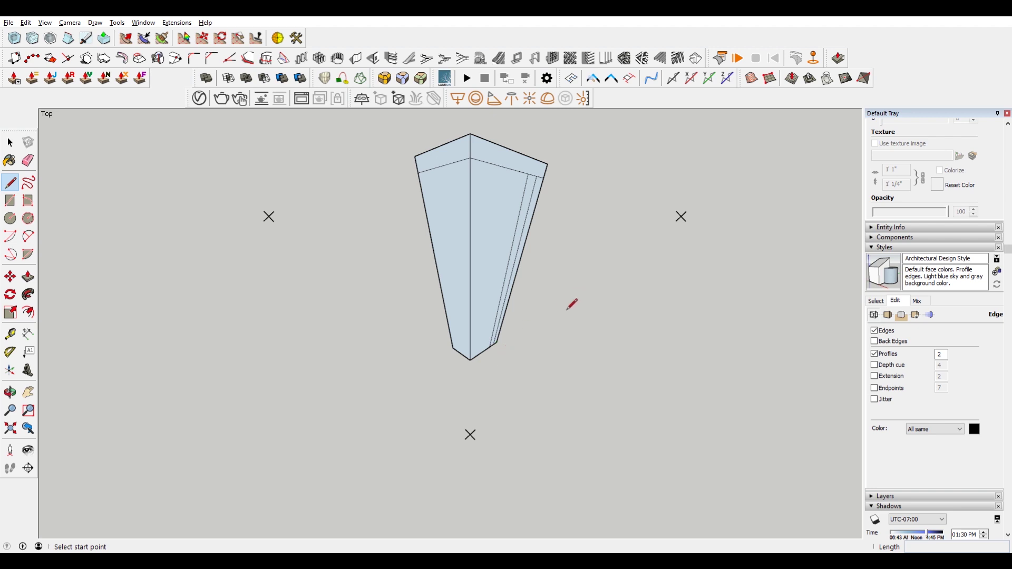
# Draw a ground edge running right from the building's bottom corner.
pyautogui.click(496, 342)
pyautogui.click(619, 259)
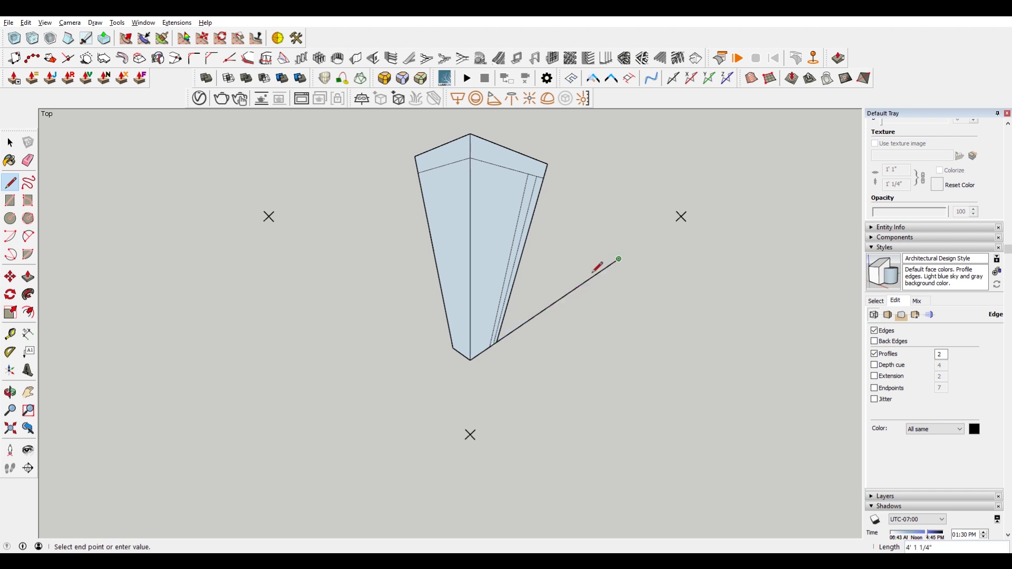
pyautogui.press('Escape')
pyautogui.scroll(1, 512, 330)
pyautogui.scroll(1, 513, 330)
pyautogui.scroll(-2, 512, 329)
pyautogui.scroll(-1, 511, 328)
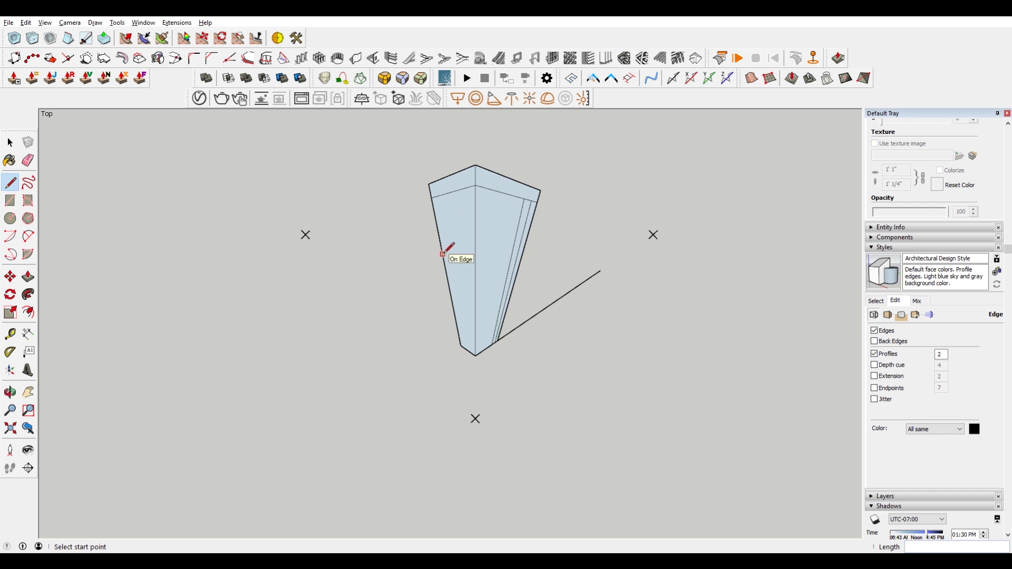
pyautogui.scroll(2, 443, 254)
pyautogui.click(442, 254)
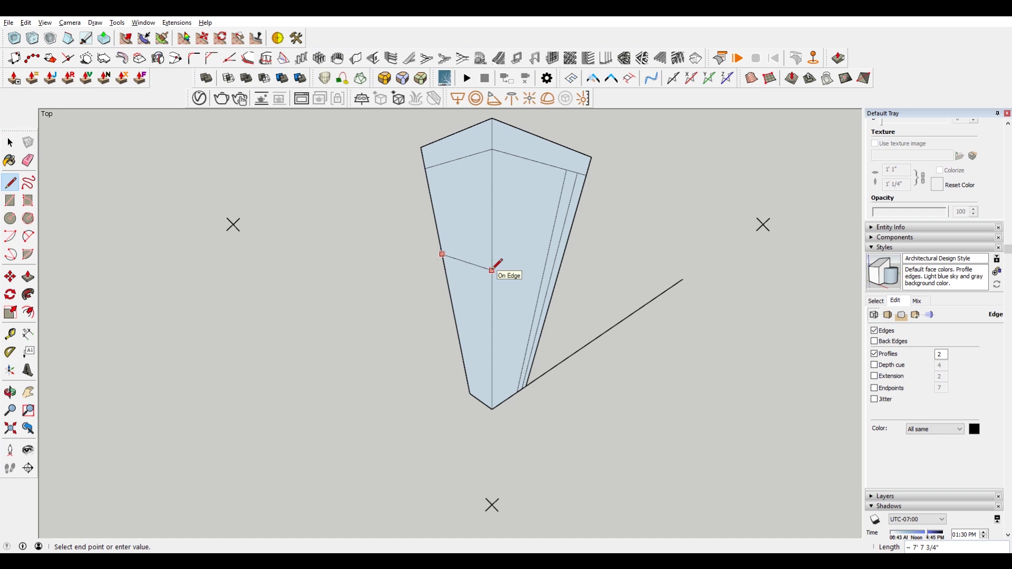
pyautogui.press('Escape')
# Draw lines crossing the building's front and side edges to the left and right vanishing points.
pyautogui.click(234, 225)
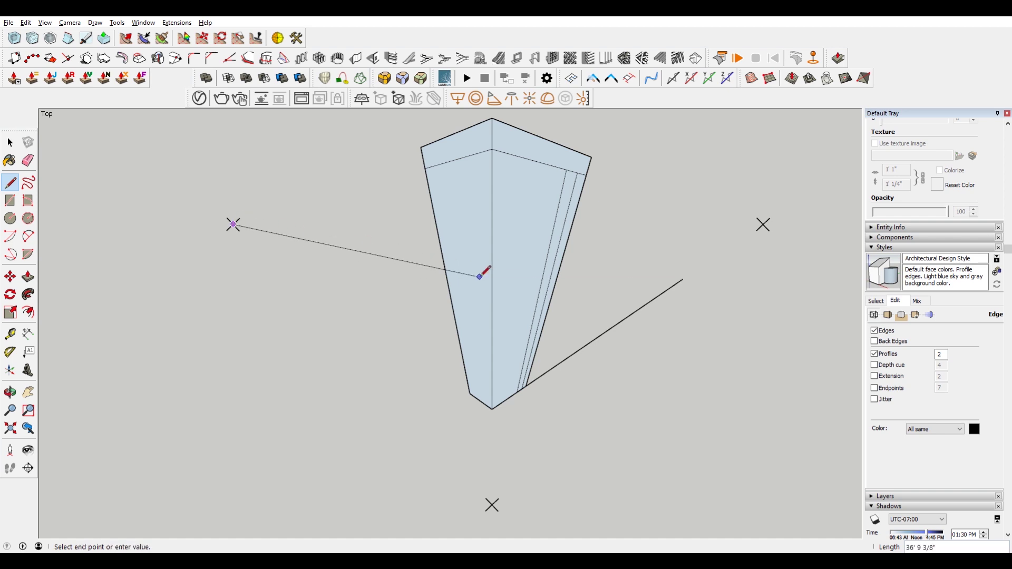
pyautogui.click(492, 278)
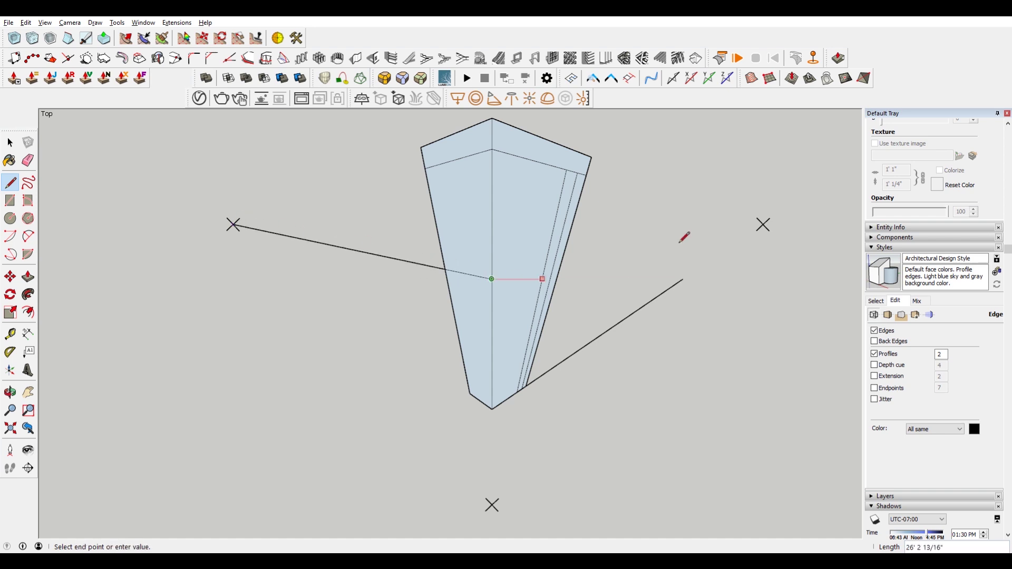
pyautogui.click(764, 225)
pyautogui.press('Escape')
pyautogui.click(447, 269)
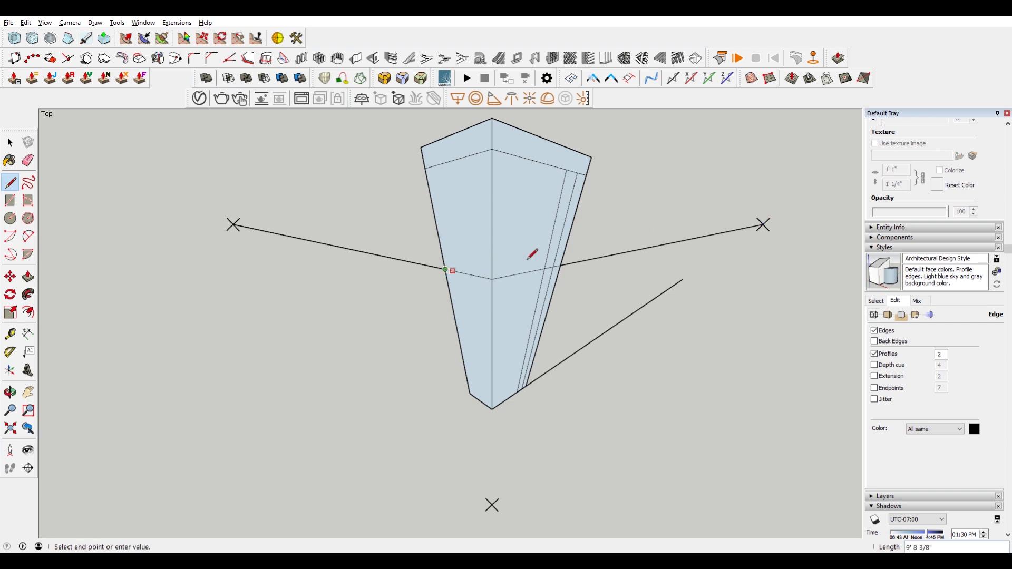
pyautogui.click(764, 225)
pyautogui.click(564, 253)
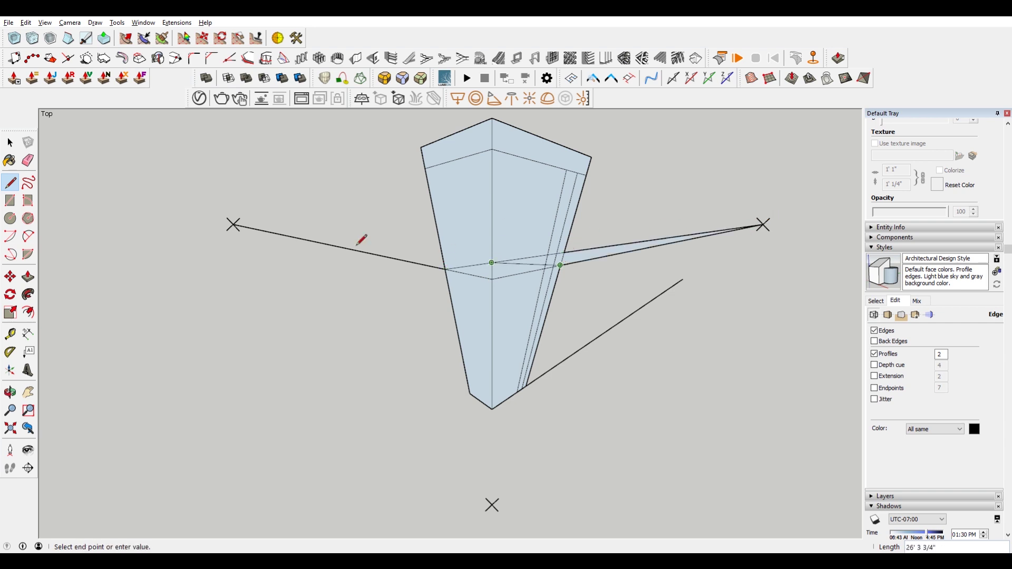
pyautogui.click(234, 224)
pyautogui.press('r')
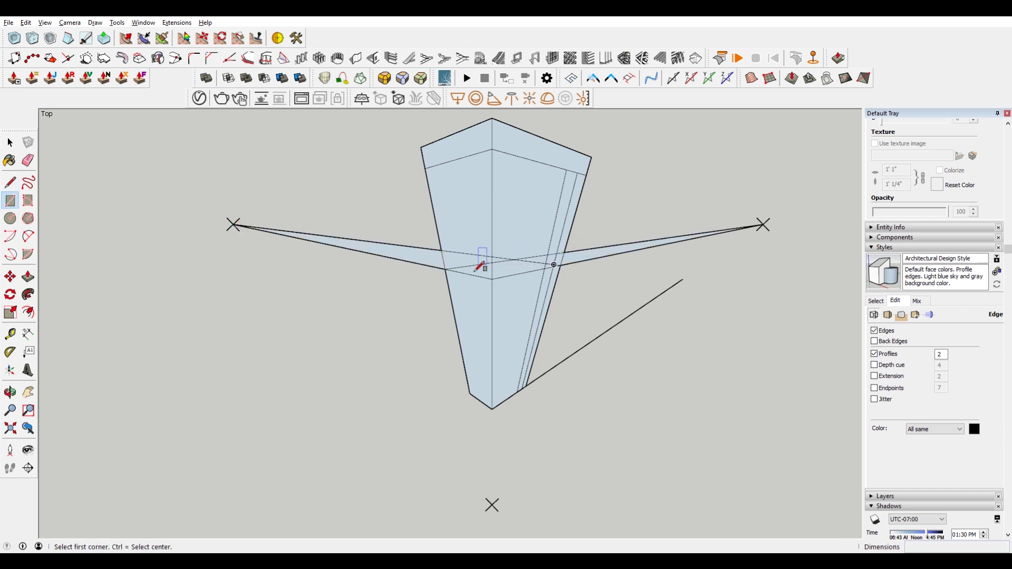
pyautogui.press('e')
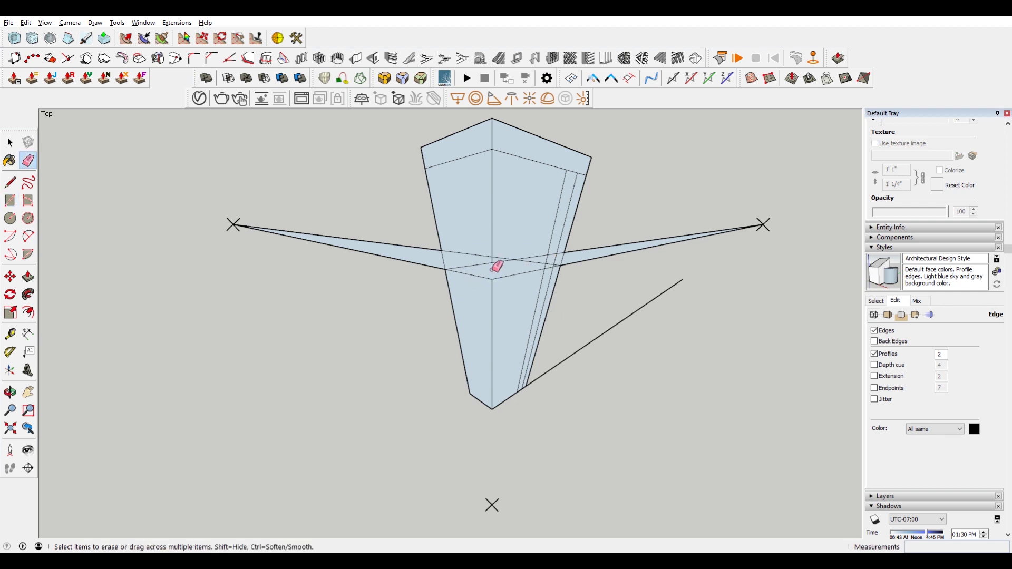
# Erase the upper faces, top edges and vanishing-point lines, leaving a shorter flat-topped box.
pyautogui.moveTo(498, 266); pyautogui.dragTo(445, 256)
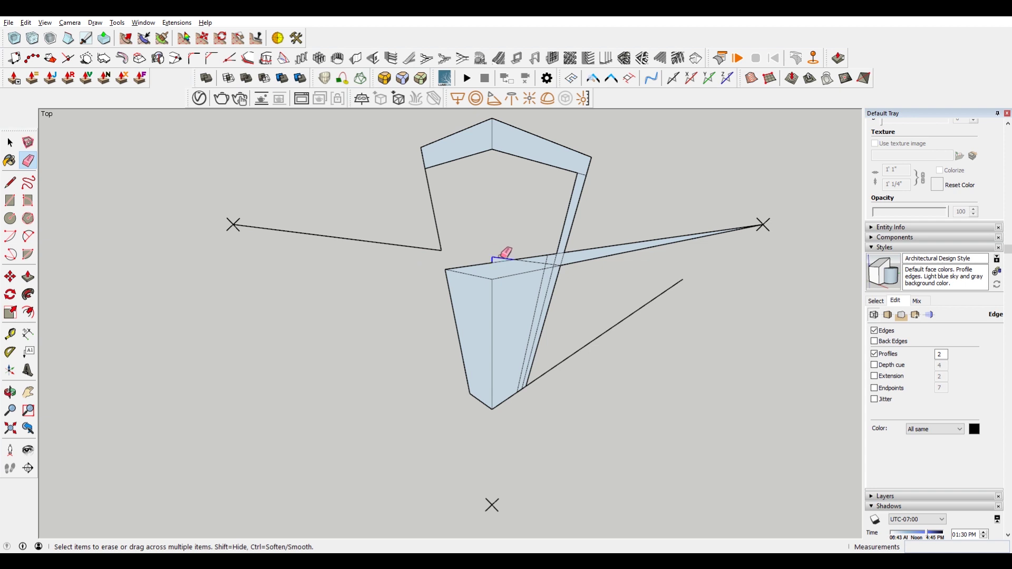
pyautogui.click(562, 257)
pyautogui.moveTo(601, 260); pyautogui.dragTo(569, 254)
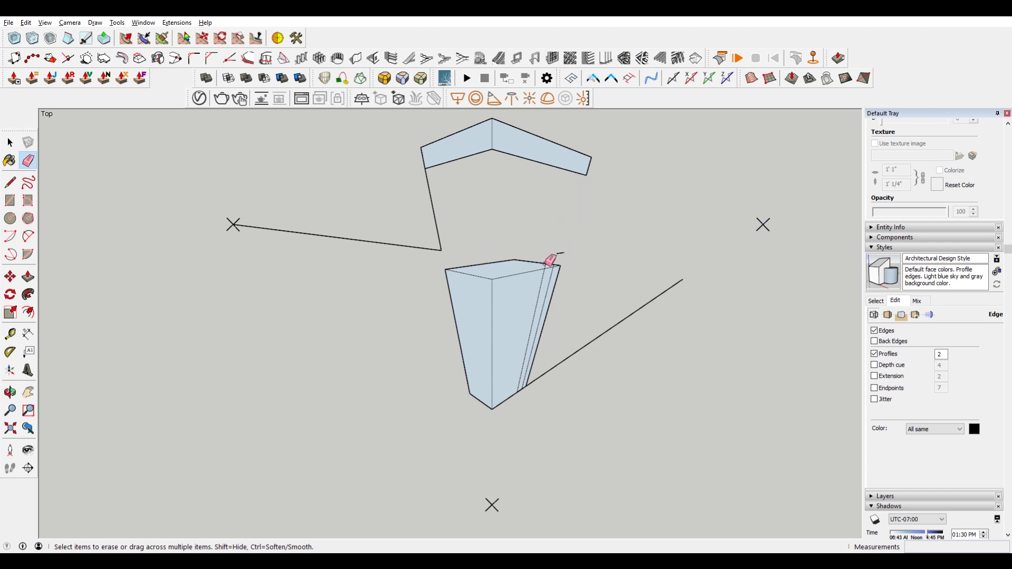
pyautogui.scroll(2, 550, 260)
pyautogui.scroll(2, 566, 261)
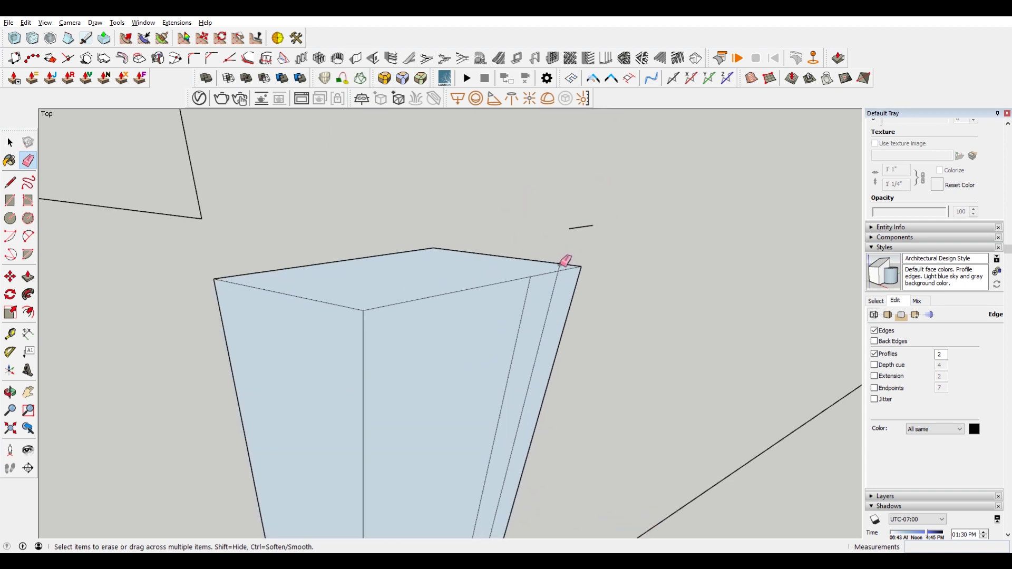
pyautogui.scroll(-4, 537, 214)
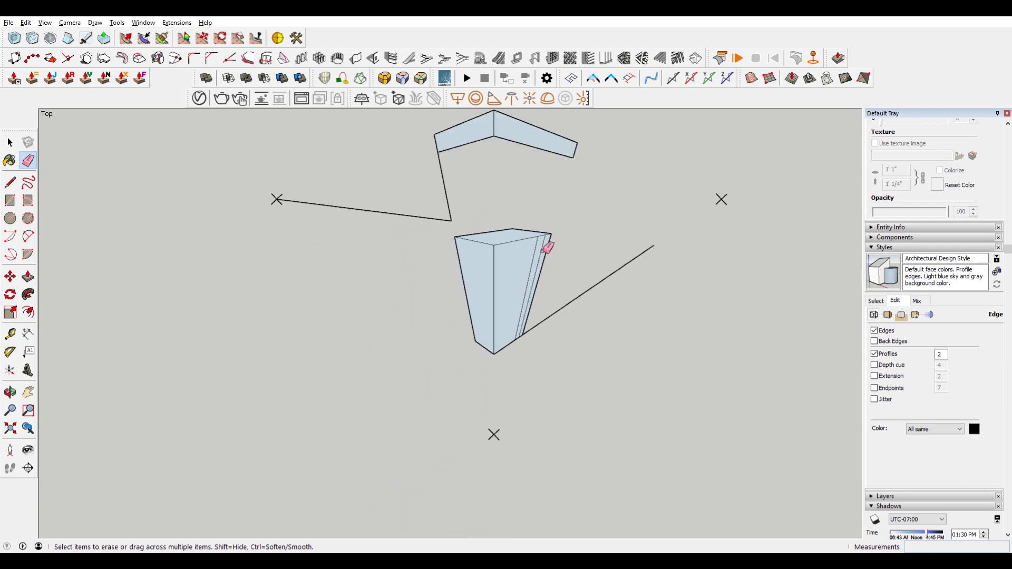
pyautogui.moveTo(523, 128); pyautogui.dragTo(537, 157)
pyautogui.moveTo(392, 207); pyautogui.dragTo(448, 217)
pyautogui.moveTo(485, 135); pyautogui.dragTo(497, 235)
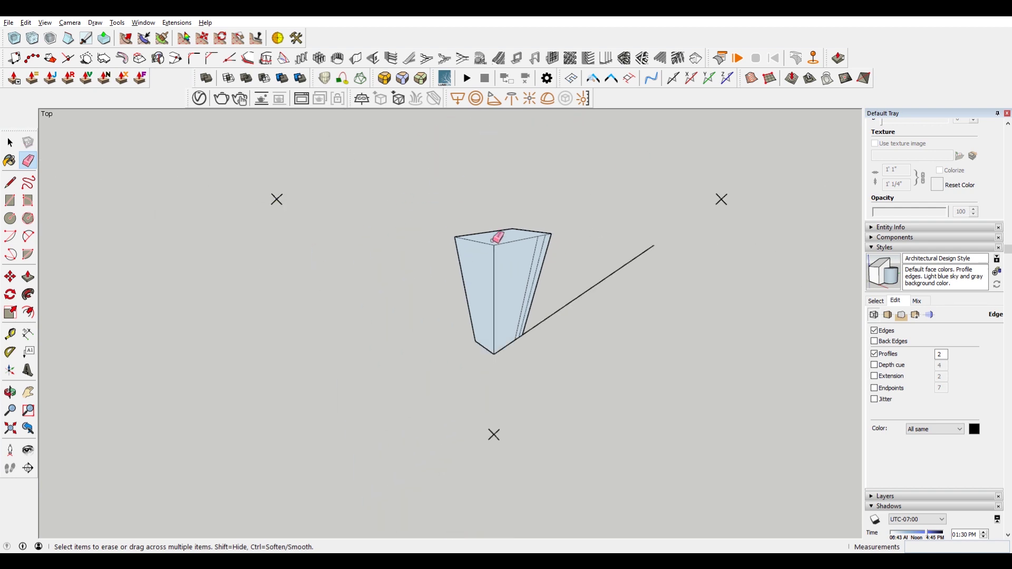
pyautogui.scroll(2, 501, 235)
pyautogui.press('l')
pyautogui.scroll(2, 526, 220)
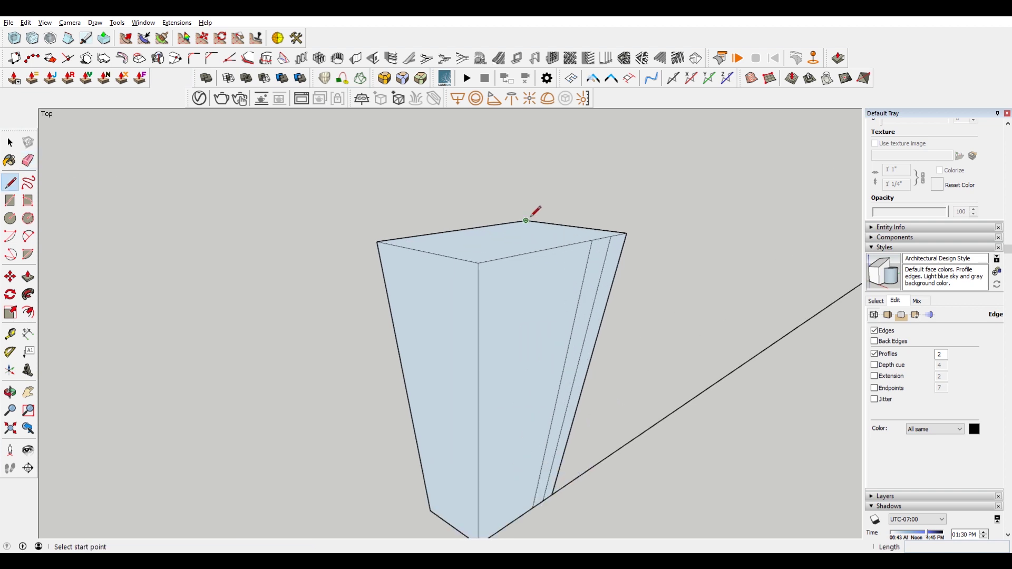
# Draw a perspective line from the box's top corner to the right vanishing point and leftward.
pyautogui.click(525, 221)
pyautogui.scroll(-2, 525, 220)
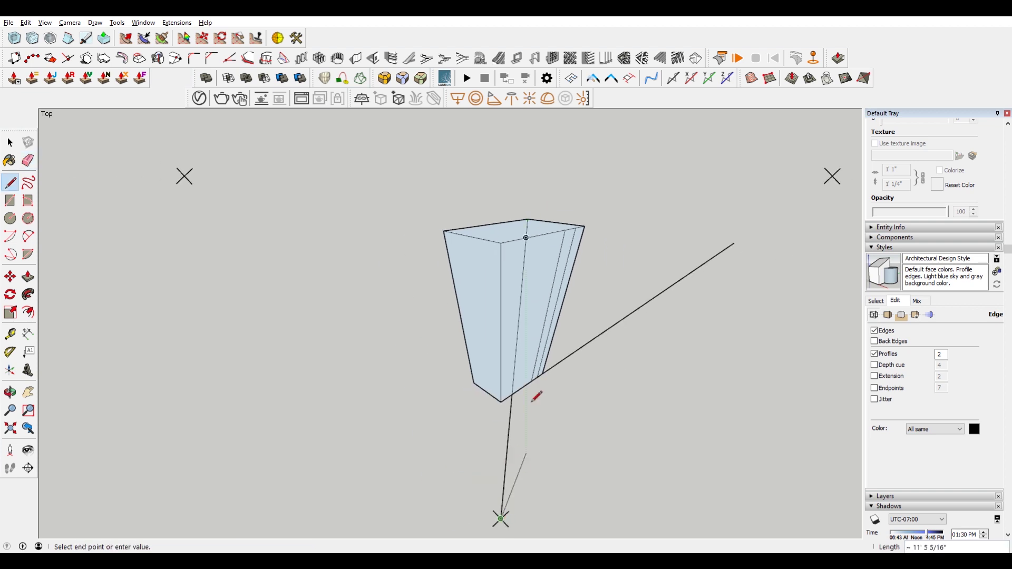
pyautogui.scroll(2, 515, 226)
pyautogui.scroll(-2, 435, 233)
pyautogui.press('Escape')
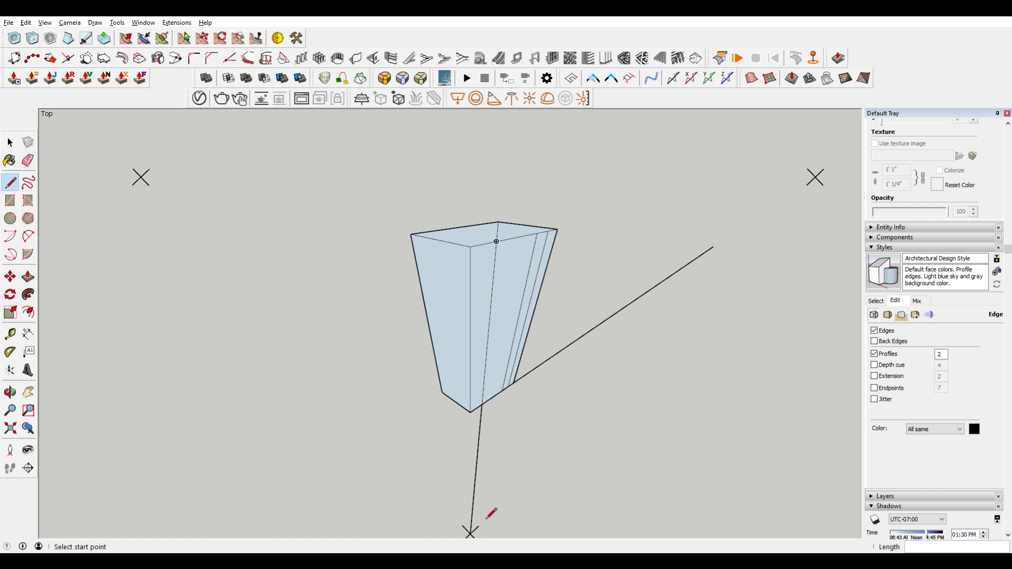
pyautogui.scroll(-2, 487, 520)
pyautogui.scroll(2, 454, 298)
pyautogui.scroll(2, 438, 299)
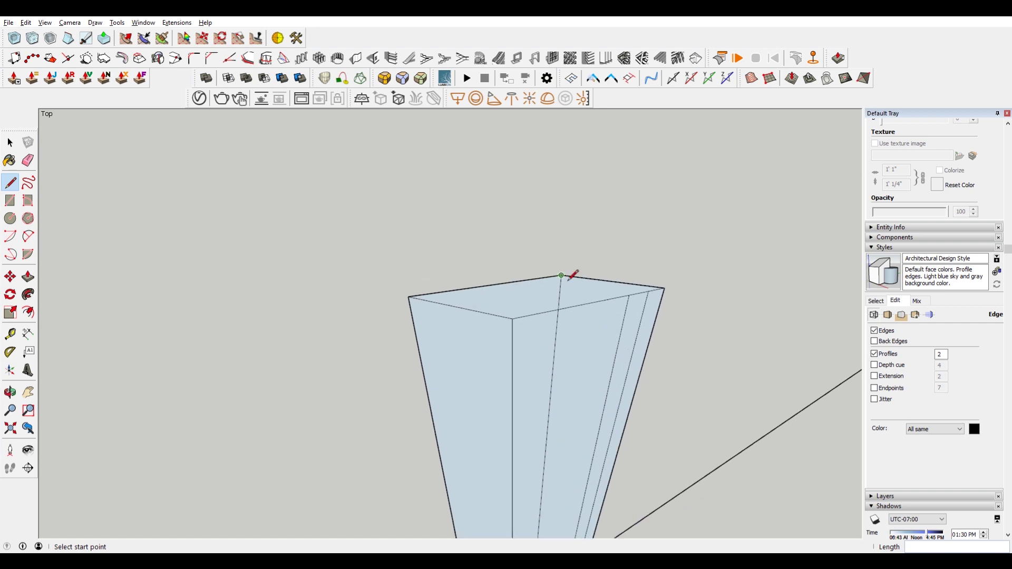
pyautogui.scroll(2, 564, 282)
pyautogui.click(556, 275)
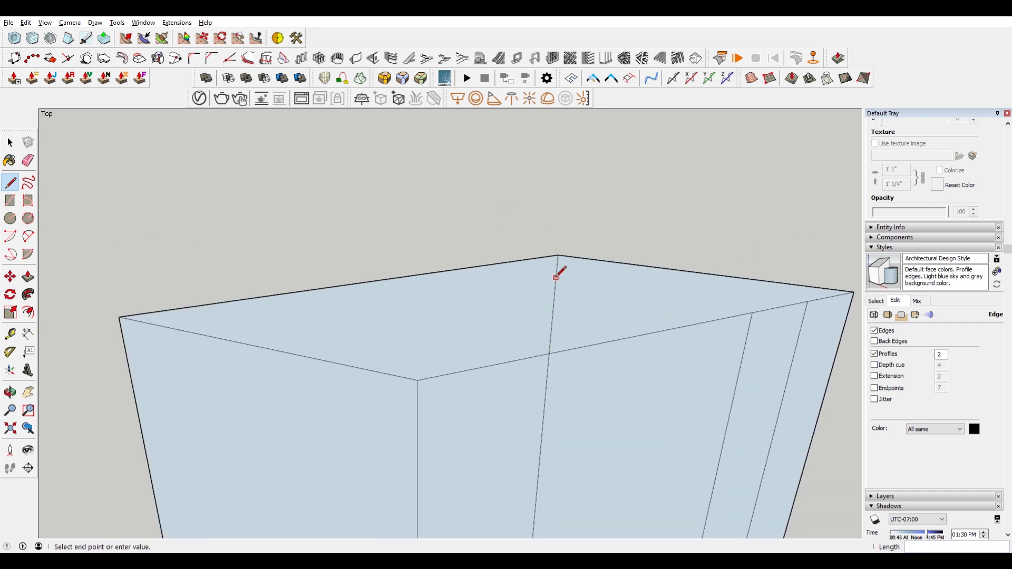
pyautogui.scroll(-2, 566, 271)
pyautogui.scroll(-2, 617, 269)
pyautogui.scroll(-1, 678, 265)
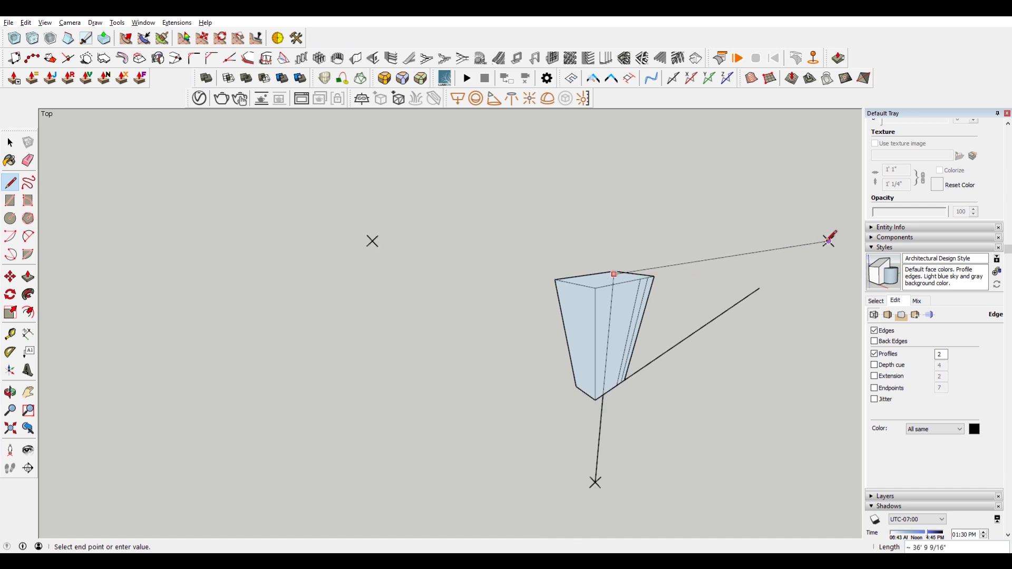
pyautogui.click(827, 240)
pyautogui.scroll(1, 610, 267)
pyautogui.scroll(2, 612, 269)
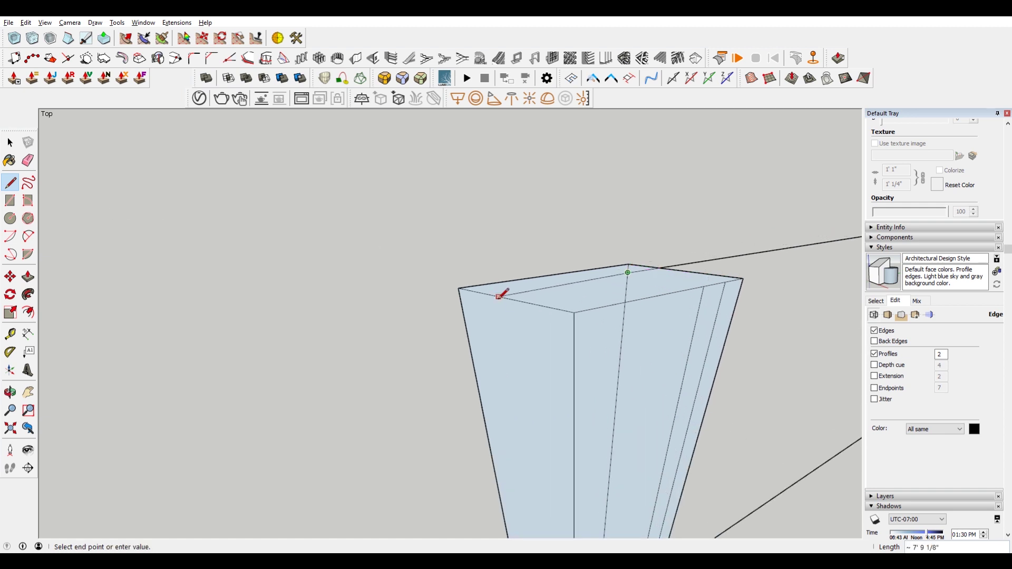
pyautogui.click(380, 305)
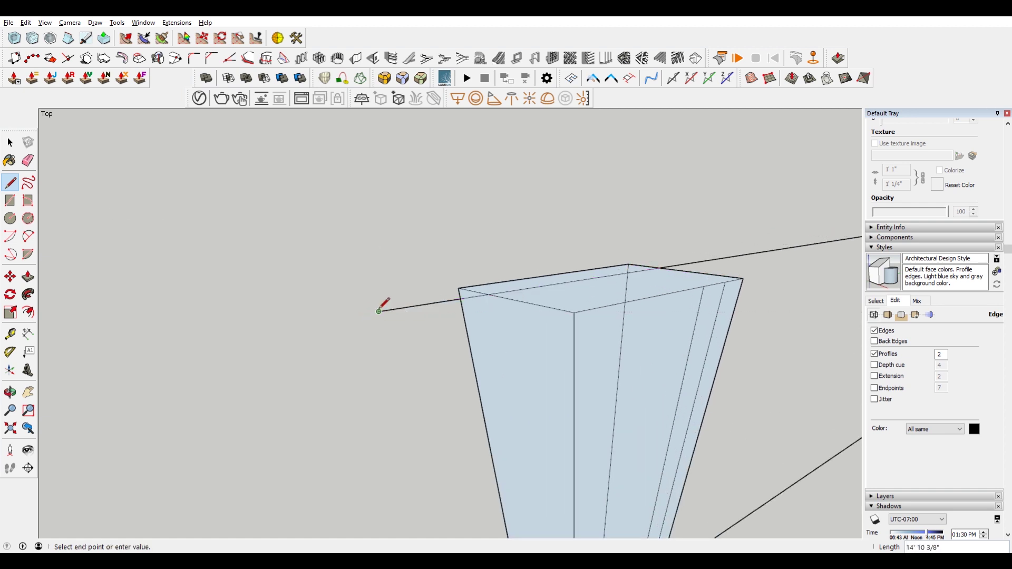
pyautogui.press('Escape')
pyautogui.scroll(2, 443, 246)
pyautogui.scroll(-1, 554, 269)
pyautogui.scroll(1, 687, 238)
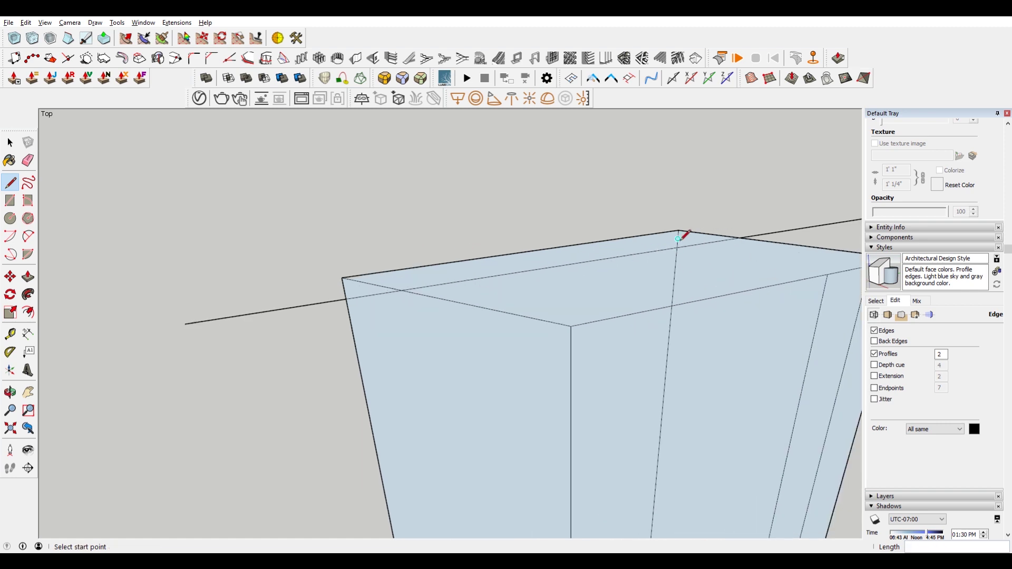
pyautogui.scroll(1, 685, 233)
pyautogui.scroll(-1, 688, 233)
pyautogui.scroll(1, 683, 232)
# Draw lines from the other top corners to the left and right vanishing points and the roof edge.
pyautogui.moveTo(682, 231)
pyautogui.mouseDown(button='middle')
pyautogui.moveTo(606, 248)
pyautogui.moveTo(746, 268)
pyautogui.mouseUp(button='middle')
pyautogui.click(747, 269)
pyautogui.scroll(-1, 746, 269)
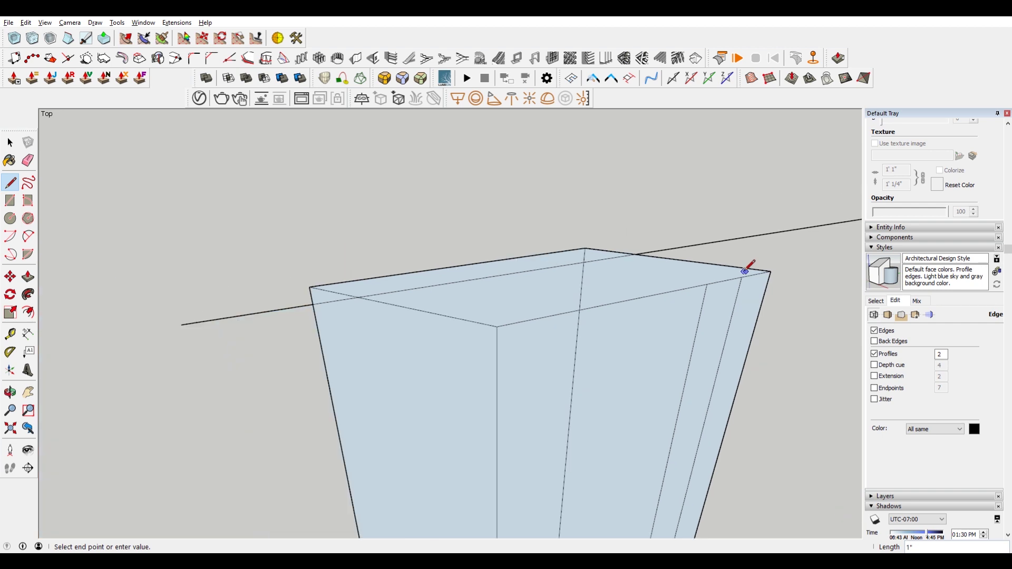
pyautogui.scroll(-1, 746, 268)
pyautogui.scroll(-1, 211, 225)
pyautogui.click(120, 198)
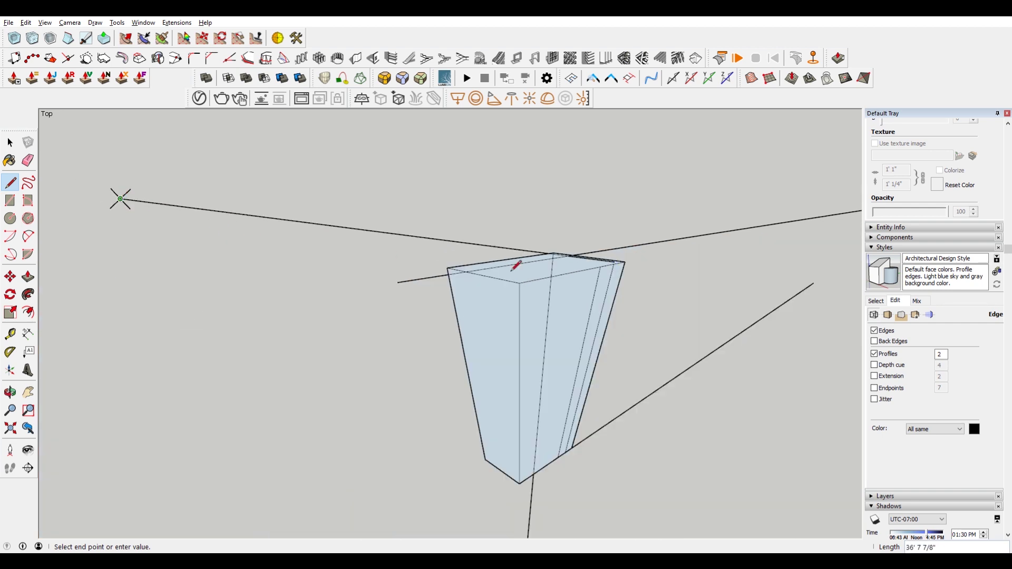
pyautogui.scroll(3, 589, 253)
pyautogui.press('Escape')
pyautogui.click(642, 270)
pyautogui.scroll(-2, 631, 261)
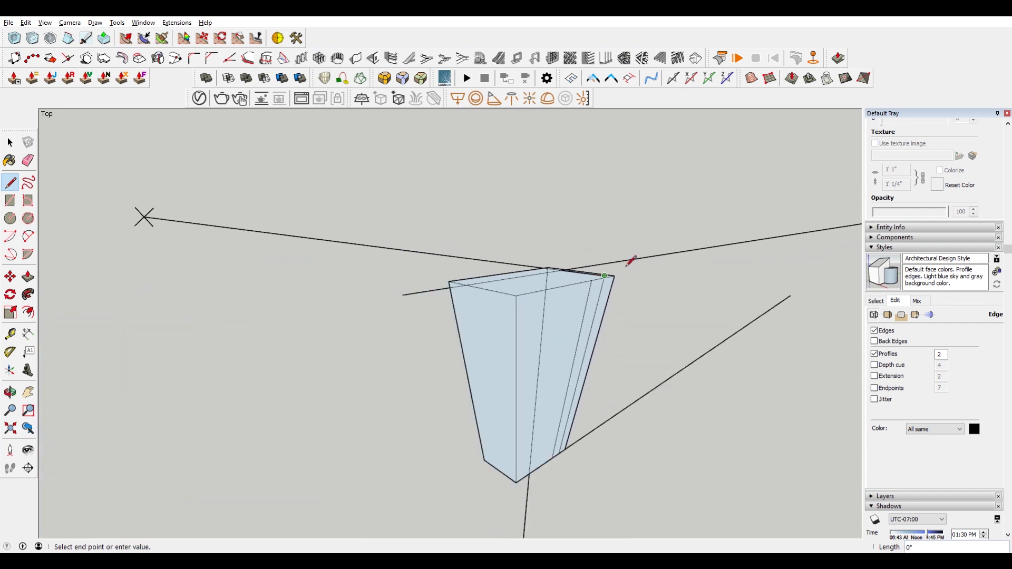
pyautogui.scroll(2, 650, 231)
pyautogui.click(654, 229)
pyautogui.scroll(2, 373, 276)
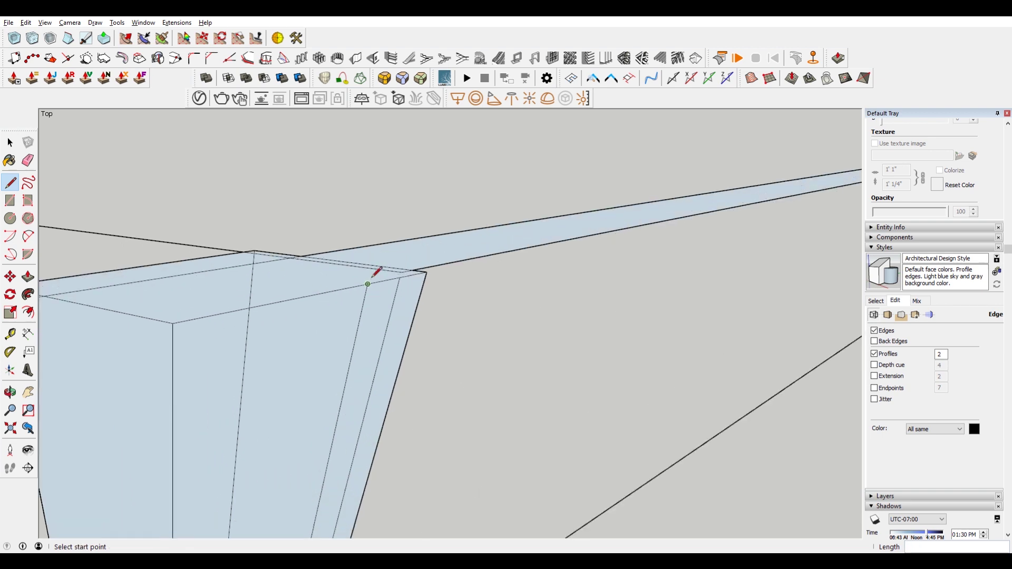
pyautogui.scroll(1, 414, 264)
pyautogui.click(409, 270)
pyautogui.scroll(-2, 409, 270)
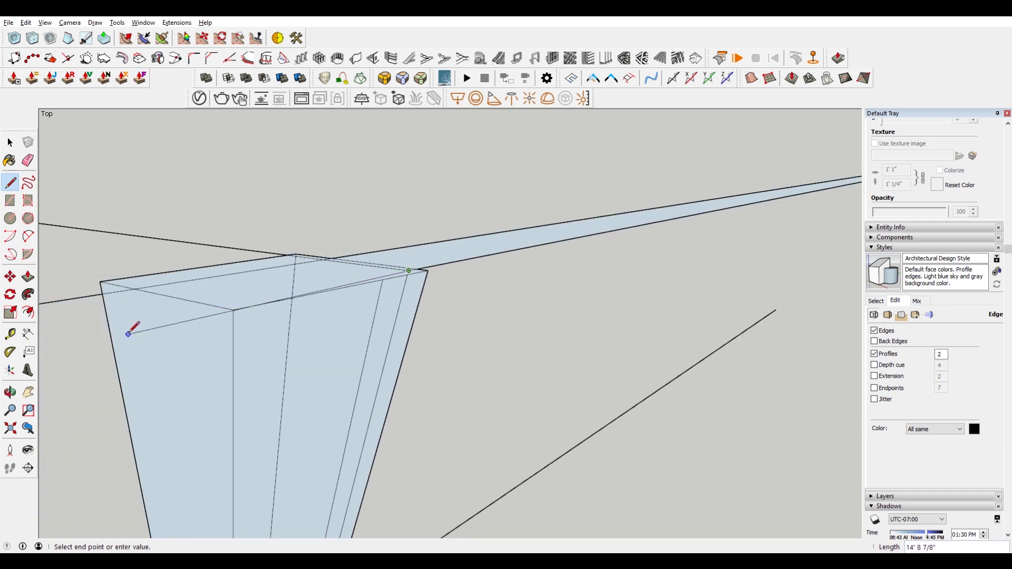
pyautogui.click(224, 307)
pyautogui.scroll(2, 224, 301)
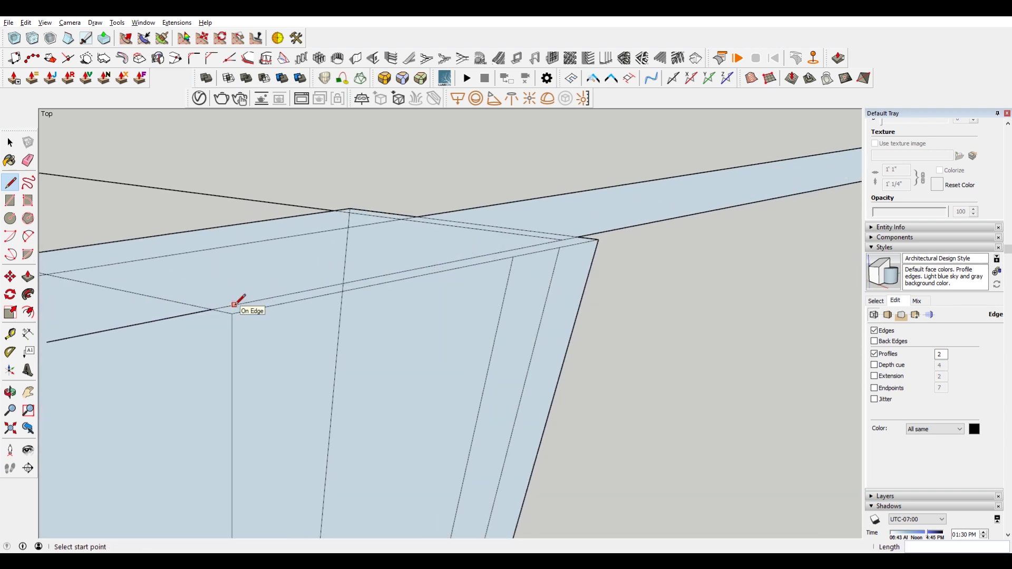
pyautogui.scroll(-3, 234, 303)
pyautogui.scroll(2, 243, 282)
pyautogui.scroll(1, 281, 282)
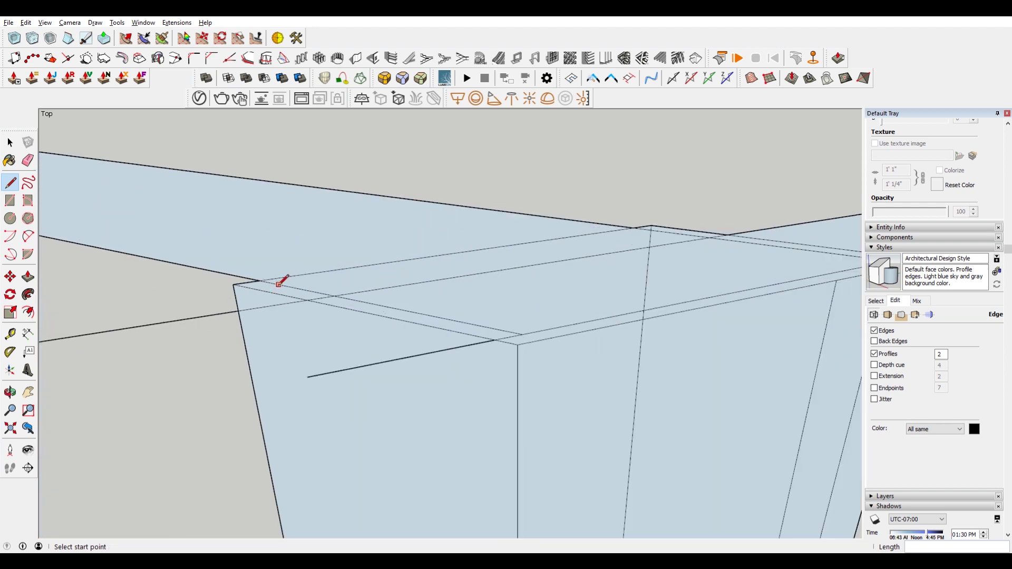
pyautogui.click(281, 283)
pyautogui.scroll(-3, 281, 282)
pyautogui.click(545, 247)
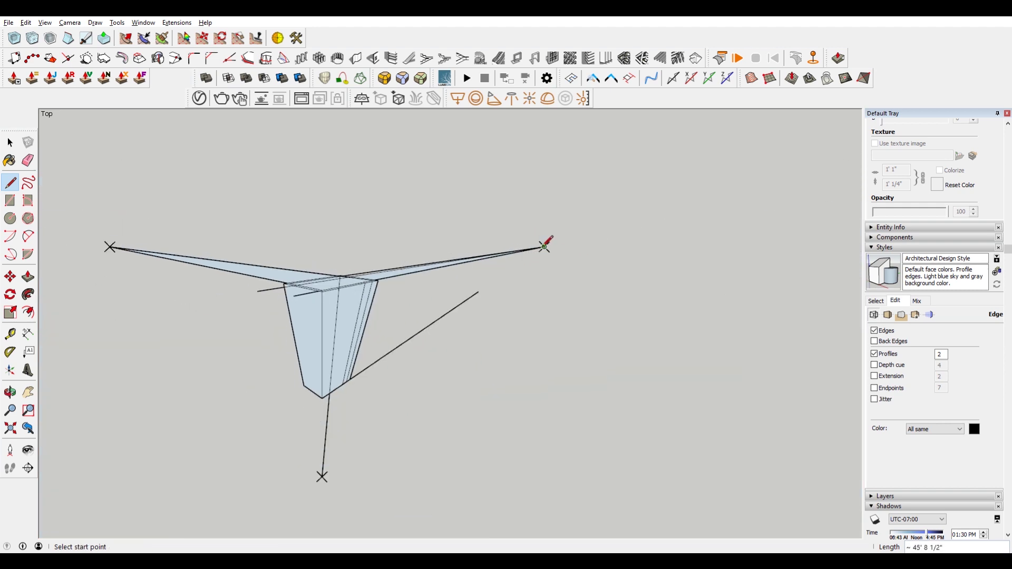
pyautogui.scroll(2, 343, 271)
pyautogui.scroll(3, 323, 265)
pyautogui.scroll(2, 271, 350)
# Erase the long line across the top and the excess edges at the roof's front corners.
pyautogui.press('e')
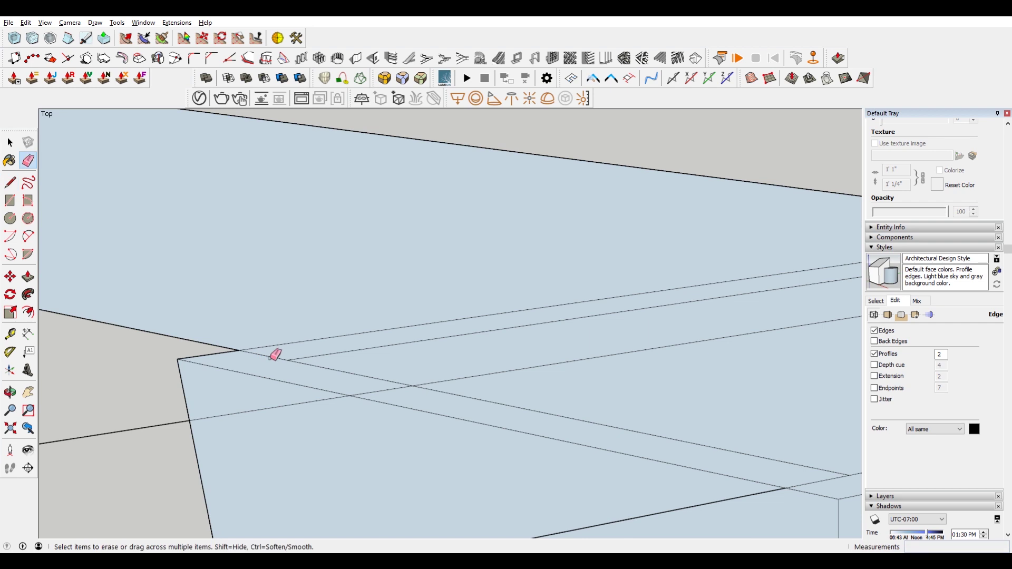
pyautogui.scroll(-1, 149, 321)
pyautogui.scroll(-2, 149, 321)
pyautogui.click(419, 217)
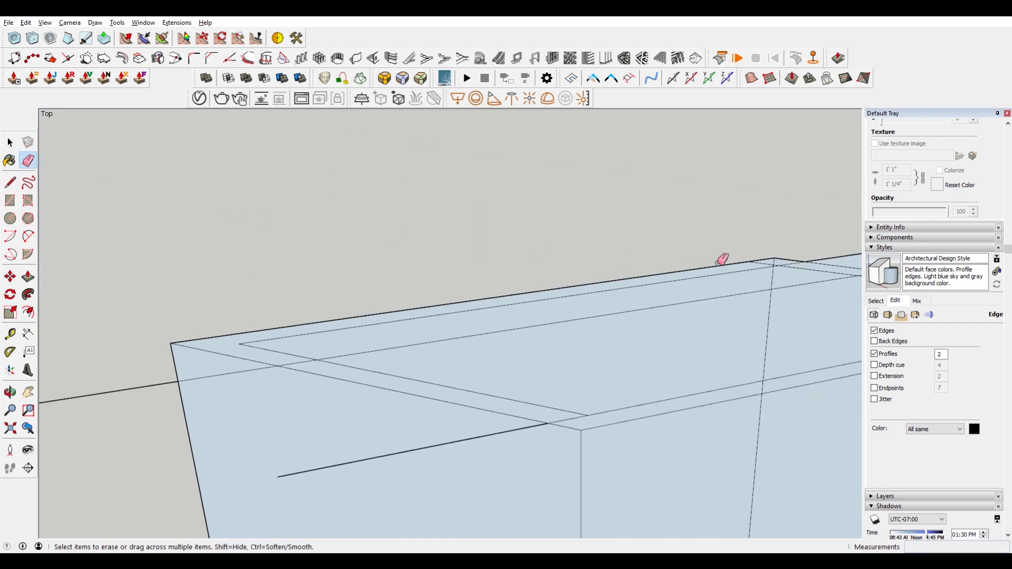
pyautogui.scroll(2, 722, 260)
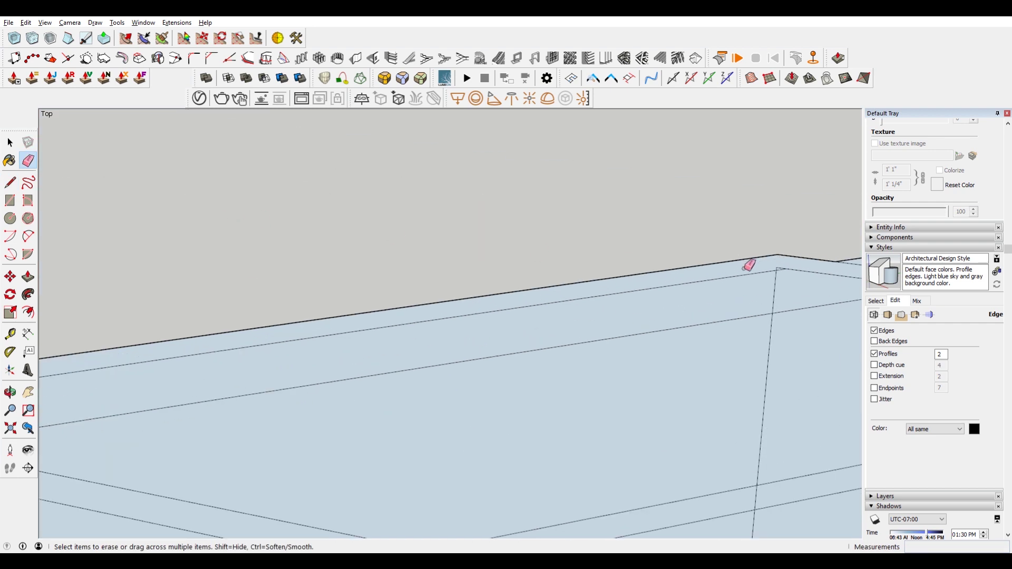
pyautogui.scroll(2, 783, 259)
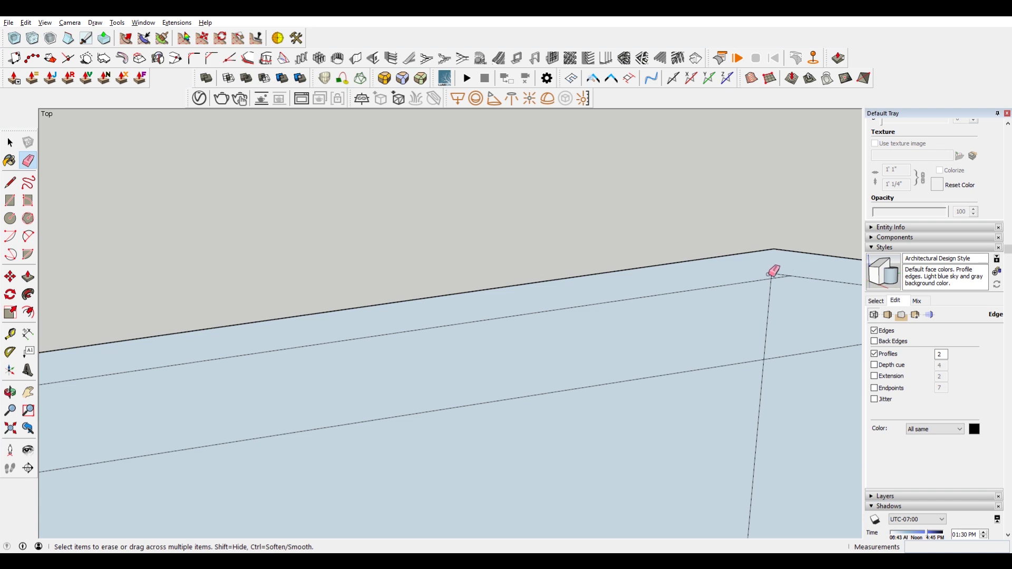
pyautogui.scroll(-1, 741, 249)
pyautogui.scroll(-1, 744, 270)
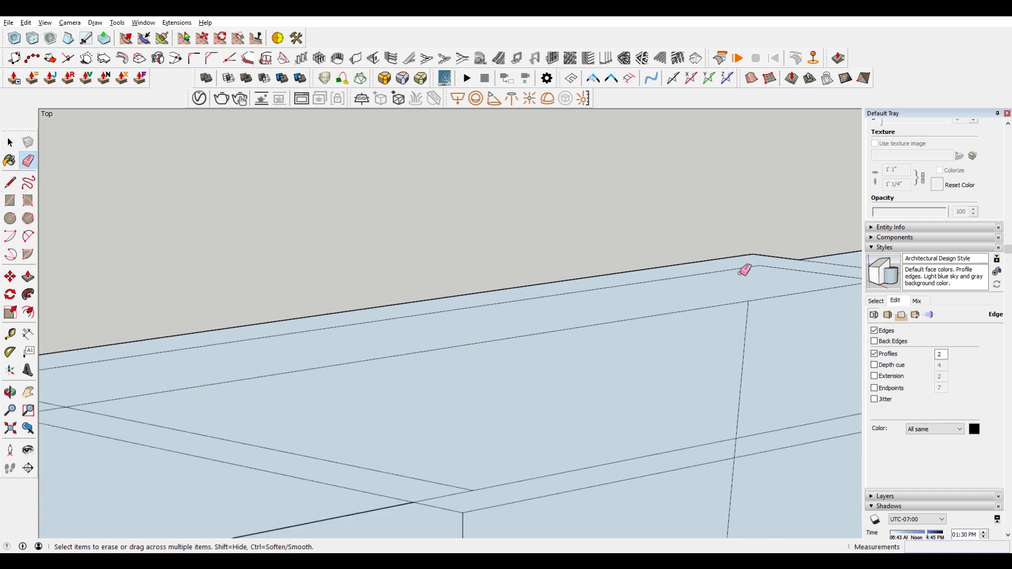
pyautogui.scroll(-2, 745, 271)
pyautogui.press('space')
pyautogui.scroll(-1, 742, 317)
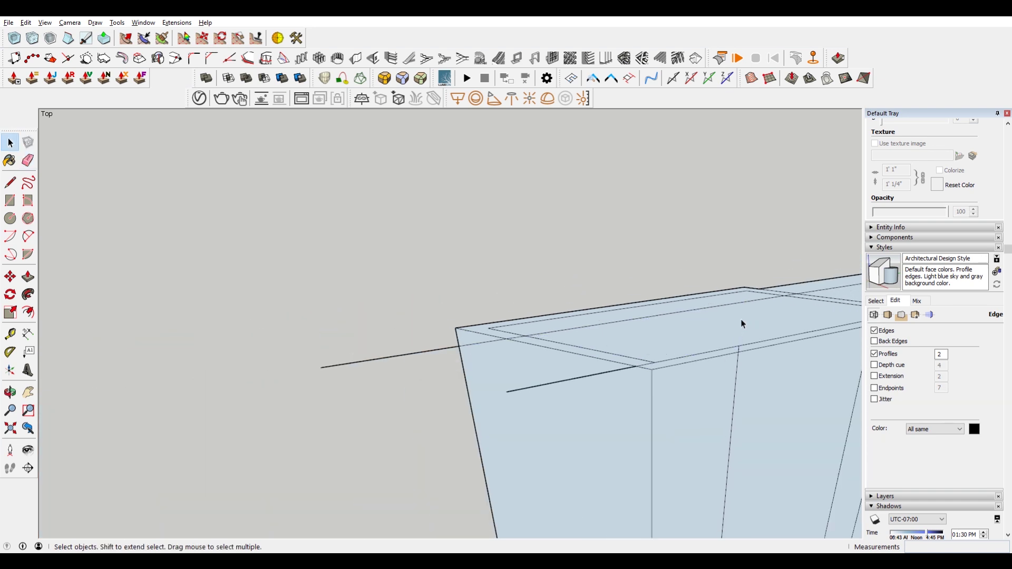
pyautogui.scroll(-1, 743, 332)
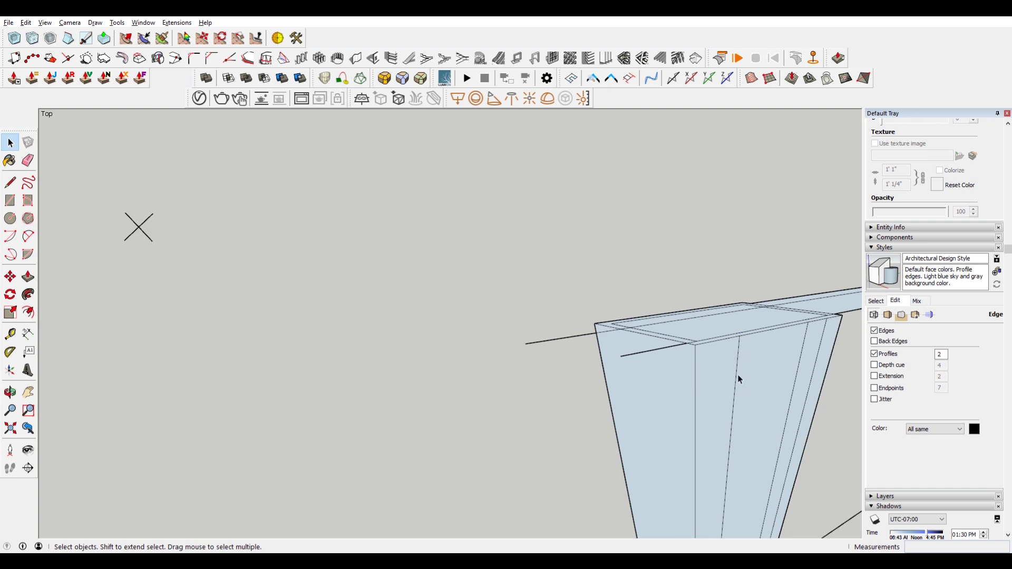
pyautogui.scroll(-2, 736, 375)
pyautogui.keyDown('shift'); pyautogui.moveTo(764, 355); pyautogui.dragTo(695, 340, button='middle'); pyautogui.keyUp('shift')
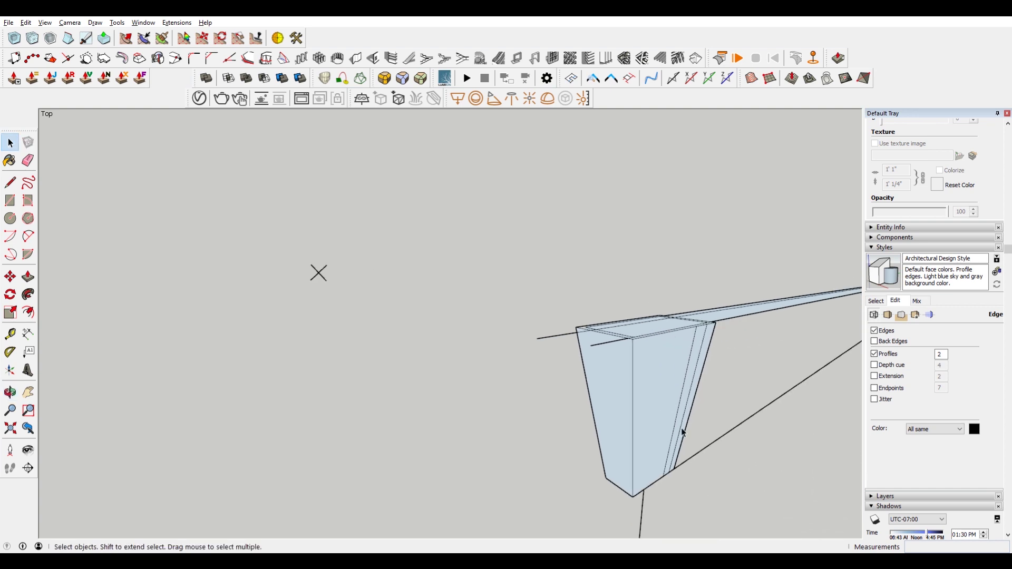
pyautogui.keyDown('shift'); pyautogui.moveTo(682, 432); pyautogui.dragTo(650, 381, button='middle'); pyautogui.keyUp('shift')
pyautogui.scroll(2, 667, 209)
pyautogui.scroll(2, 813, 241)
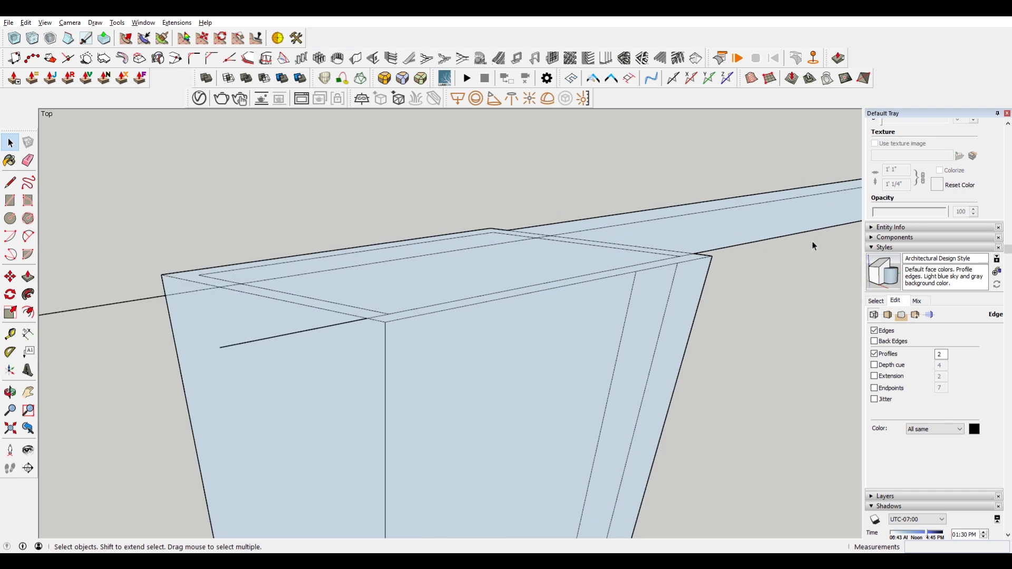
pyautogui.scroll(2, 613, 226)
pyautogui.scroll(1, 613, 226)
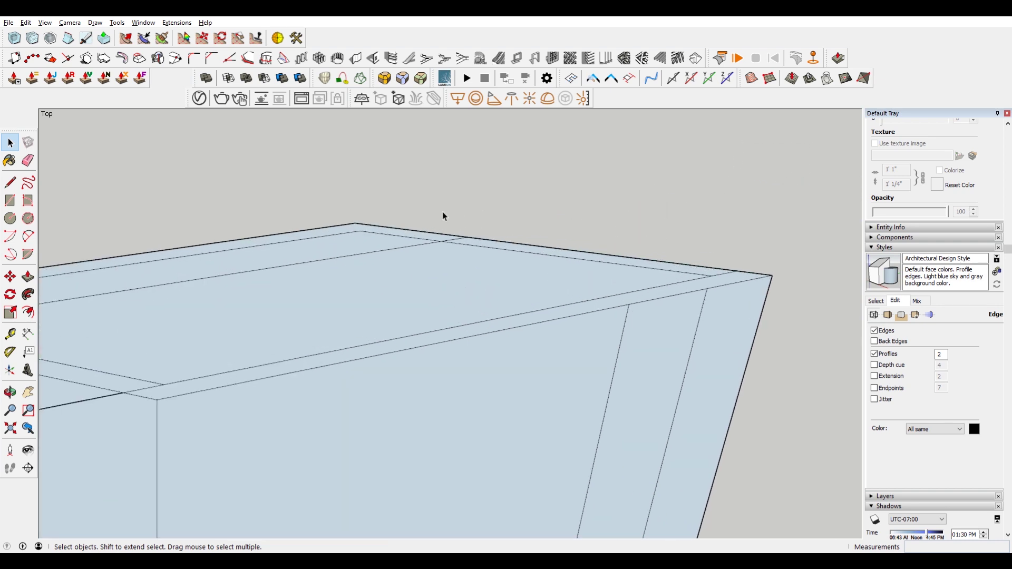
pyautogui.press('e')
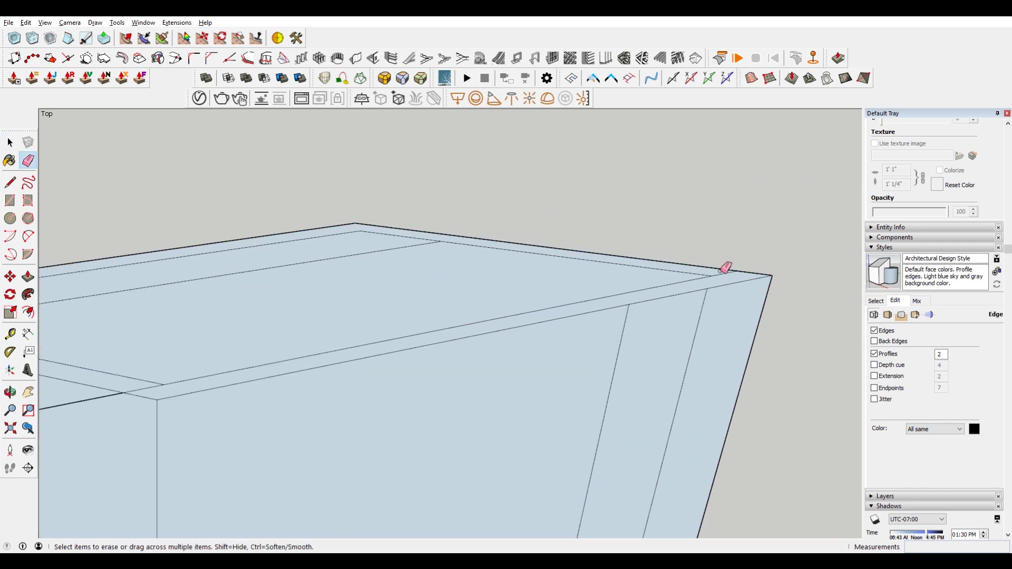
pyautogui.scroll(-3, 728, 270)
pyautogui.scroll(1, 554, 265)
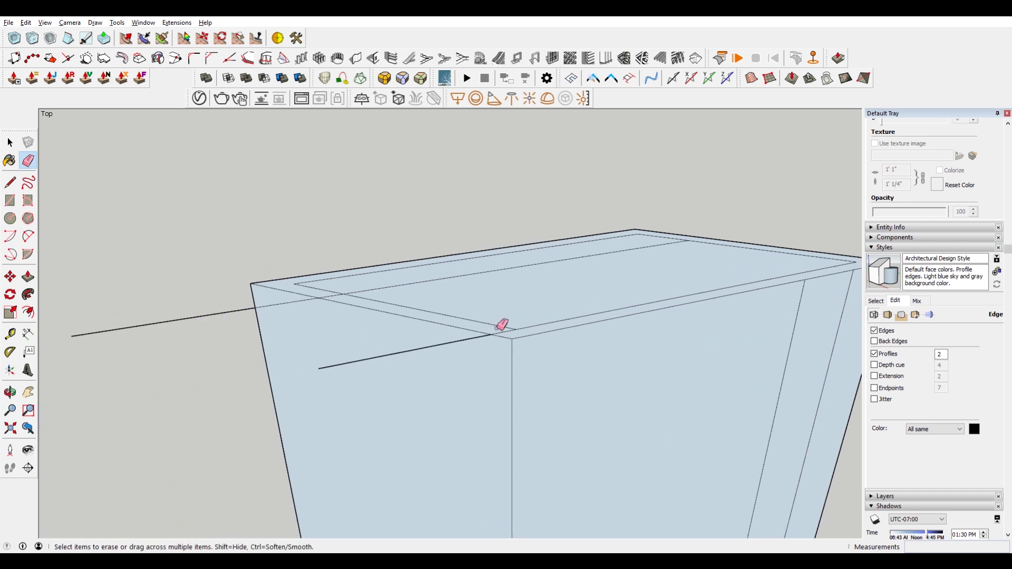
pyautogui.click(416, 351)
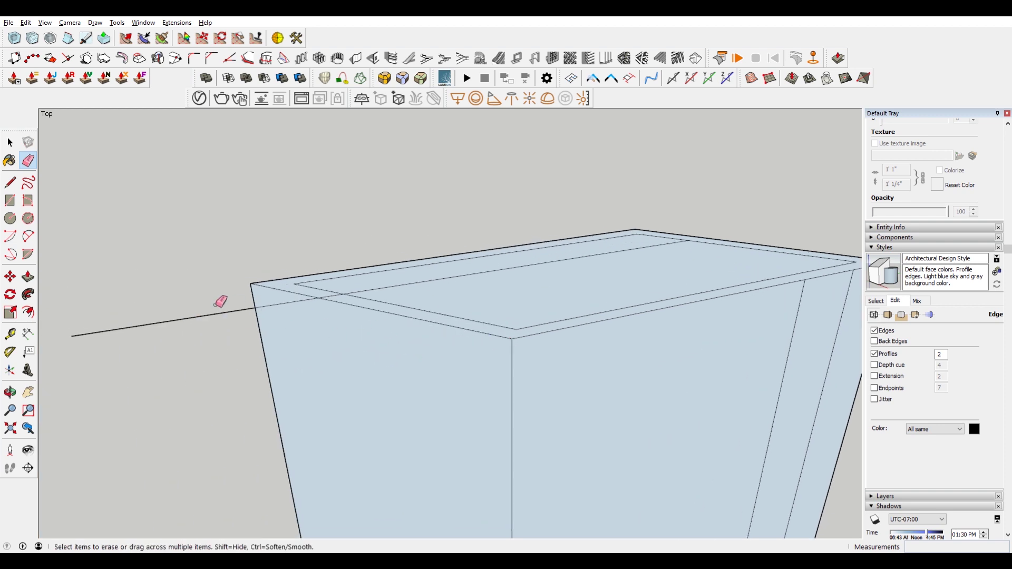
pyautogui.click(217, 311)
pyautogui.click(277, 302)
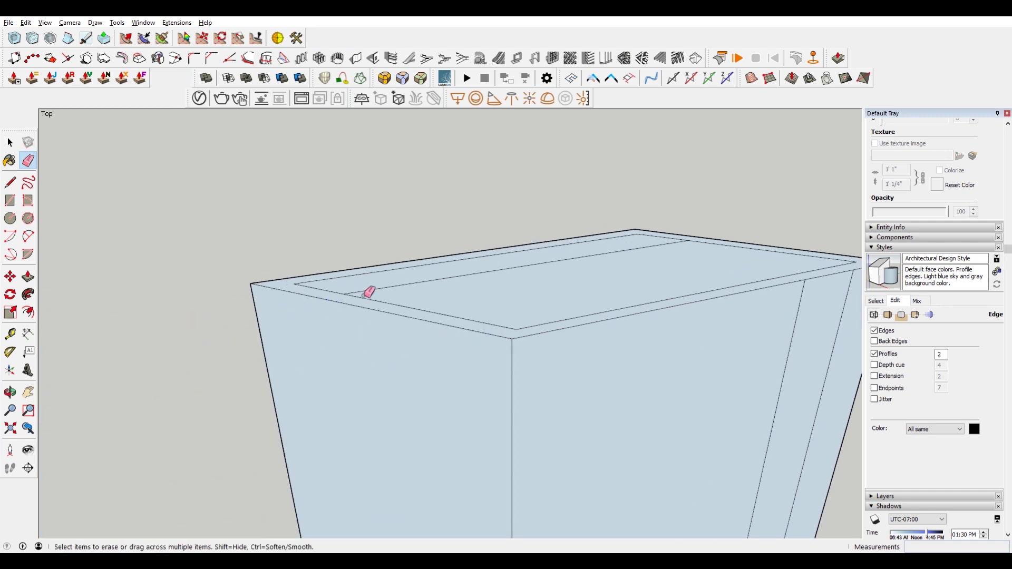
pyautogui.scroll(-2, 554, 260)
pyautogui.scroll(-1, 562, 251)
pyautogui.keyDown('shift'); pyautogui.moveTo(561, 250); pyautogui.dragTo(483, 247, button='middle'); pyautogui.keyUp('shift')
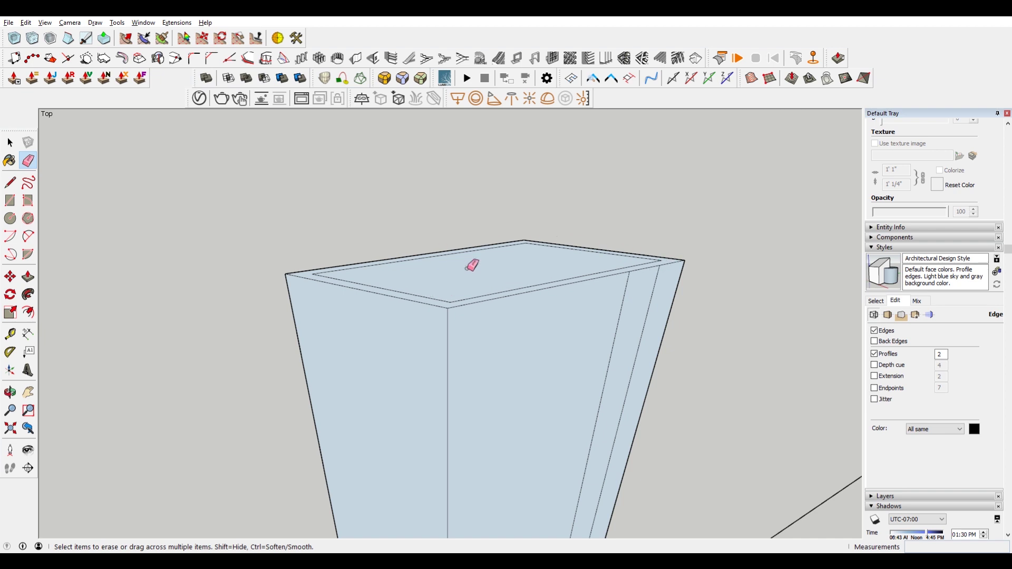
pyautogui.press('l')
# Draw lines from the roof's top corners toward the right vanishing point and leftward.
pyautogui.click(528, 241)
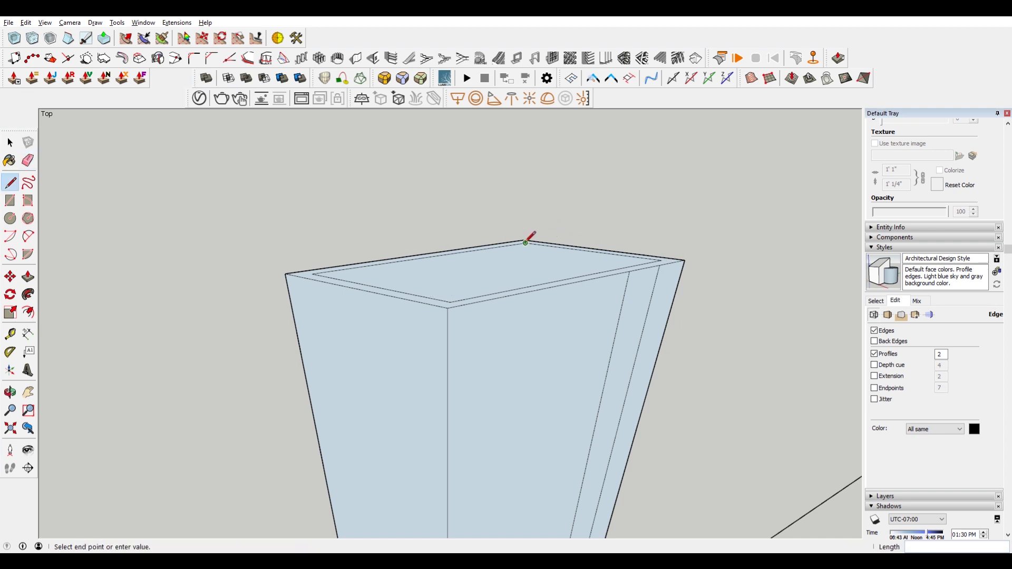
pyautogui.scroll(-3, 530, 237)
pyautogui.scroll(-2, 534, 237)
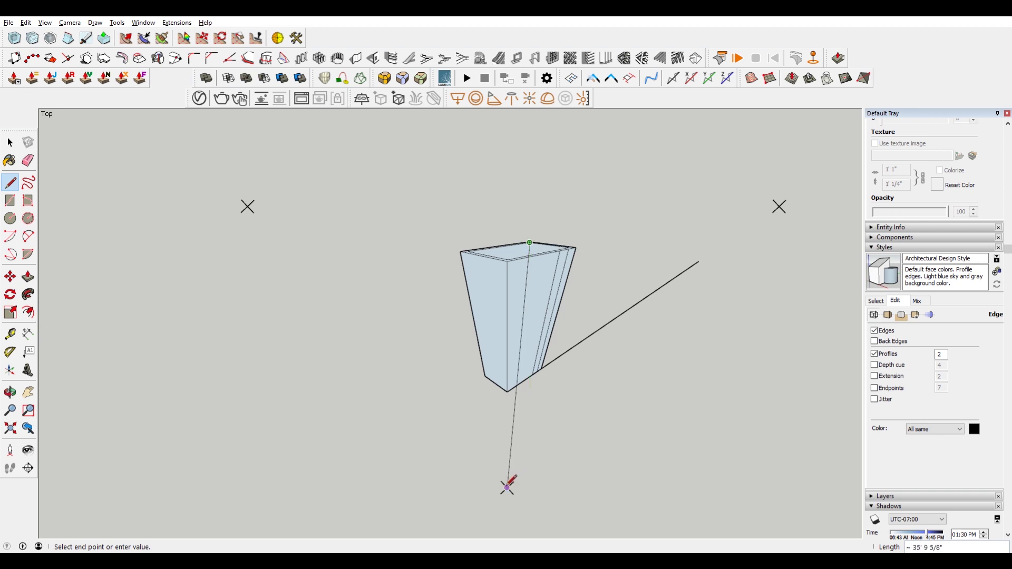
pyautogui.scroll(2, 518, 256)
pyautogui.click(520, 255)
pyautogui.scroll(2, 522, 253)
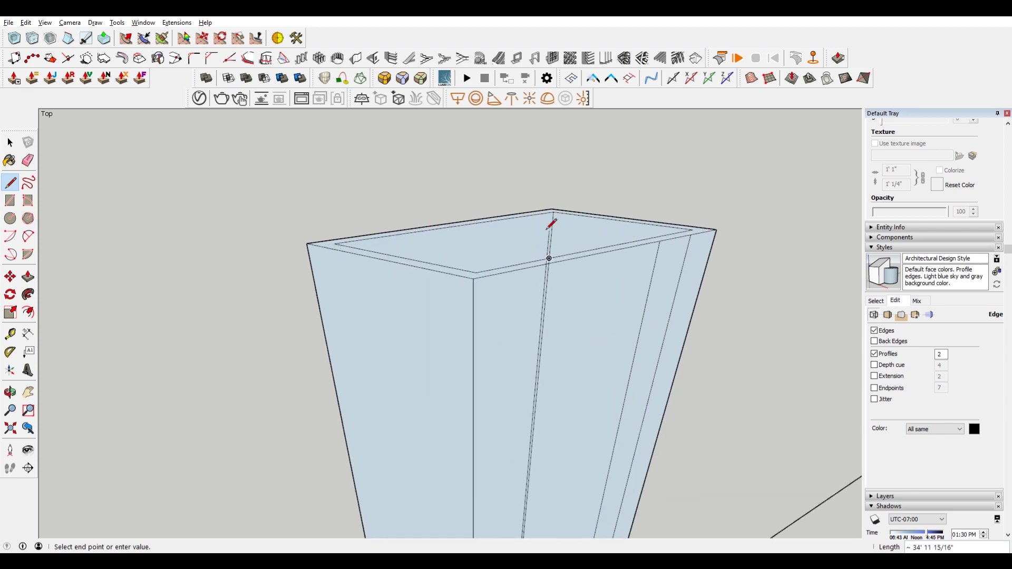
pyautogui.click(553, 224)
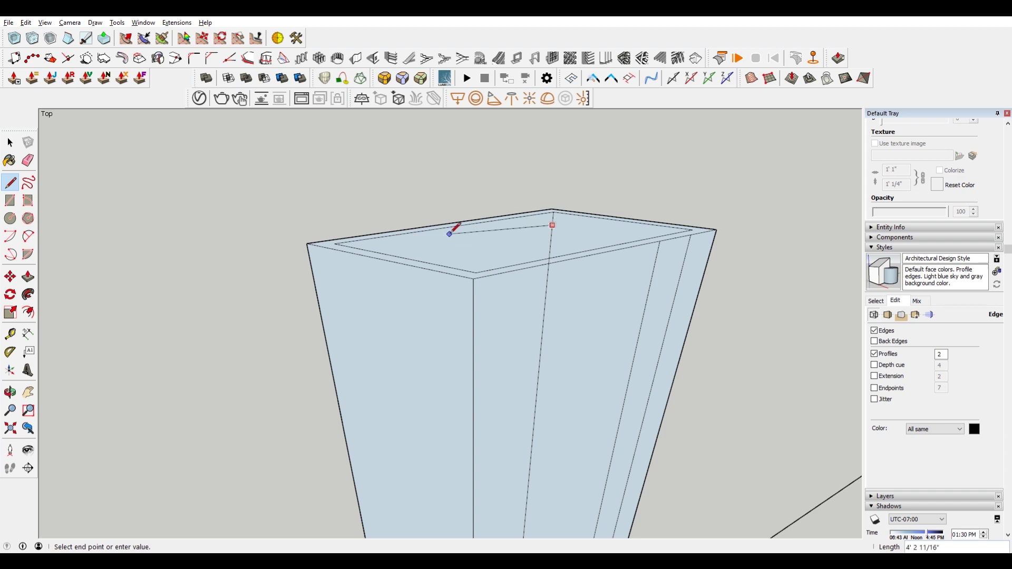
pyautogui.scroll(-2, 452, 227)
pyautogui.scroll(-1, 581, 230)
pyautogui.click(785, 193)
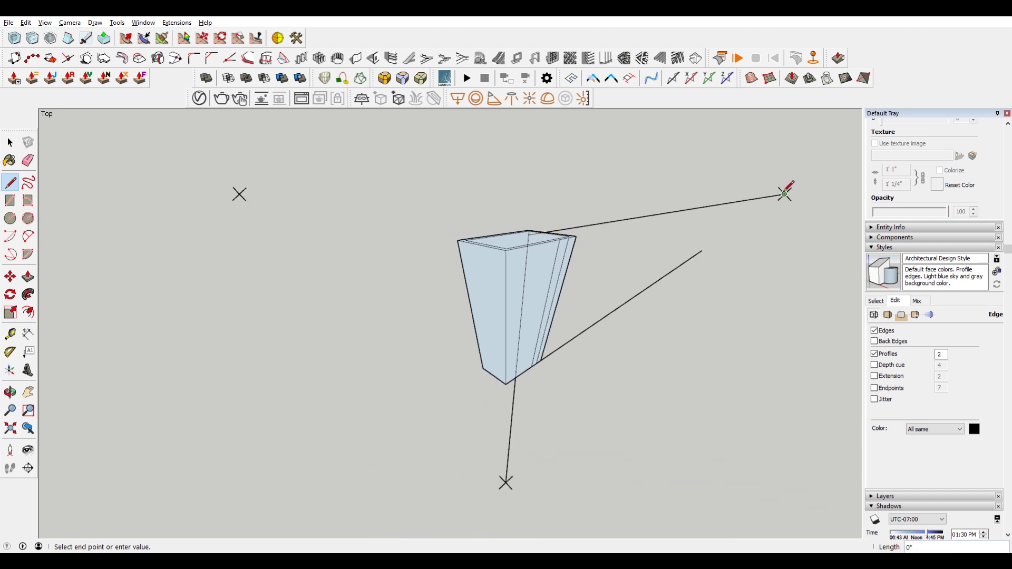
pyautogui.scroll(2, 501, 226)
pyautogui.scroll(1, 590, 229)
pyautogui.click(597, 219)
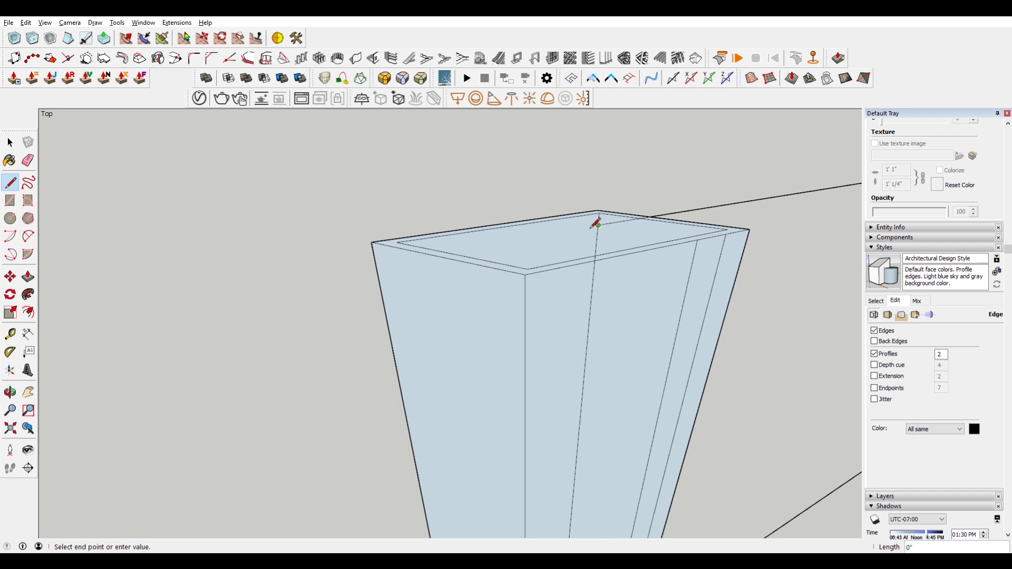
pyautogui.click(386, 251)
# Select and delete the old long construction line.
pyautogui.press('space')
pyautogui.scroll(1, 443, 253)
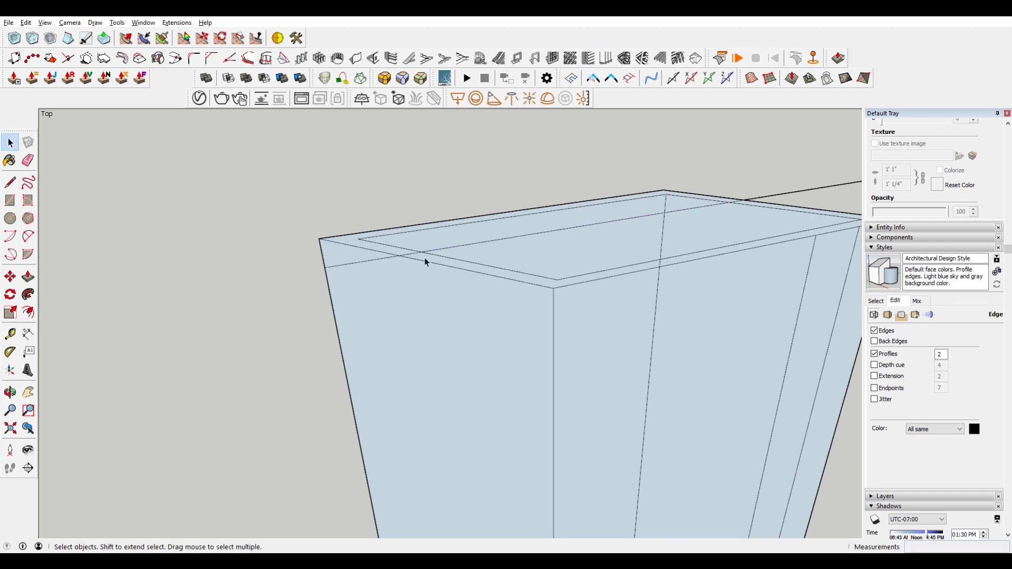
pyautogui.press('e')
pyautogui.scroll(1, 401, 248)
pyautogui.scroll(-1, 414, 282)
pyautogui.scroll(-3, 414, 282)
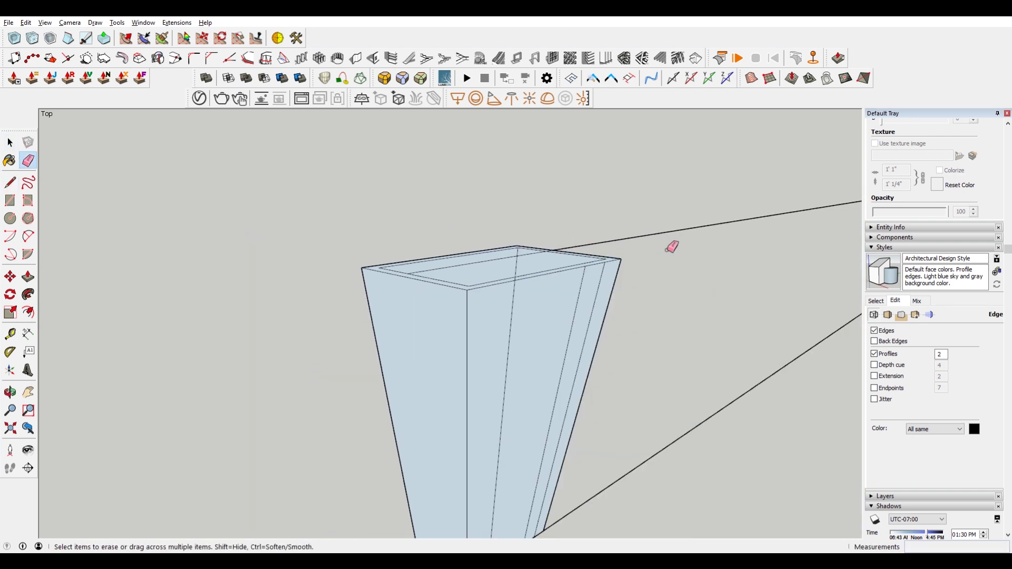
pyautogui.press('space')
pyautogui.moveTo(705, 254); pyautogui.dragTo(656, 203)
pyautogui.press('Delete')
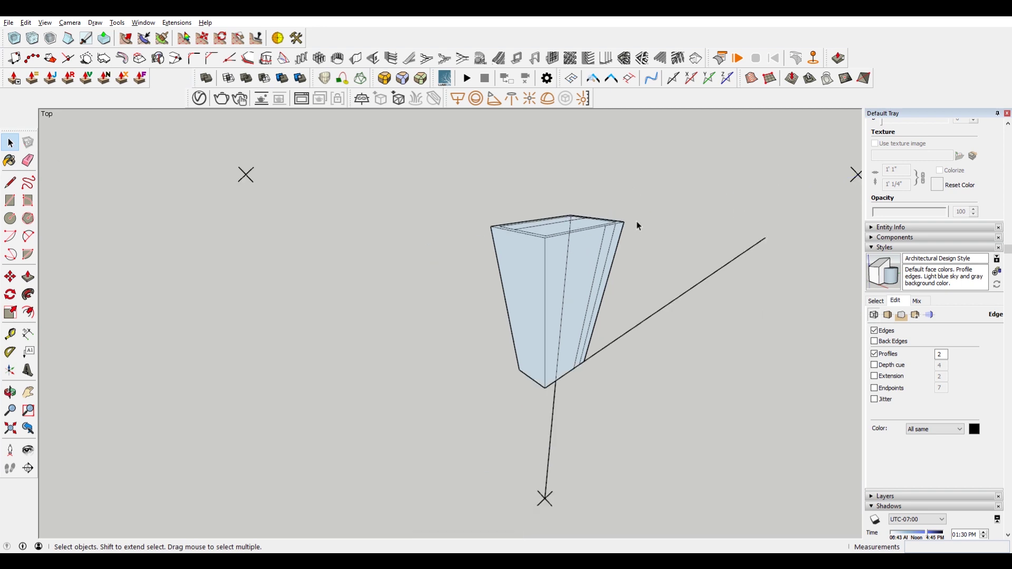
pyautogui.scroll(2, 636, 220)
# Draw a new line from the building's top back corner to past the right side.
pyautogui.press('l')
pyautogui.scroll(-2, 216, 191)
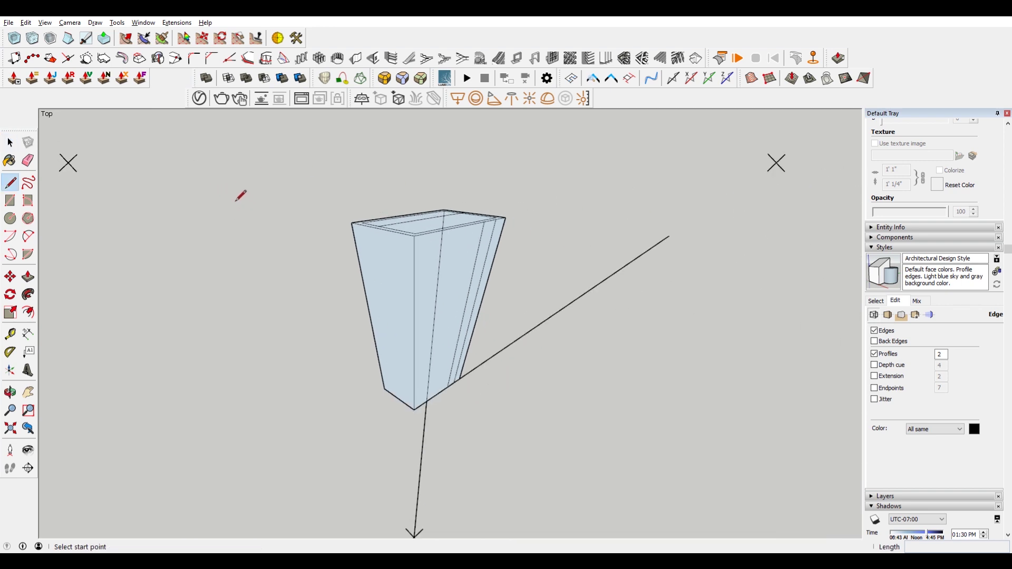
pyautogui.scroll(1, 195, 199)
pyautogui.click(196, 198)
pyautogui.scroll(3, 593, 230)
pyautogui.scroll(2, 520, 264)
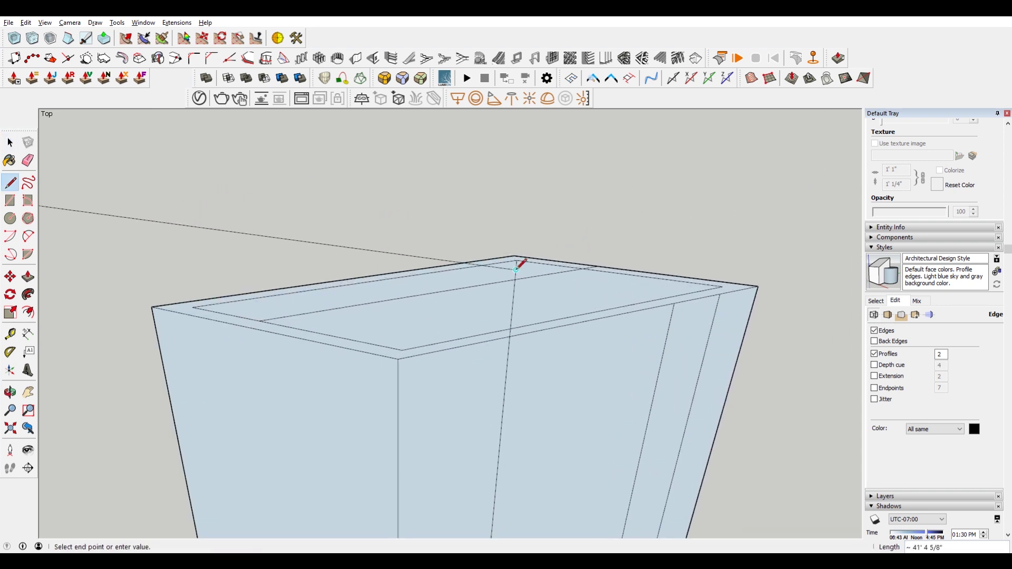
pyautogui.click(790, 318)
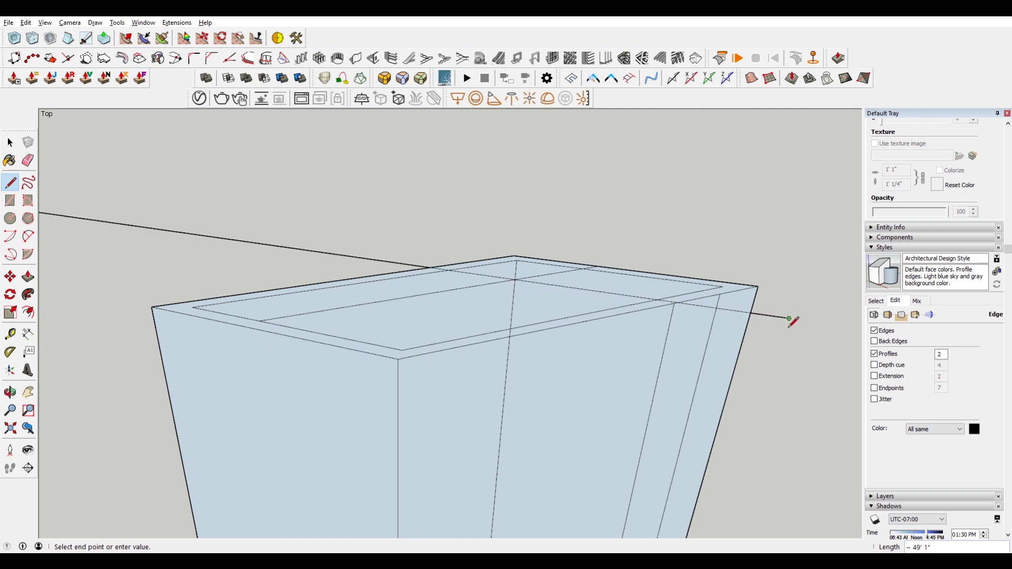
pyautogui.press('space')
pyautogui.press('e')
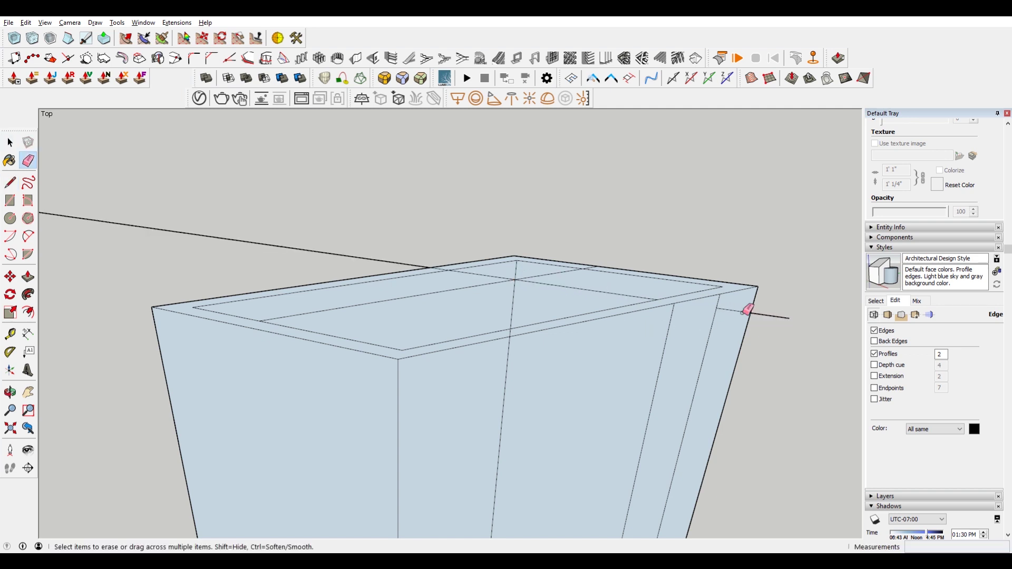
# Remove the right line extension, the inner vertical parapet edge and a long vertical line.
pyautogui.moveTo(697, 306); pyautogui.dragTo(779, 320)
pyautogui.press('space')
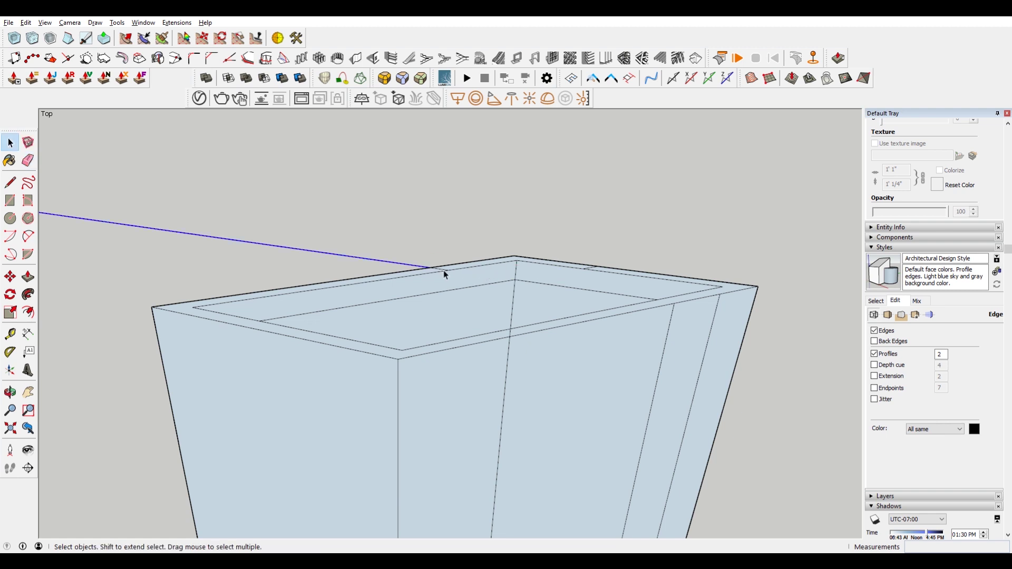
pyautogui.press('Delete')
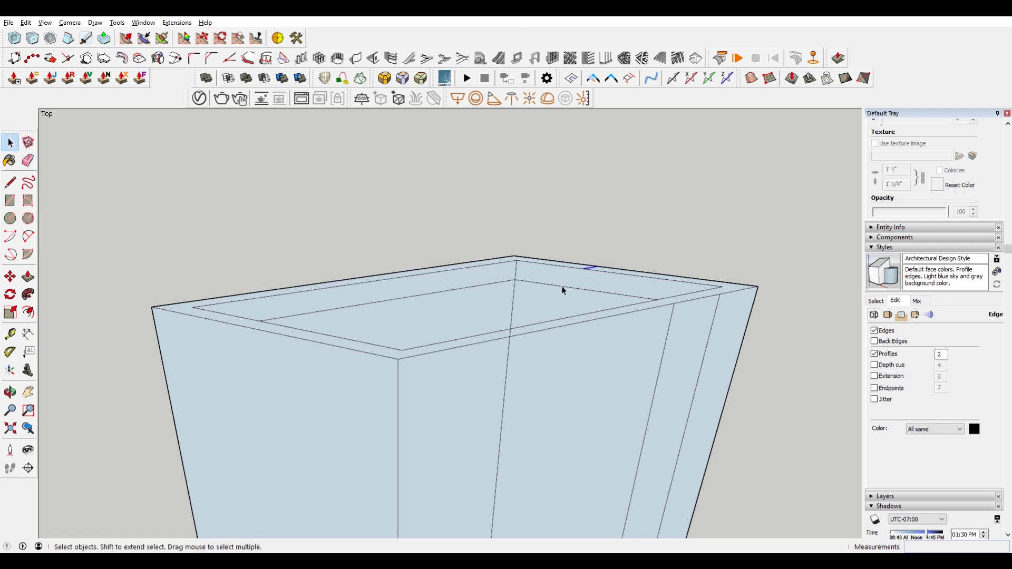
pyautogui.click(536, 301)
pyautogui.click(514, 313)
pyautogui.press('Delete')
pyautogui.click(506, 358)
pyautogui.press('Delete')
pyautogui.scroll(-3, 527, 357)
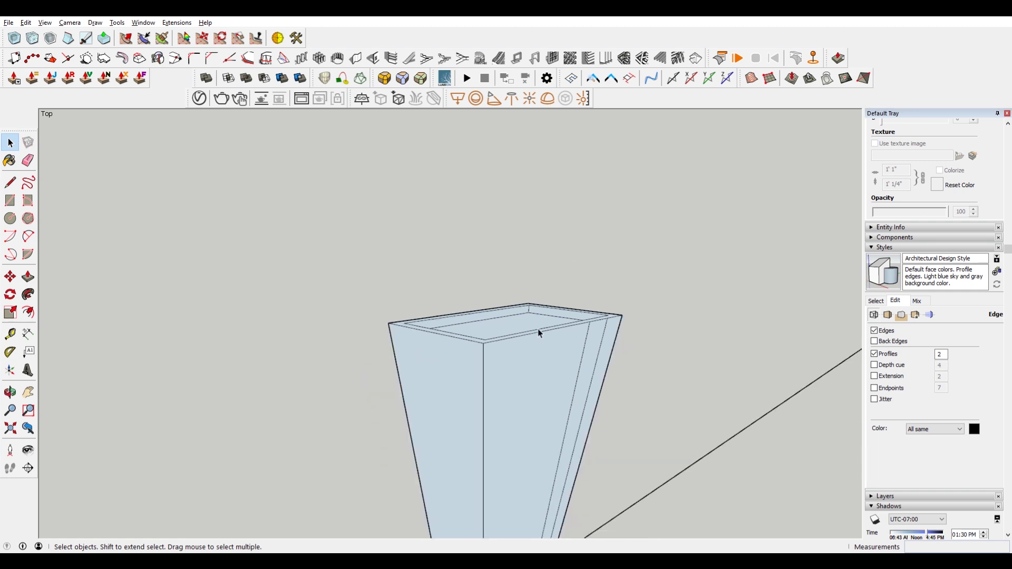
pyautogui.scroll(-2, 538, 328)
# Delete the remaining vertical line below the building, orbiting to check the cleanup.
pyautogui.moveTo(576, 398); pyautogui.dragTo(571, 272, button='middle')
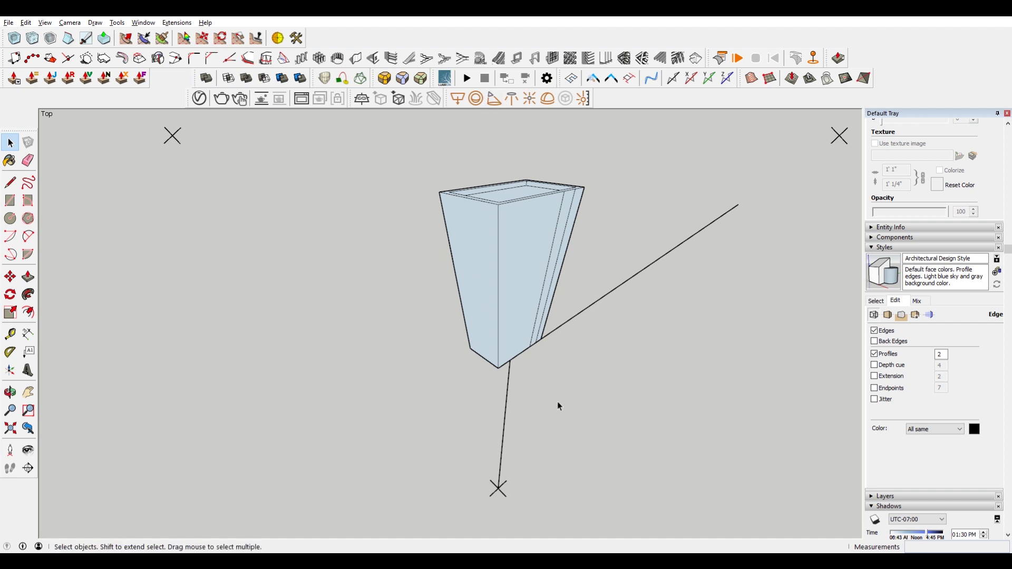
pyautogui.click(504, 418)
pyautogui.press('Delete')
pyautogui.scroll(-2, 554, 388)
pyautogui.moveTo(609, 368); pyautogui.dragTo(613, 328, button='middle')
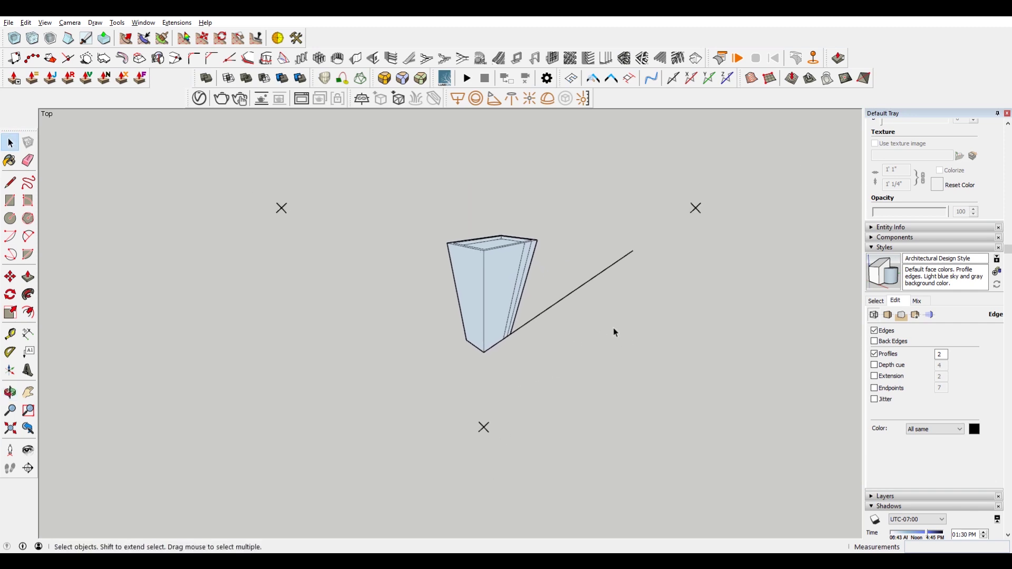
pyautogui.scroll(2, 518, 273)
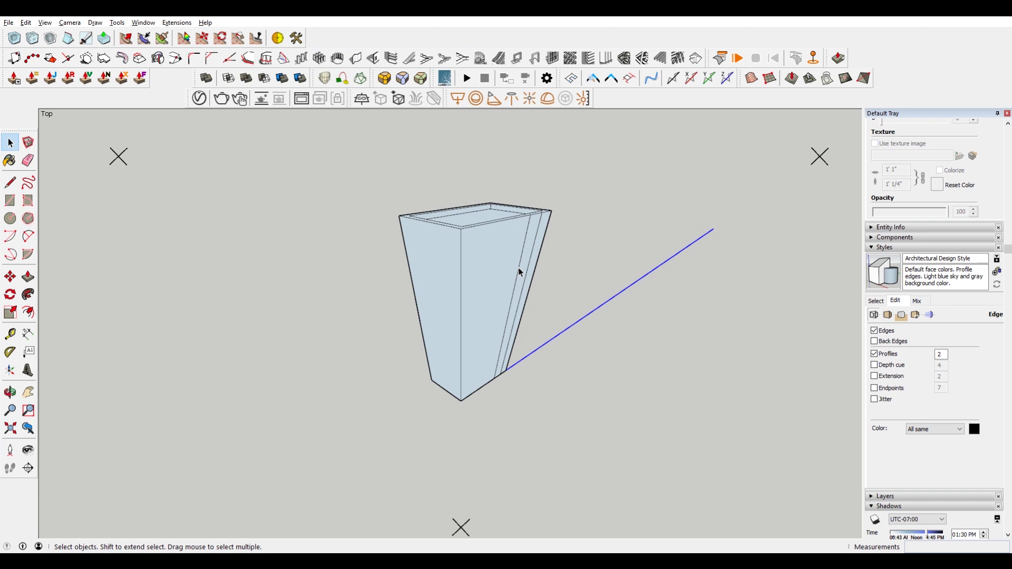
pyautogui.press('l')
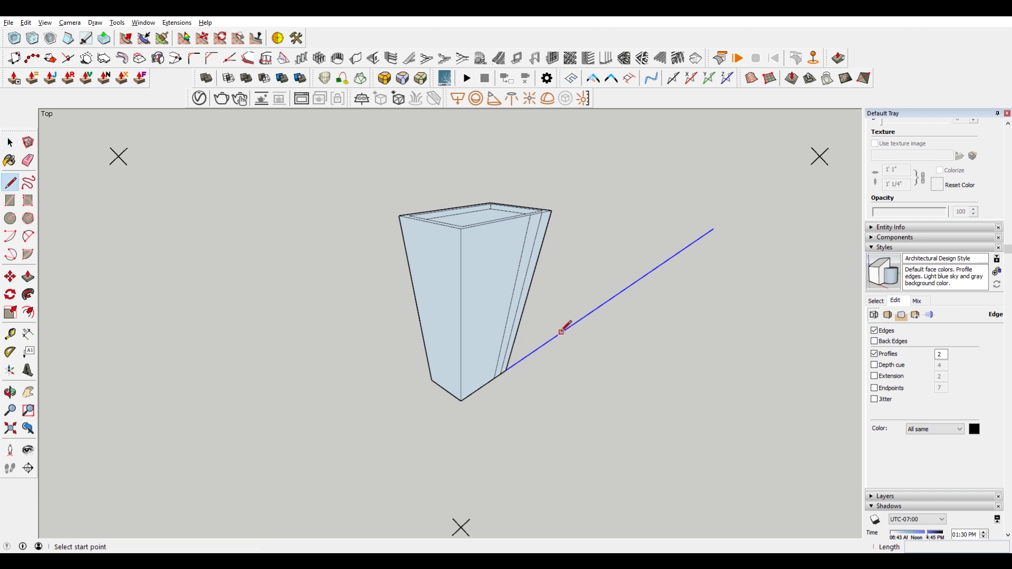
pyautogui.scroll(1, 521, 360)
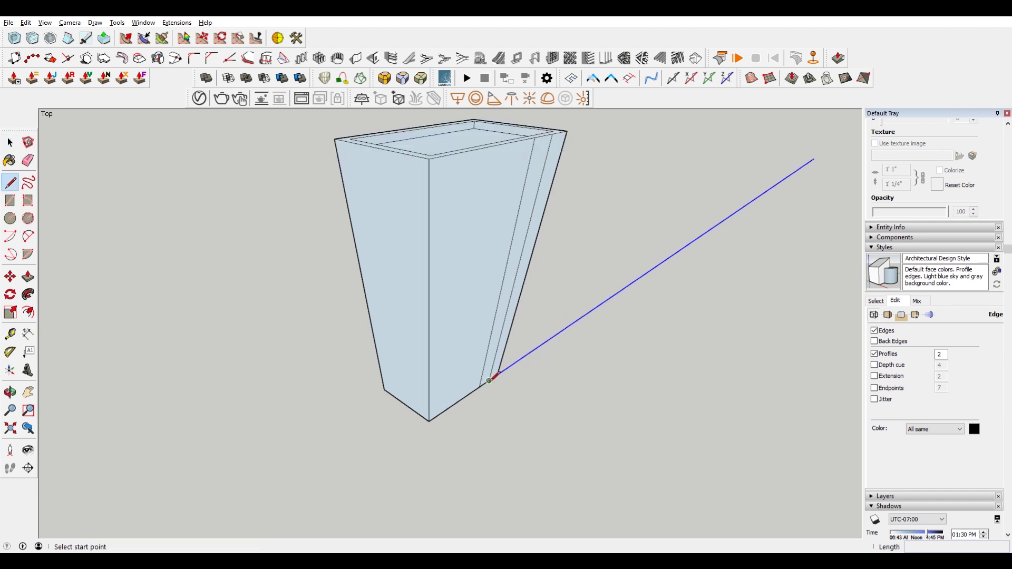
pyautogui.scroll(1, 515, 361)
pyautogui.scroll(1, 515, 360)
# Mark two ticks on the base line and draw lines from the bottom vanishing point through them.
pyautogui.click(513, 348)
pyautogui.click(500, 408)
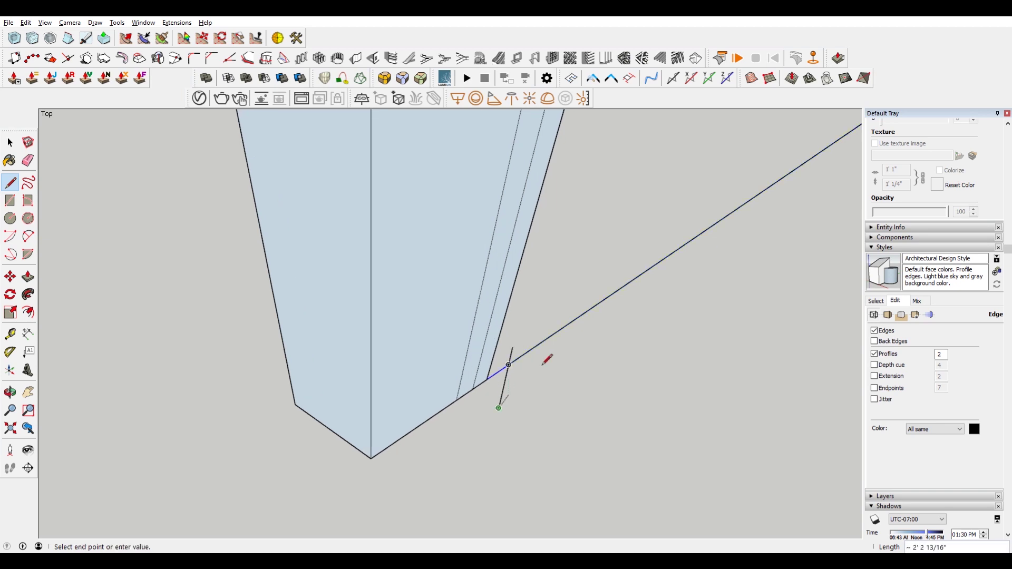
pyautogui.click(729, 190)
pyautogui.click(728, 248)
pyautogui.scroll(-2, 727, 247)
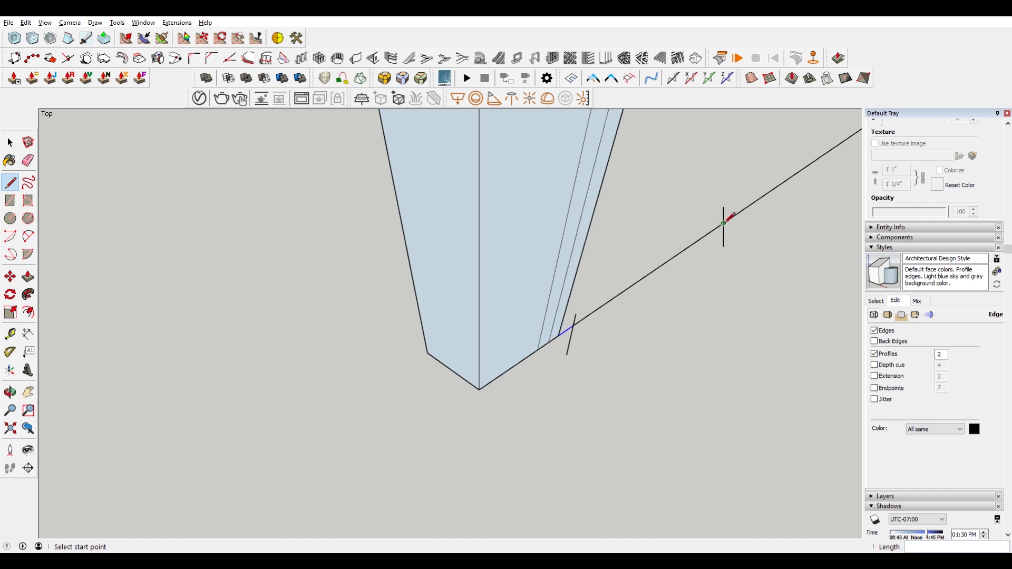
pyautogui.click(724, 224)
pyautogui.scroll(-2, 721, 228)
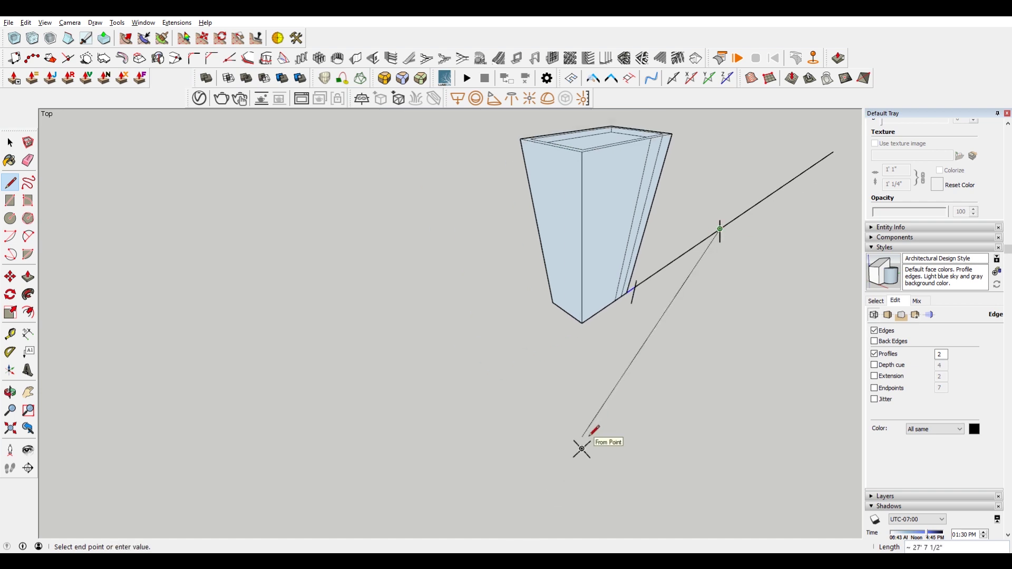
pyautogui.scroll(-2, 582, 450)
pyautogui.press('Escape')
pyautogui.click(576, 450)
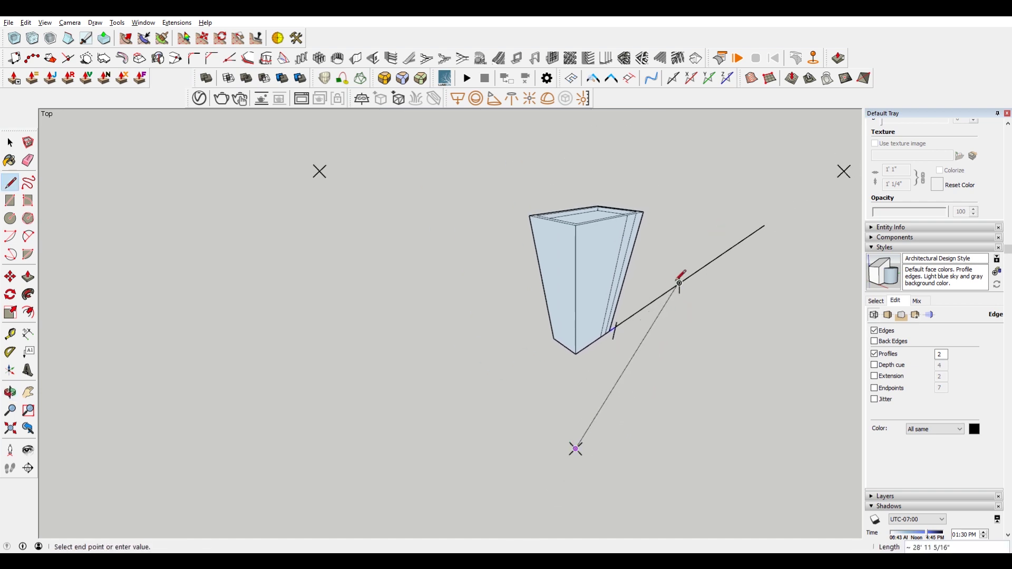
pyautogui.click(740, 187)
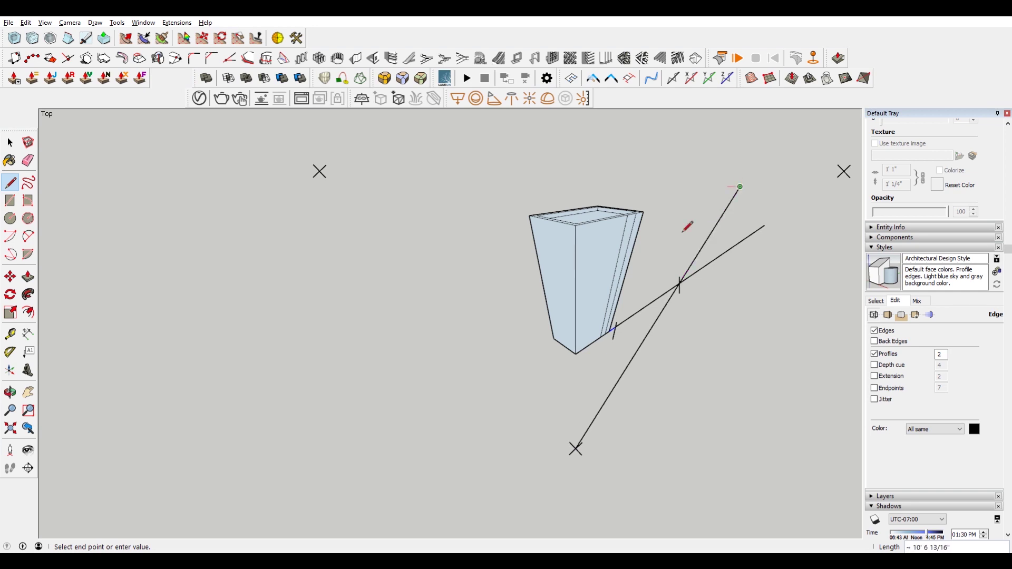
pyautogui.press('Escape')
pyautogui.click(576, 450)
pyautogui.click(614, 331)
pyautogui.scroll(1, 616, 329)
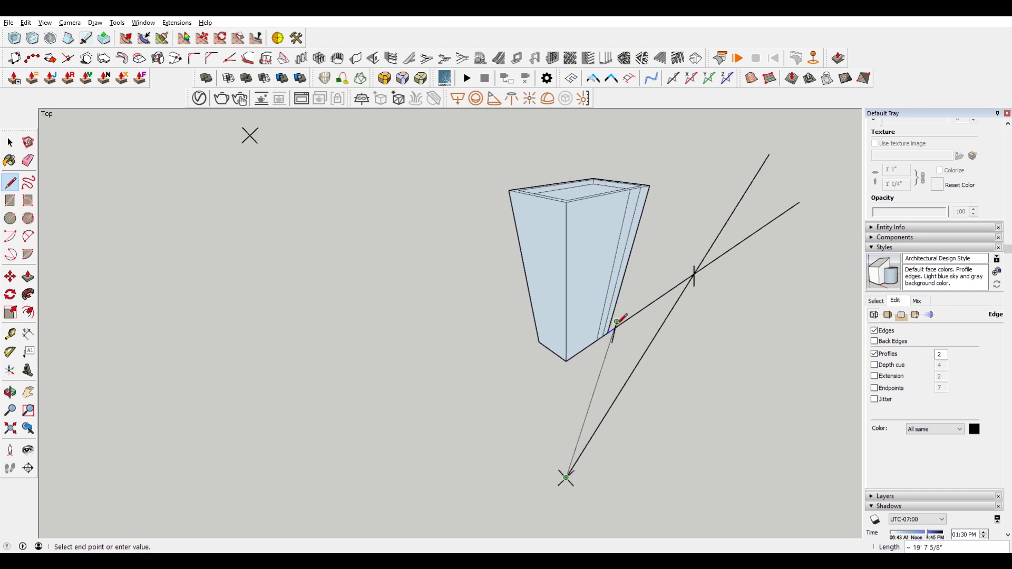
pyautogui.click(567, 478)
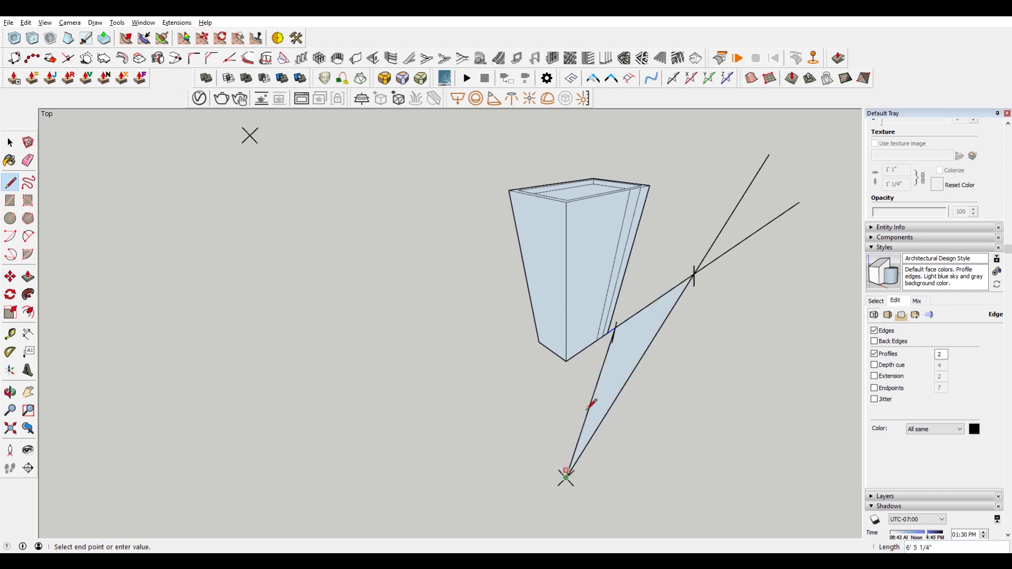
pyautogui.click(615, 328)
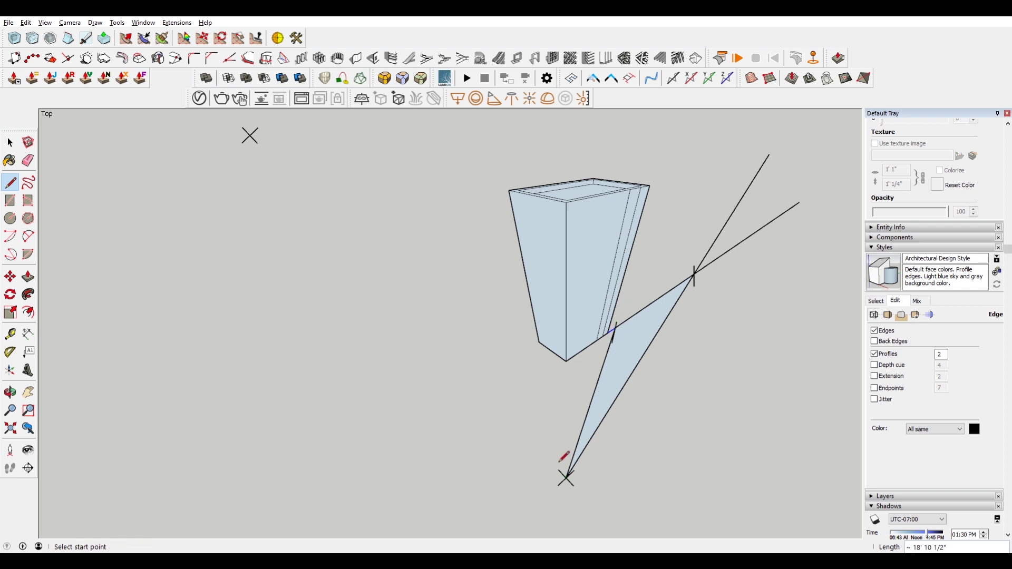
# Draw lines from points on the box edges to the left and right vanishing points.
pyautogui.click(567, 478)
pyautogui.scroll(2, 609, 332)
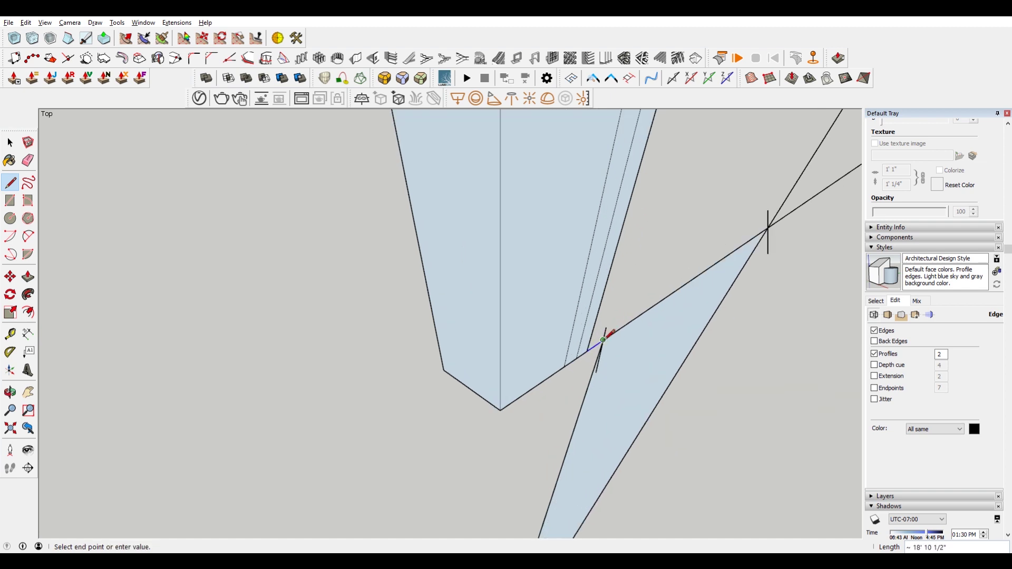
pyautogui.scroll(-1, 606, 335)
pyautogui.click(657, 183)
pyautogui.scroll(-1, 646, 242)
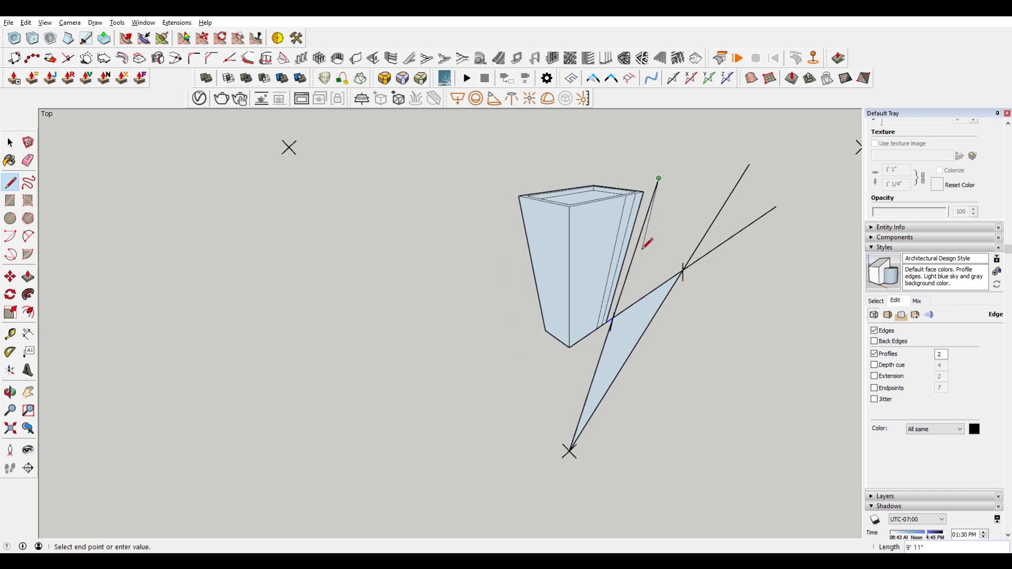
pyautogui.scroll(-1, 663, 227)
pyautogui.scroll(3, 662, 226)
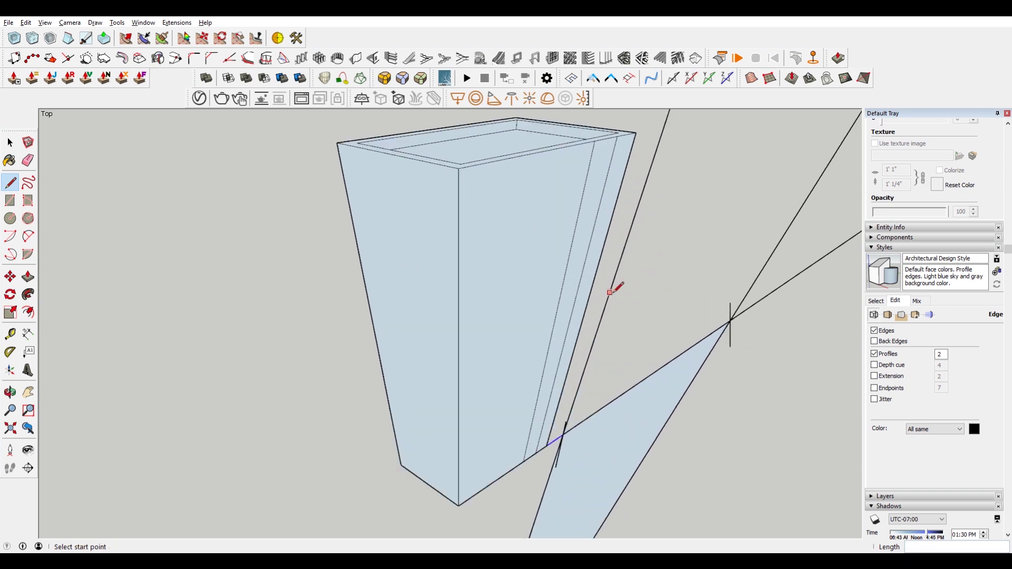
pyautogui.click(611, 293)
pyautogui.scroll(-3, 611, 292)
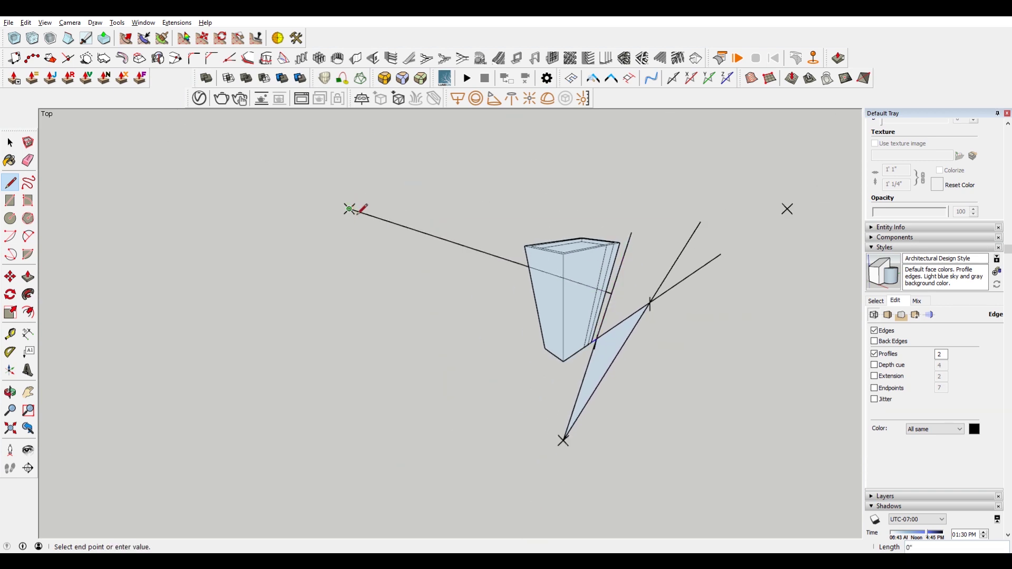
pyautogui.click(349, 209)
pyautogui.scroll(2, 564, 285)
pyautogui.press('Escape')
pyautogui.click(575, 285)
pyautogui.scroll(-2, 593, 283)
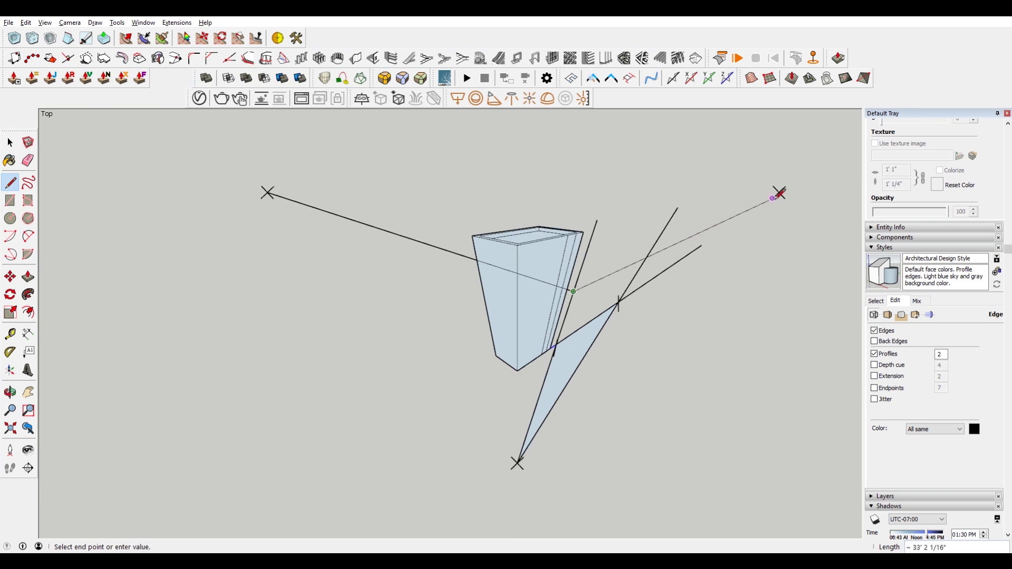
pyautogui.click(780, 193)
pyautogui.scroll(3, 542, 345)
pyautogui.press('Escape')
pyautogui.click(614, 334)
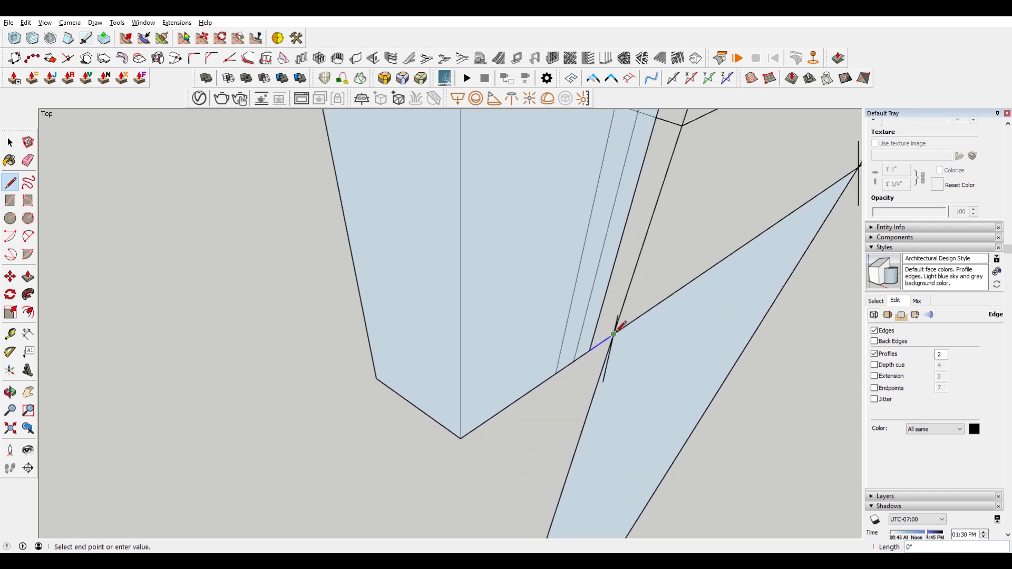
pyautogui.scroll(-3, 614, 333)
pyautogui.click(317, 169)
pyautogui.scroll(3, 598, 287)
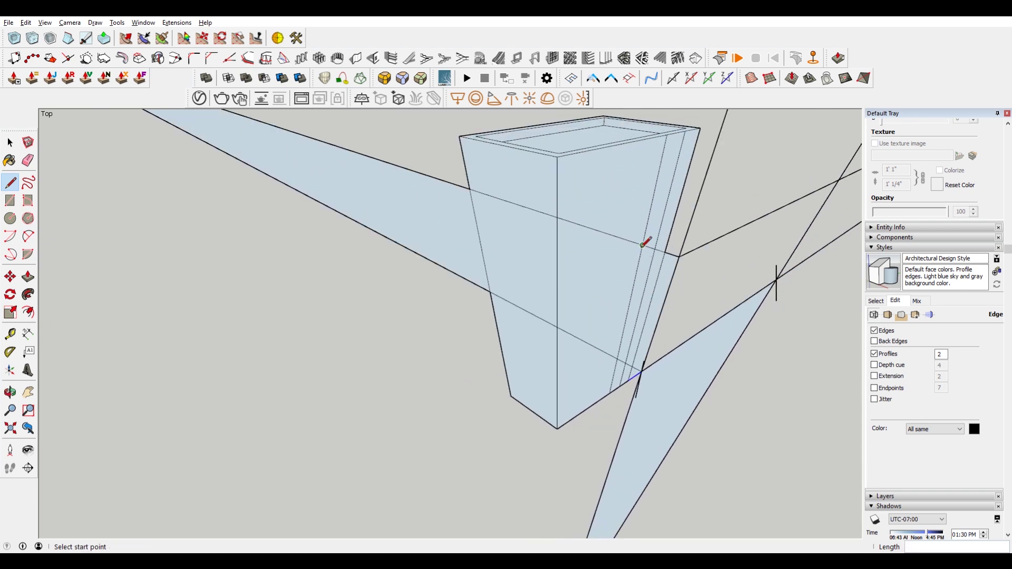
pyautogui.press('e')
pyautogui.scroll(2, 645, 244)
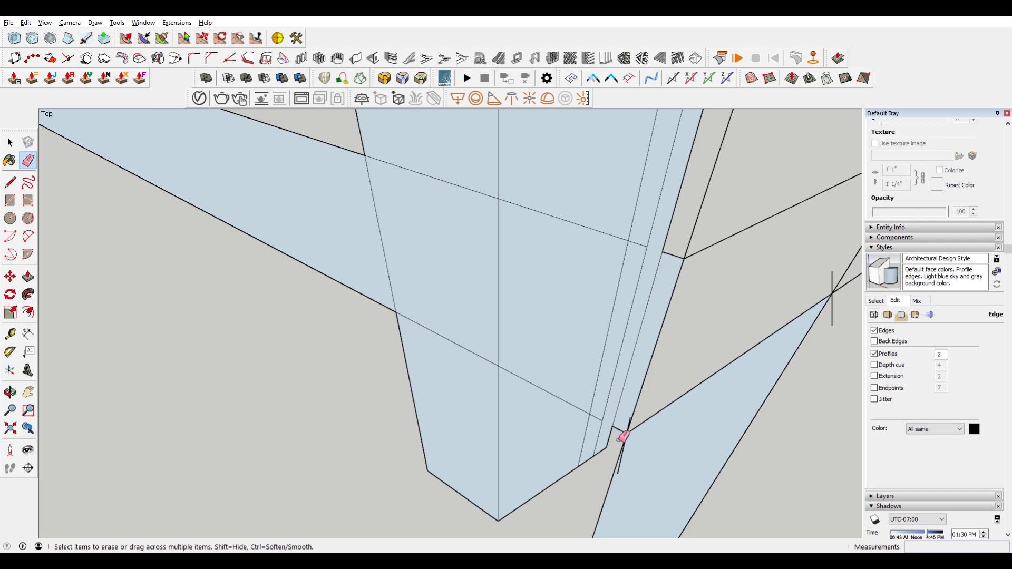
pyautogui.scroll(-2, 606, 361)
# Delete the unwanted front edge, the front diagonal edge and the large left triangular face.
pyautogui.press('space')
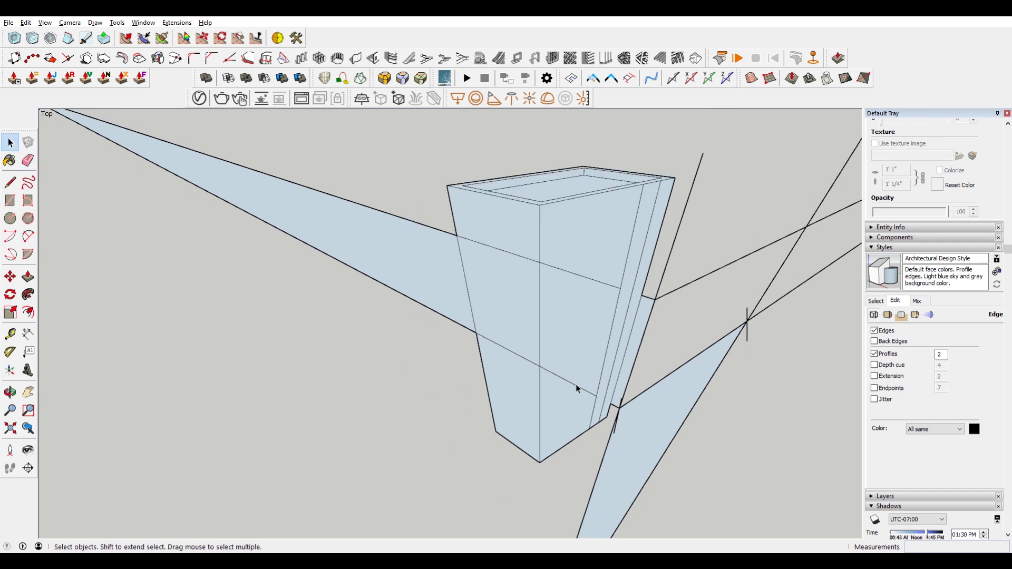
pyautogui.click(590, 314)
pyautogui.click(605, 285)
pyautogui.press('Delete')
pyautogui.click(577, 386)
pyautogui.press('Delete')
pyautogui.moveTo(407, 339); pyautogui.dragTo(306, 196)
pyautogui.press('Delete')
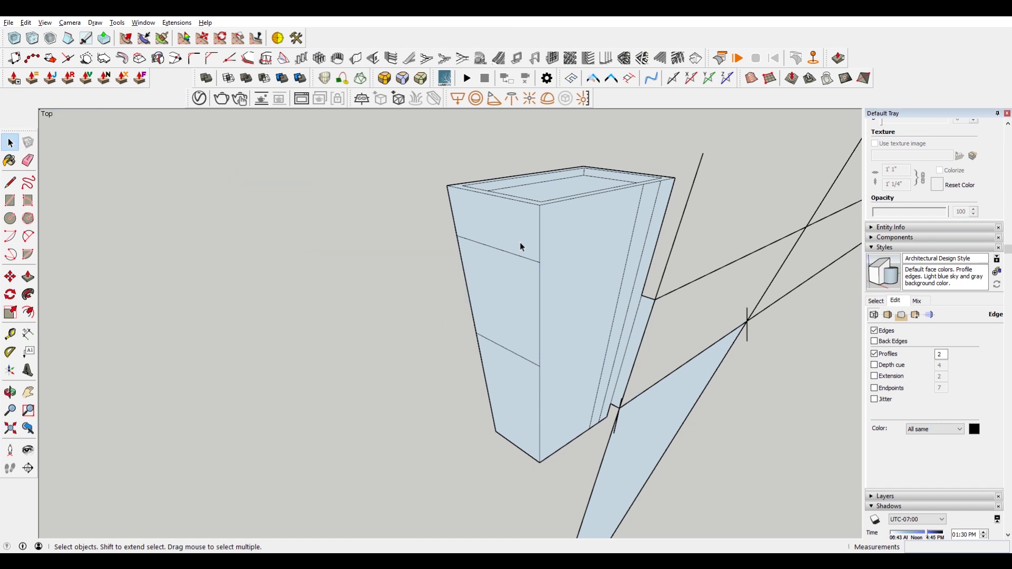
# Erase the horizontal guide lines on the left face and the lower-right edge with its face.
pyautogui.moveTo(430, 231); pyautogui.dragTo(568, 407)
pyautogui.press('Delete')
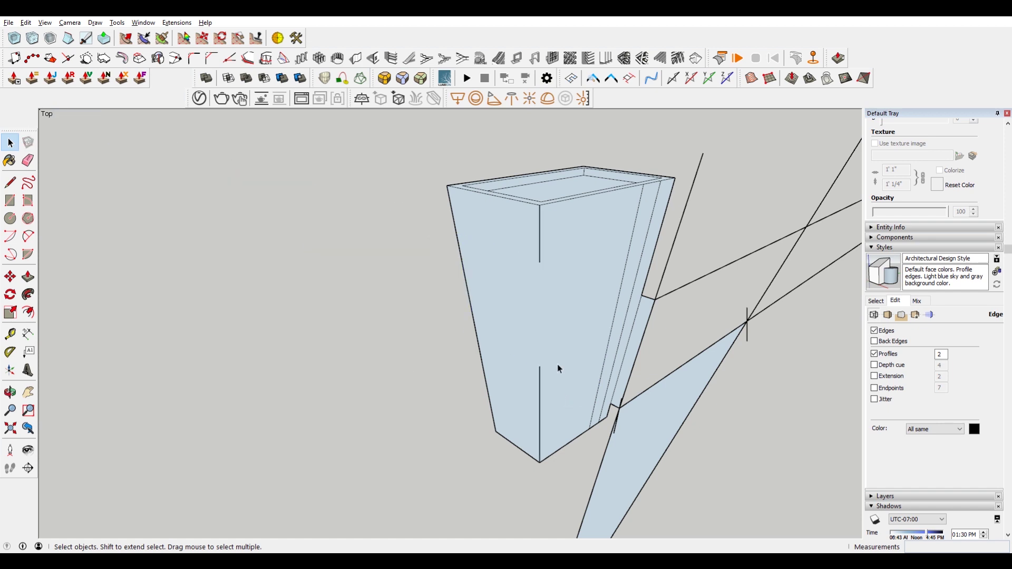
pyautogui.hotkey('ctrl', 'z')
pyautogui.press('e')
pyautogui.moveTo(515, 353); pyautogui.dragTo(520, 244)
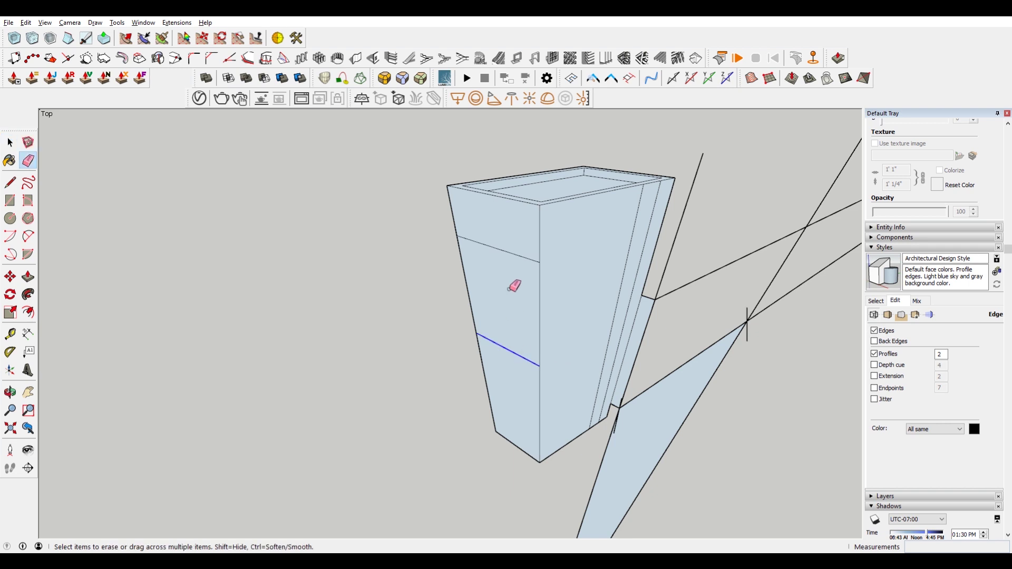
pyautogui.scroll(3, 632, 404)
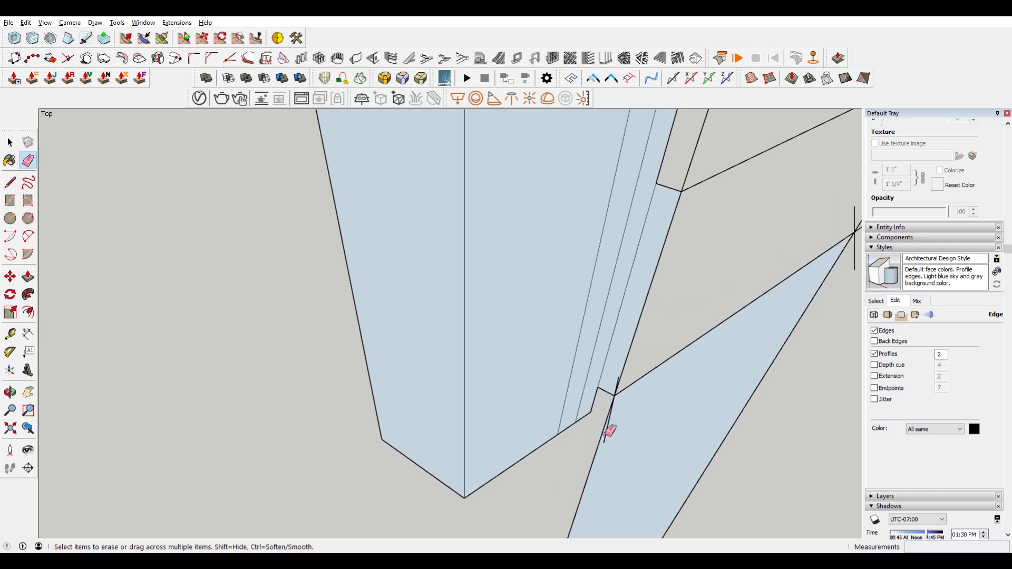
pyautogui.scroll(-3, 614, 429)
pyautogui.moveTo(585, 482); pyautogui.dragTo(662, 413)
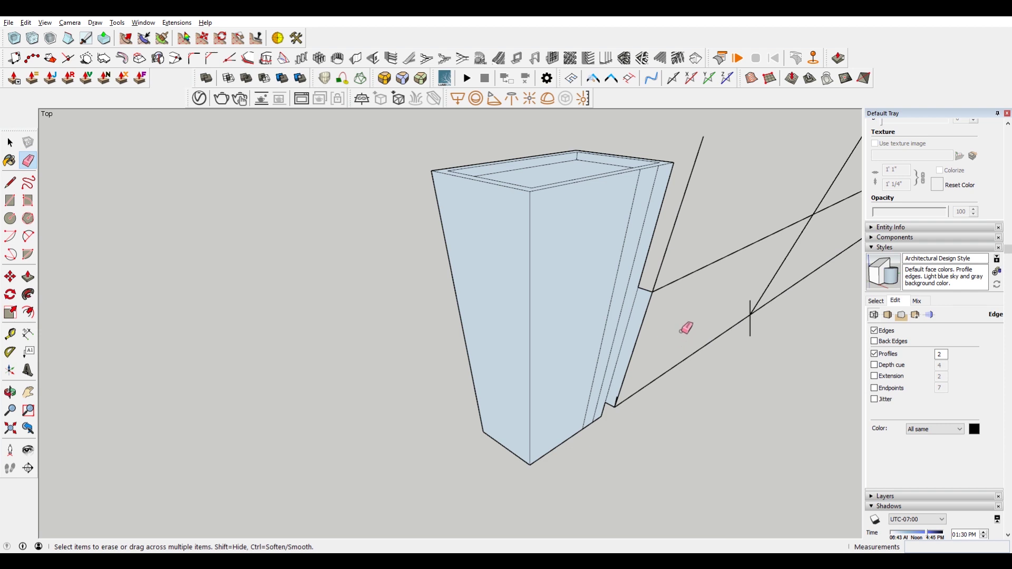
pyautogui.scroll(2, 520, 357)
pyautogui.scroll(3, 519, 357)
# Delete the remaining slanted and short vertical construction edges.
pyautogui.press('space')
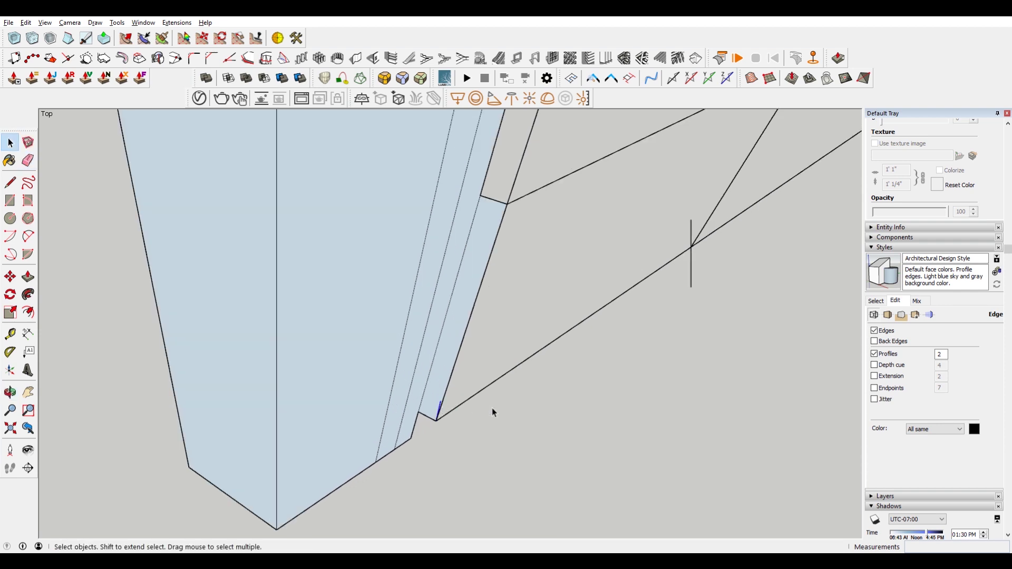
pyautogui.scroll(-3, 493, 409)
pyautogui.click(513, 278)
pyautogui.press('Delete')
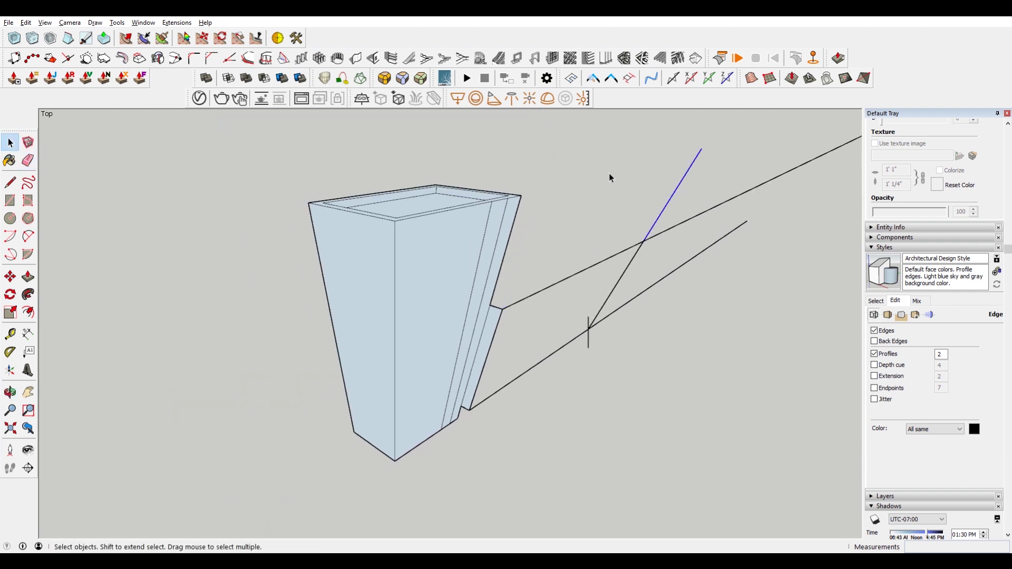
pyautogui.press('Delete')
pyautogui.click(588, 332)
pyautogui.press('Delete')
pyautogui.scroll(-3, 689, 295)
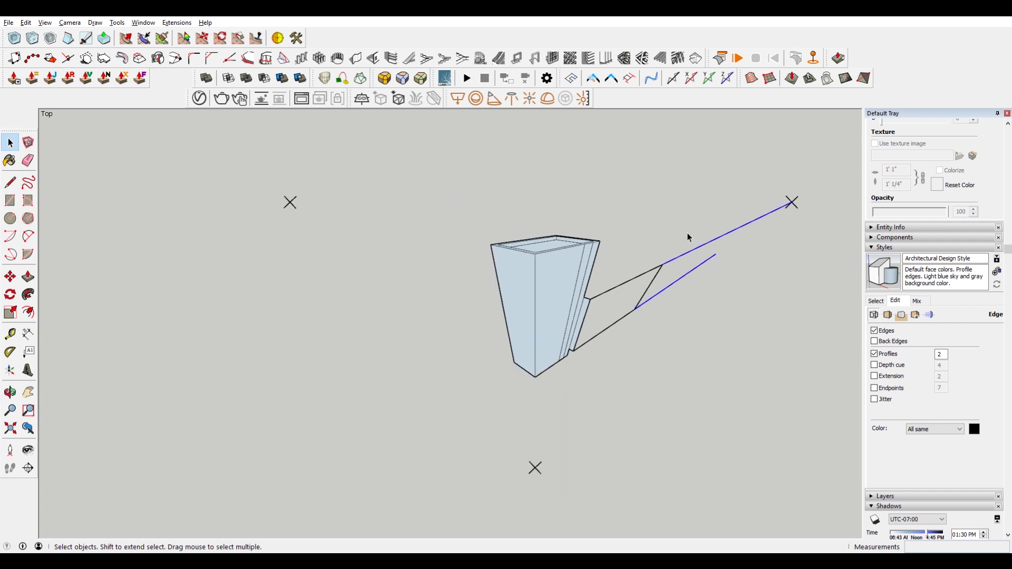
pyautogui.press('Delete')
# Draw a line from the wedge corner toward the left vanishing point to close the lower building's top.
pyautogui.press('l')
pyautogui.click(663, 265)
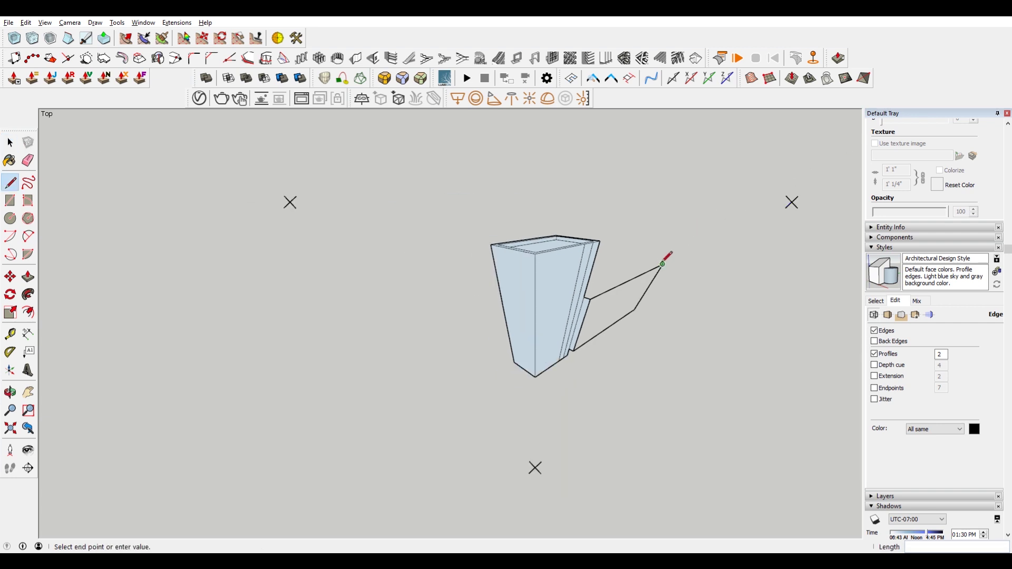
pyautogui.click(290, 203)
pyautogui.scroll(3, 656, 245)
pyautogui.press('Escape')
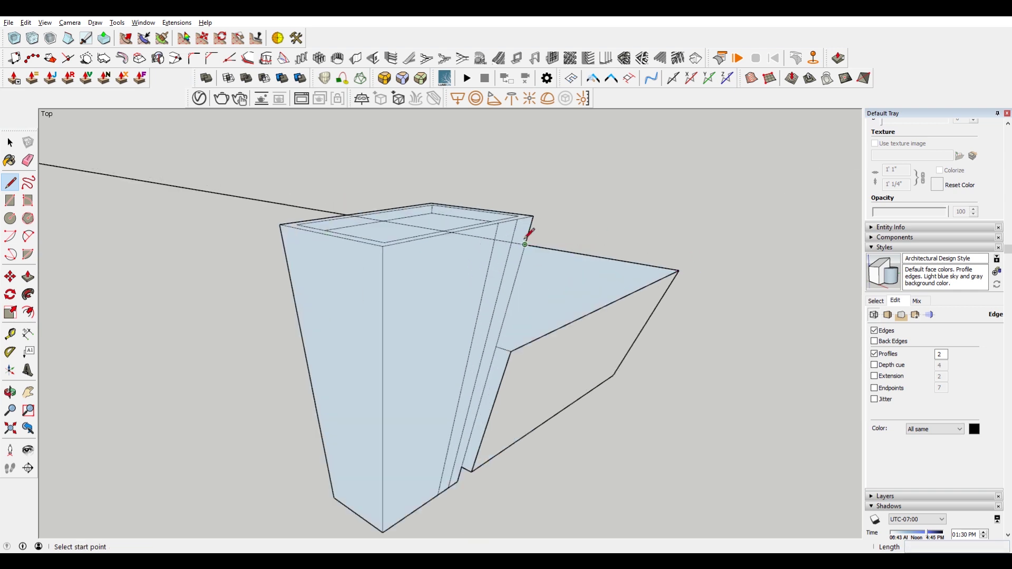
# Select and delete the stray diagonal edge across the tall building's top face.
pyautogui.press('e')
pyautogui.scroll(2, 525, 234)
pyautogui.scroll(-3, 517, 238)
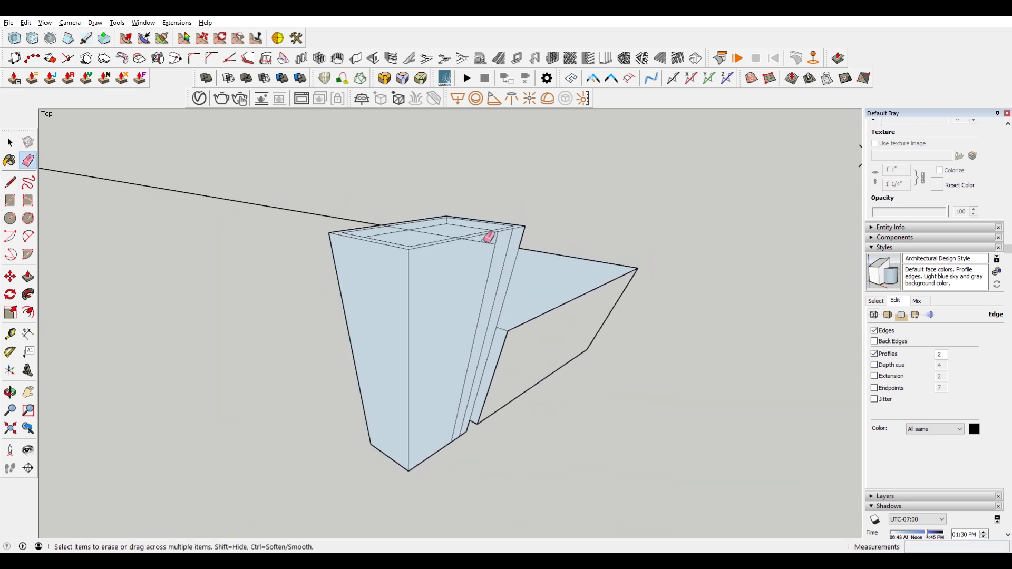
pyautogui.press('space')
pyautogui.scroll(2, 387, 228)
pyautogui.moveTo(316, 188)
pyautogui.mouseDown()
pyautogui.moveTo(411, 212)
pyautogui.moveTo(400, 218)
pyautogui.mouseUp()
pyautogui.scroll(2, 371, 224)
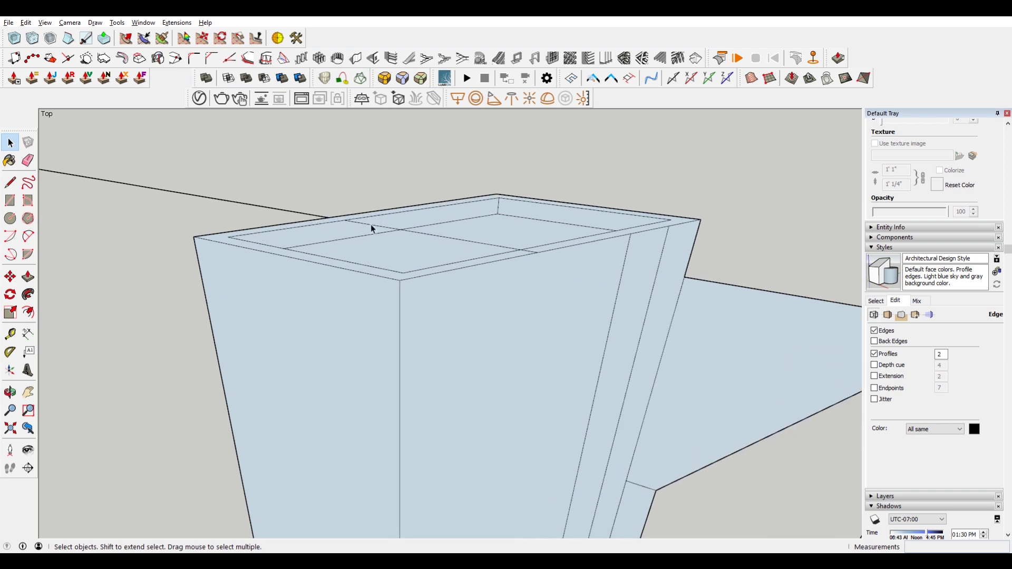
pyautogui.click(433, 235)
pyautogui.press('Delete')
pyautogui.moveTo(240, 166); pyautogui.dragTo(242, 168)
pyautogui.scroll(-3, 326, 251)
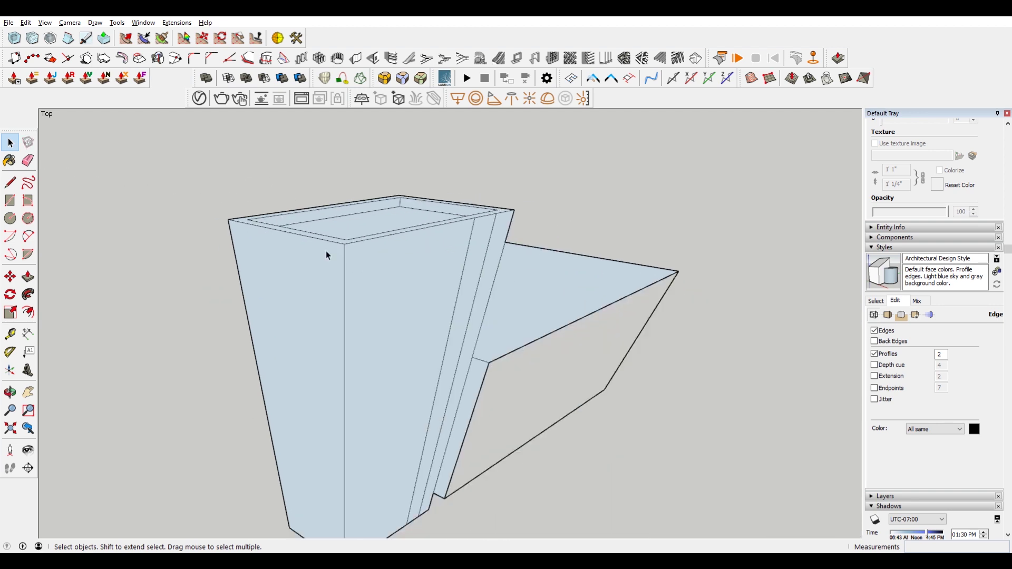
pyautogui.scroll(-2, 529, 314)
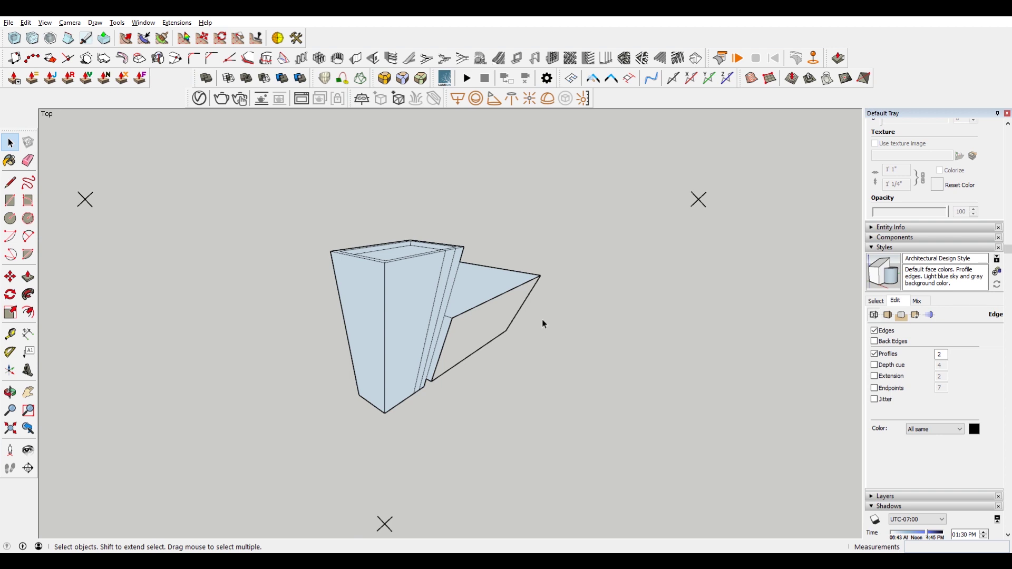
pyautogui.scroll(2, 542, 319)
pyautogui.scroll(1, 498, 332)
pyautogui.press('l')
pyautogui.click(370, 428)
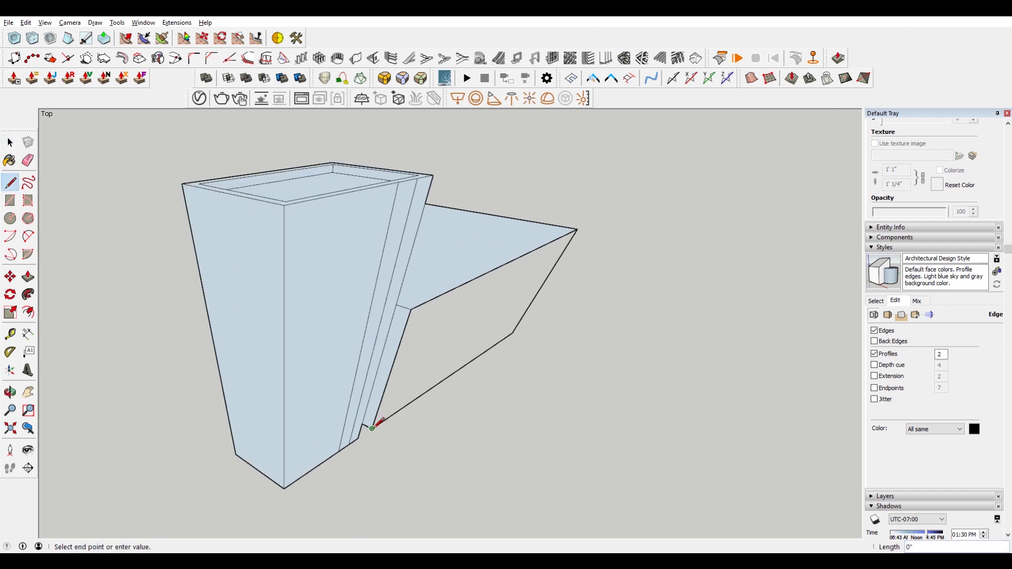
pyautogui.press('Escape')
pyautogui.scroll(-2, 553, 285)
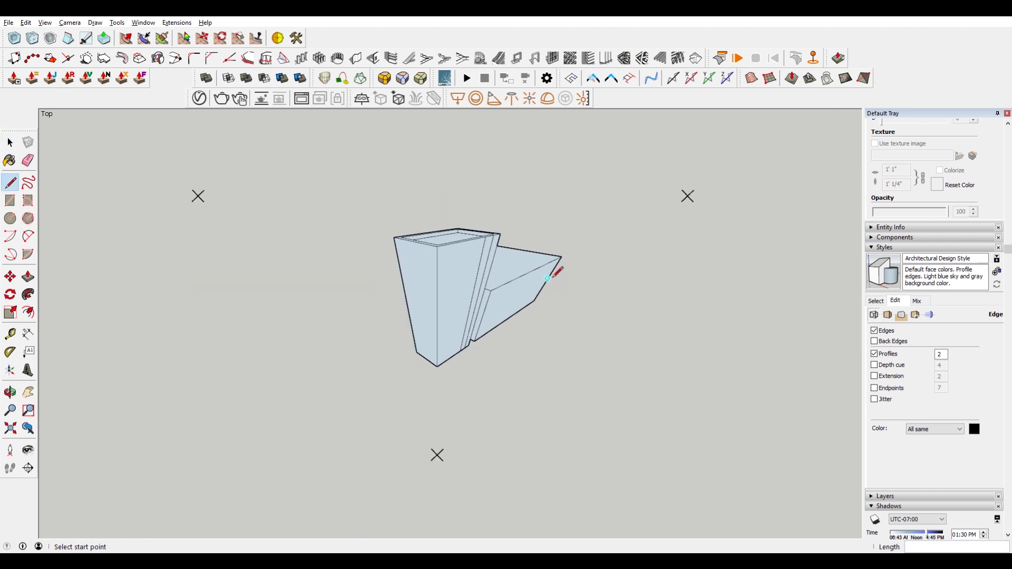
pyautogui.press('space')
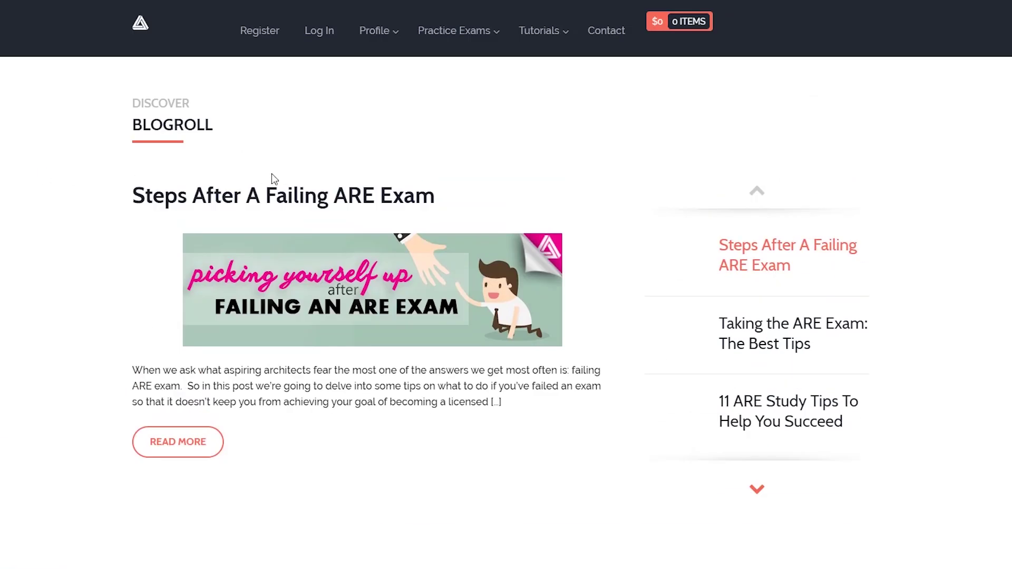
# Go from Designer Hacks' SketchUp tutorials page to the Practice Exams Course Library.
pyautogui.moveTo(538, 30)
pyautogui.click(535, 63)
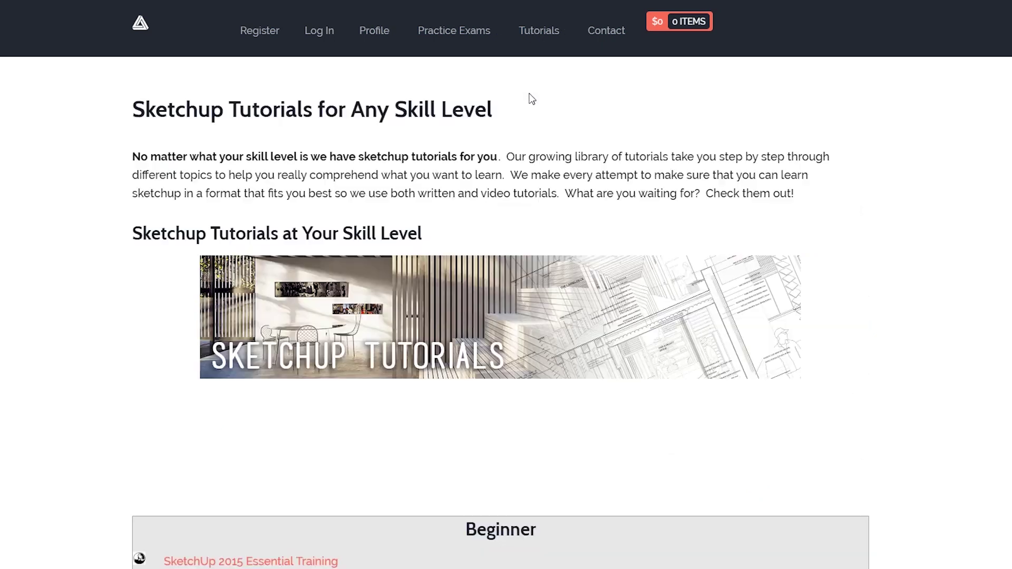
pyautogui.scroll(-6, 529, 98)
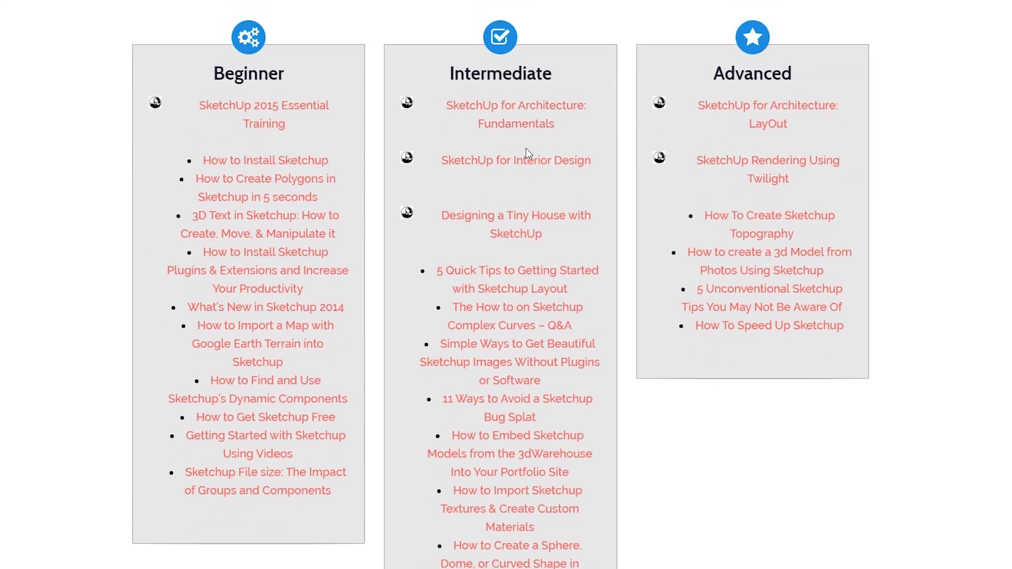
pyautogui.scroll(6, 529, 153)
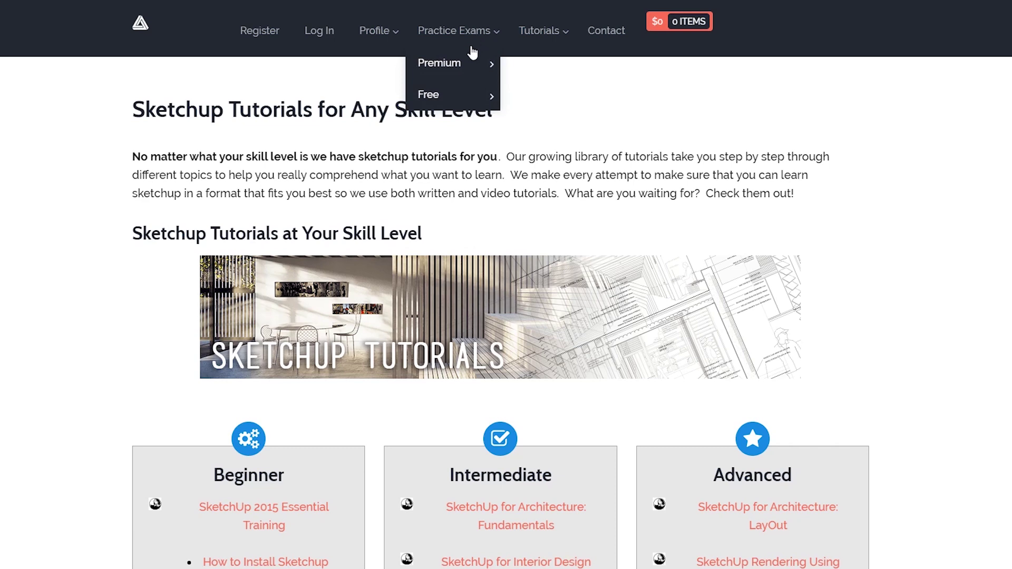
pyautogui.click(469, 65)
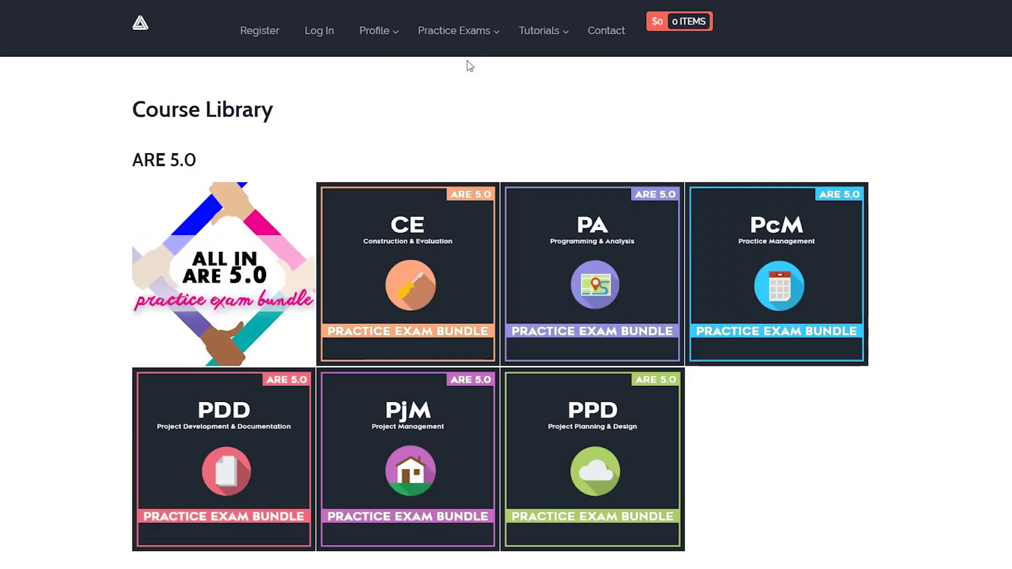